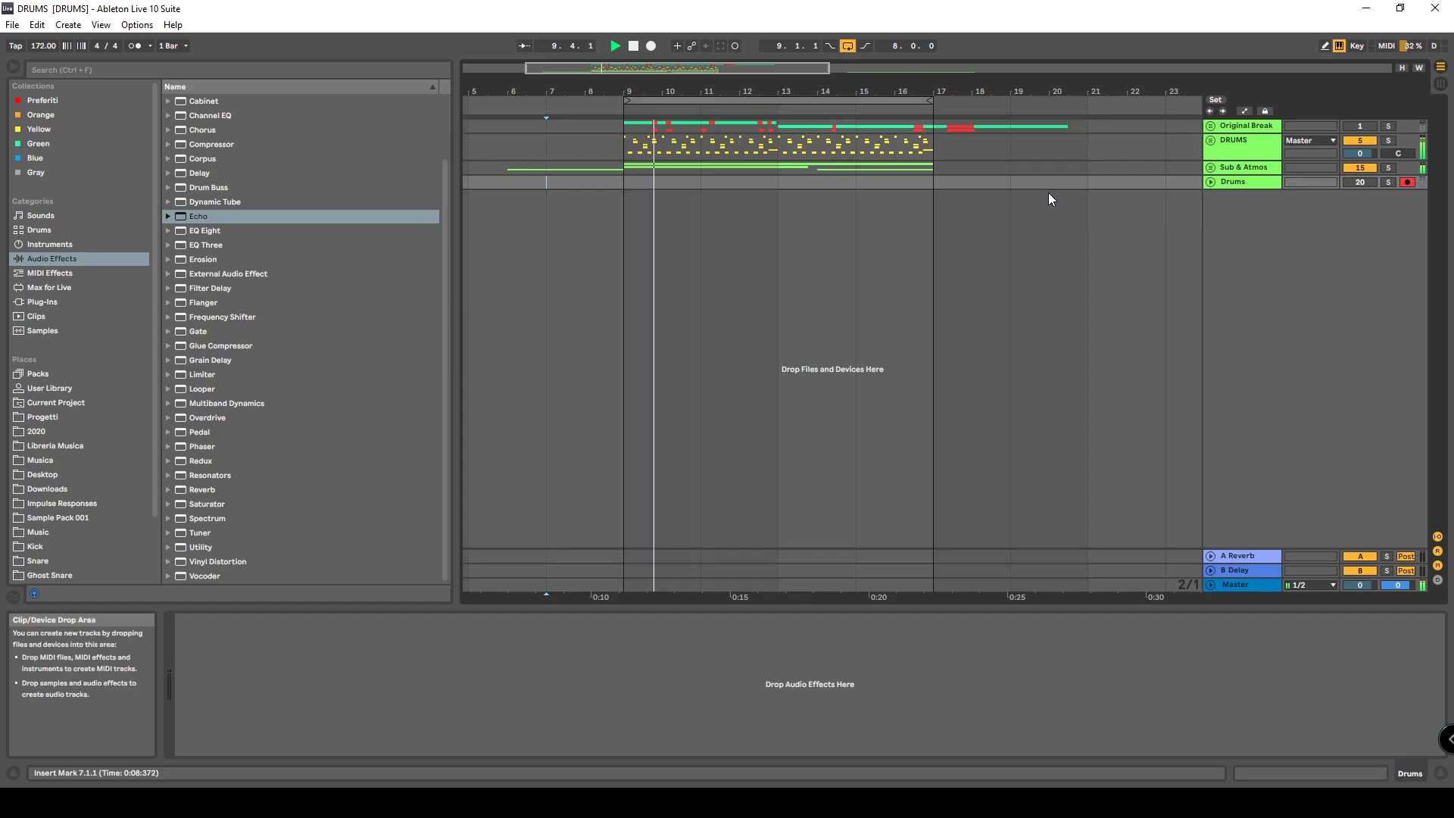
Stop playback, mute the Sub & Atmos and DRUMS groups, and unfold the Original Break group
{"action": "key", "text": "space"}
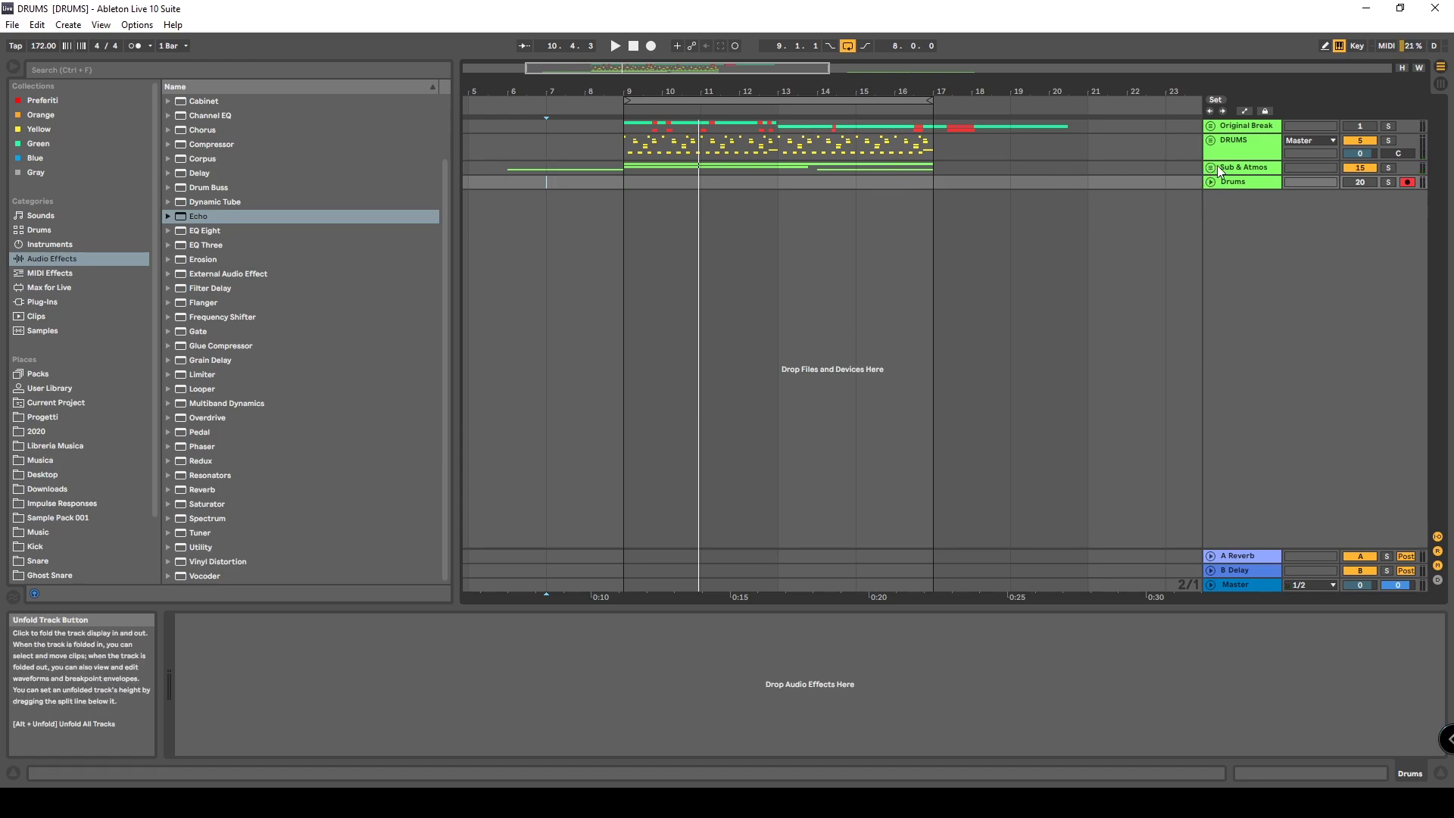
{"action": "left_click", "coordinate": [1348, 165]}
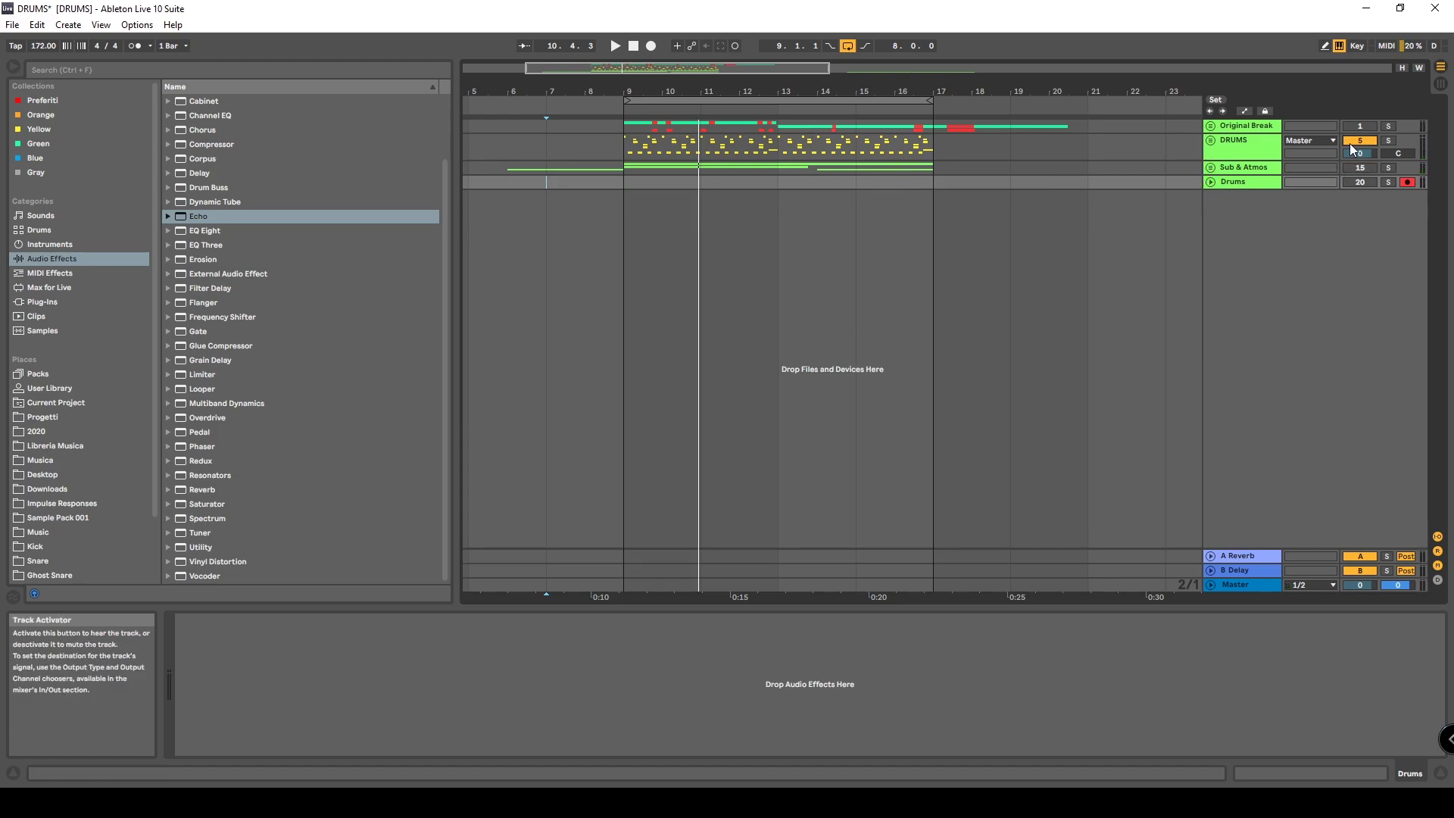
{"action": "left_click", "coordinate": [1211, 126]}
{"action": "left_click", "coordinate": [769, 179]}
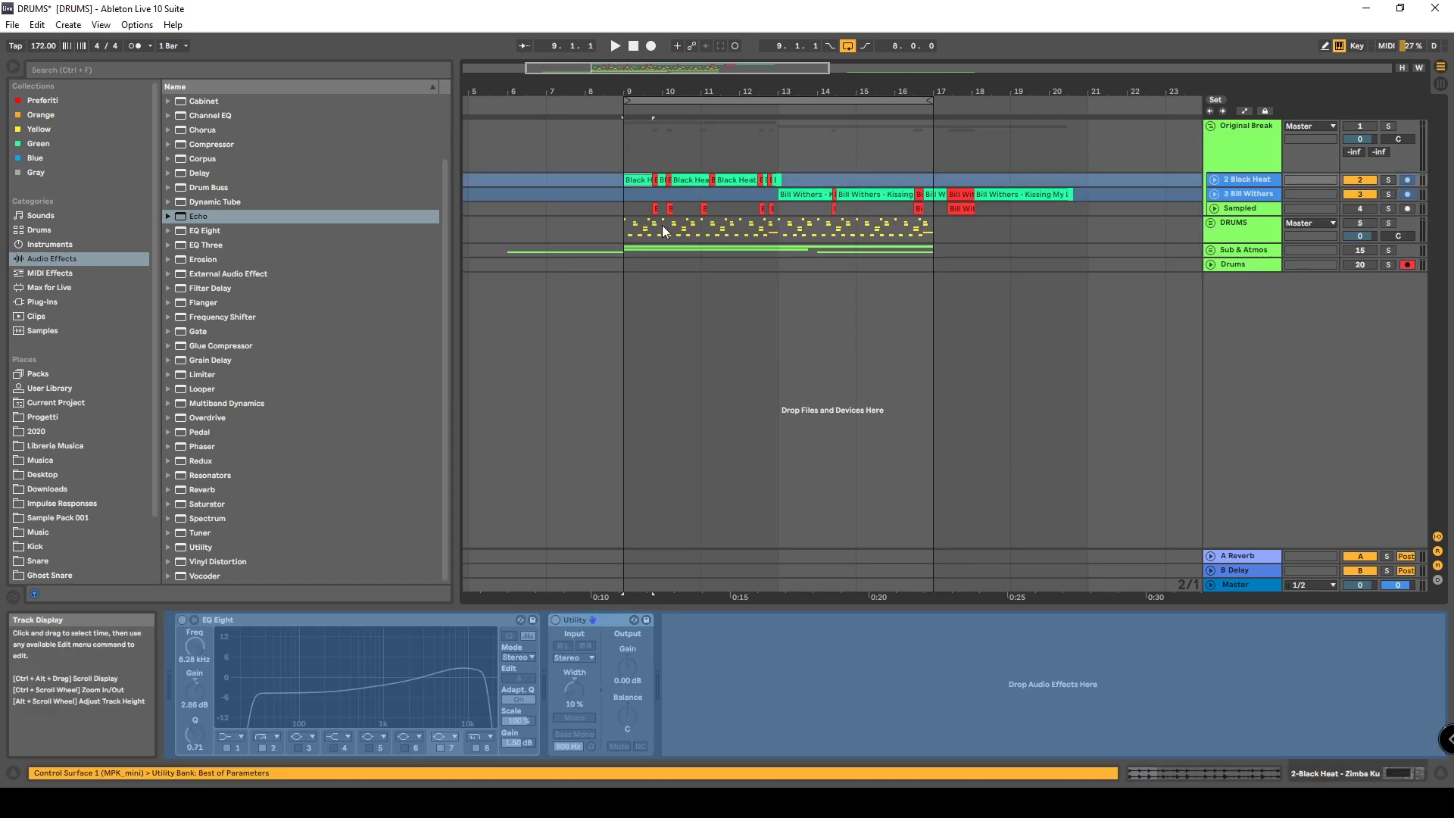
Unfold the 2 Black Heat track and unfreeze the Black Heat and Bill Withers tracks
{"action": "left_click", "coordinate": [1215, 179]}
{"action": "right_click", "coordinate": [1231, 179]}
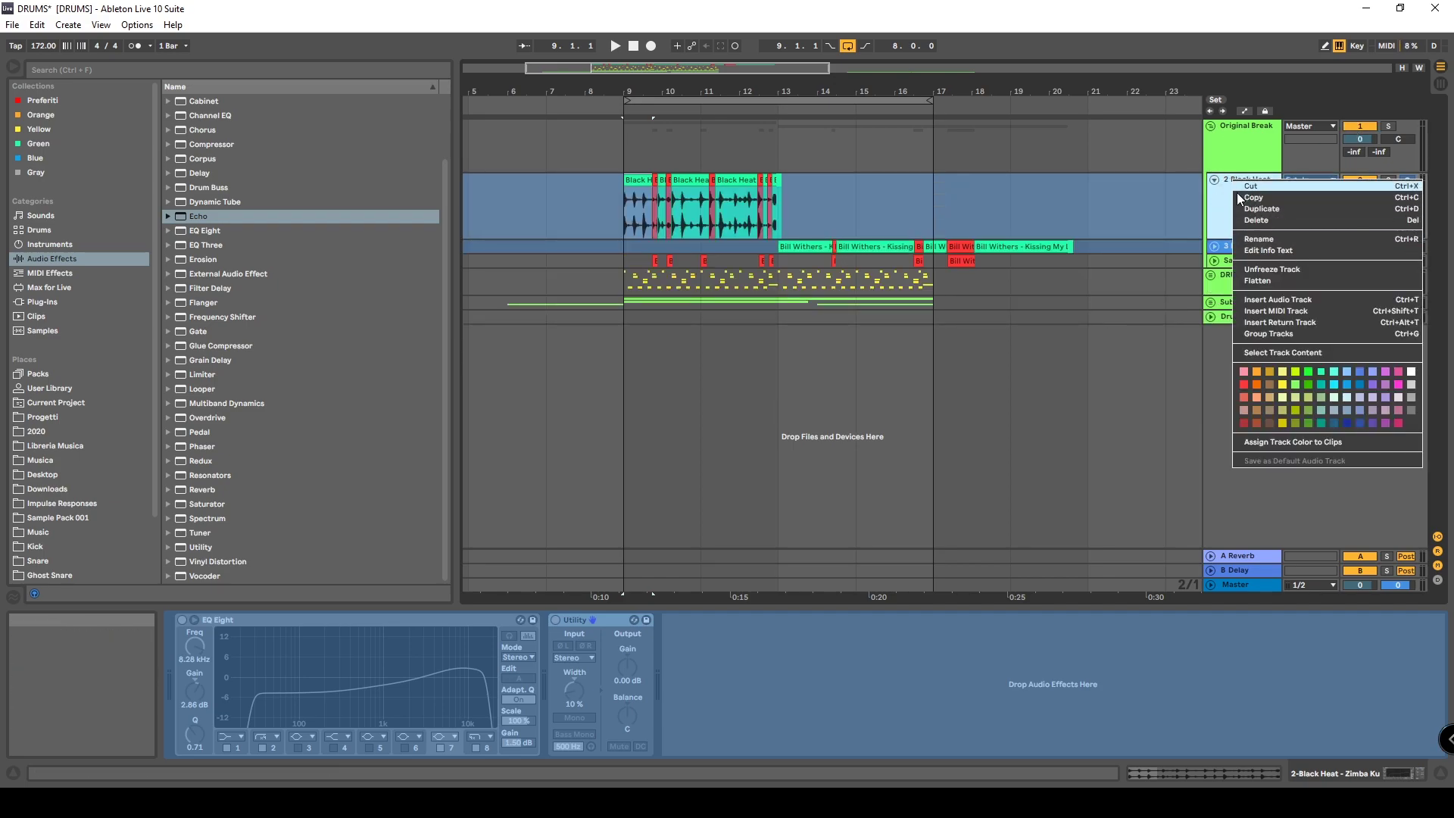
{"action": "left_click", "coordinate": [1272, 269]}
Listen to the Black Heat break in solo, followed by the Bill Withers break from bar 13
{"action": "left_click", "coordinate": [1390, 180]}
{"action": "key", "text": "space"}
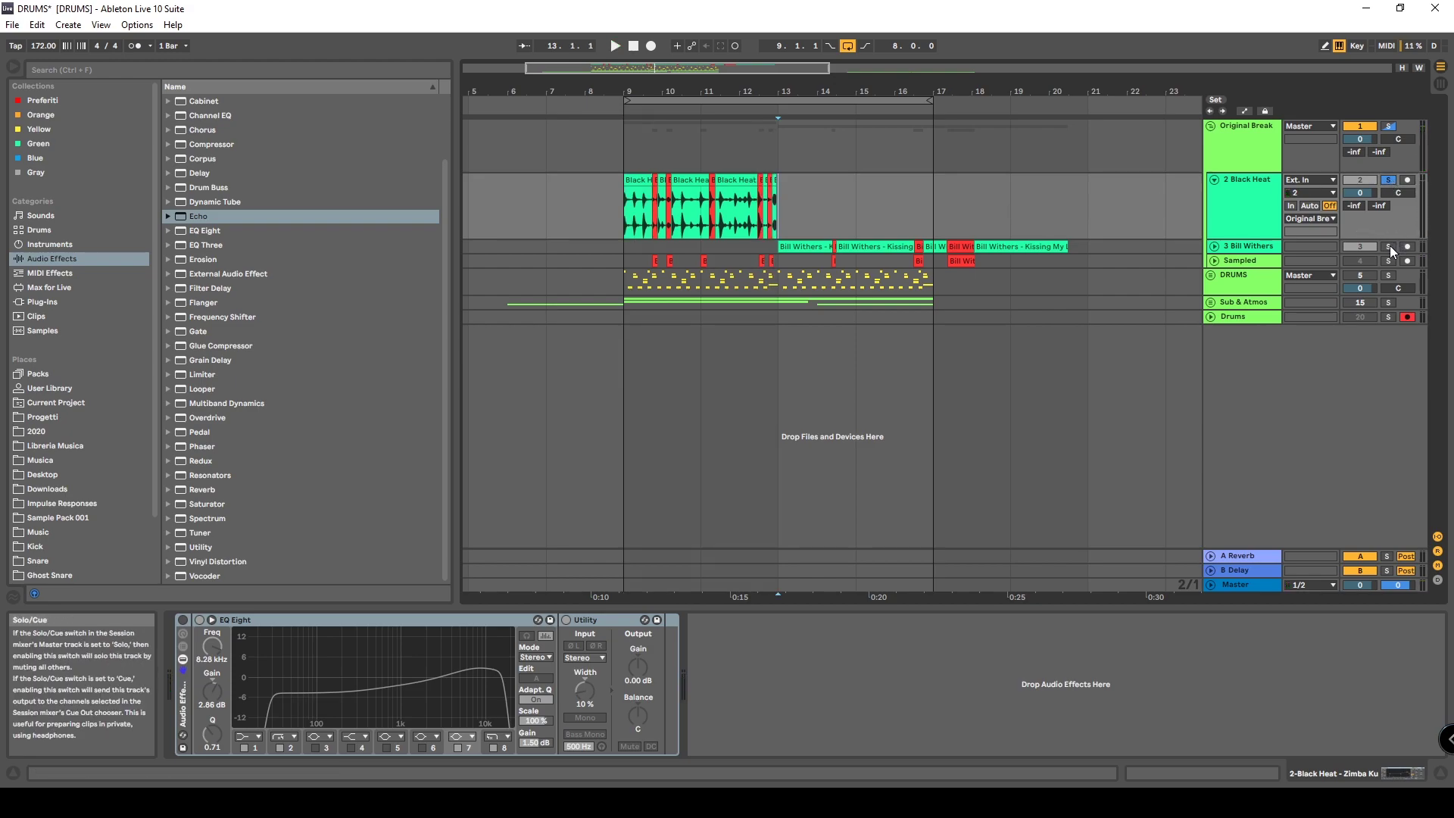
{"action": "key", "text": "space"}
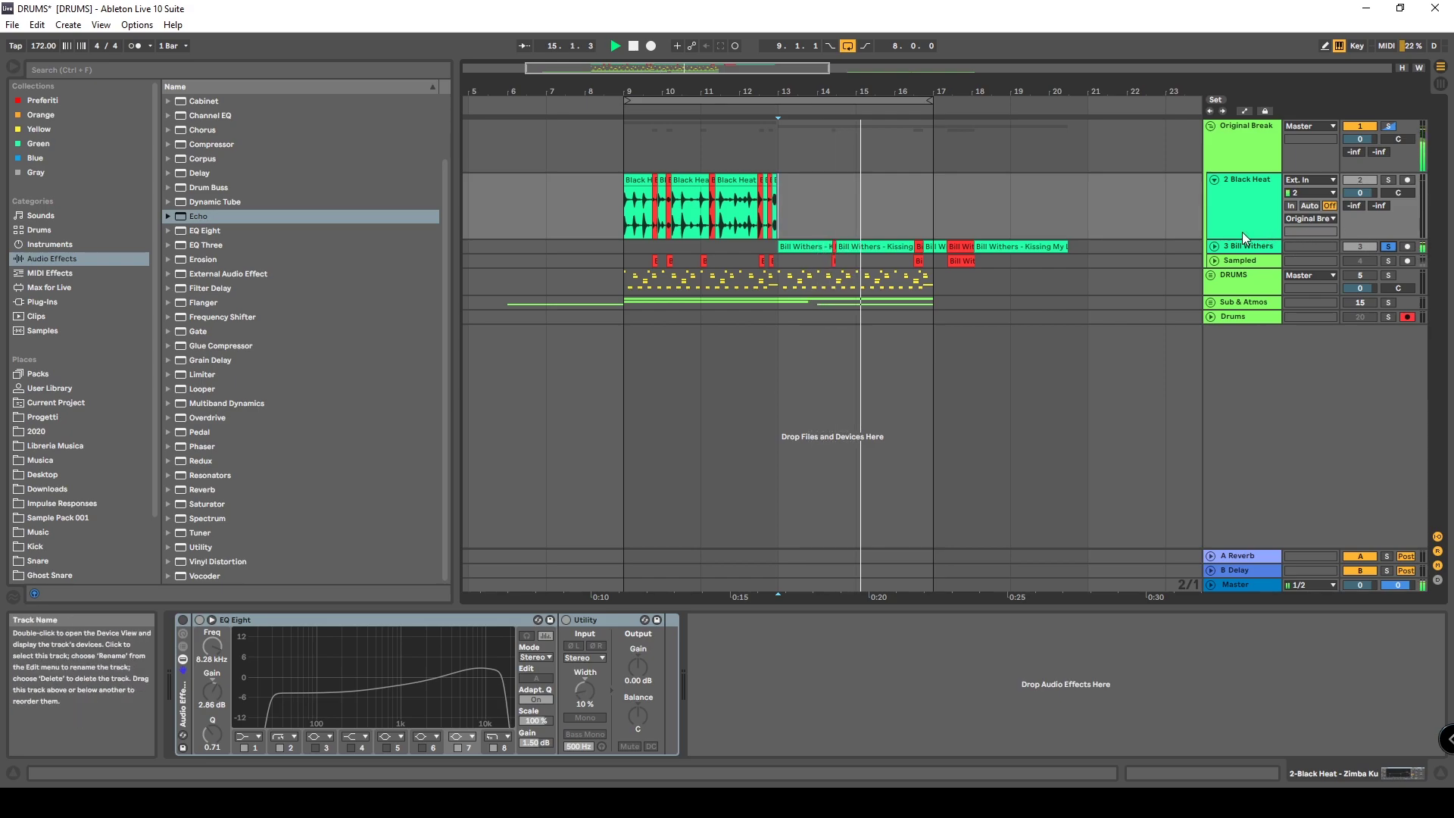
{"action": "key", "text": "space"}
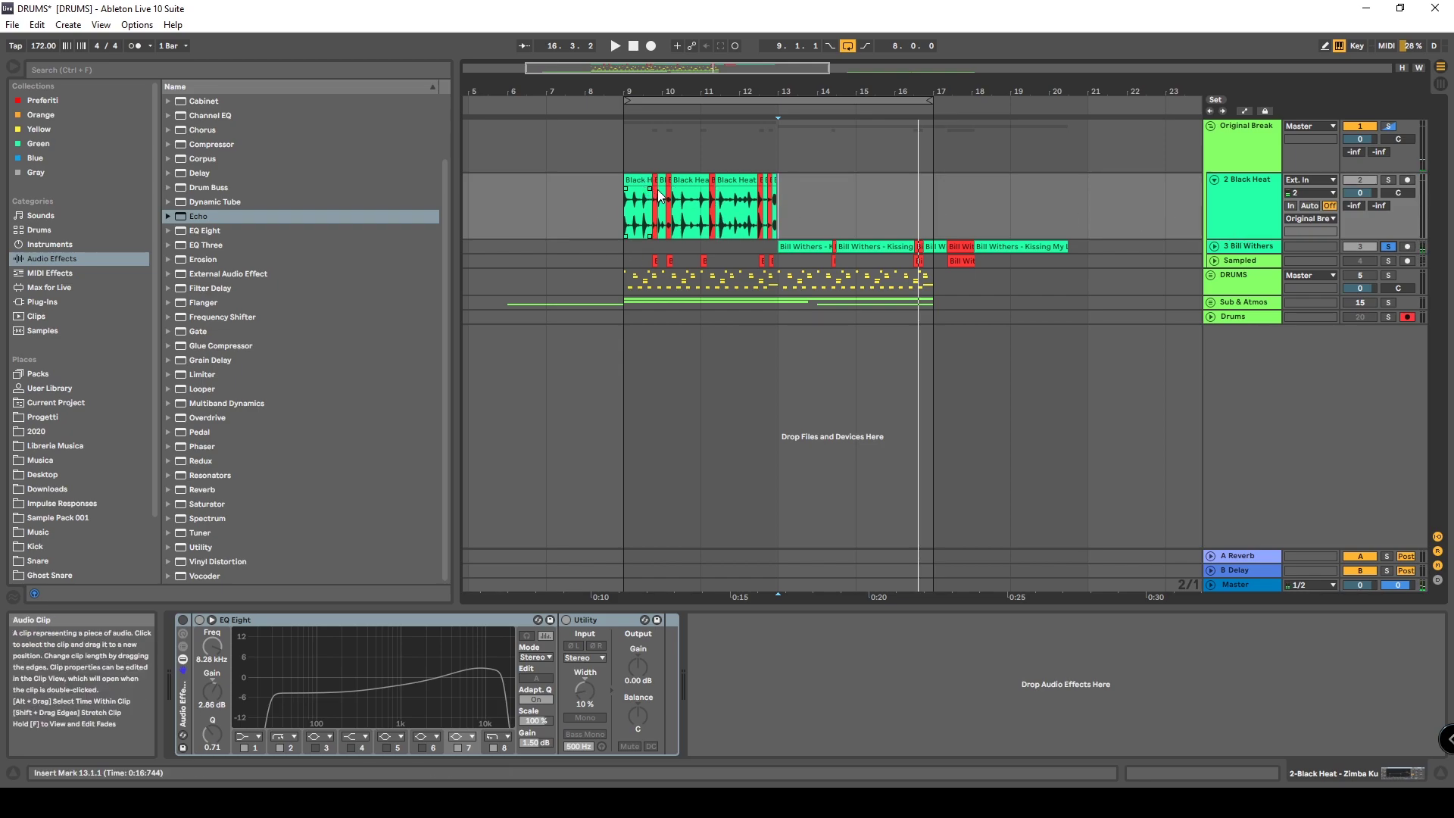
Unfold the 3 Bill Withers track to show its clip waveforms beneath the Black Heat track
{"action": "left_click_drag", "start_coordinate": [696, 86], "coordinate": [633, 189]}
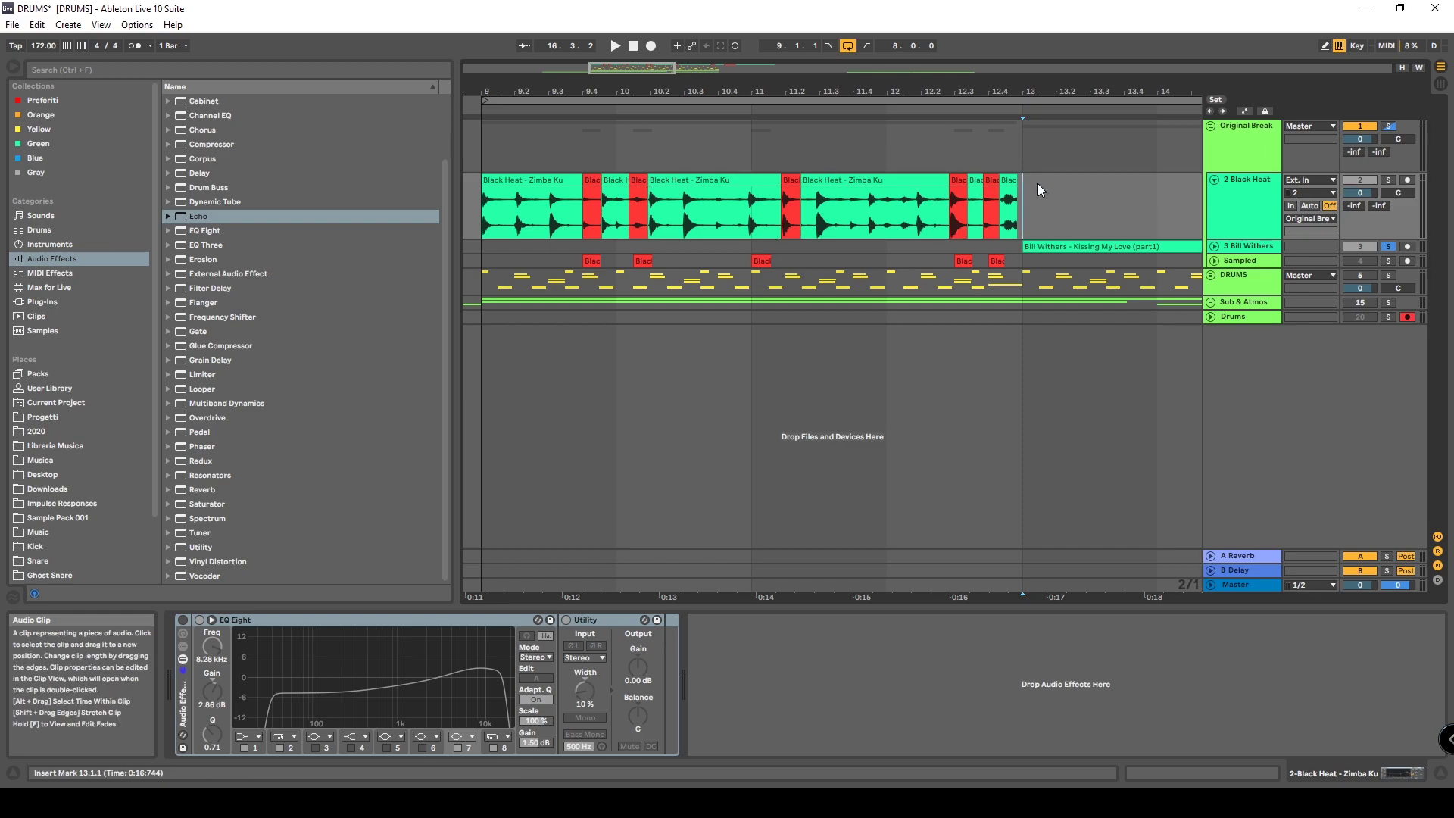
{"action": "key", "text": "minus"}
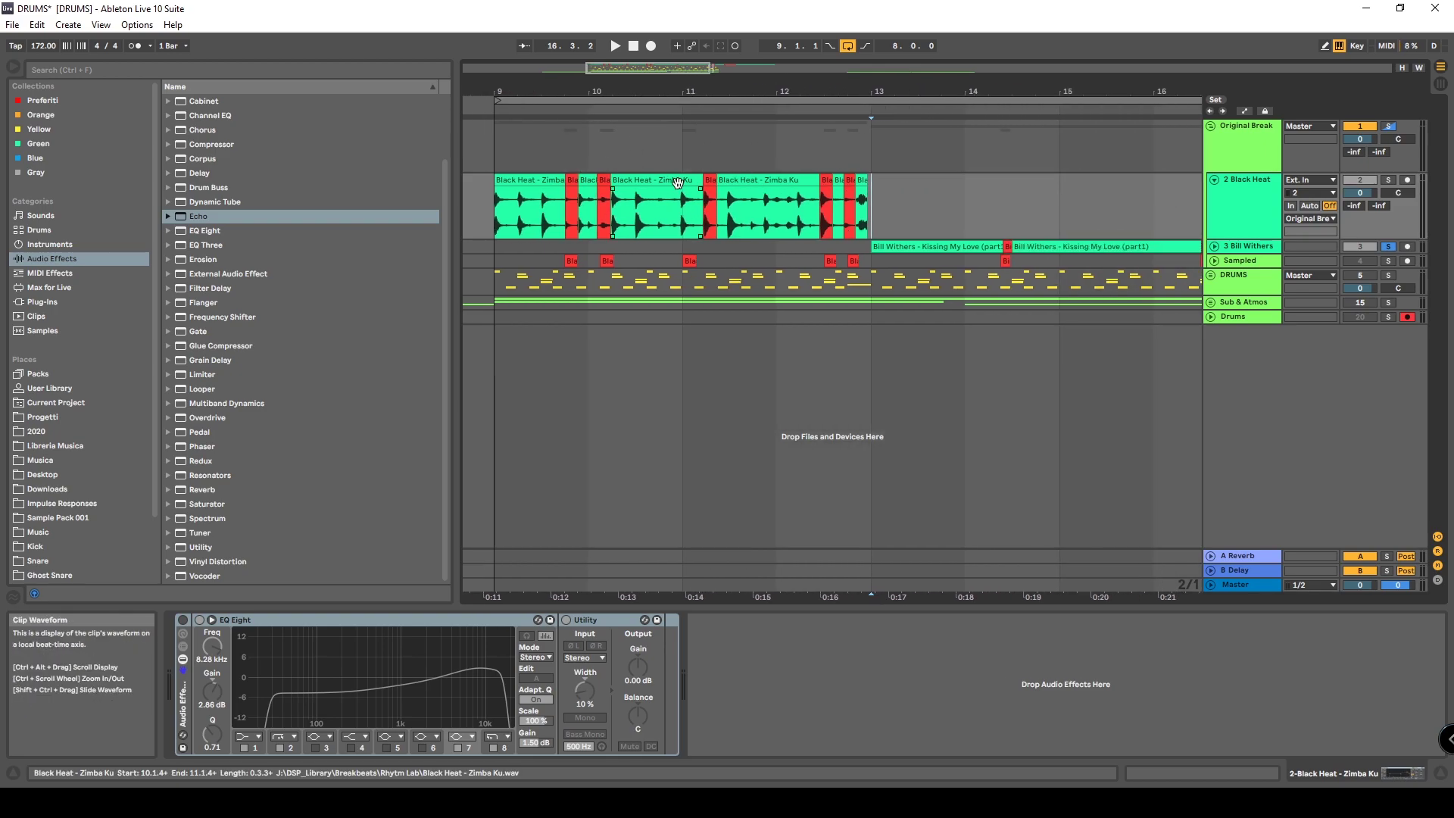
{"action": "left_click", "coordinate": [955, 277]}
{"action": "left_click", "coordinate": [1215, 246]}
{"action": "left_click_drag", "start_coordinate": [924, 95], "coordinate": [810, 174]}
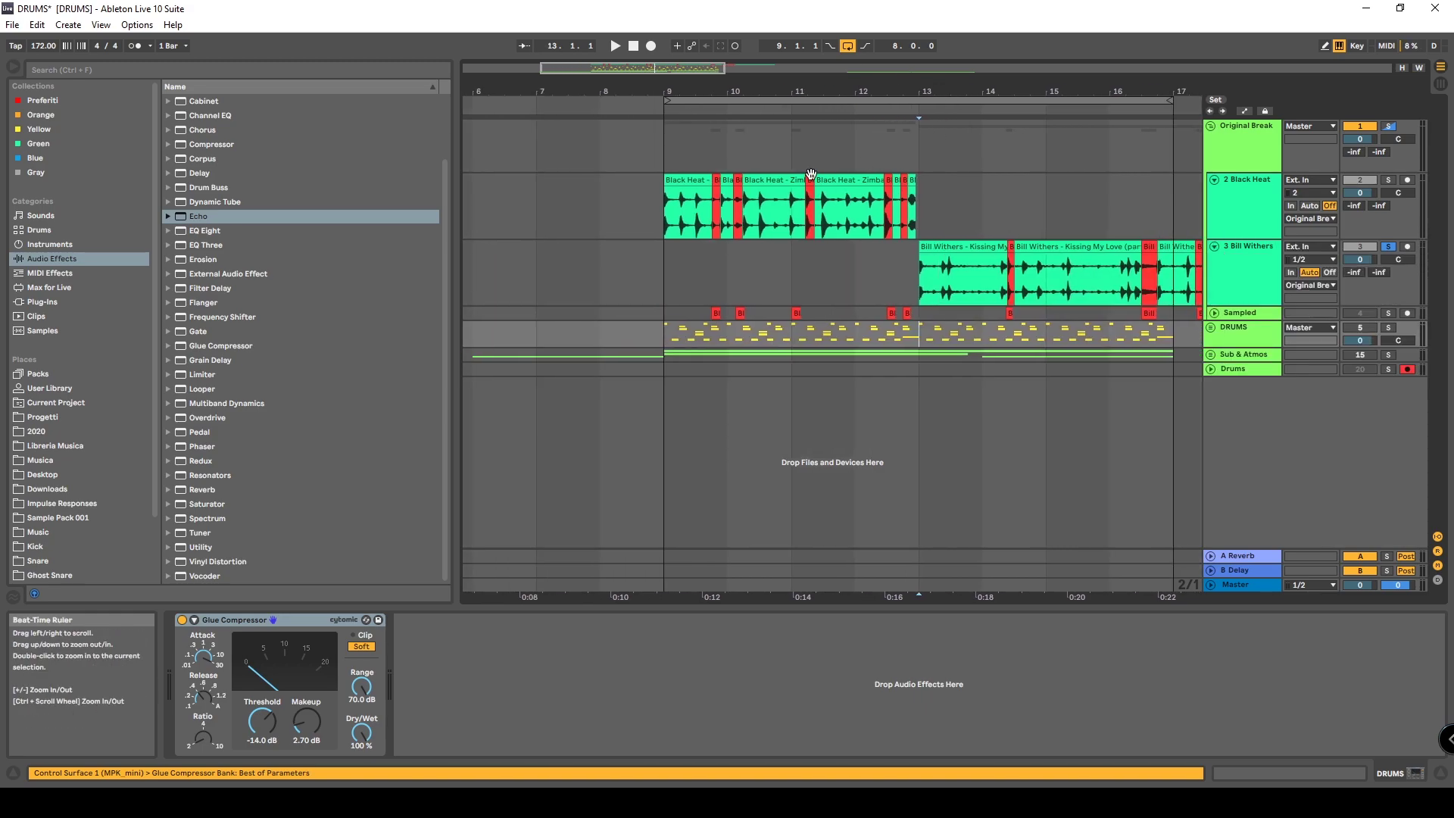
Audition the red slices on the soloed Black Heat track one after another, up to the last one in bar 12
{"action": "left_click", "coordinate": [715, 182]}
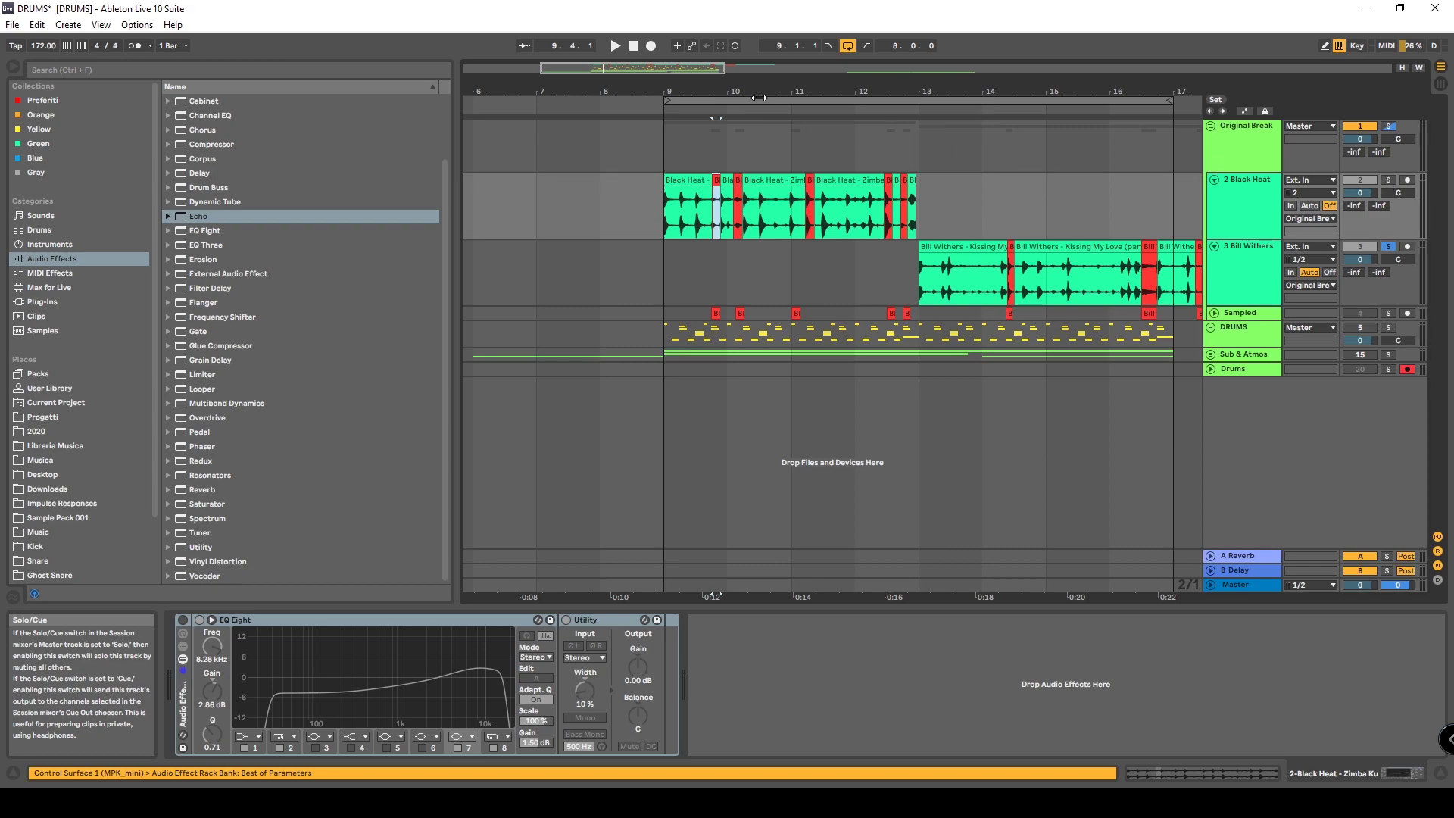
{"action": "left_click_drag", "start_coordinate": [758, 97], "coordinate": [758, 115]}
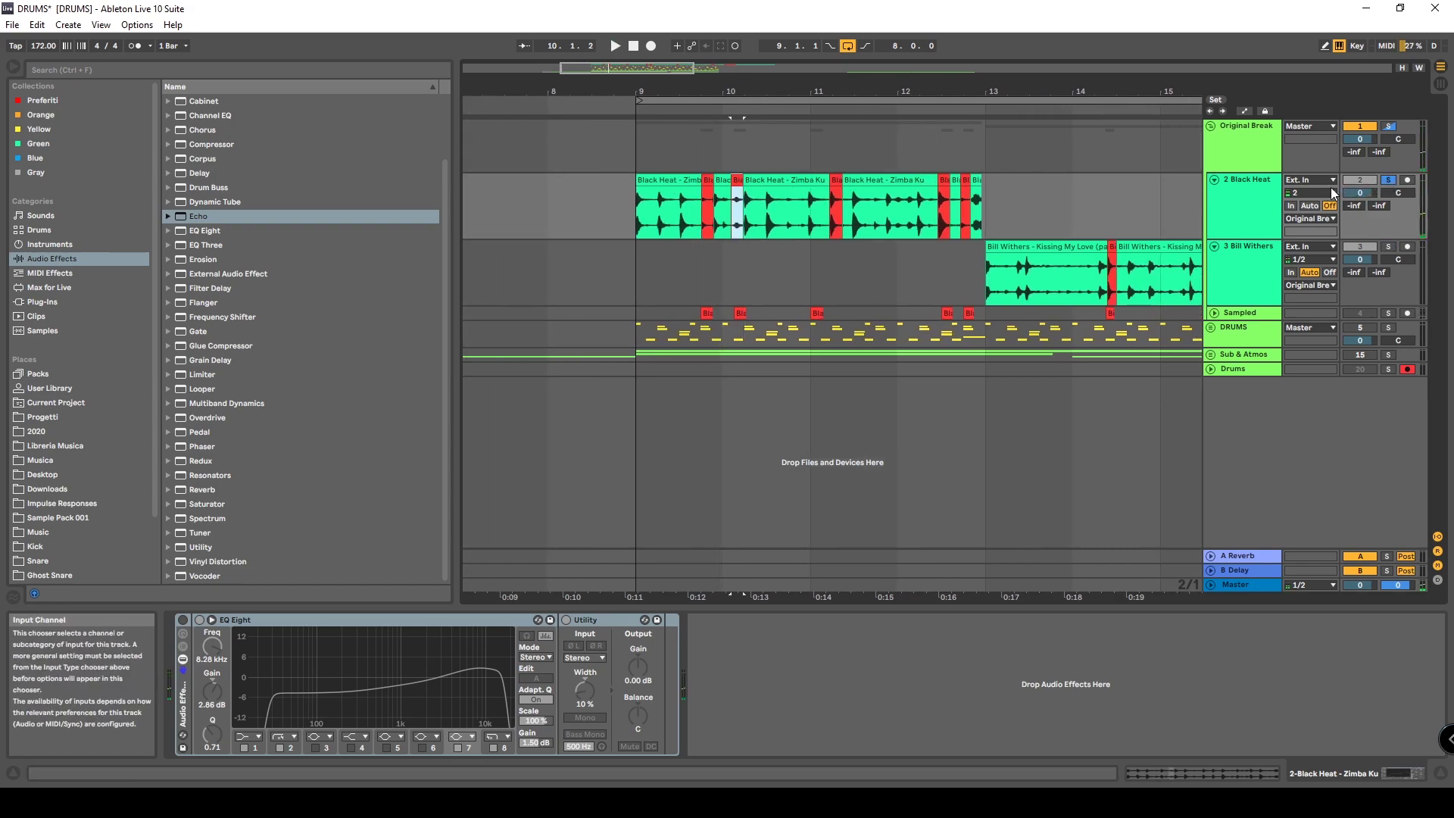
{"action": "key", "text": "Right"}
{"action": "key", "text": "Right"}
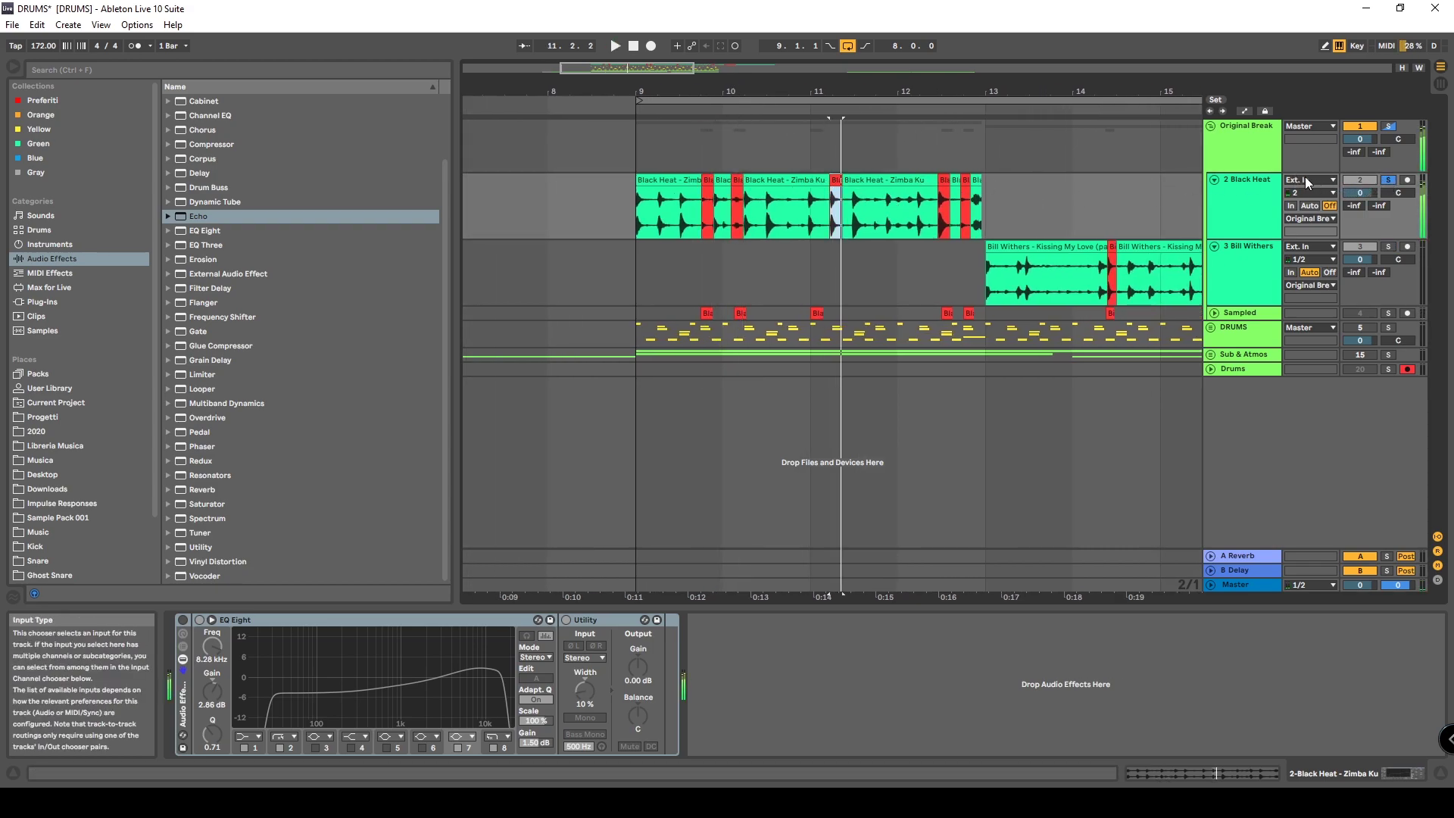
{"action": "key", "text": "Right"}
{"action": "key", "text": "Right"}
{"action": "key", "text": "Right"}
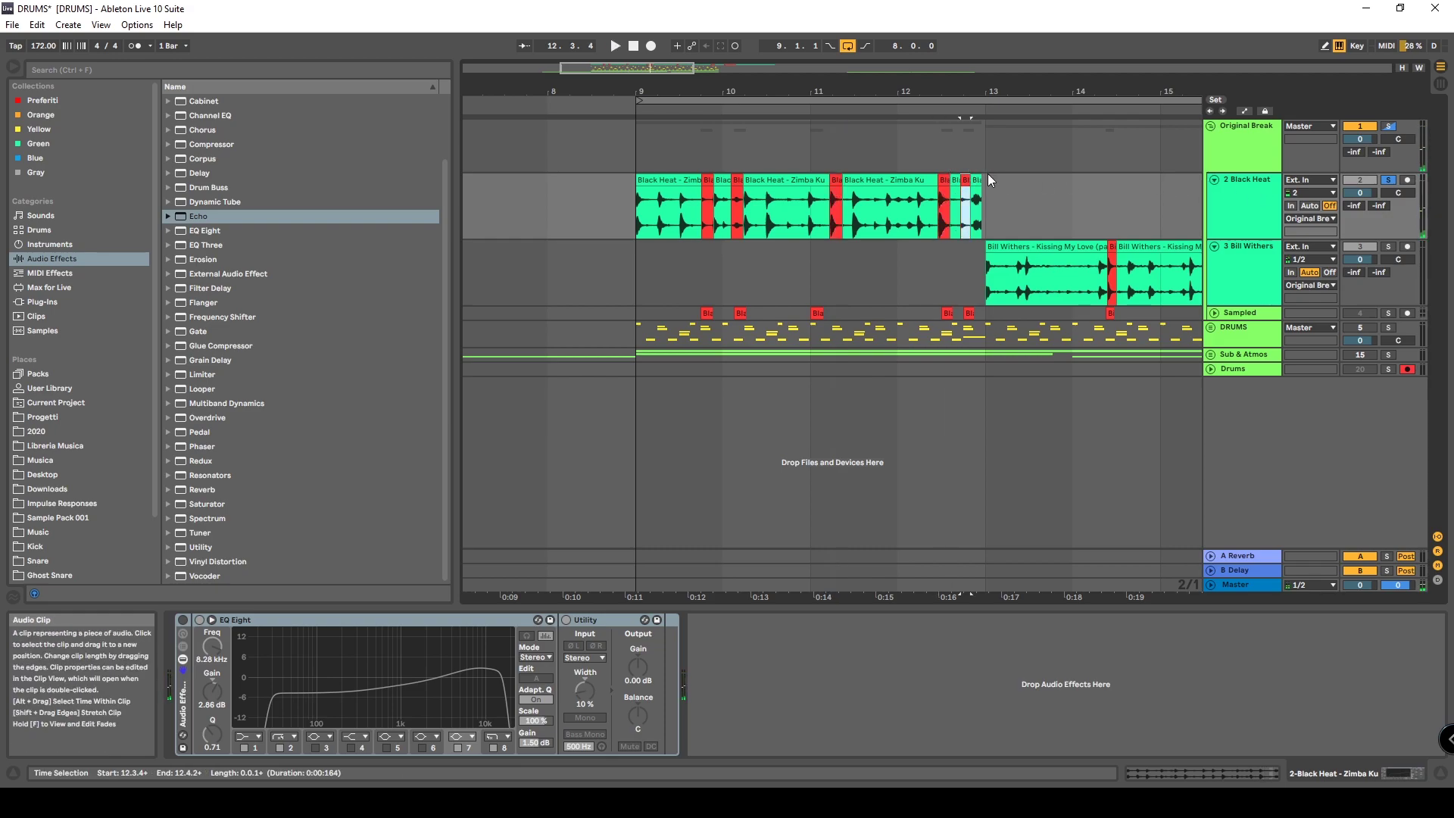
{"action": "key", "text": "space"}
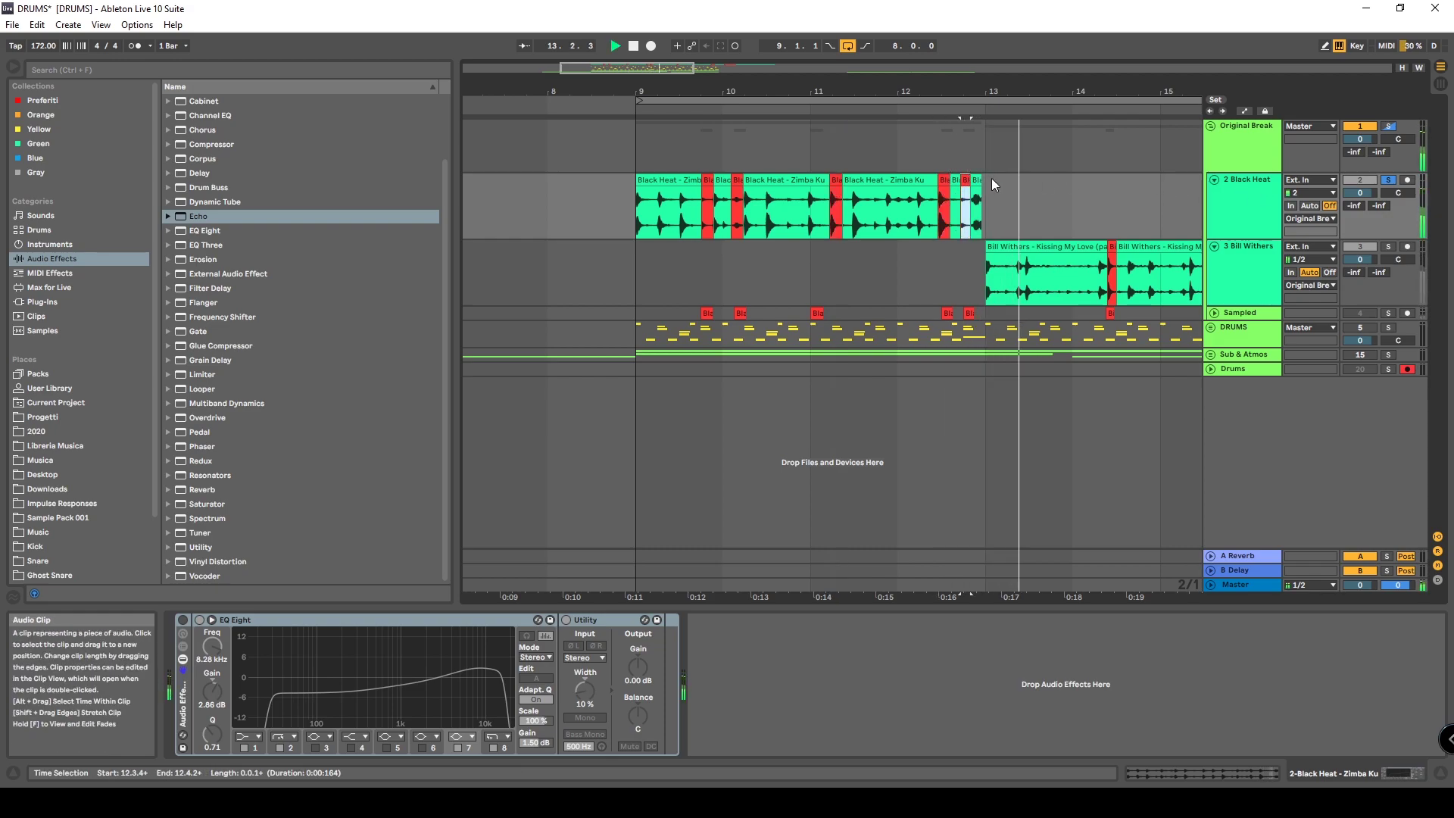
{"action": "key", "text": "space"}
Solo the Bill Withers track and audition its red slices in bars 14, 16 and 17
{"action": "left_click_drag", "start_coordinate": [803, 92], "coordinate": [832, 73]}
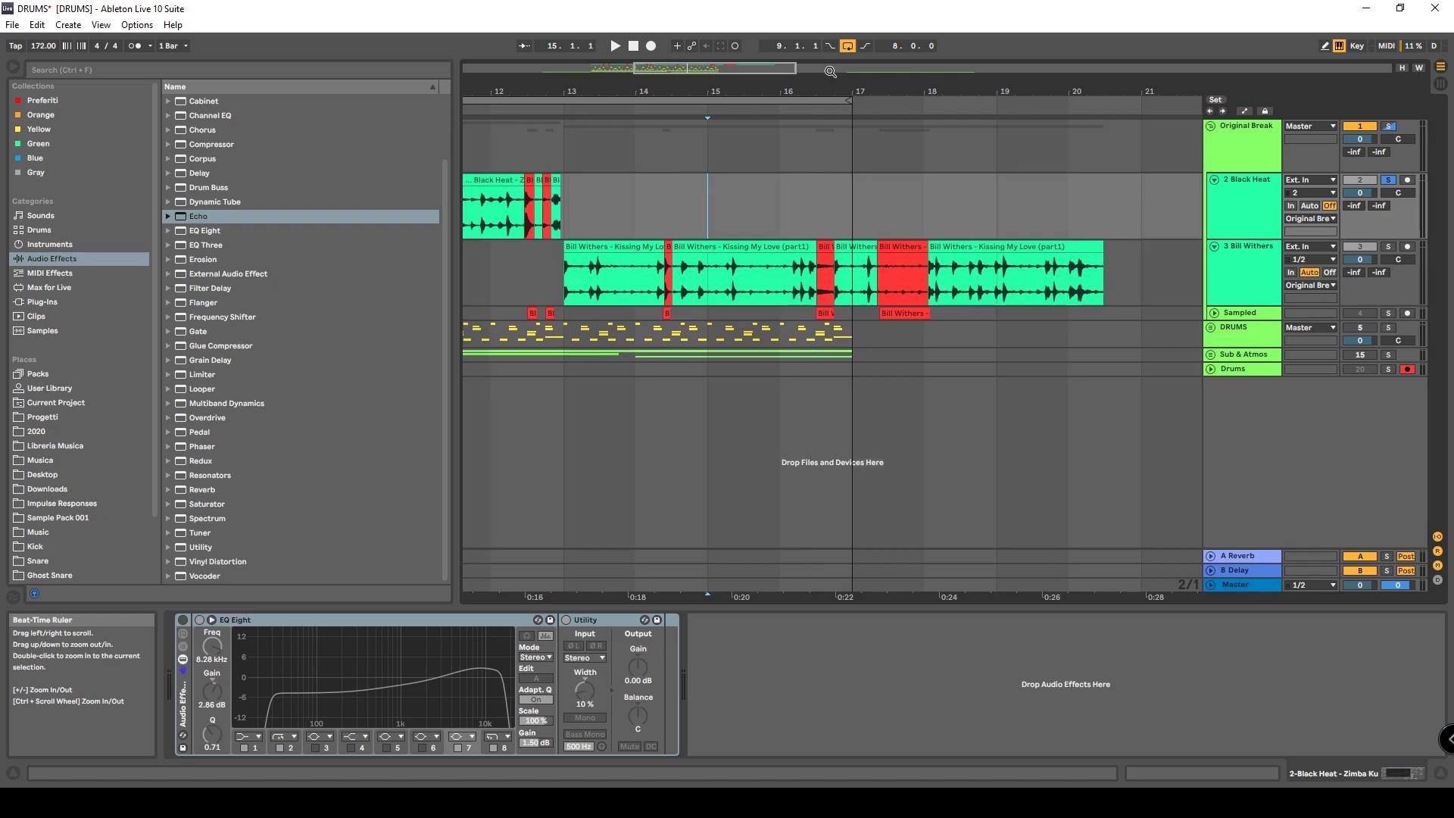
{"action": "key", "text": "space"}
{"action": "left_click", "coordinate": [1386, 247]}
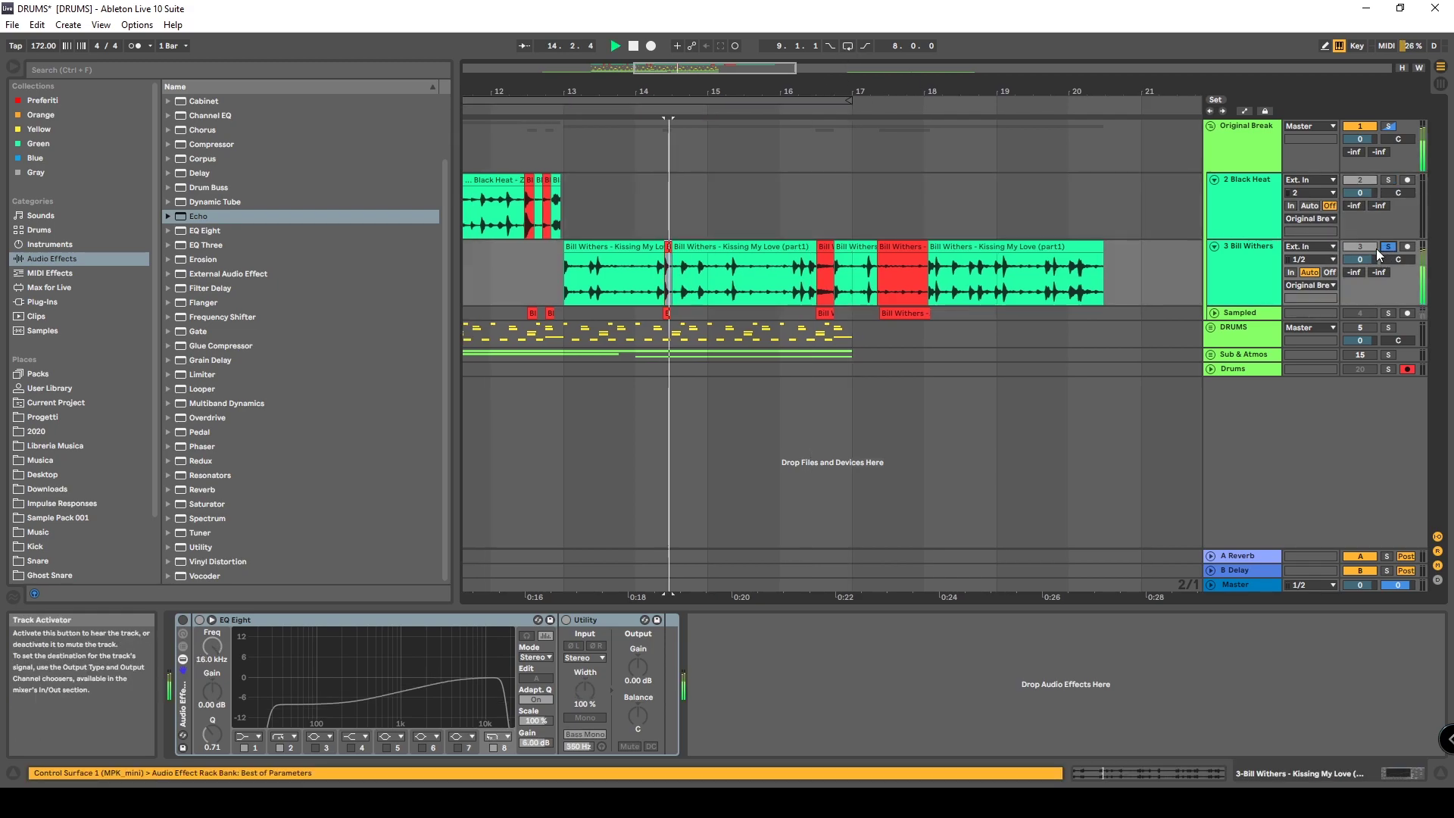
{"action": "key", "text": "space"}
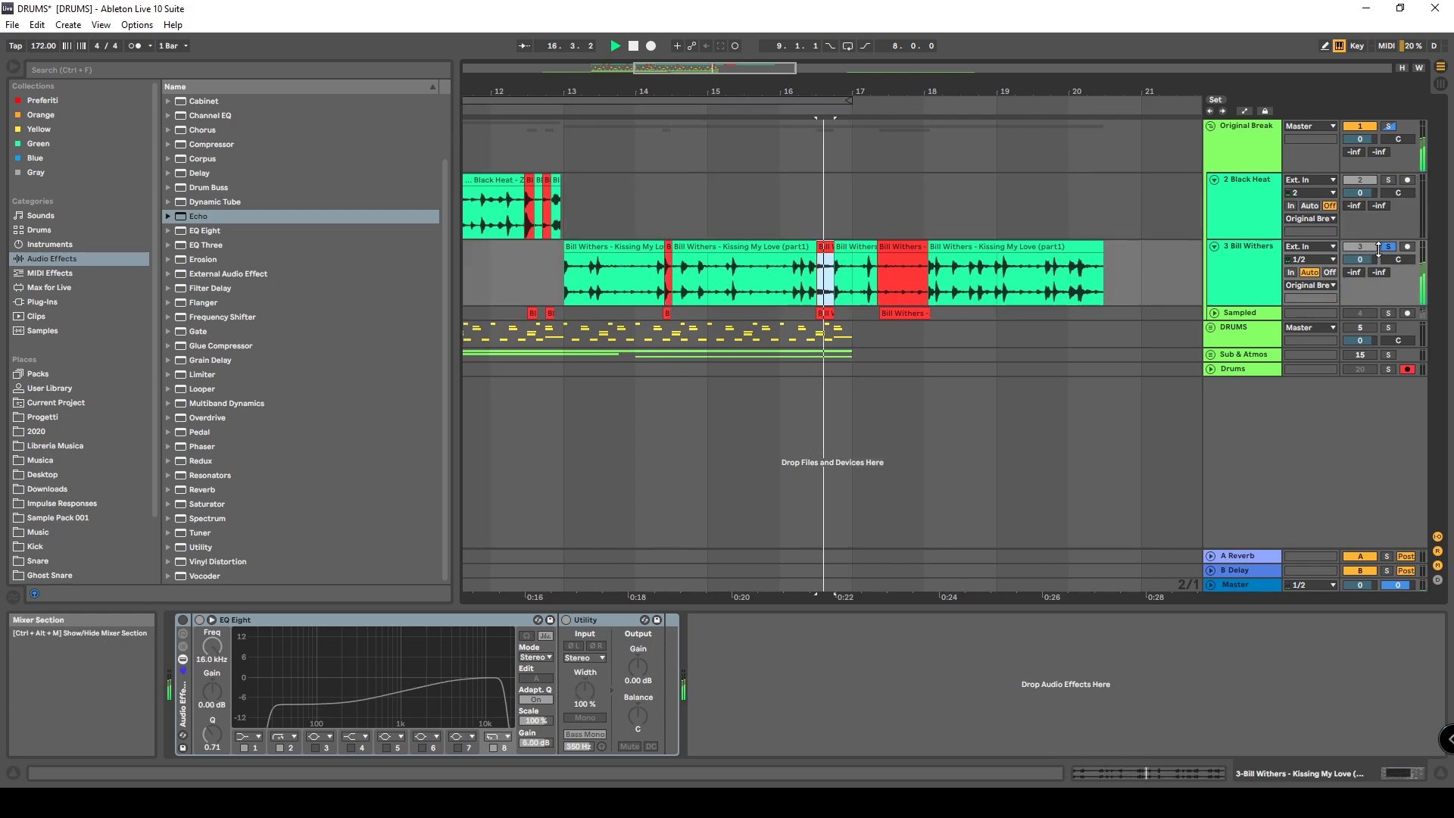
{"action": "left_click_drag", "start_coordinate": [929, 279], "coordinate": [869, 278]}
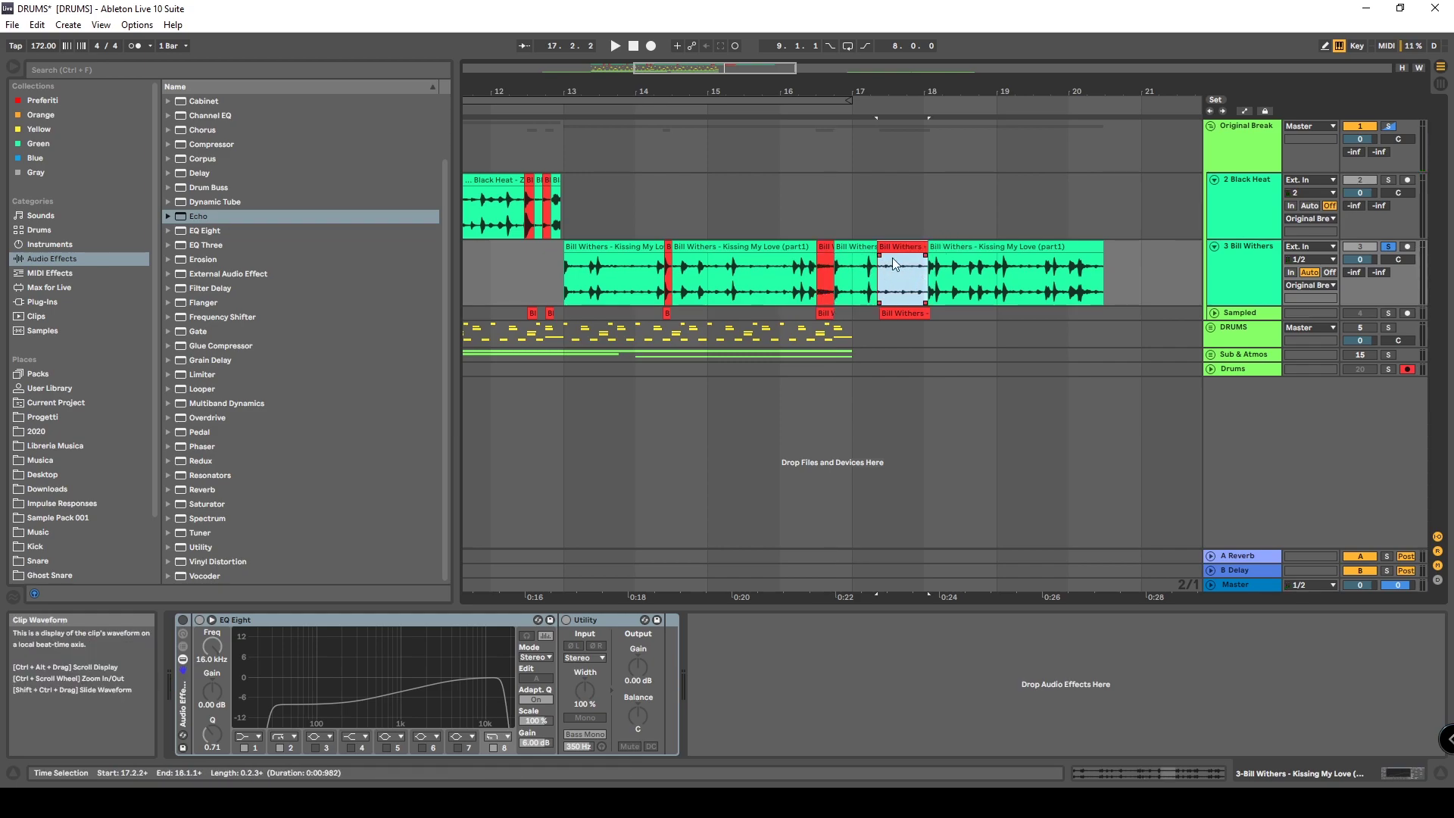
{"action": "key", "text": "space"}
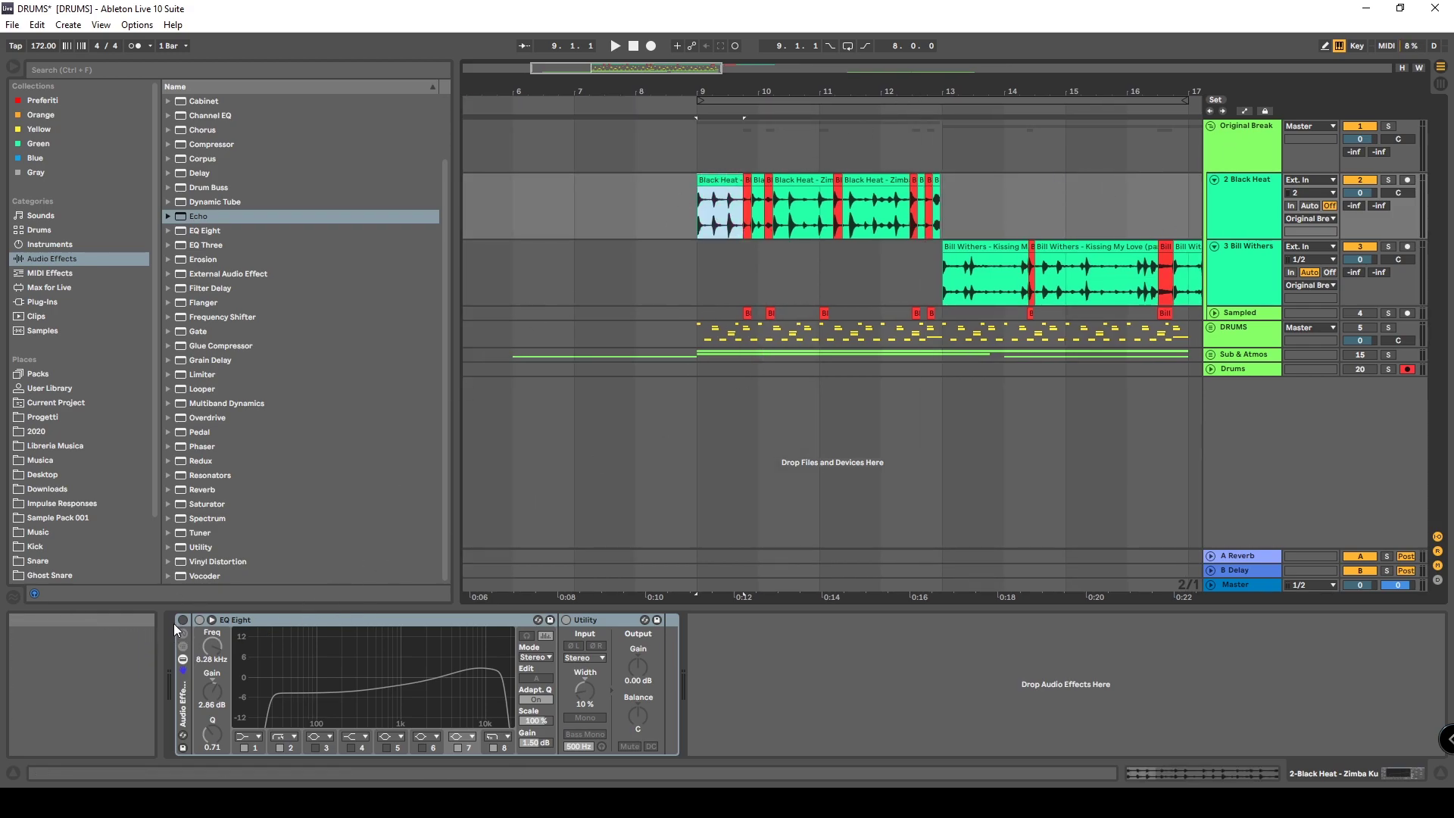
Activate the Black Heat track's audio effect rack with both its EQ Eight and Utility switched on
{"action": "left_click", "coordinate": [470, 617]}
{"action": "left_click", "coordinate": [564, 620]}
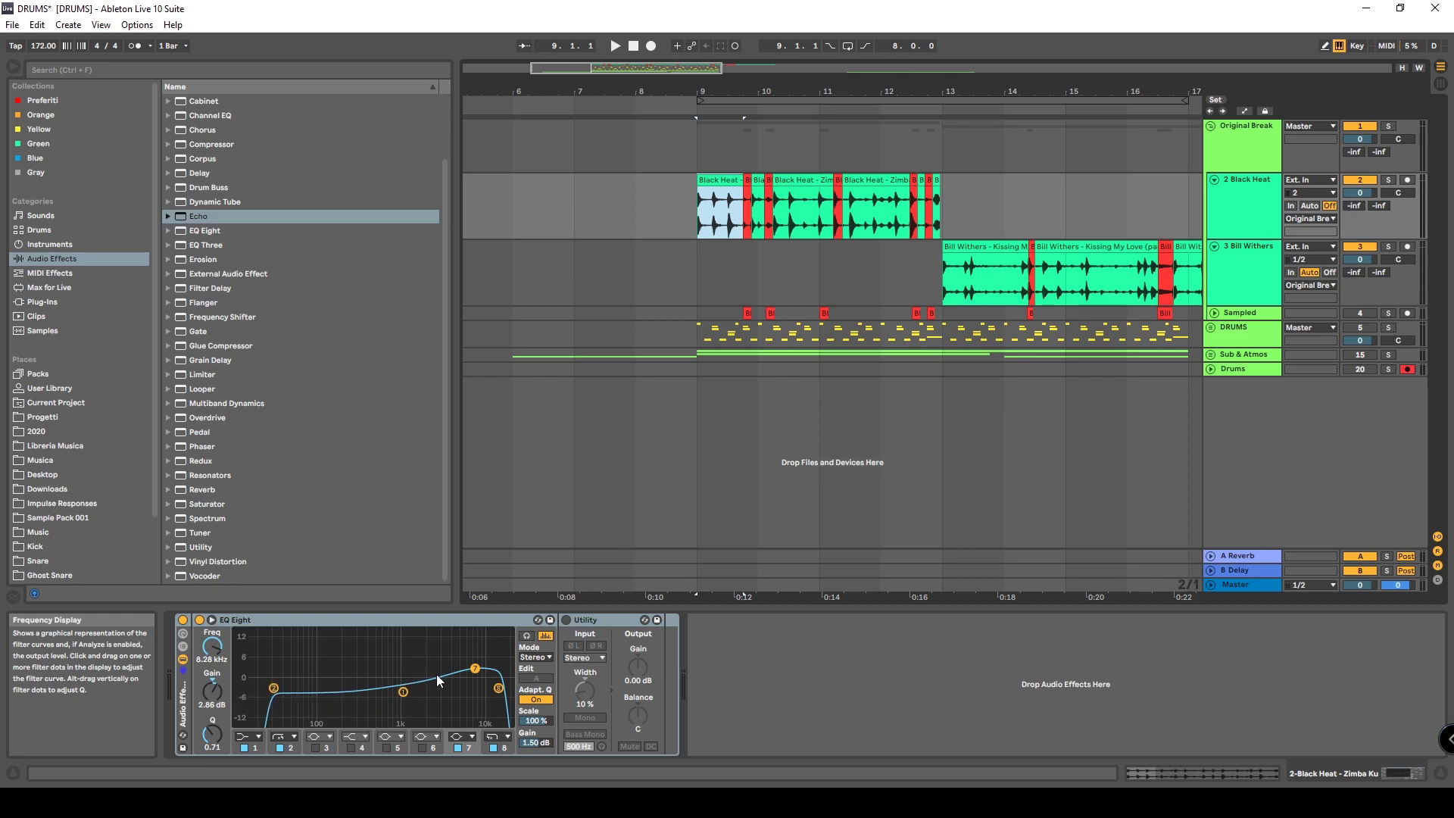
{"action": "left_click_drag", "start_coordinate": [698, 202], "coordinate": [922, 208]}
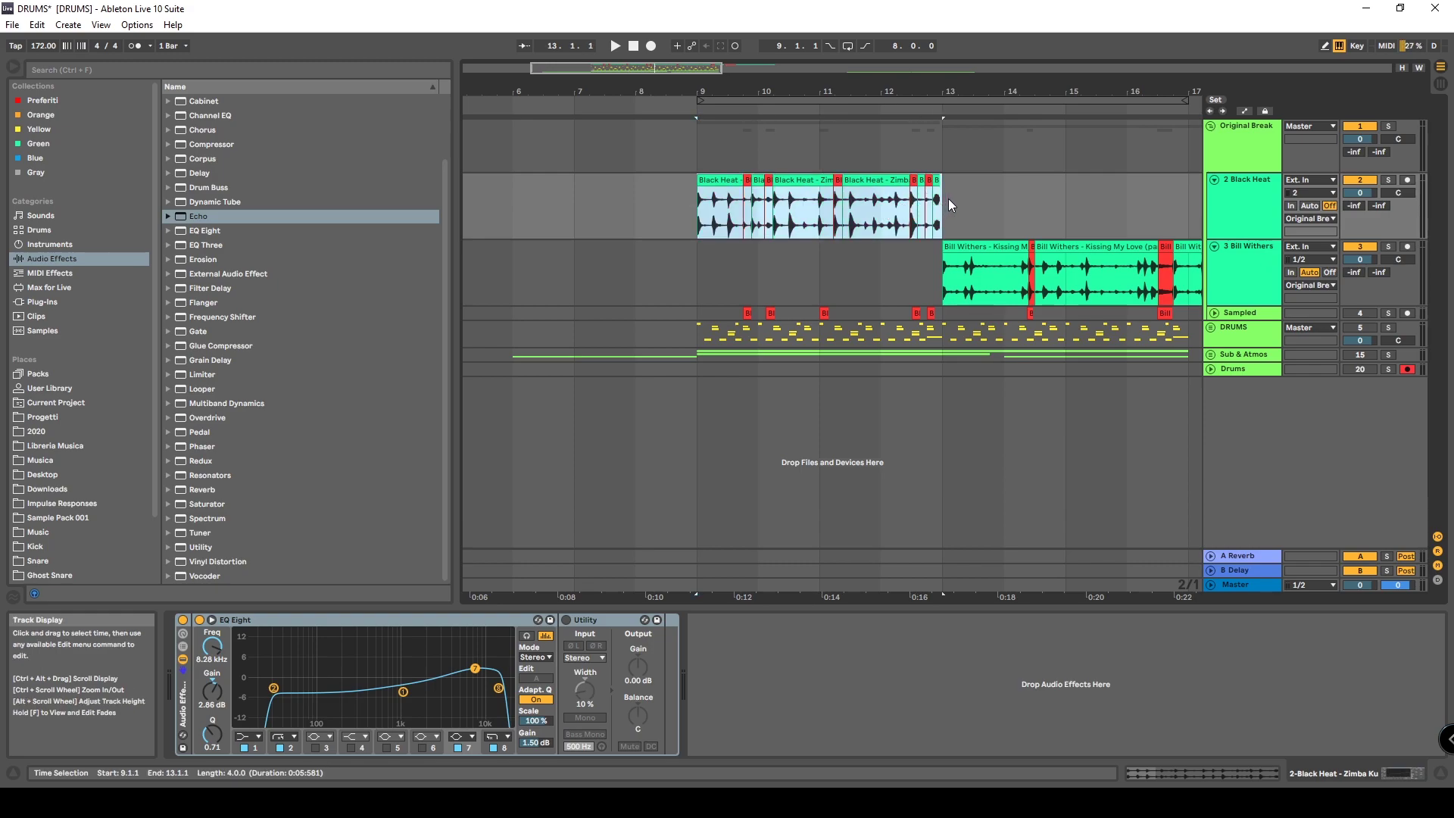
{"action": "left_click_drag", "start_coordinate": [697, 205], "coordinate": [895, 206]}
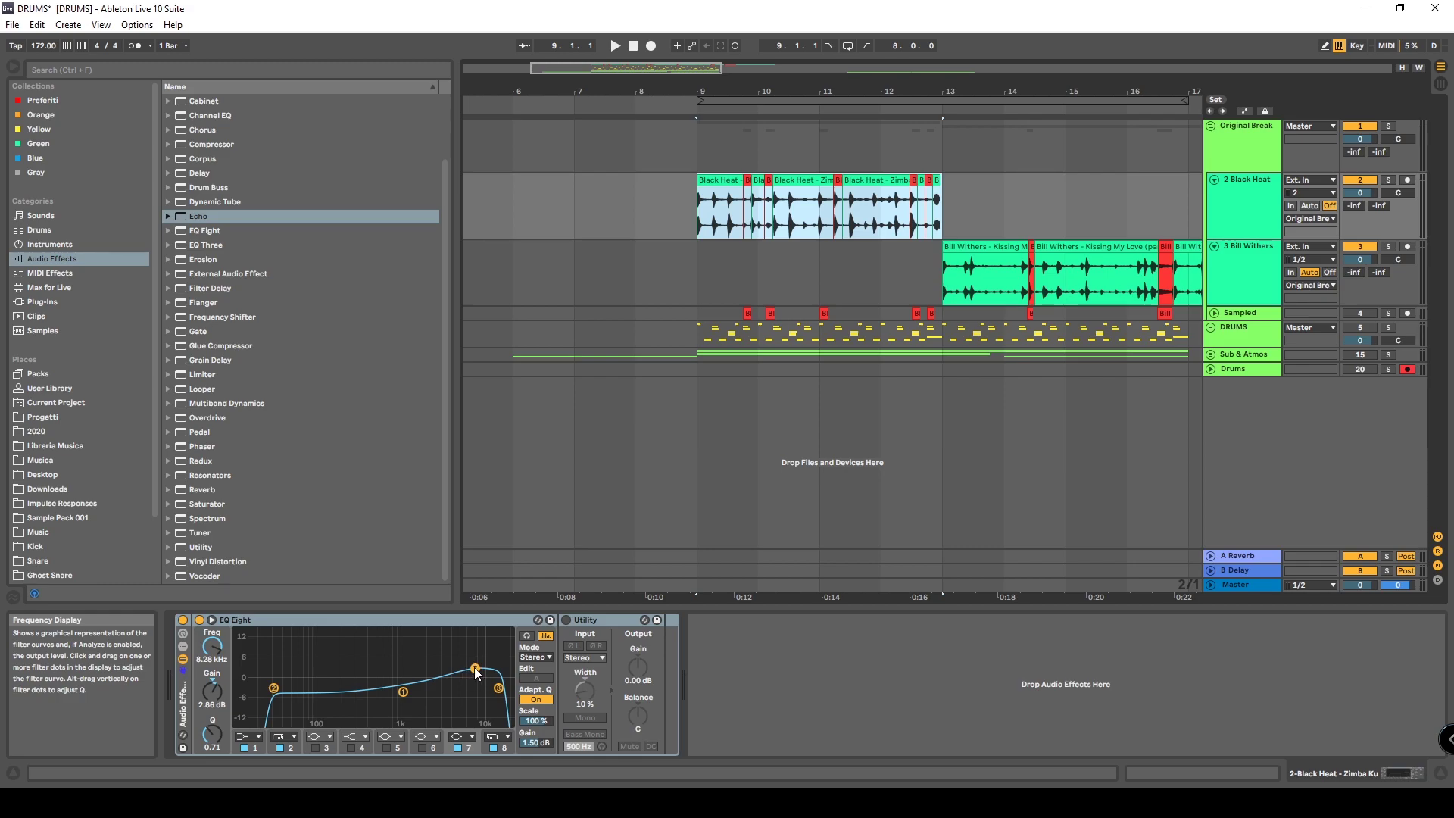
{"action": "left_click", "coordinate": [584, 620]}
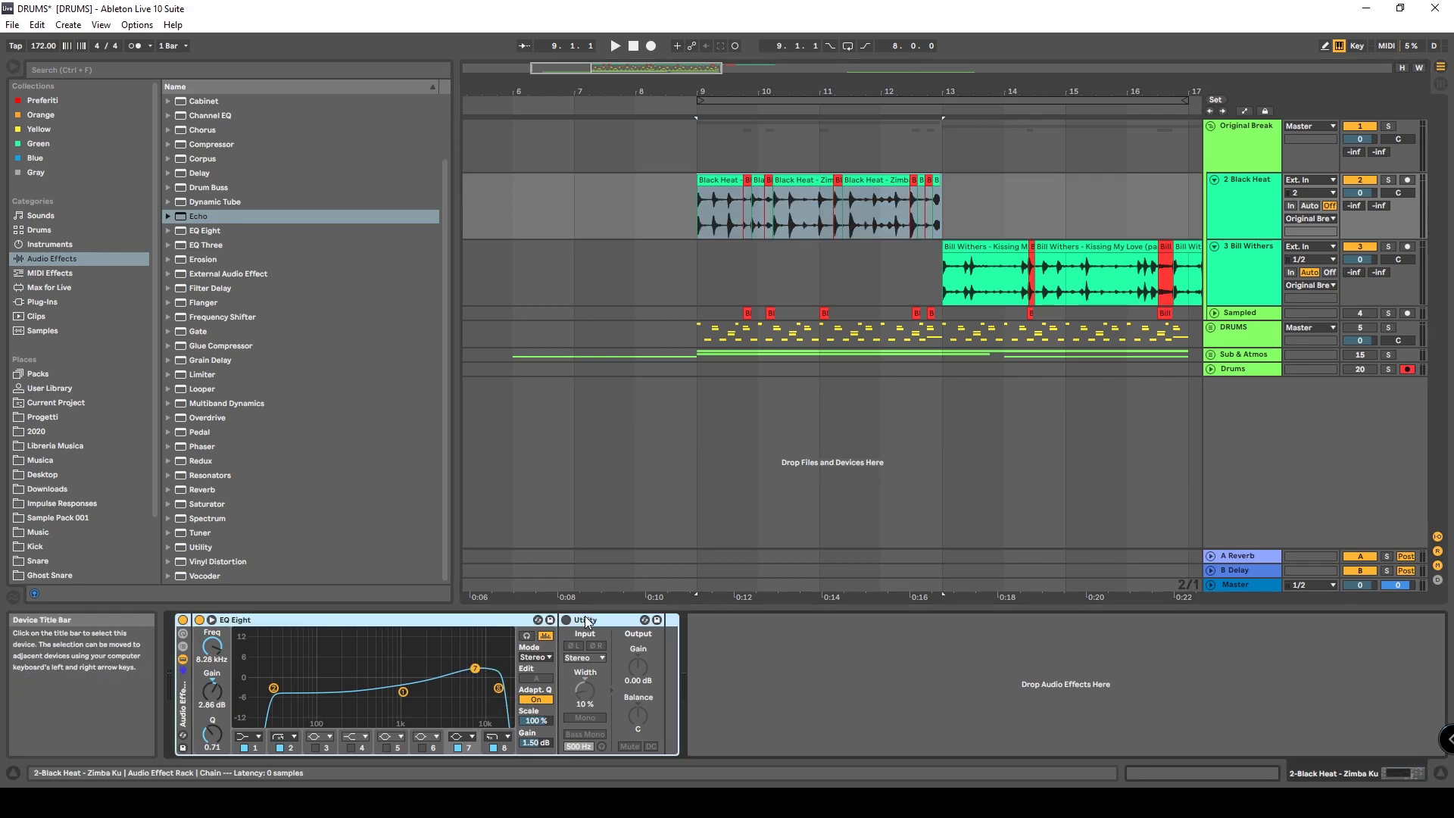
{"action": "left_click", "coordinate": [568, 619]}
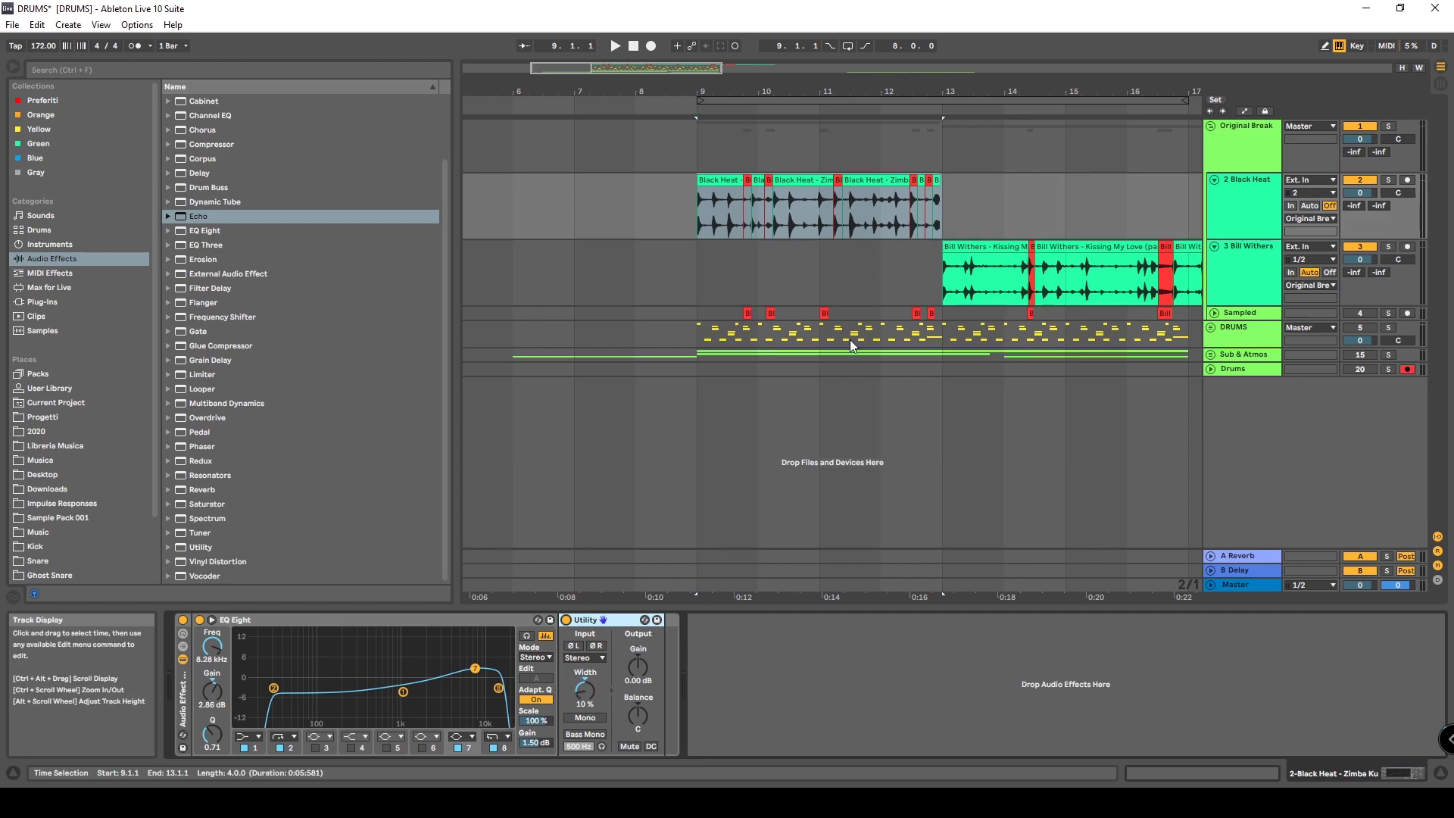
Compare the Black Heat break from bar 9 with its effect rack bypassed and active
{"action": "left_click", "coordinate": [699, 213]}
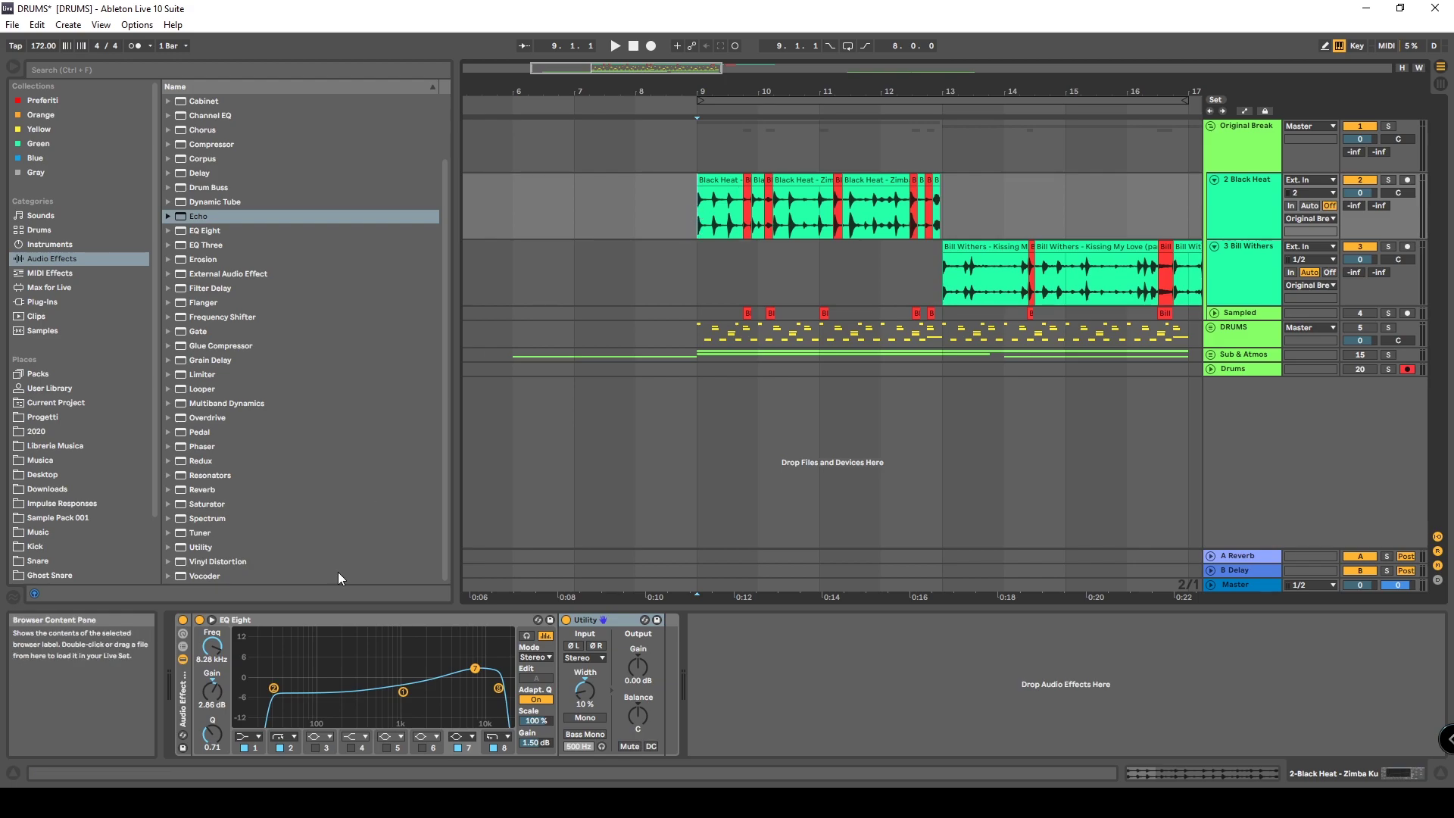
{"action": "left_click", "coordinate": [183, 620]}
{"action": "key", "text": "space"}
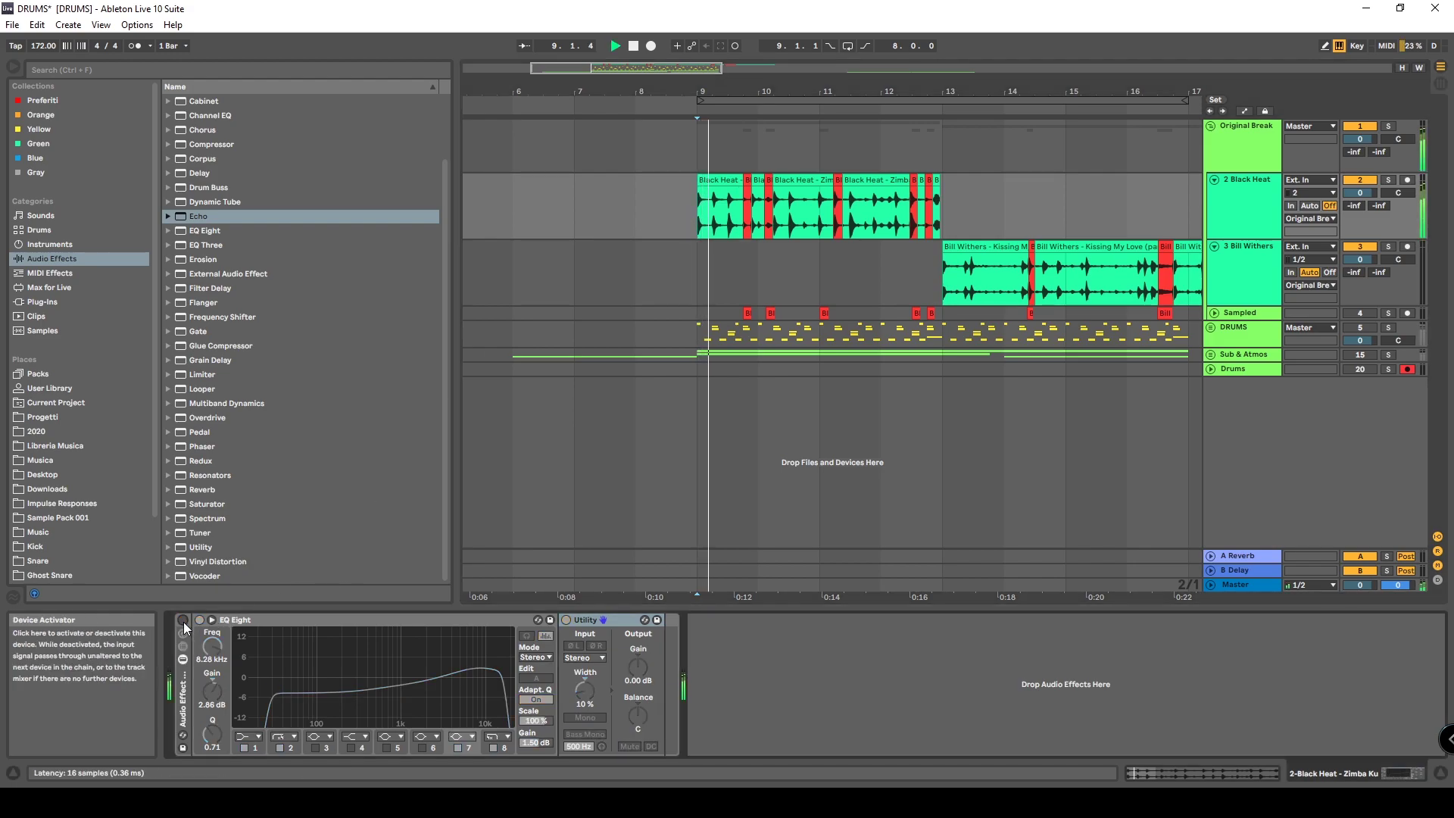
{"action": "key", "text": "space"}
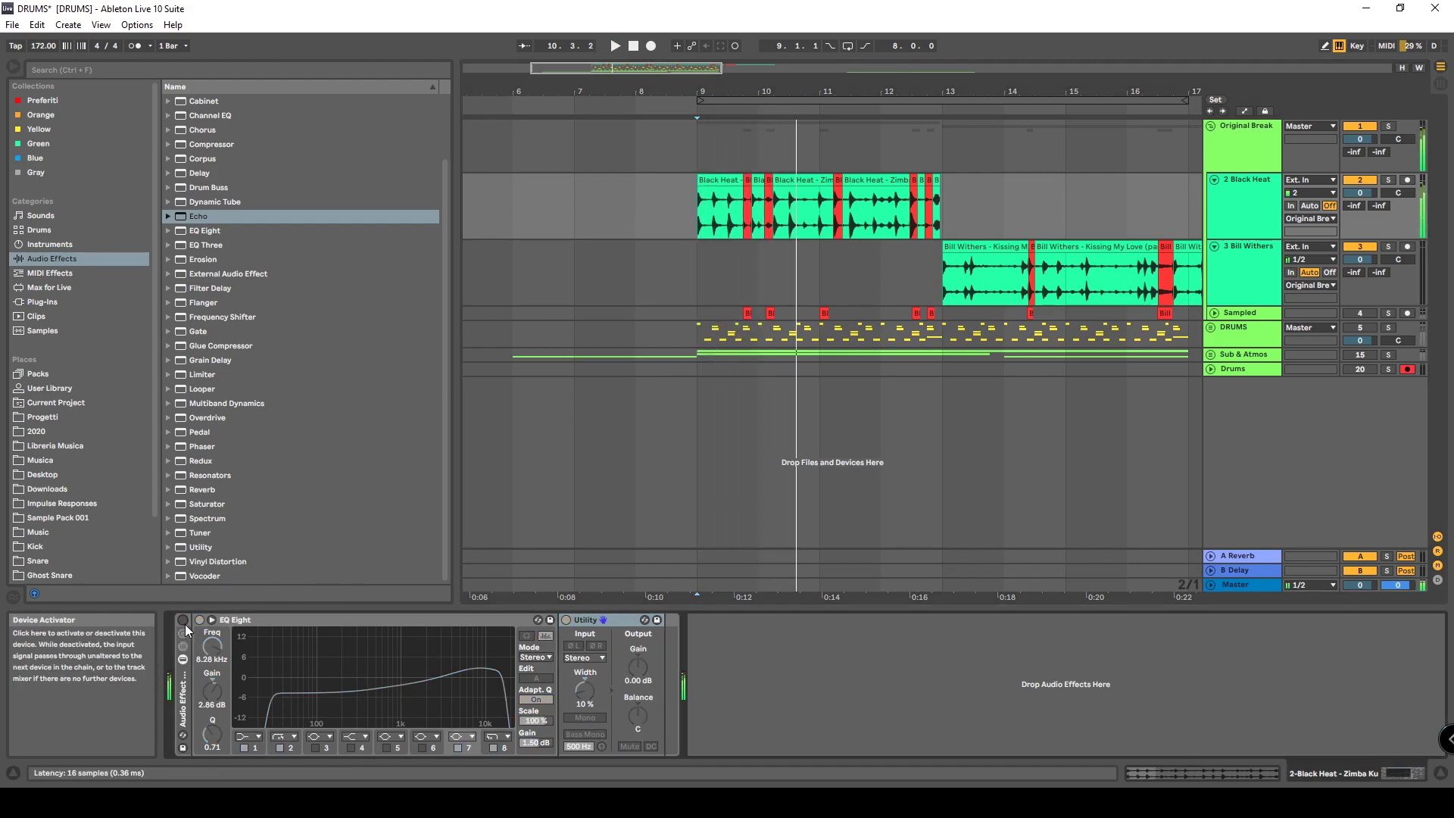
{"action": "left_click", "coordinate": [183, 621]}
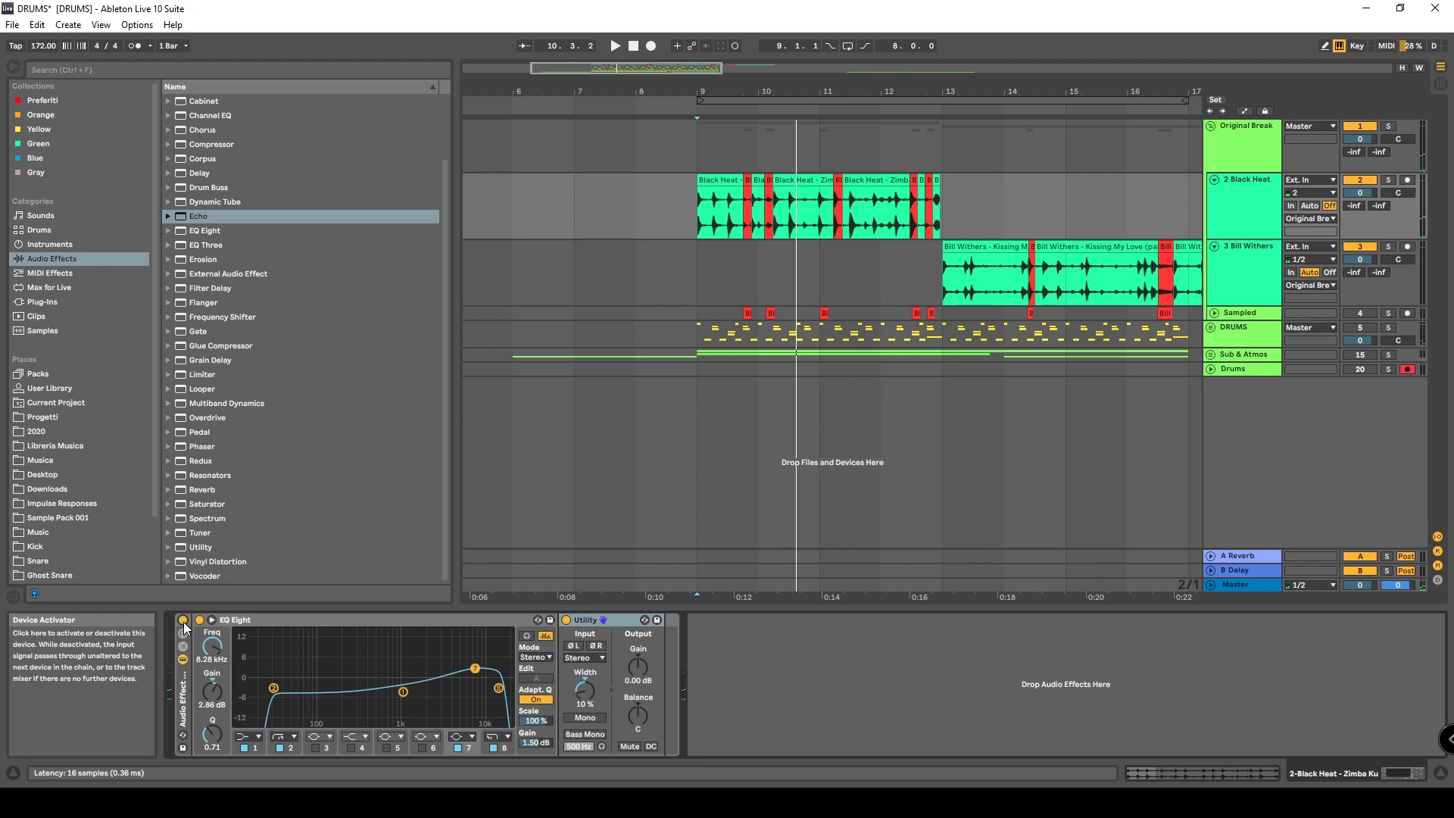
{"action": "key", "text": "space"}
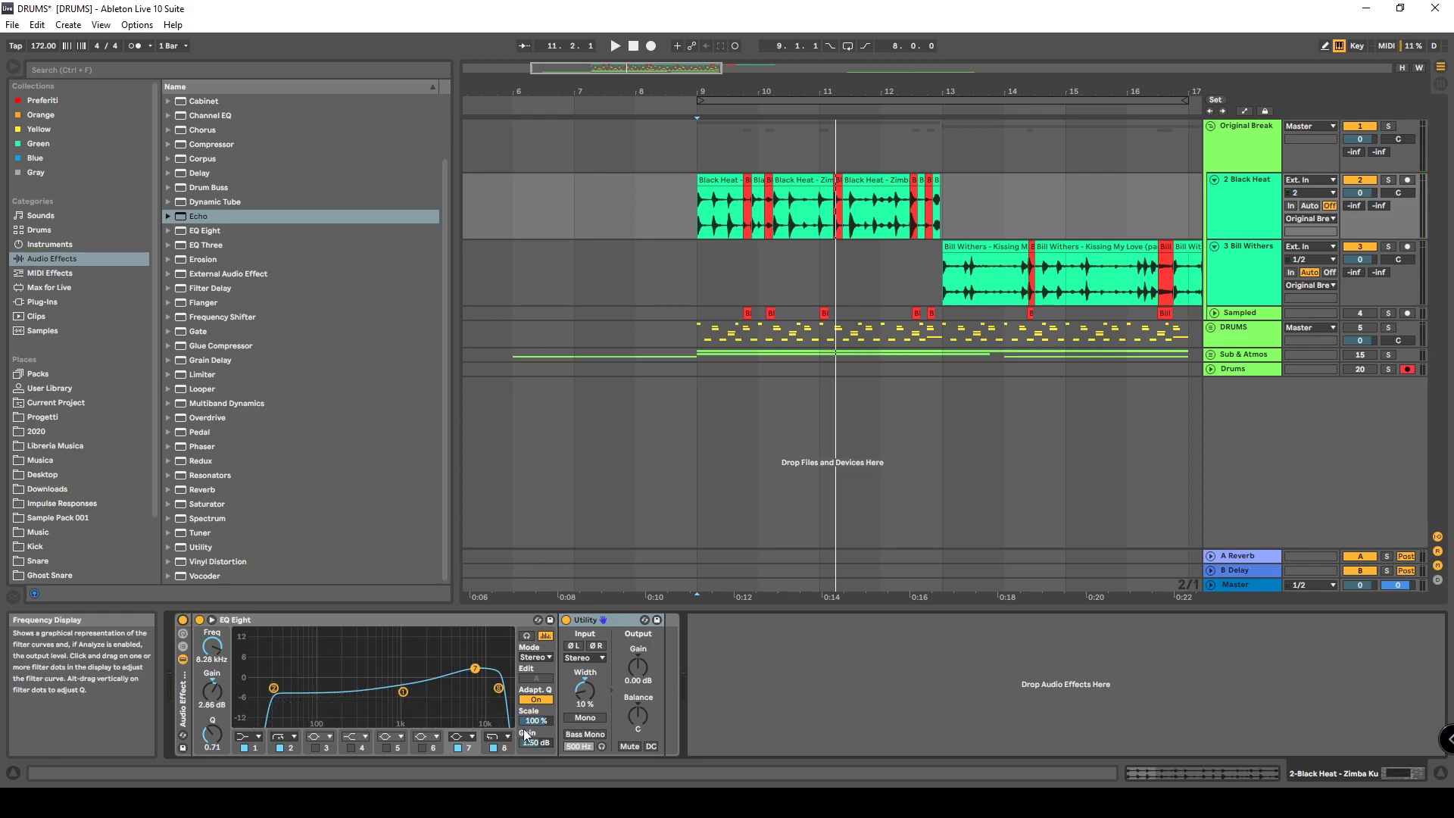
{"action": "key", "text": "space"}
Activate the audio effect rack with EQ Eight and Utility on the 3 Bill Withers track
{"action": "left_click", "coordinate": [947, 273]}
{"action": "left_click_drag", "start_coordinate": [908, 86], "coordinate": [750, 129]}
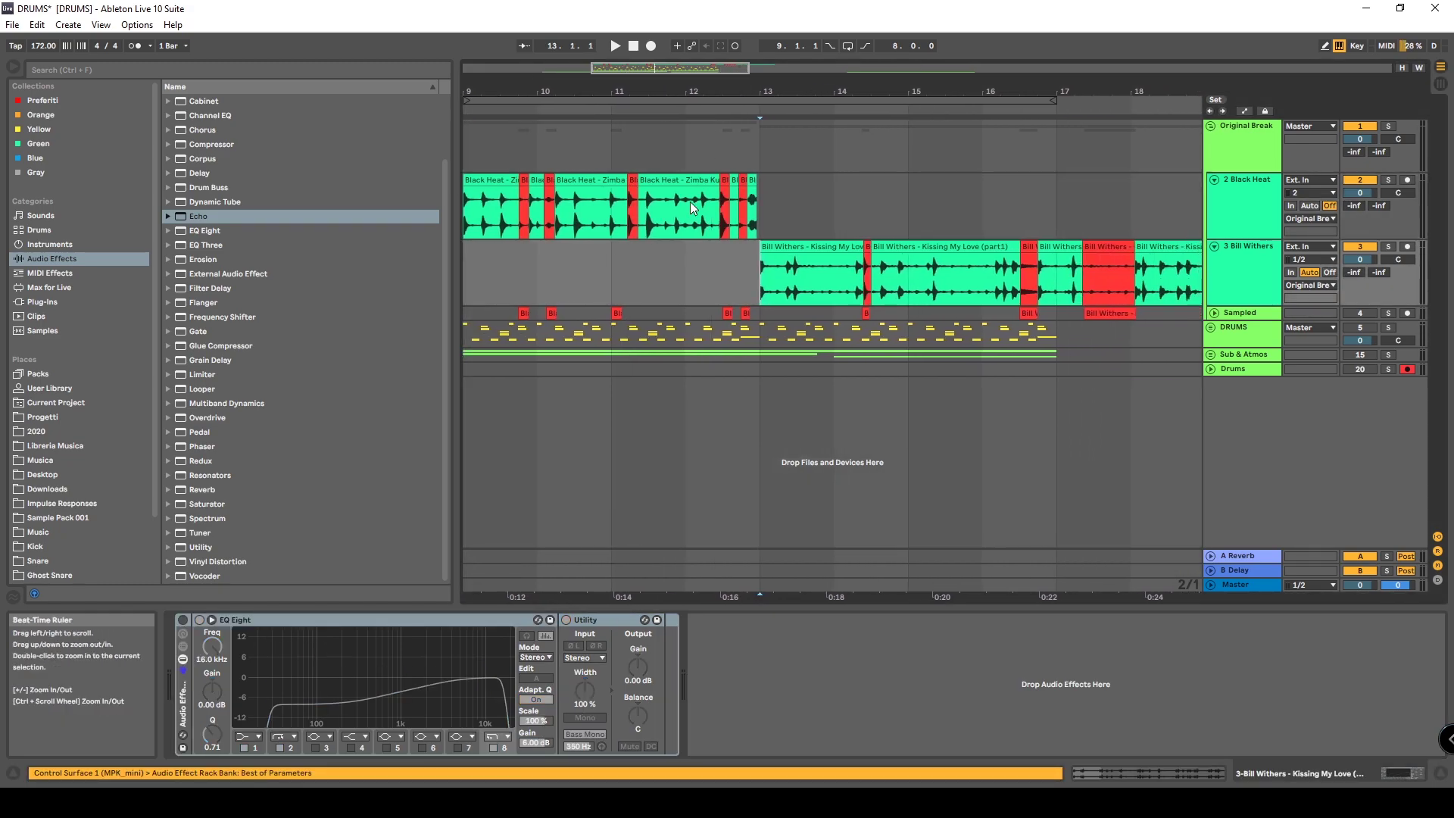
{"action": "left_click", "coordinate": [774, 208]}
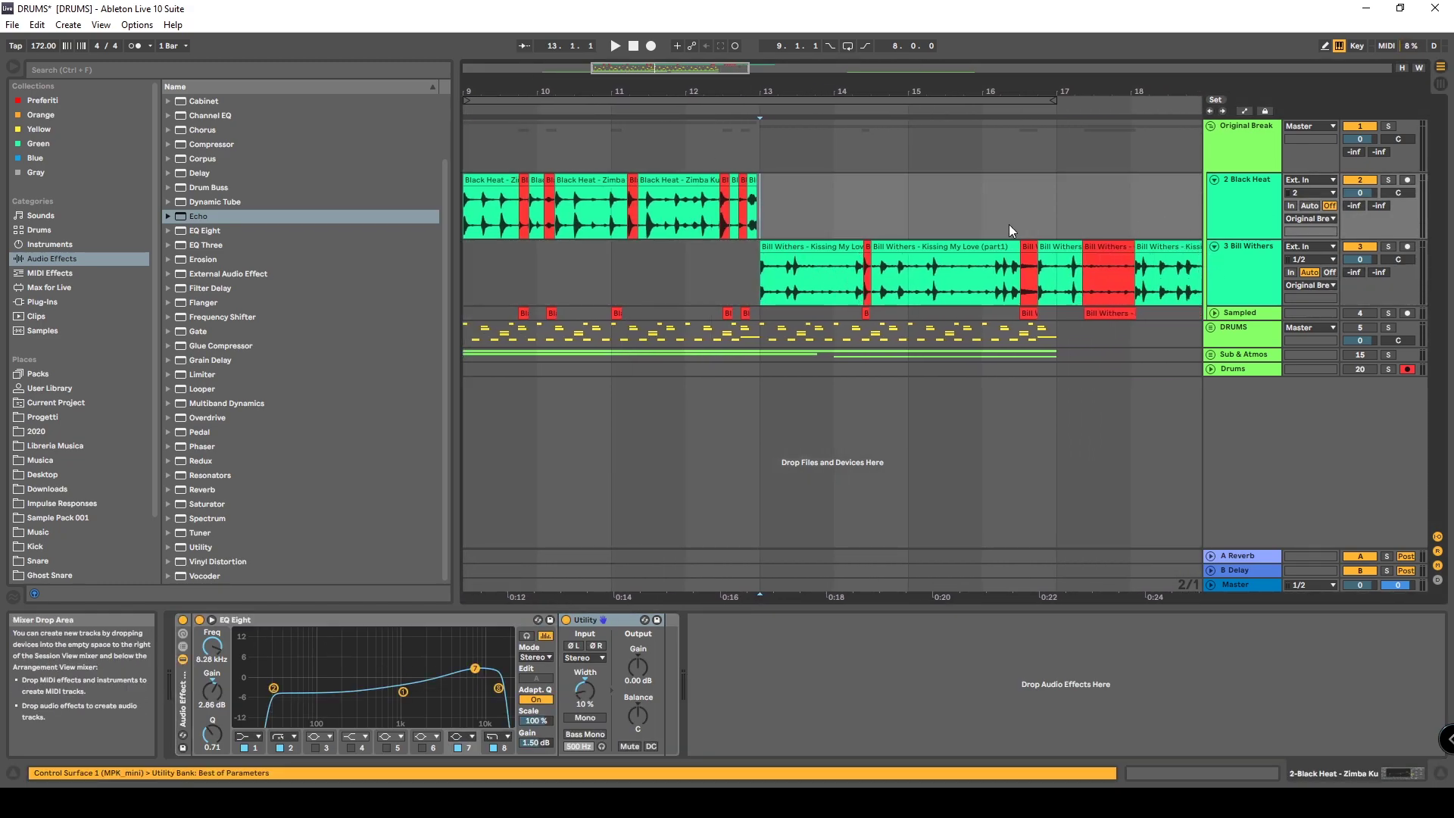
{"action": "left_click_drag", "start_coordinate": [872, 86], "coordinate": [766, 116]}
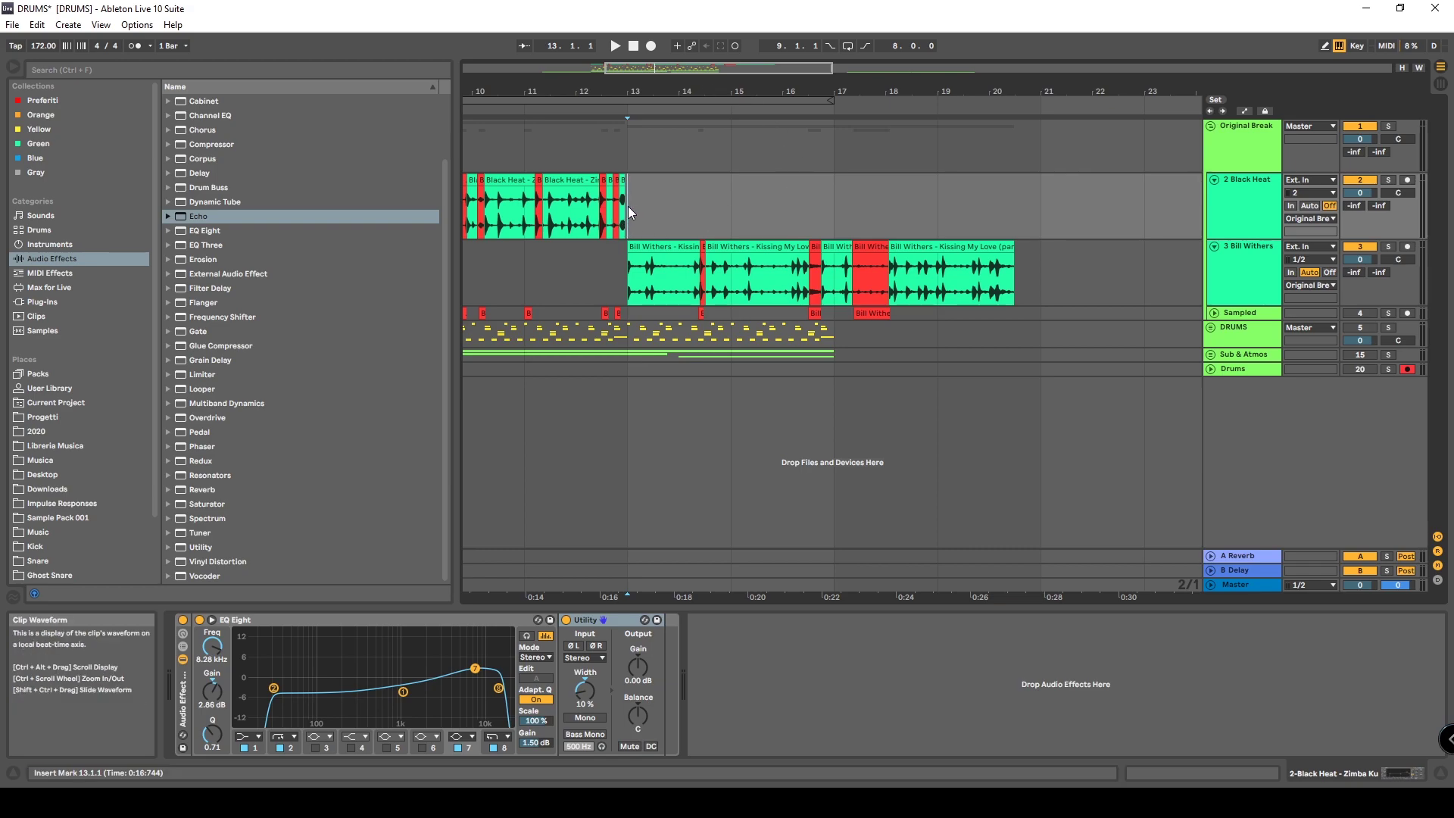
{"action": "left_click", "coordinate": [1268, 274]}
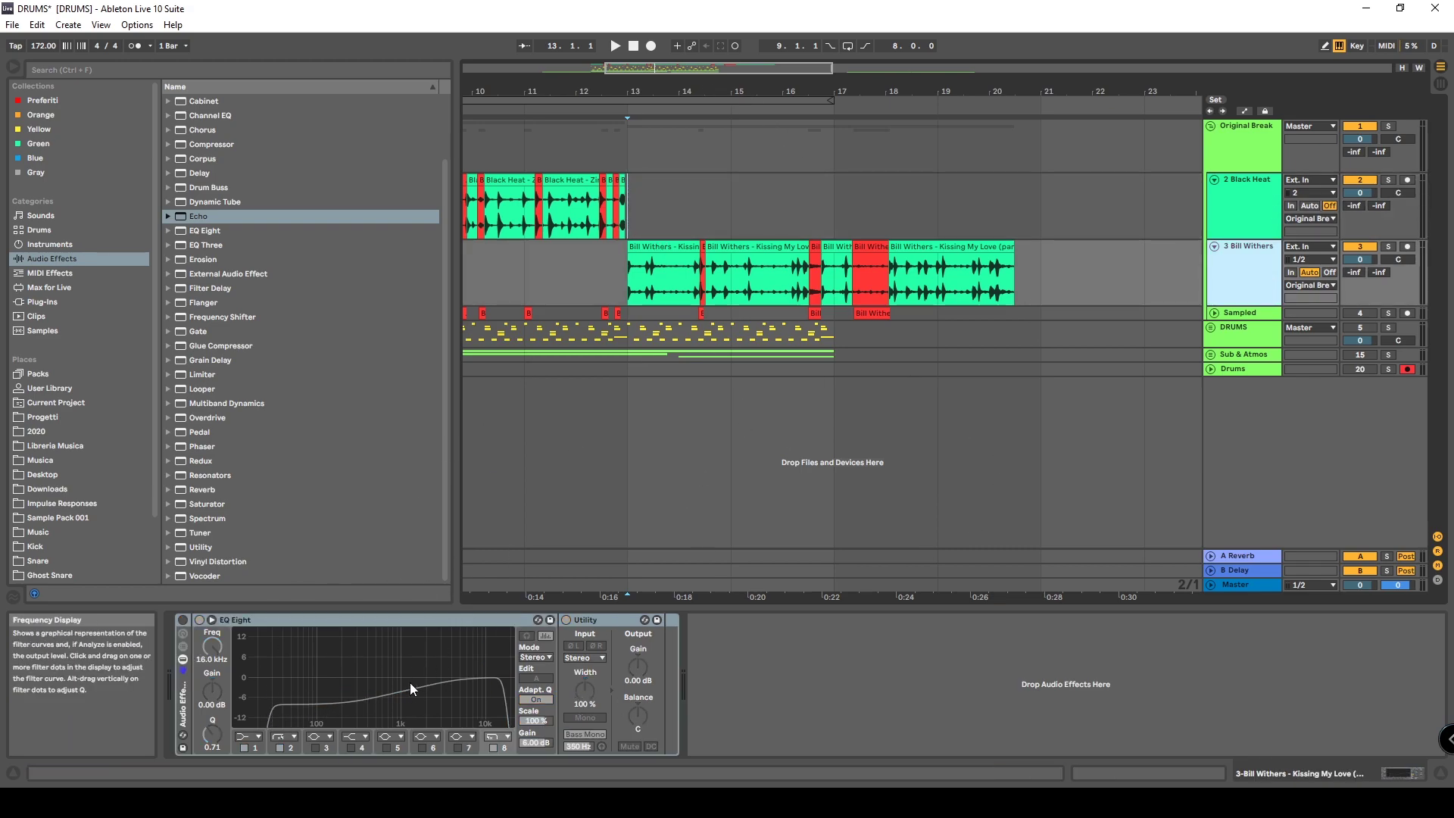
{"action": "left_click", "coordinate": [205, 620]}
{"action": "left_click", "coordinate": [201, 621]}
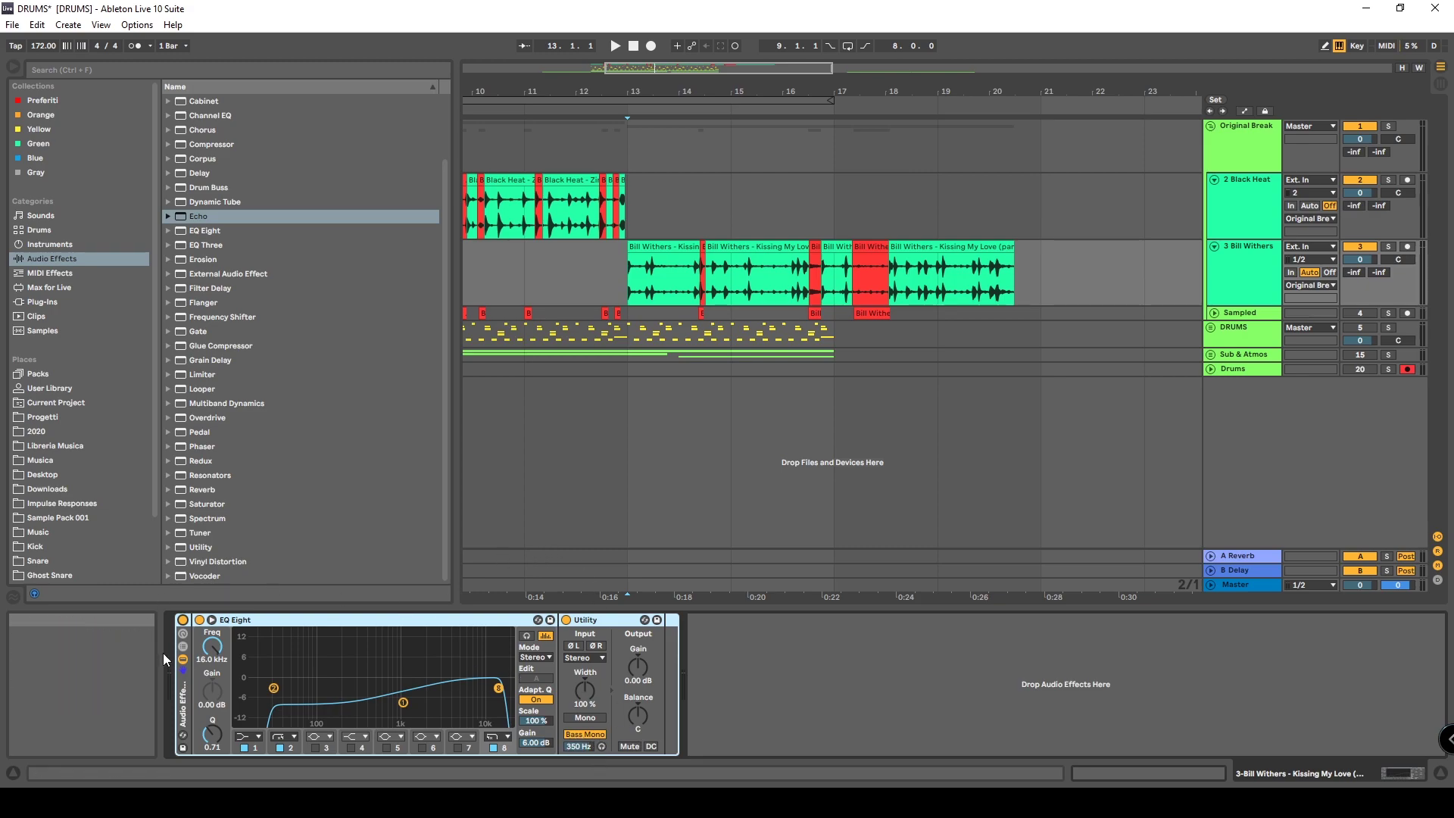
Compare the Bill Withers break from bar 13 with its audio effect rack bypassed and active
{"action": "key", "text": "space"}
{"action": "left_click", "coordinate": [183, 620]}
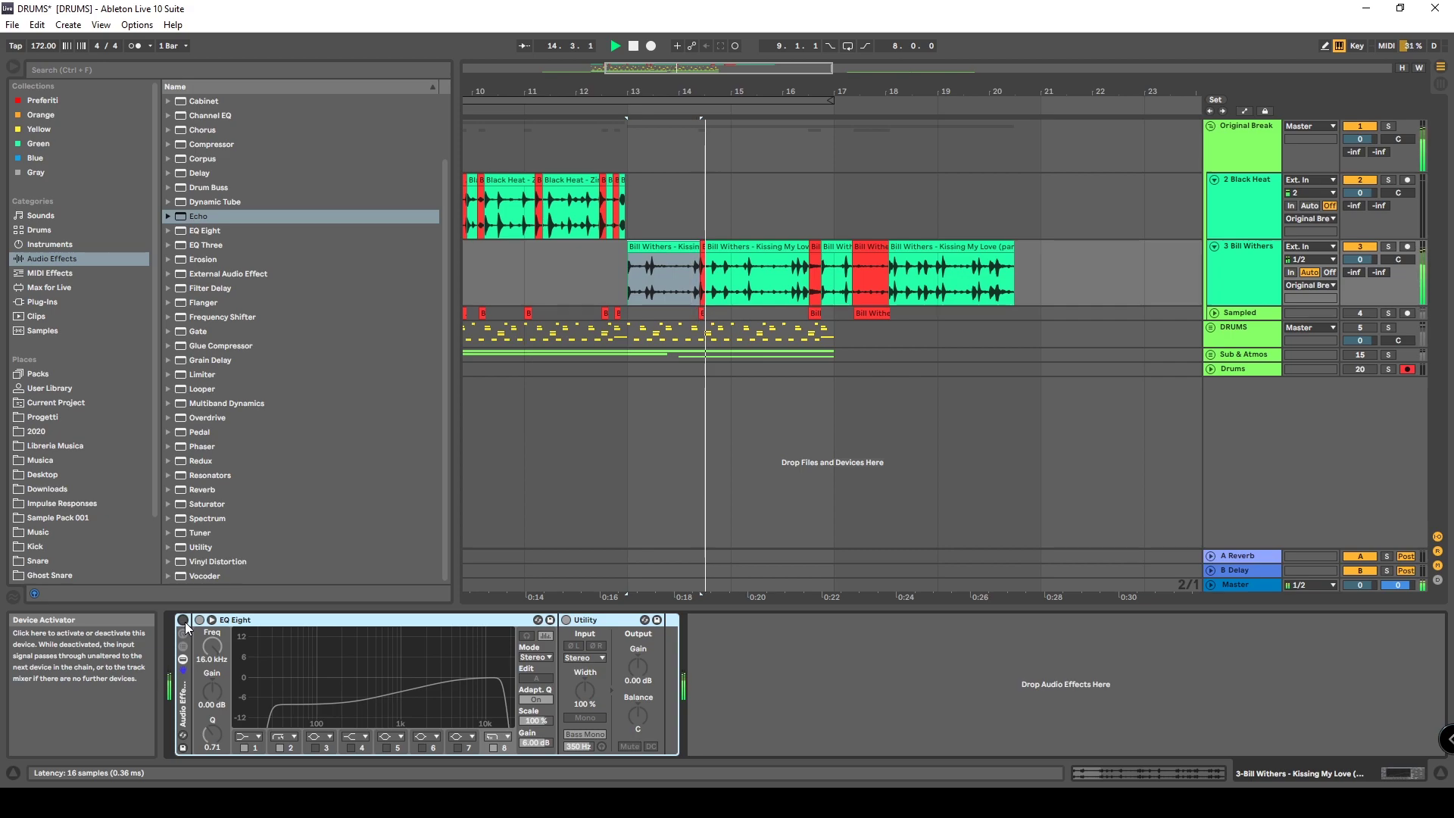
{"action": "left_click", "coordinate": [183, 621]}
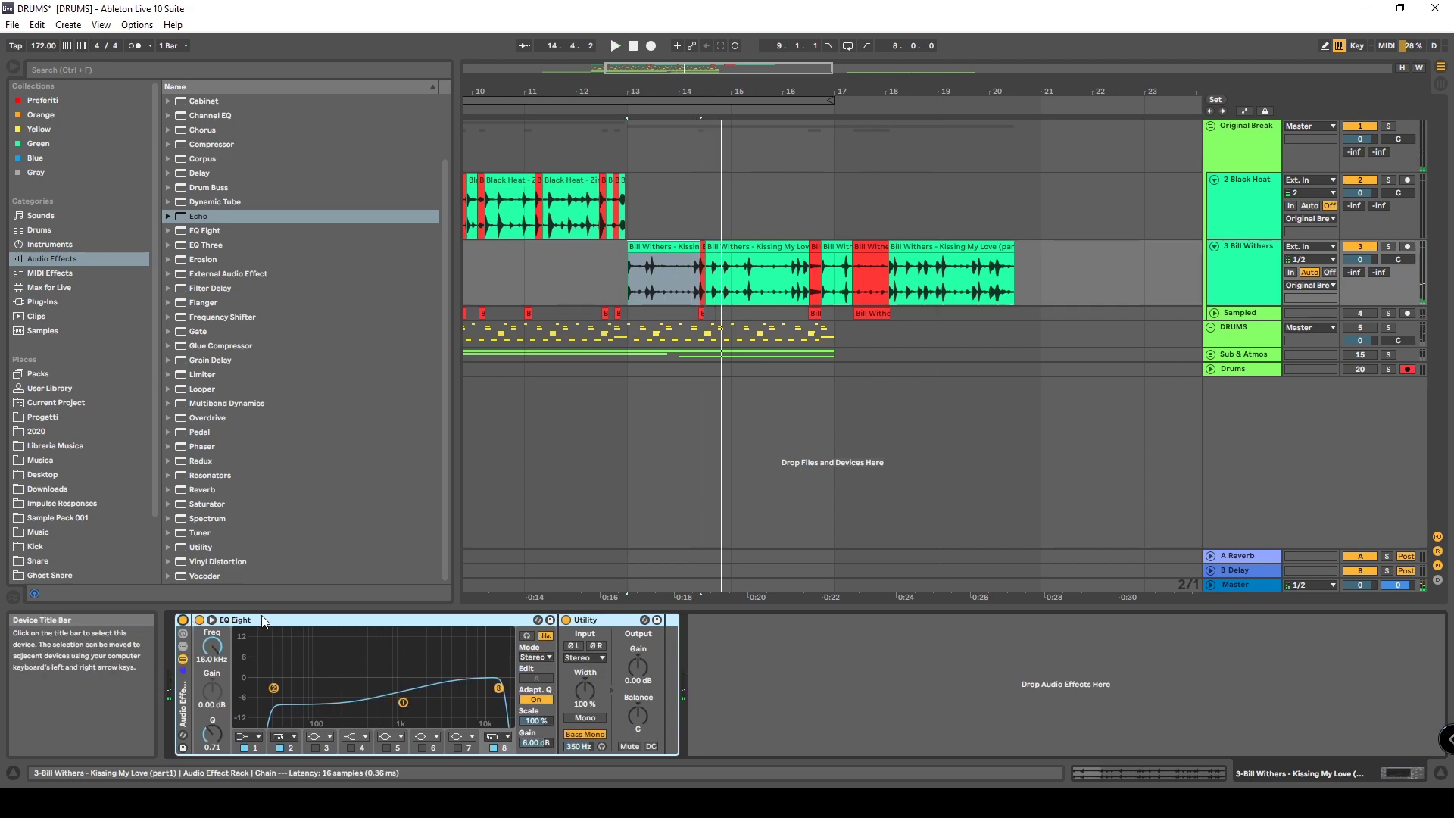
{"action": "key", "text": "space"}
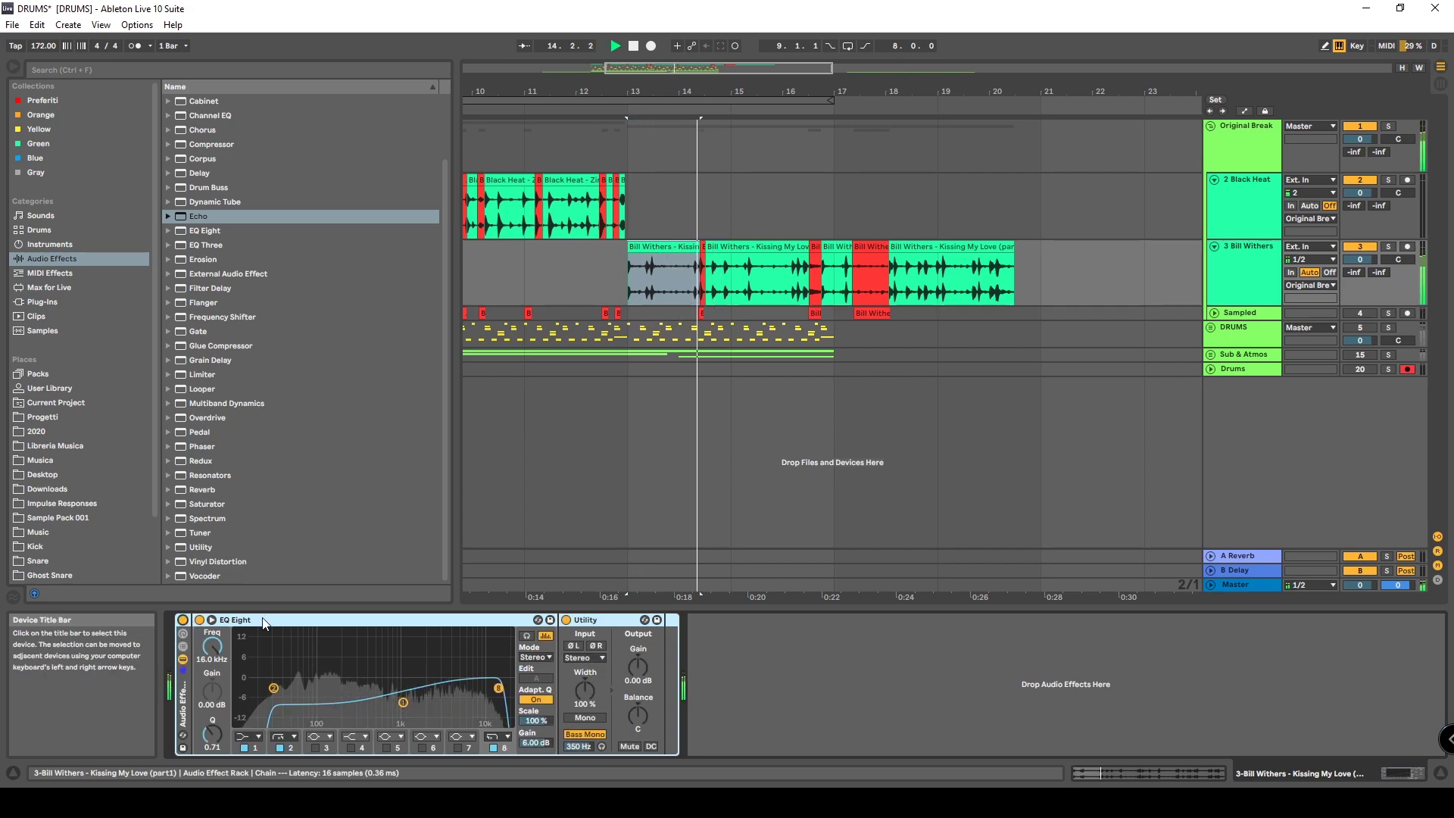
Fold the 3 Bill Withers and 2 Black Heat tracks and unfold the Sampled track
{"action": "left_click", "coordinate": [1215, 246]}
{"action": "scroll", "coordinate": [719, 303], "scroll_direction": "down", "scroll_amount": 2}
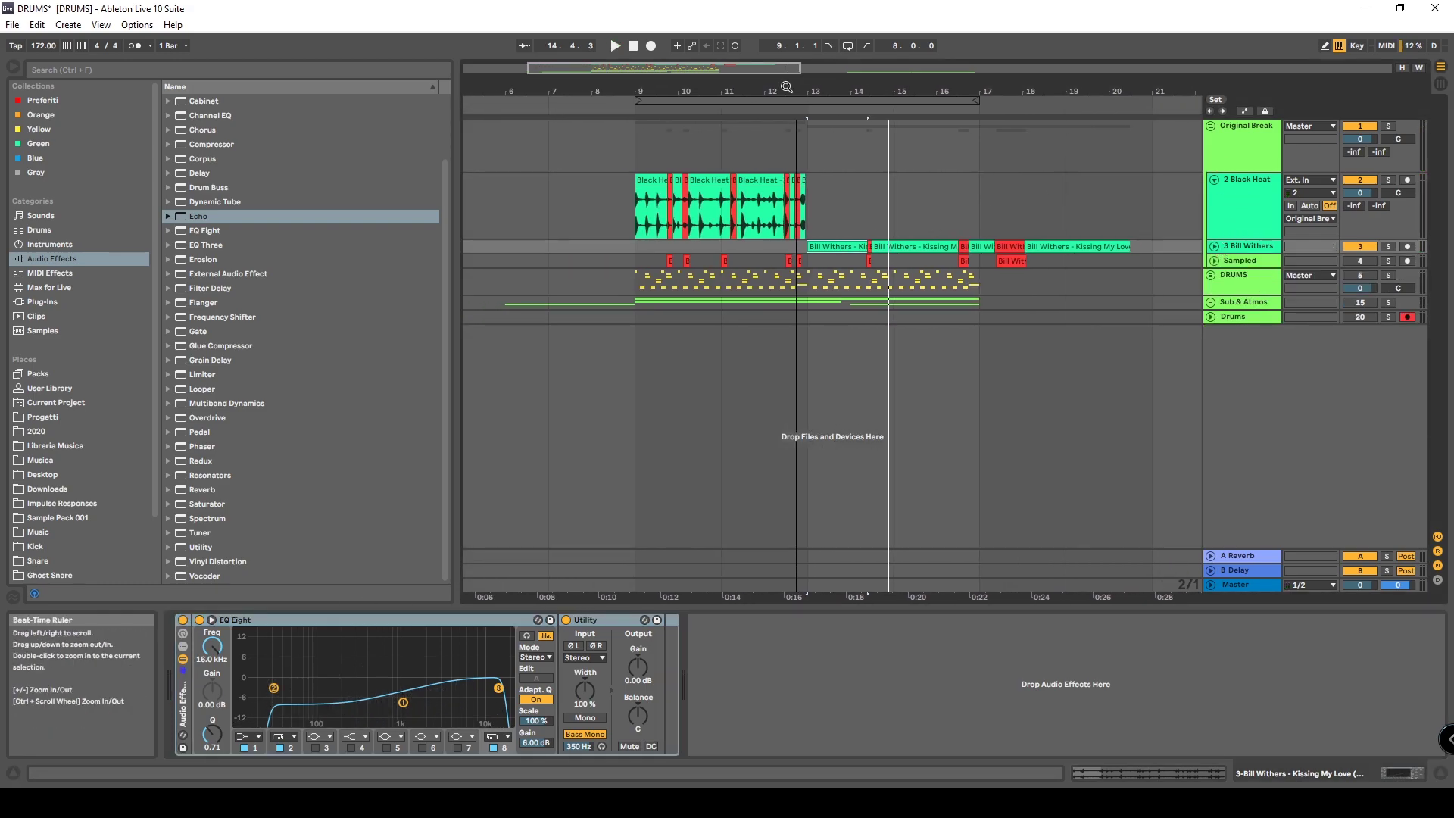
{"action": "left_click", "coordinate": [1215, 179]}
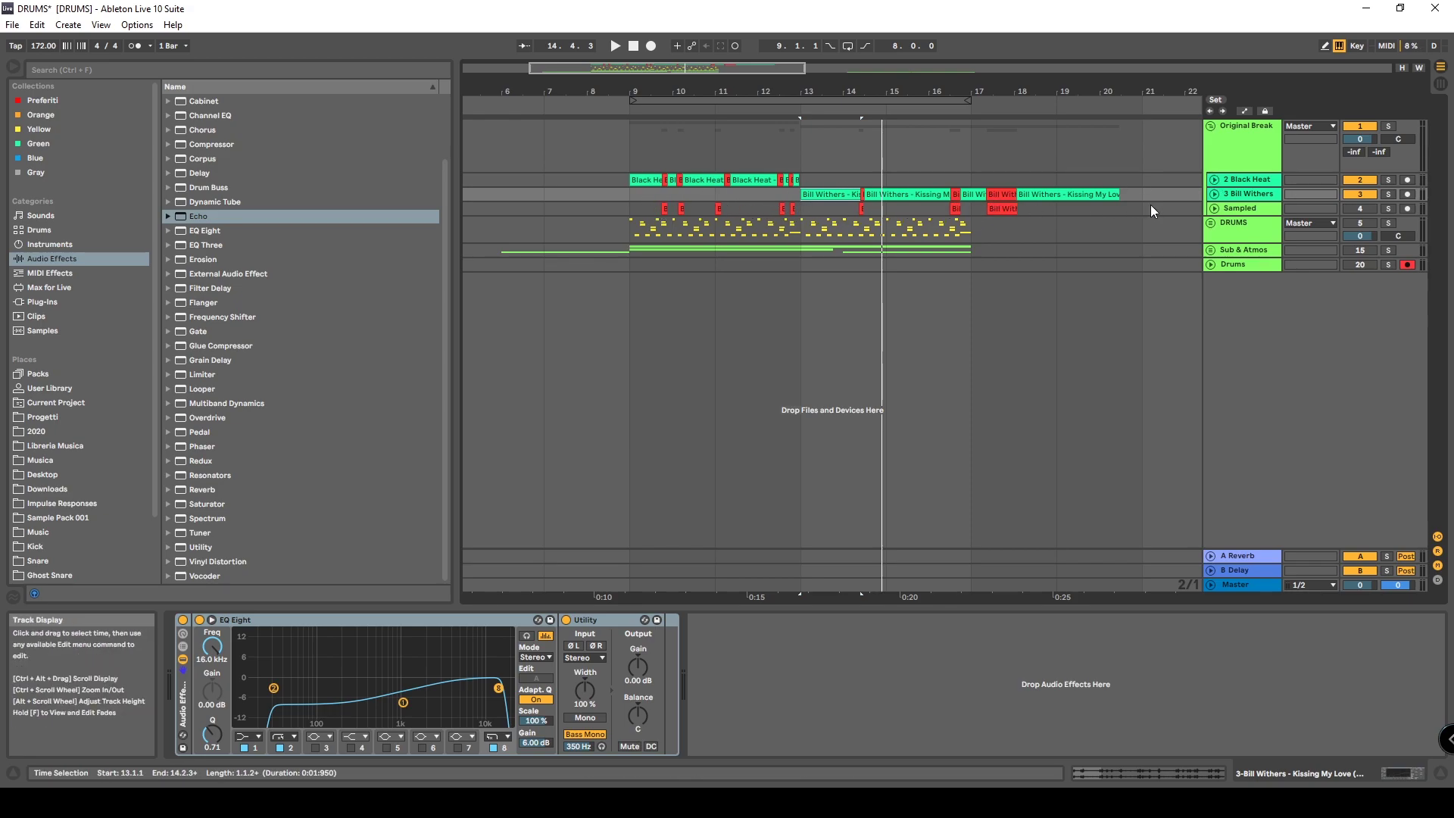
{"action": "left_click", "coordinate": [1217, 209]}
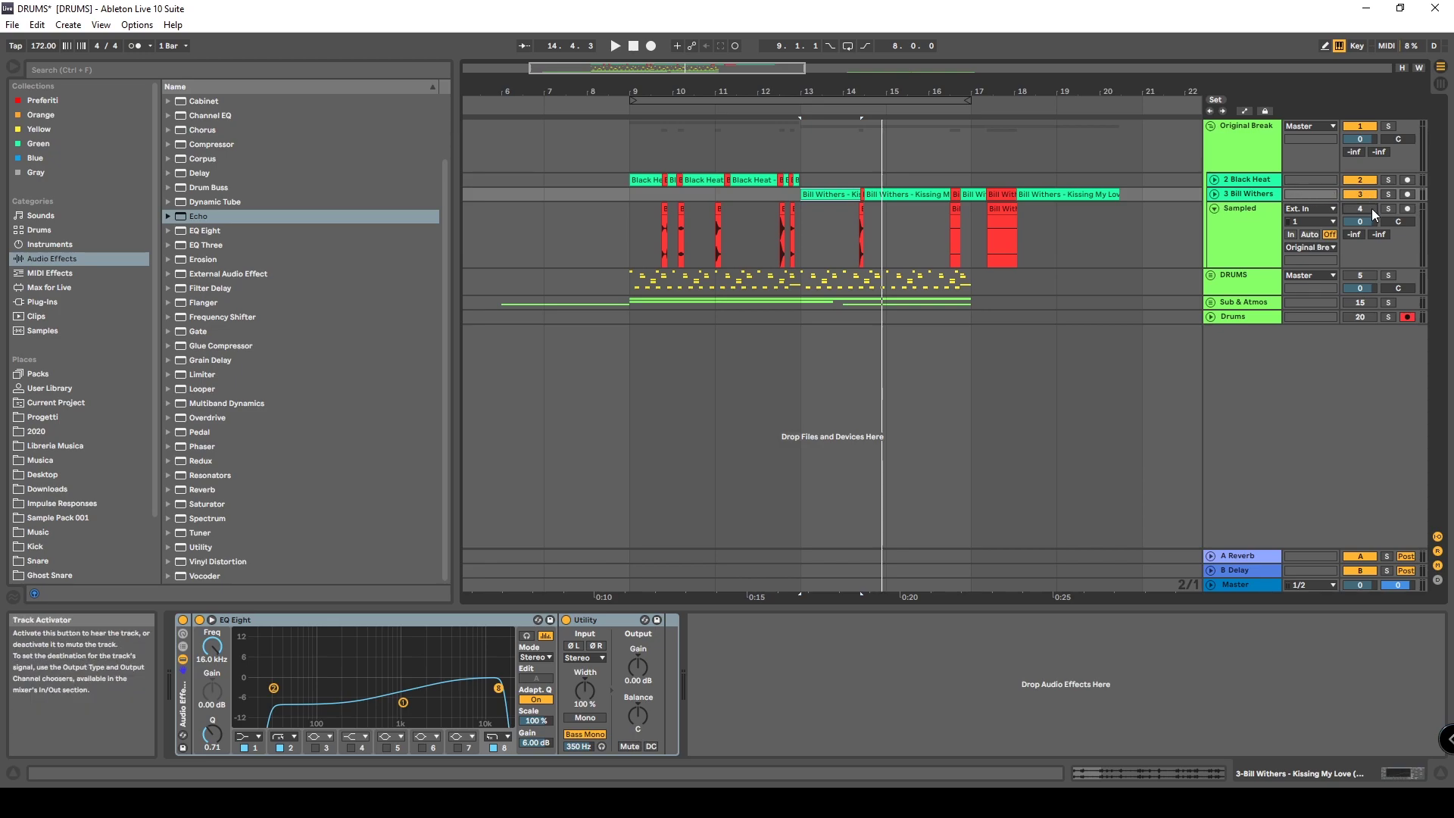
Solo the Sampled track and audition its red Black Heat slices at 9.4 and 10.1.3
{"action": "left_click", "coordinate": [665, 235]}
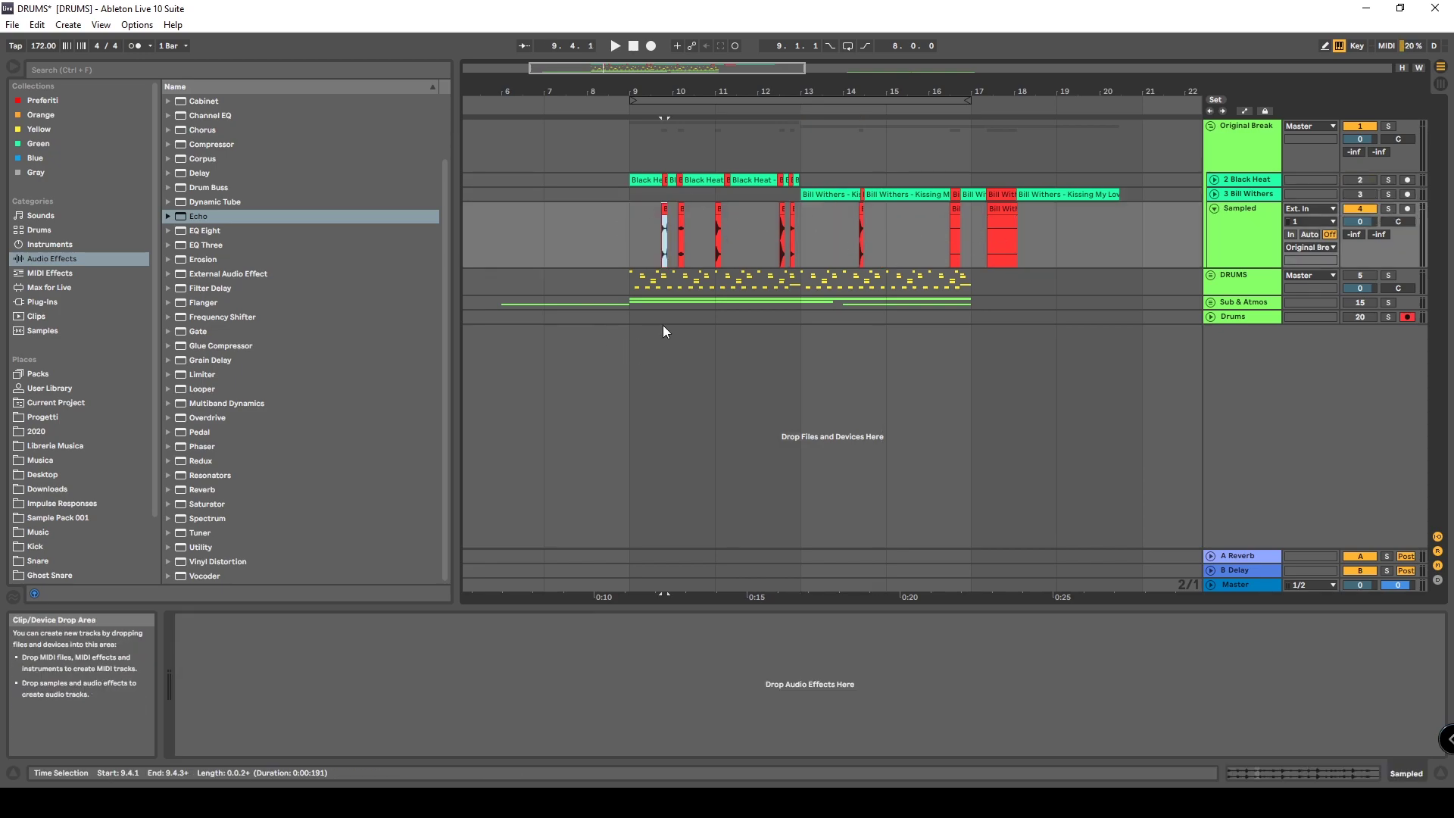
{"action": "left_click", "coordinate": [956, 281]}
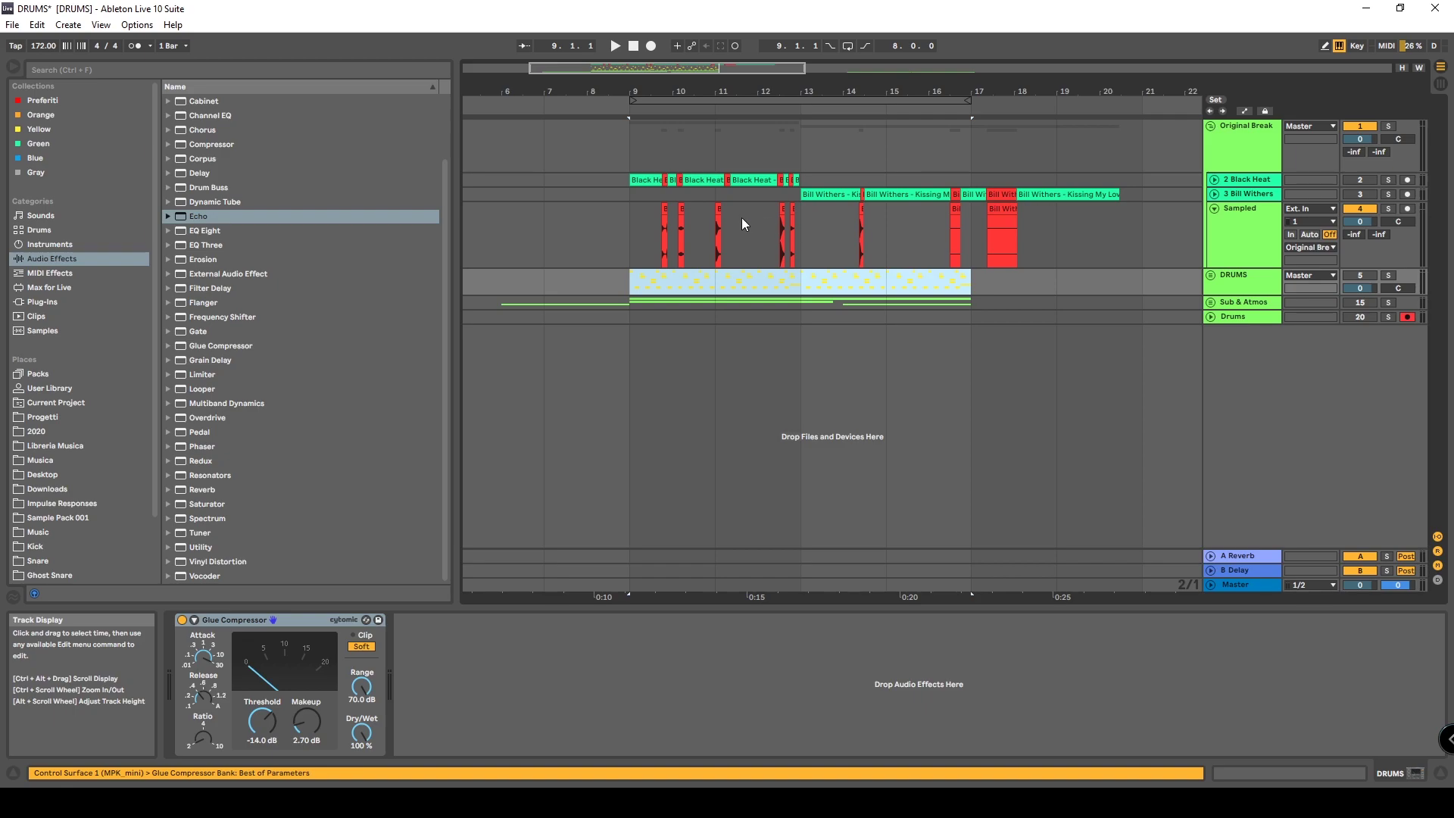
{"action": "left_click", "coordinate": [664, 211]}
{"action": "left_click_drag", "start_coordinate": [663, 87], "coordinate": [663, 189]}
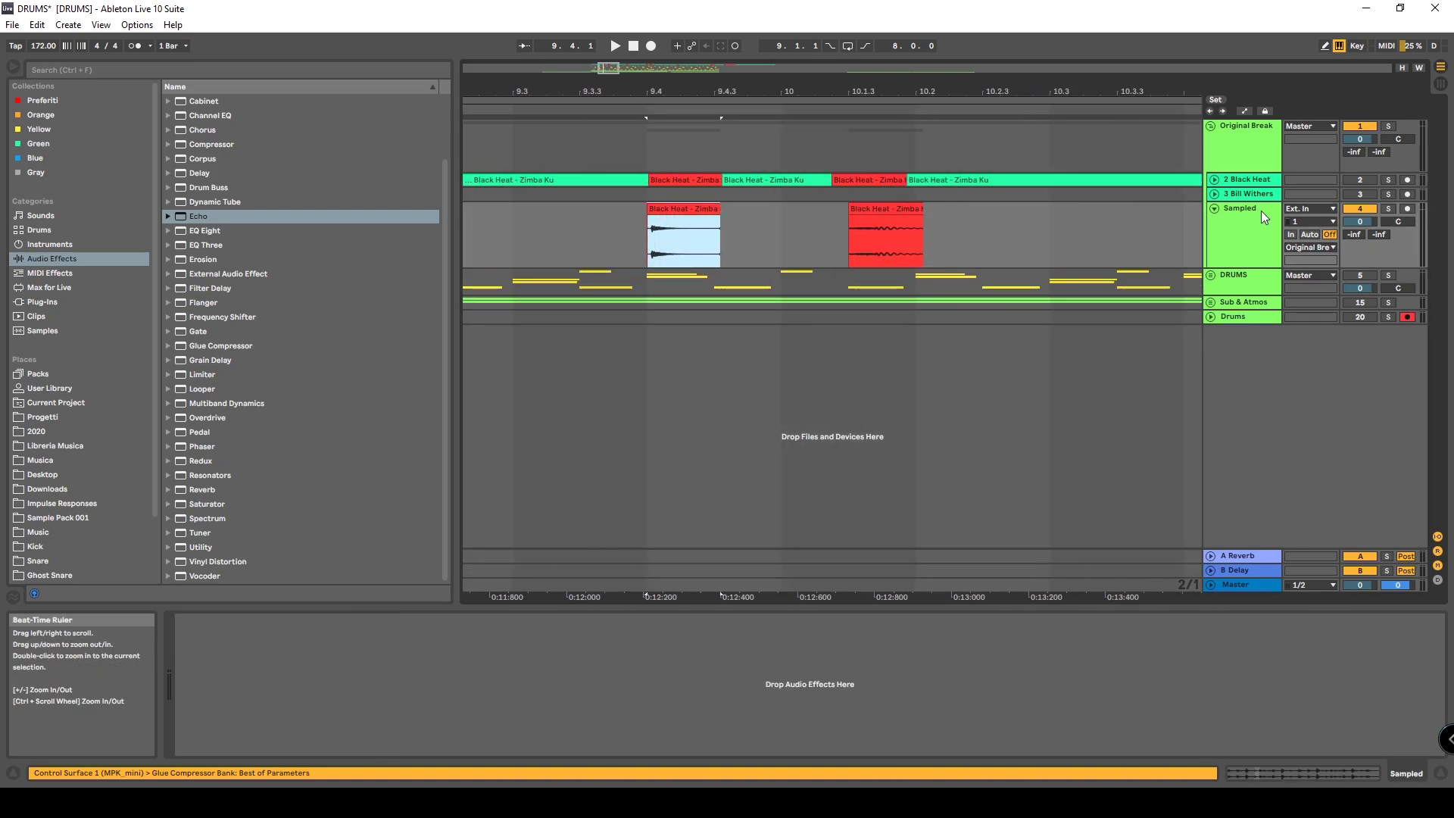
{"action": "left_click", "coordinate": [1388, 209]}
{"action": "key", "text": "space"}
{"action": "left_click", "coordinate": [886, 227]}
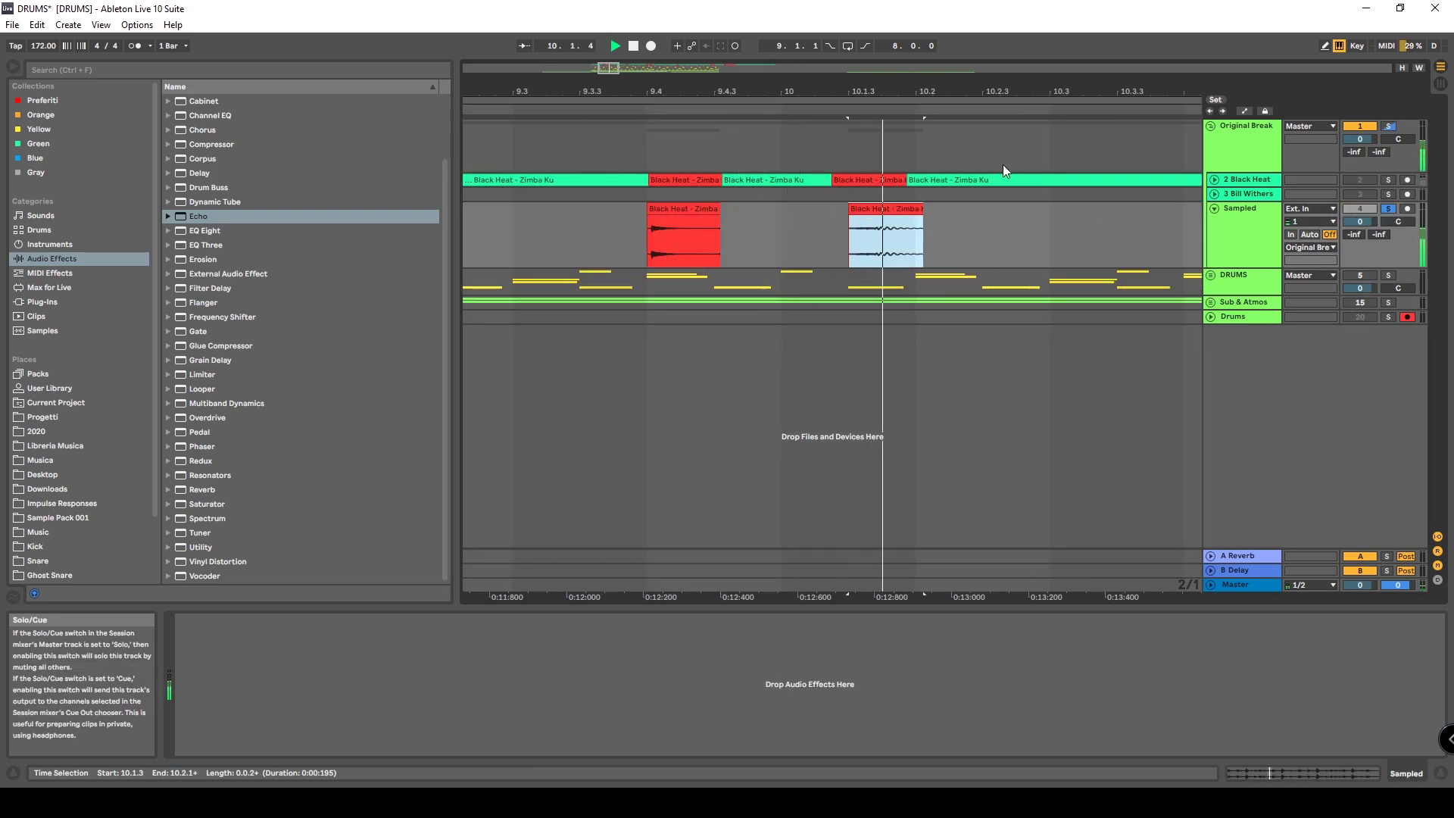
{"action": "left_click_drag", "start_coordinate": [897, 87], "coordinate": [835, 38]}
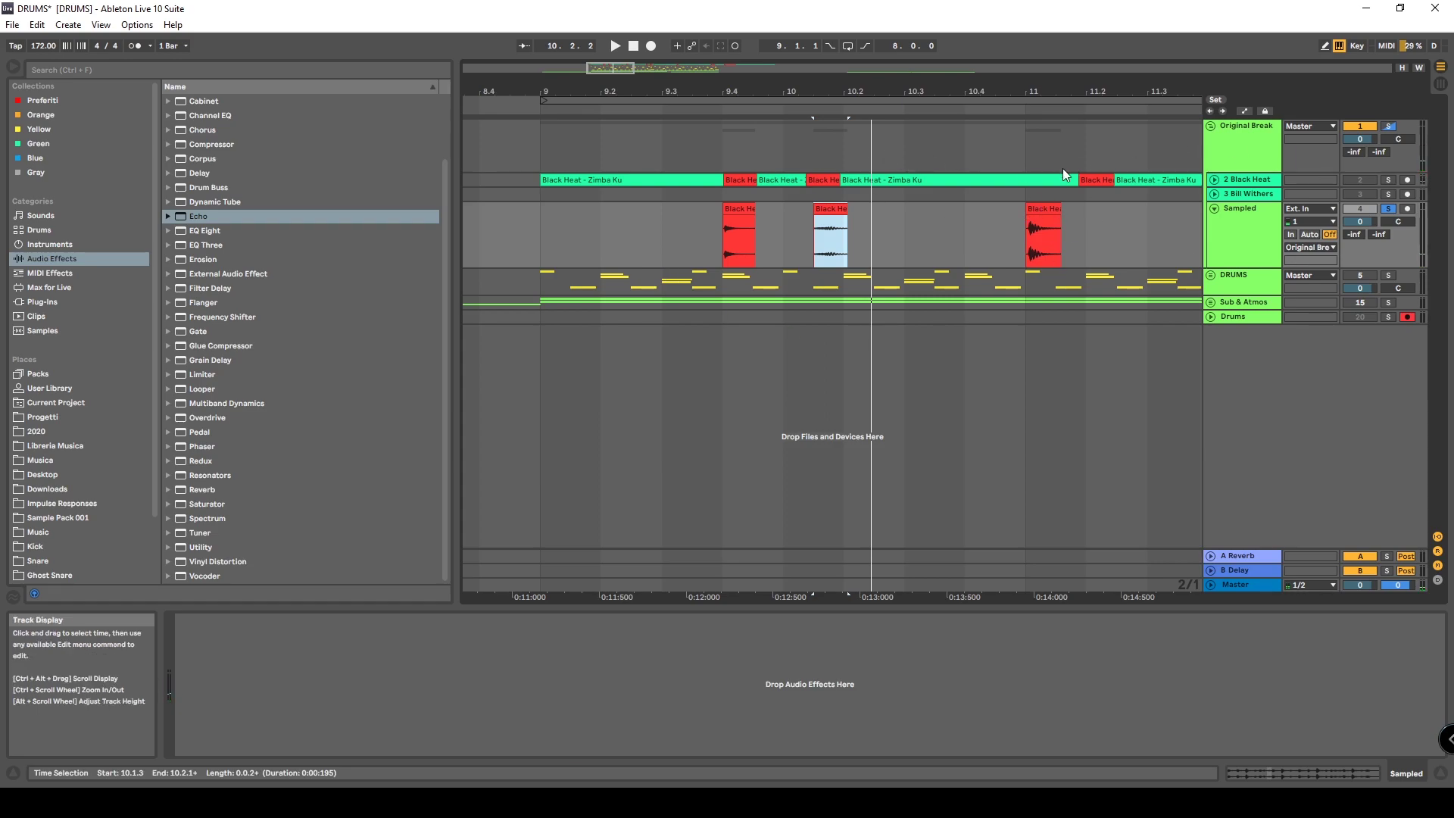
{"action": "left_click_drag", "start_coordinate": [997, 87], "coordinate": [807, 46]}
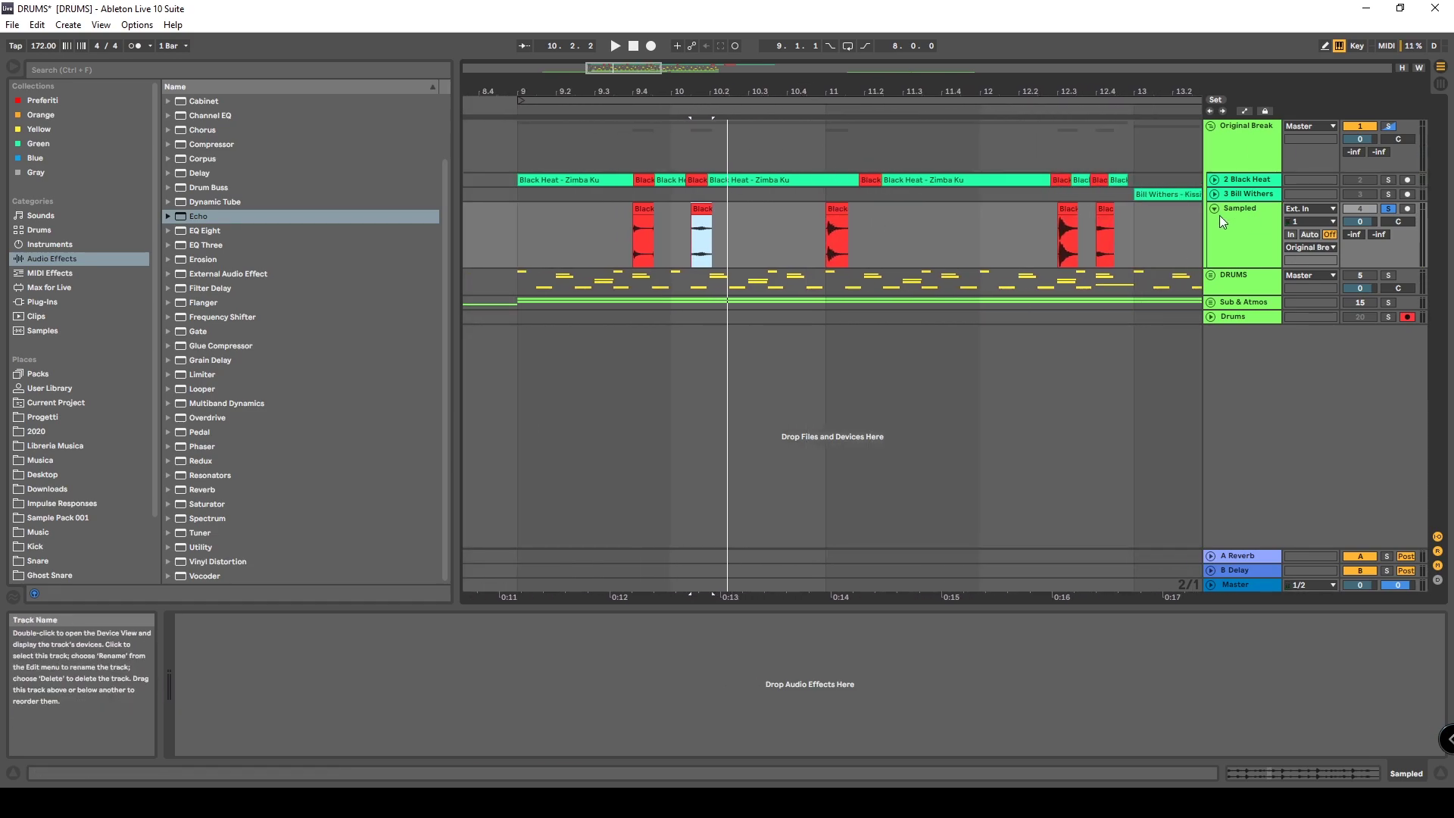
Fold the Original Break group and unfold the DRUMS group to show its kick, snare and hi-hat tracks from bar 9
{"action": "left_click", "coordinate": [1210, 126]}
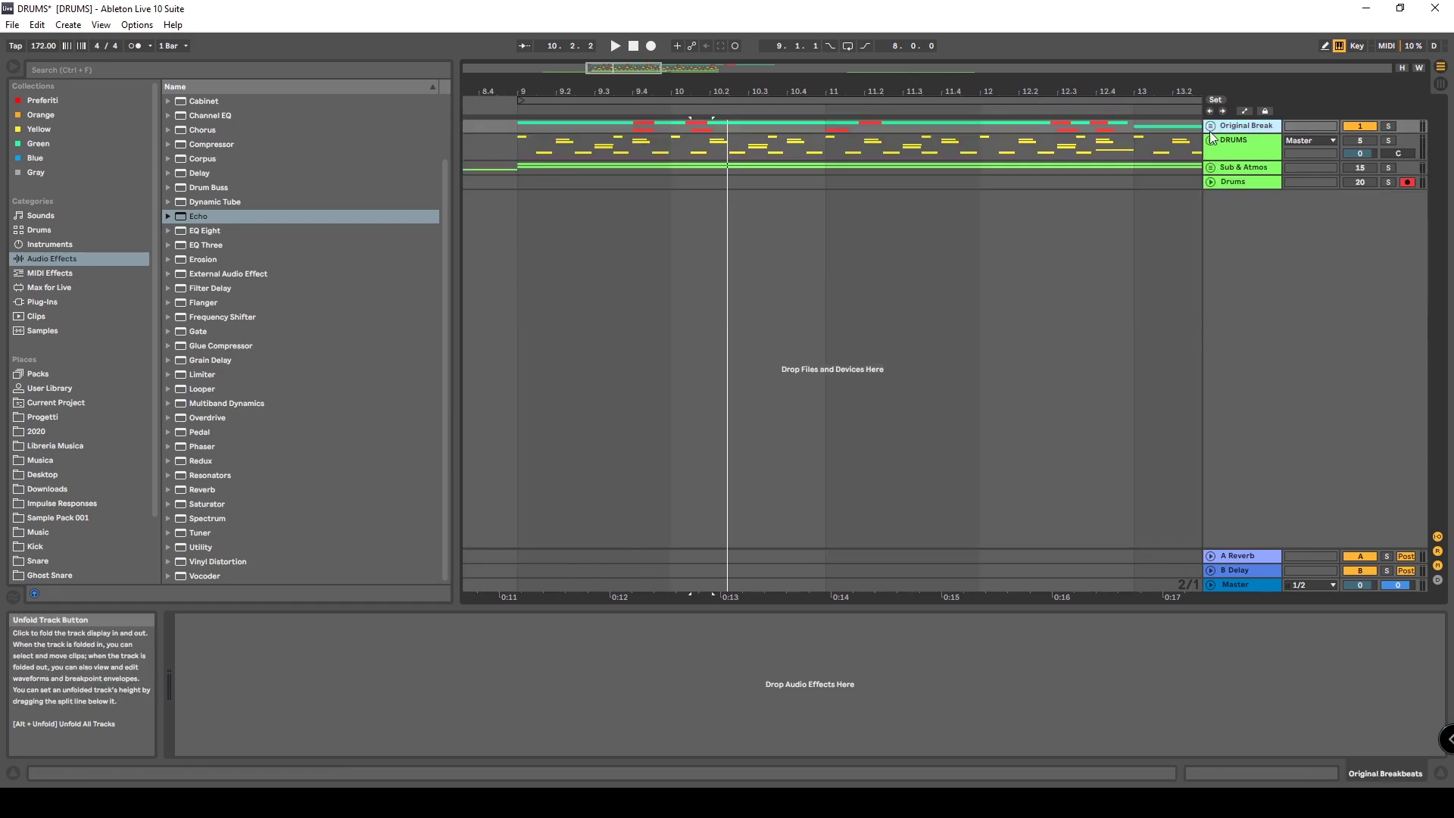
{"action": "left_click", "coordinate": [1239, 149]}
{"action": "left_click", "coordinate": [1211, 141]}
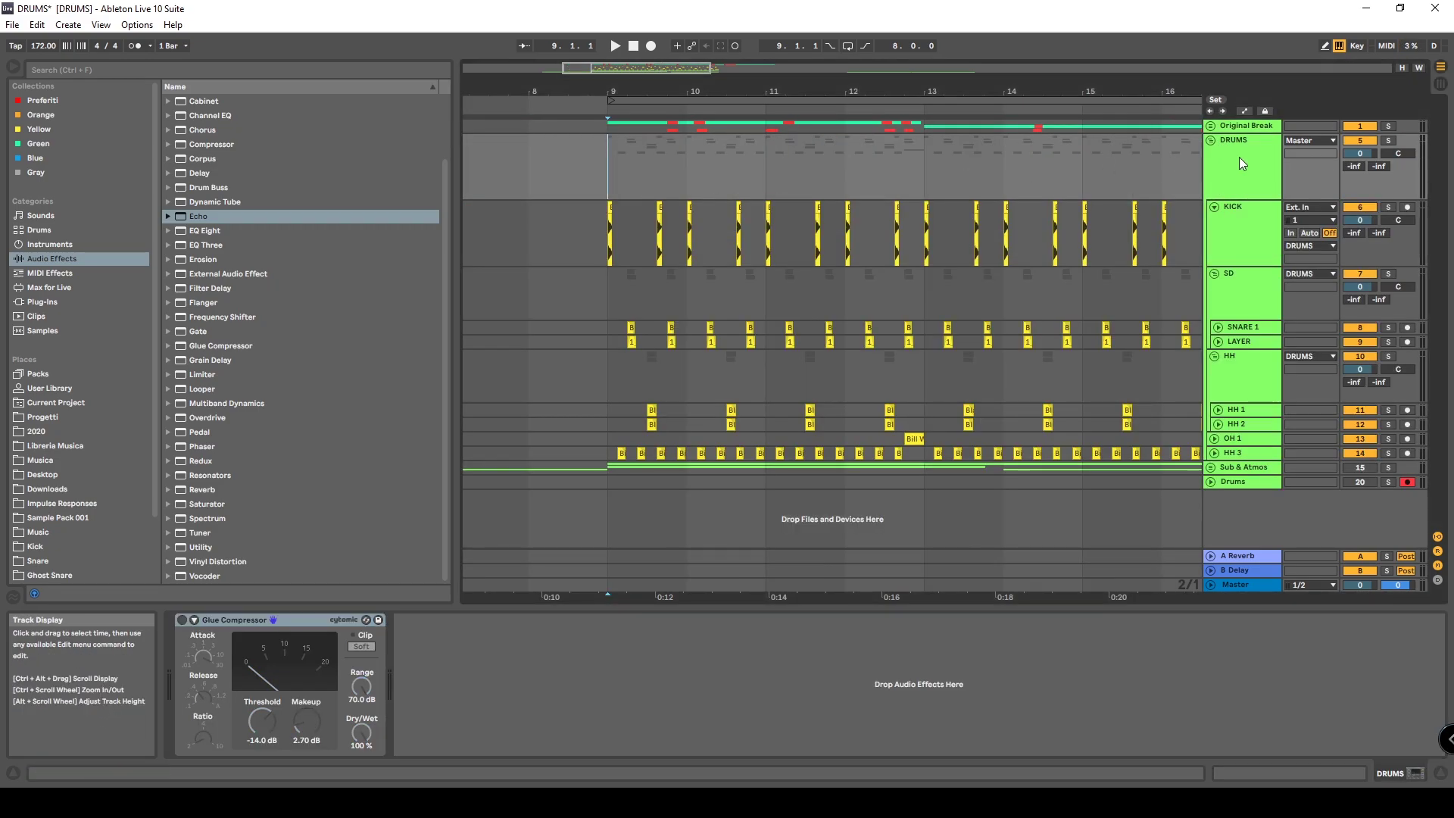
{"action": "left_click", "coordinate": [1238, 162]}
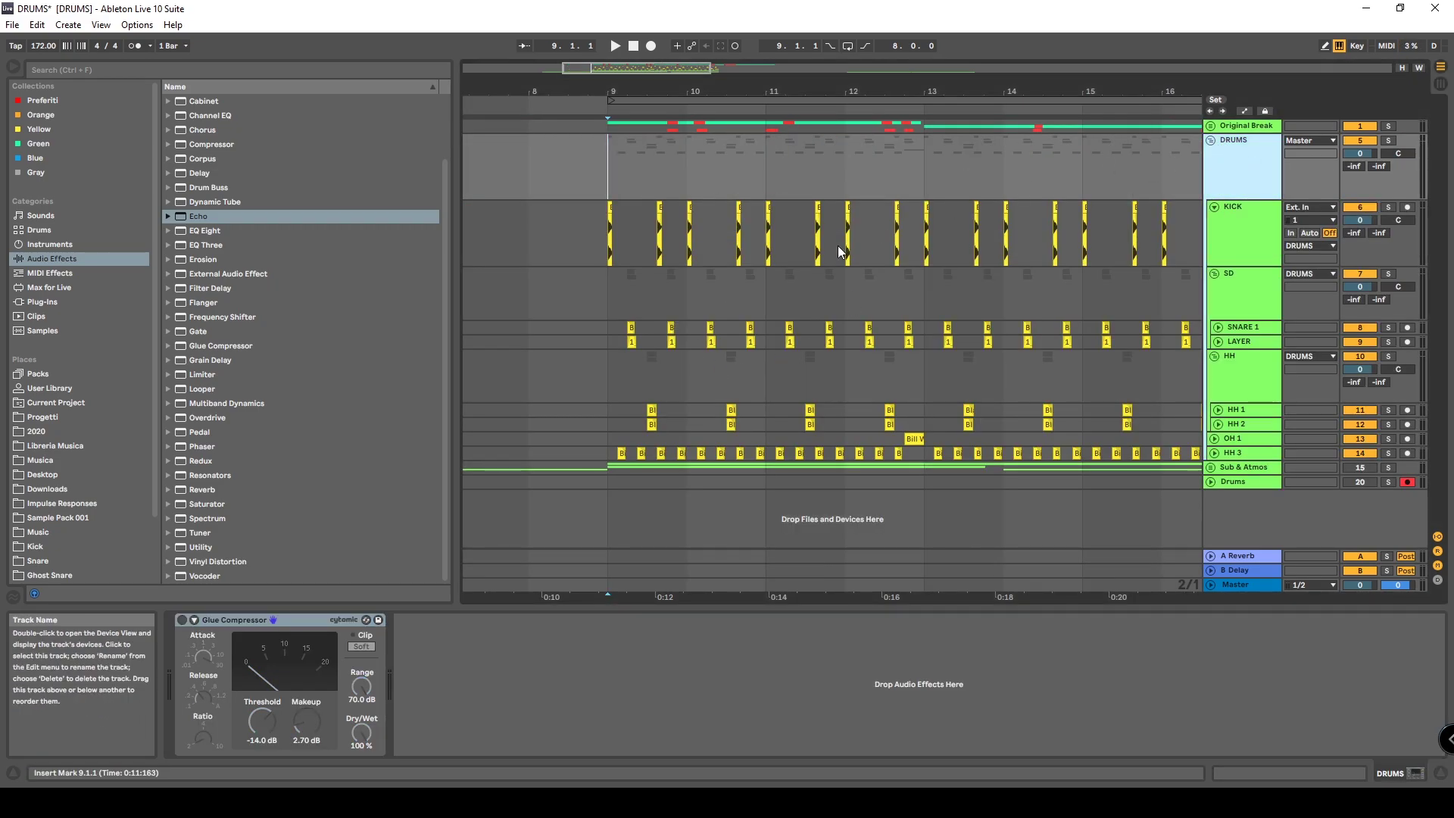
{"action": "left_click_drag", "start_coordinate": [676, 95], "coordinate": [849, 245]}
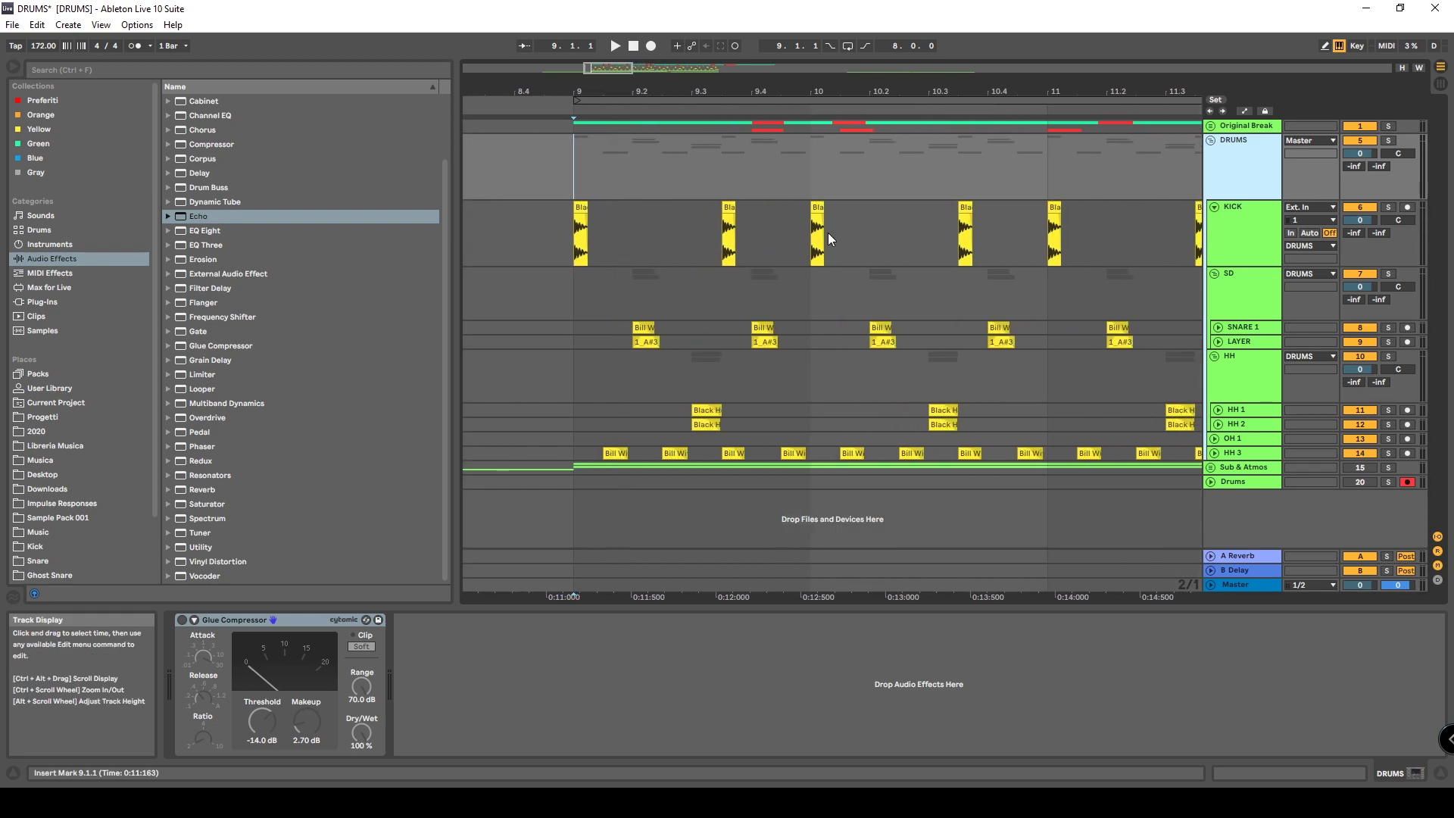
Solo the KICK track and audition its first clip at bar 9
{"action": "left_click", "coordinate": [1263, 225]}
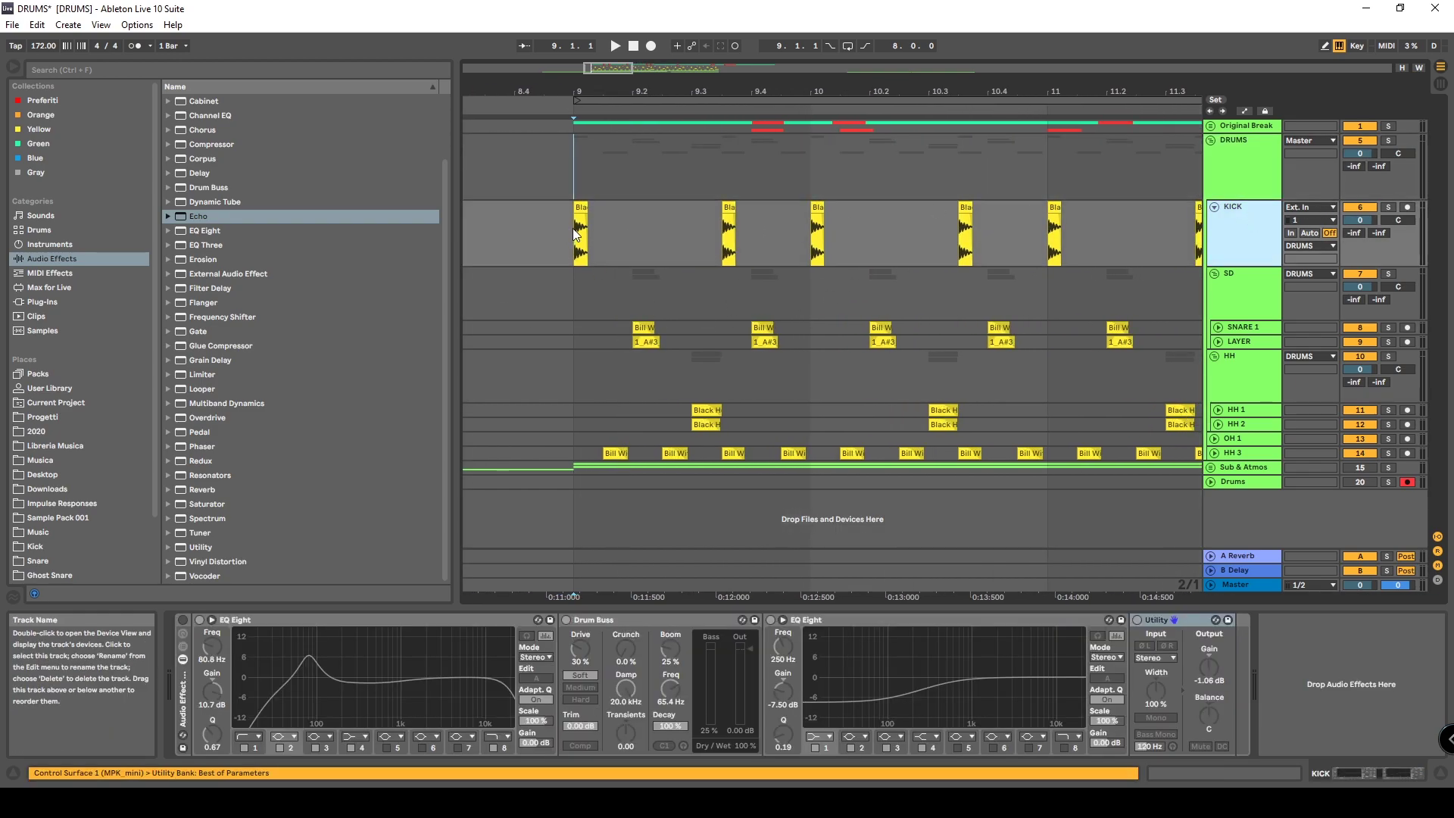
{"action": "left_click", "coordinate": [579, 207]}
{"action": "left_click", "coordinate": [1389, 206]}
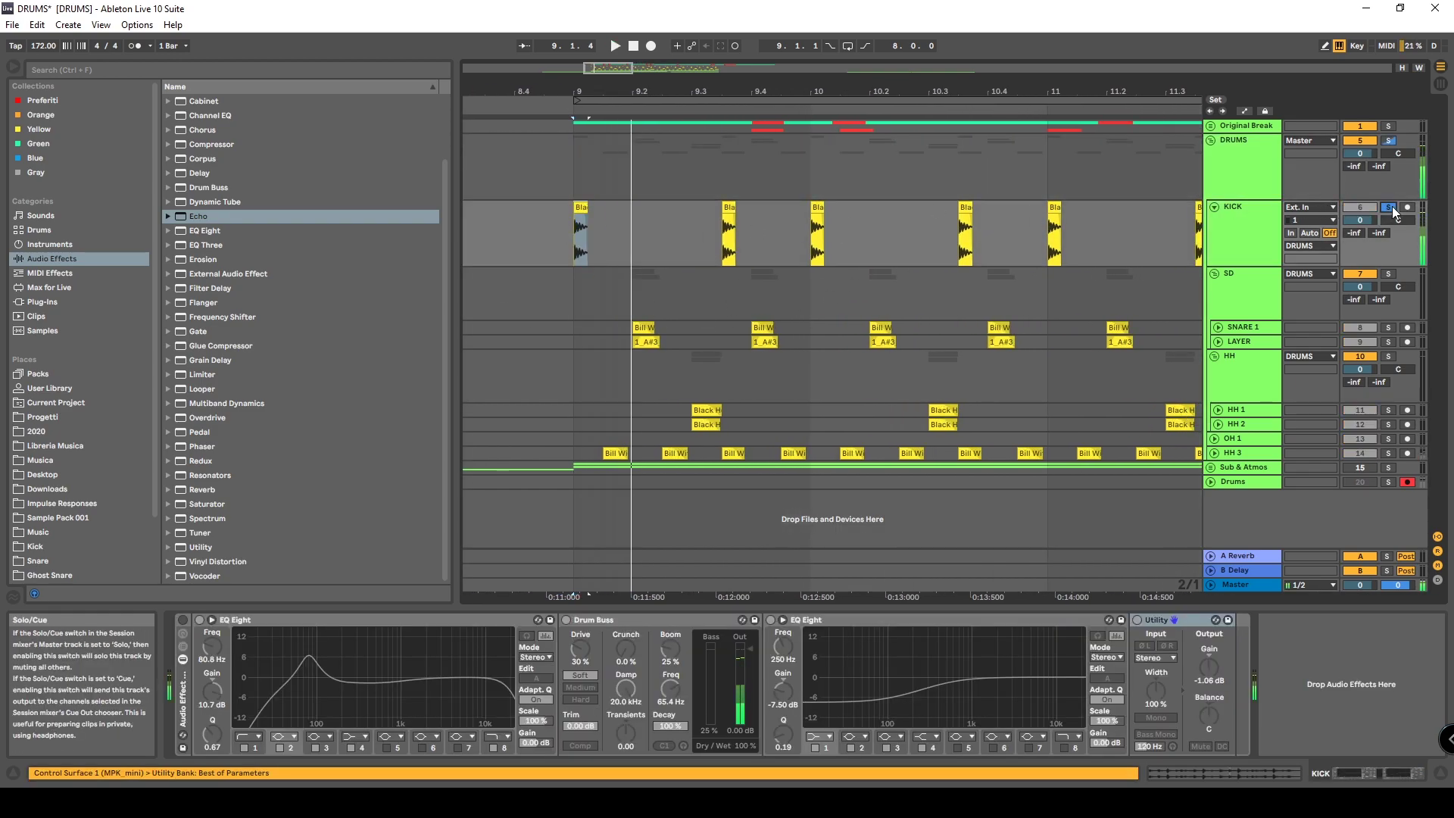
Unfold and solo the SNARE 1 track and audition its first clip at 9.2
{"action": "left_click", "coordinate": [1214, 274]}
{"action": "left_click", "coordinate": [1214, 274]}
{"action": "left_click", "coordinate": [1218, 327]}
{"action": "left_click", "coordinate": [1388, 301]}
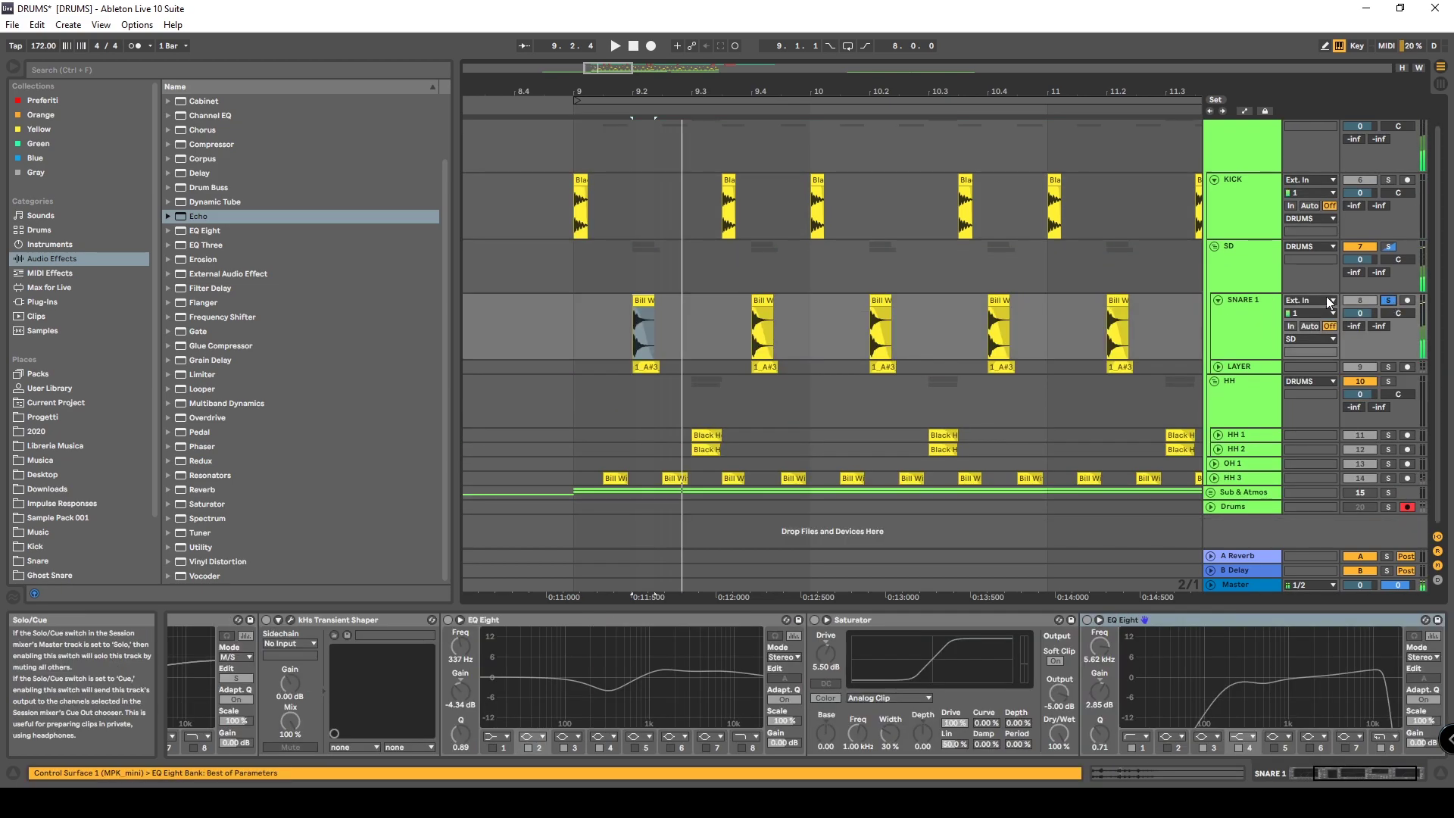
{"action": "left_click", "coordinate": [650, 302]}
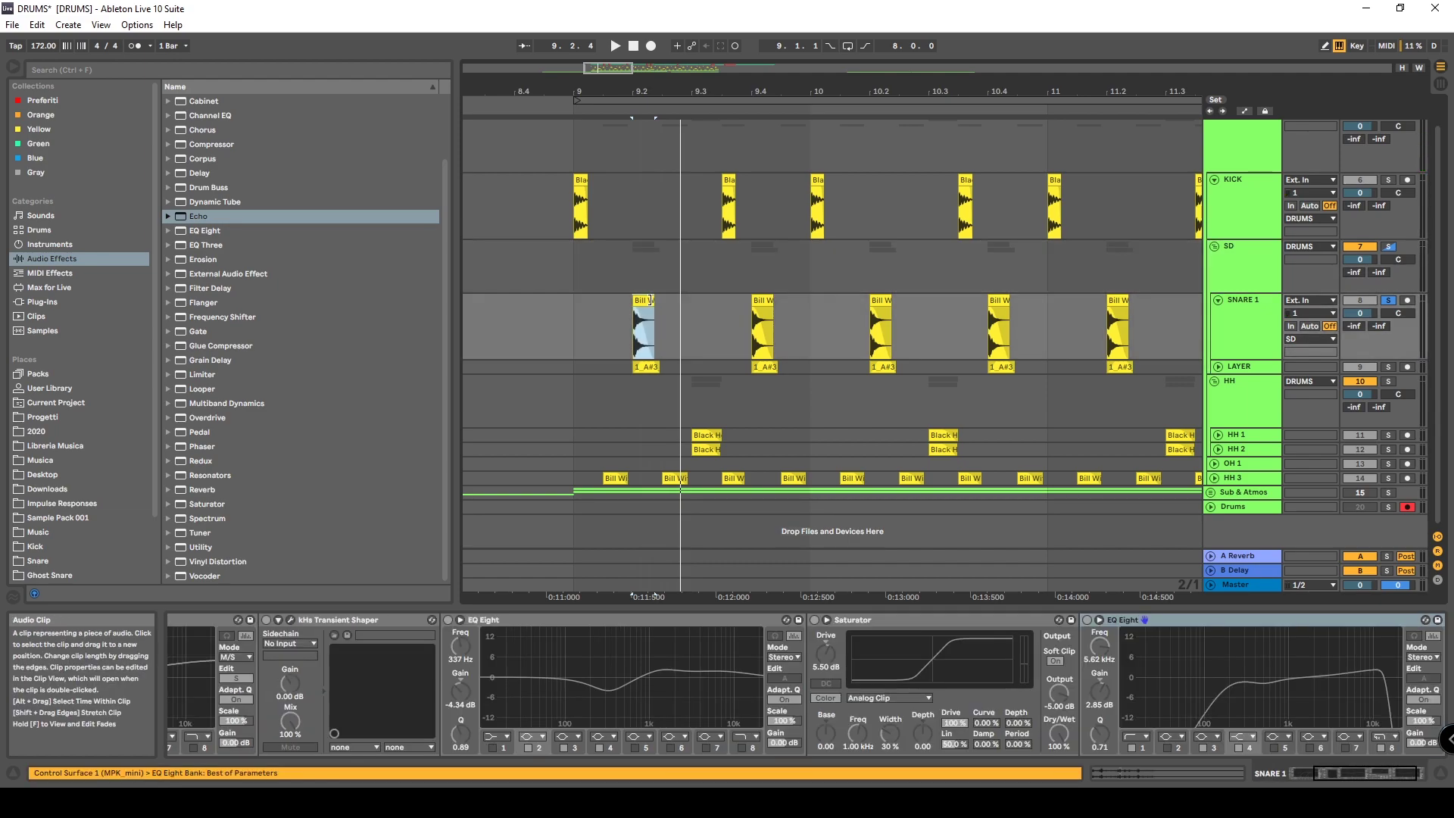
{"action": "left_click", "coordinate": [1248, 327]}
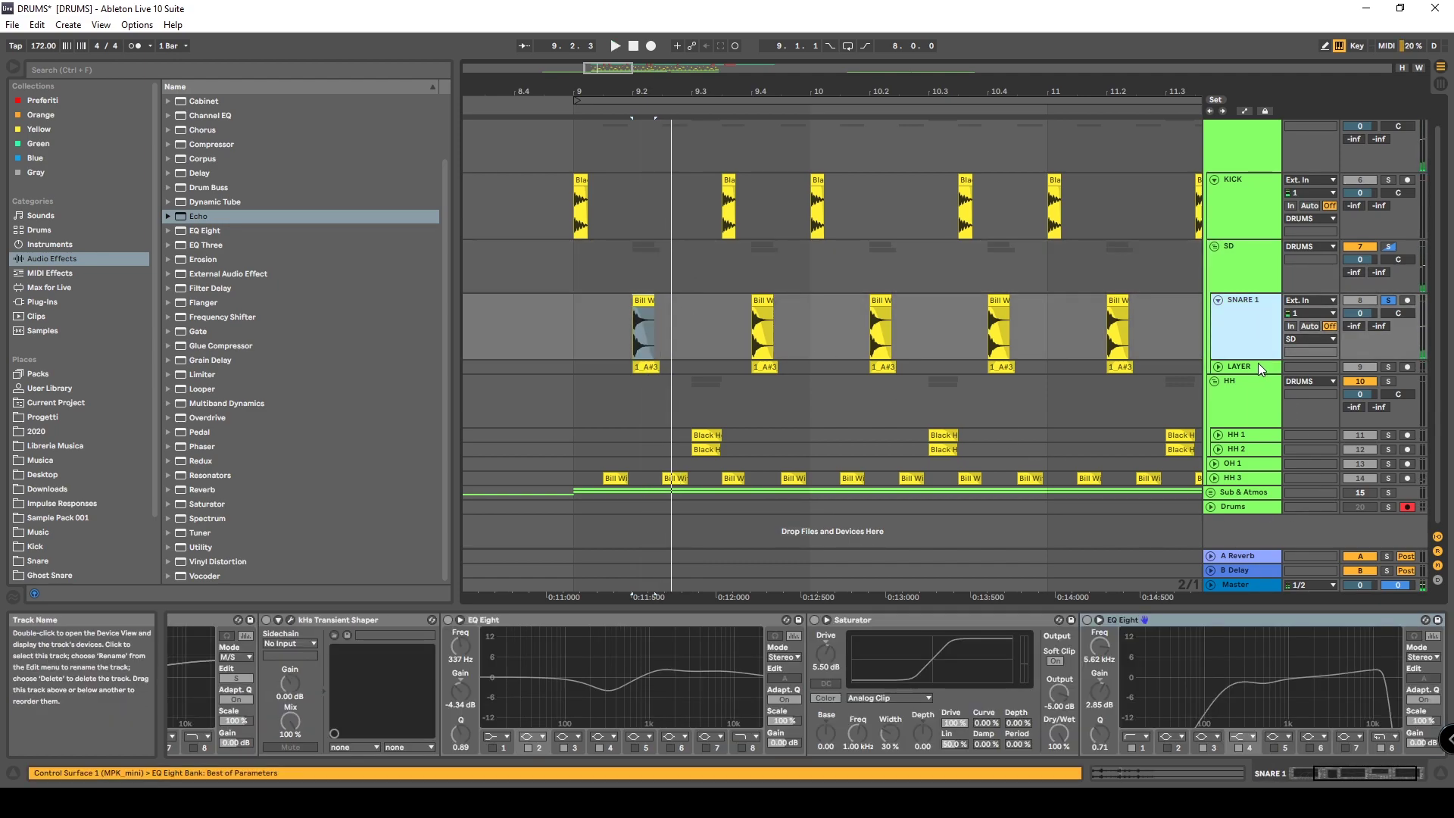
Solo the unfolded LAYER track, audition its first clip at 9.2 and switch on the track's EQ Eight
{"action": "left_click", "coordinate": [1227, 367]}
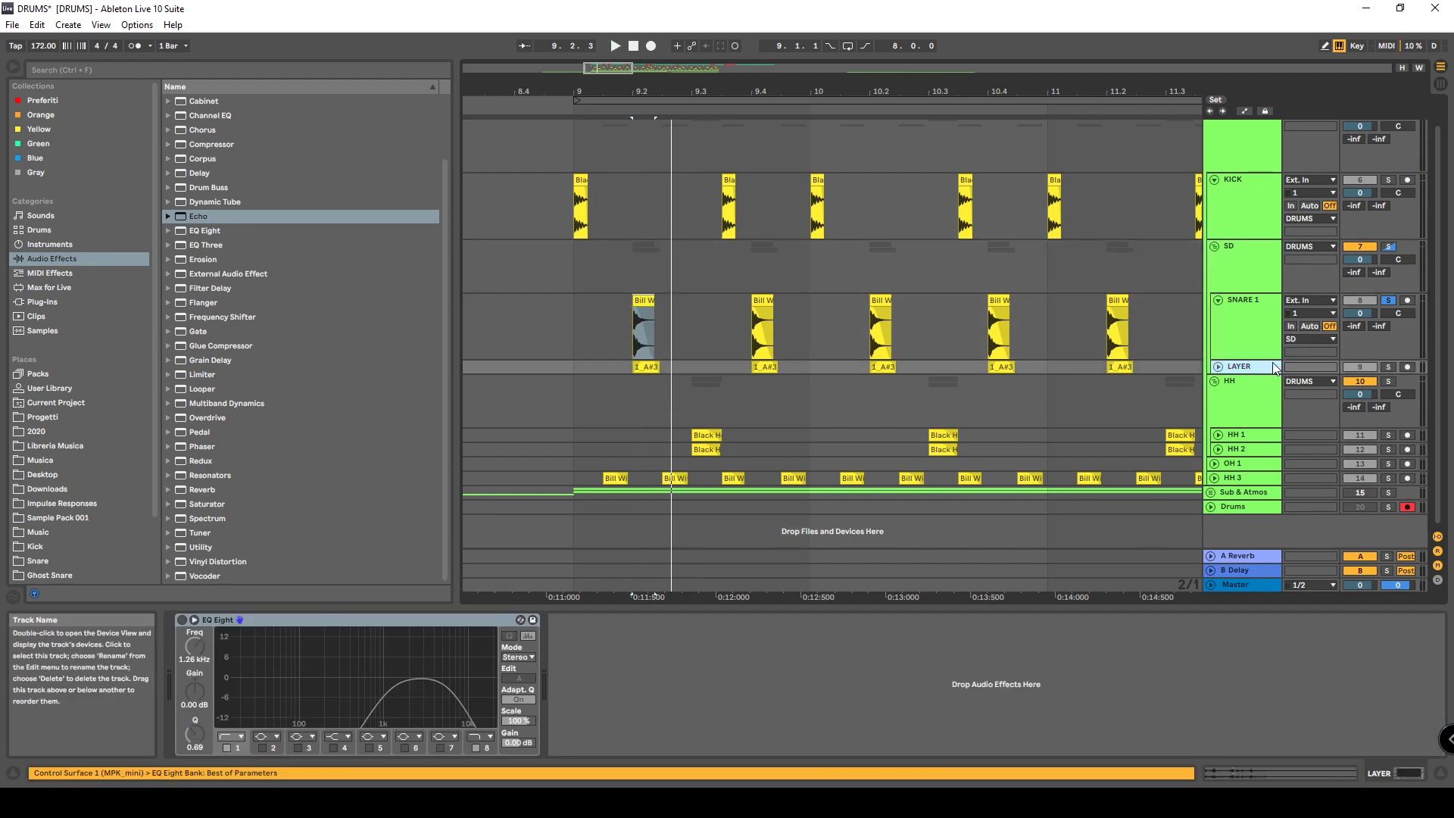
{"action": "left_click", "coordinate": [1219, 368]}
{"action": "left_click", "coordinate": [1388, 367]}
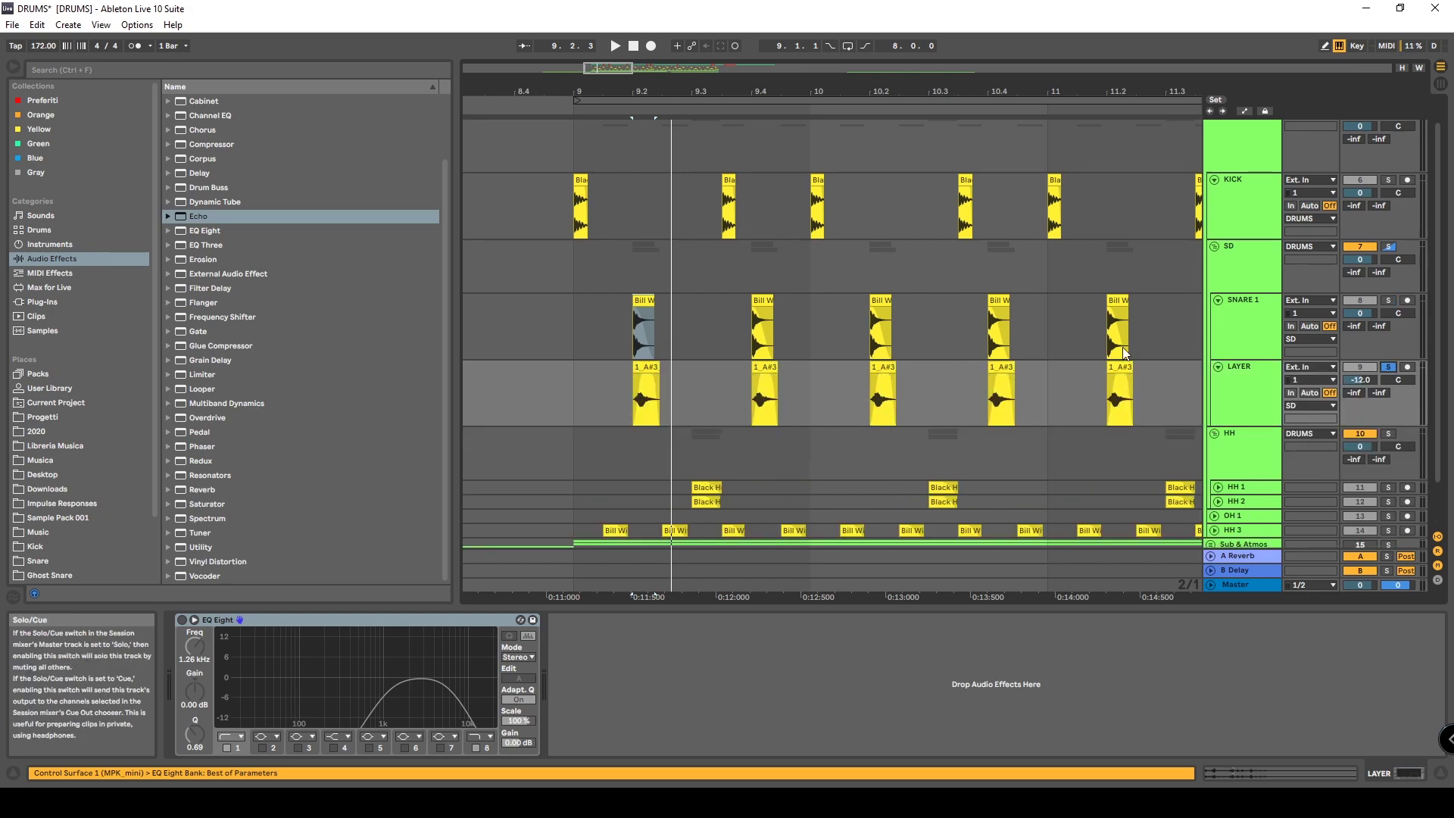
{"action": "left_click", "coordinate": [646, 390]}
{"action": "key", "text": "space"}
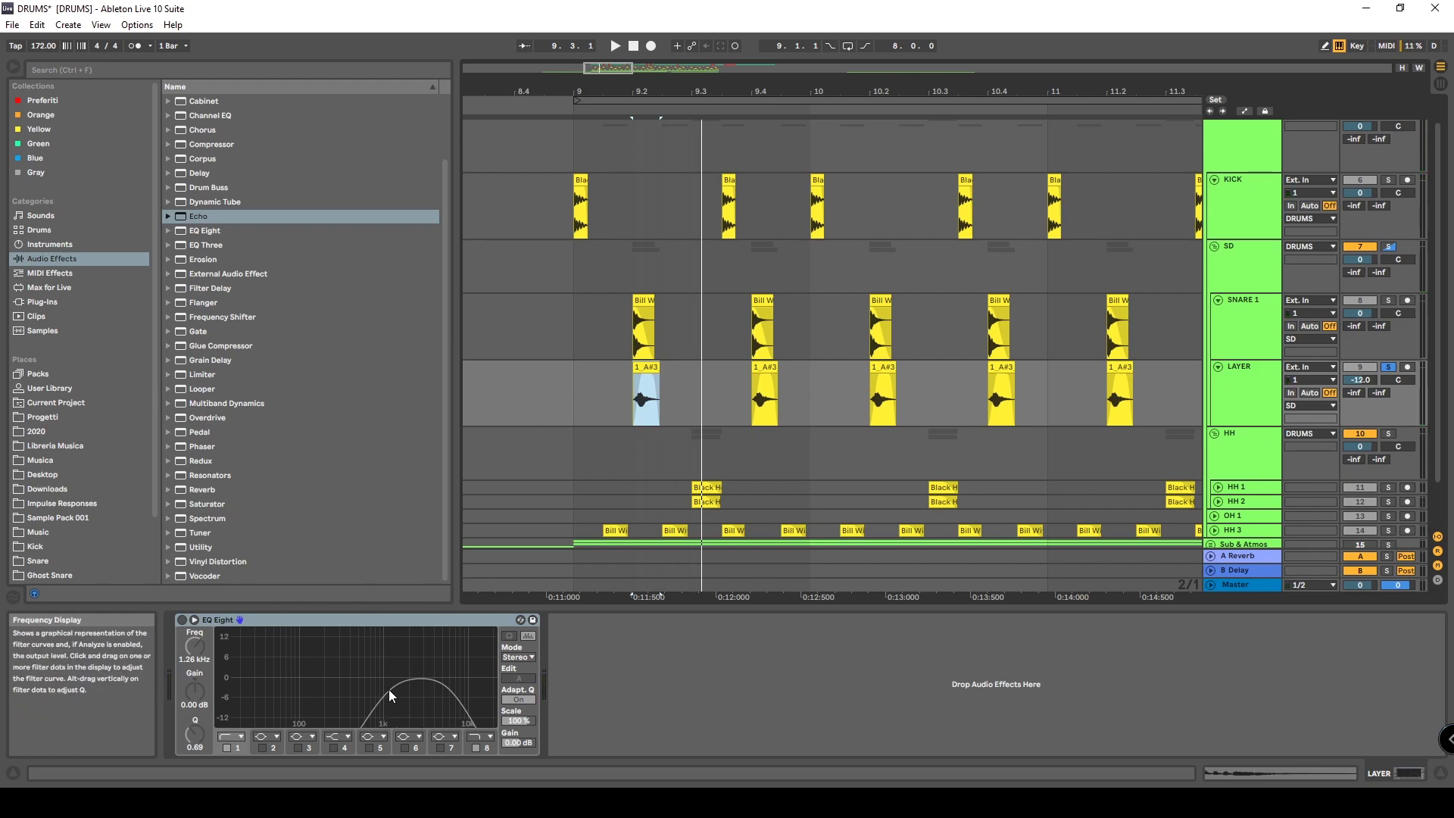
{"action": "left_click", "coordinate": [342, 720]}
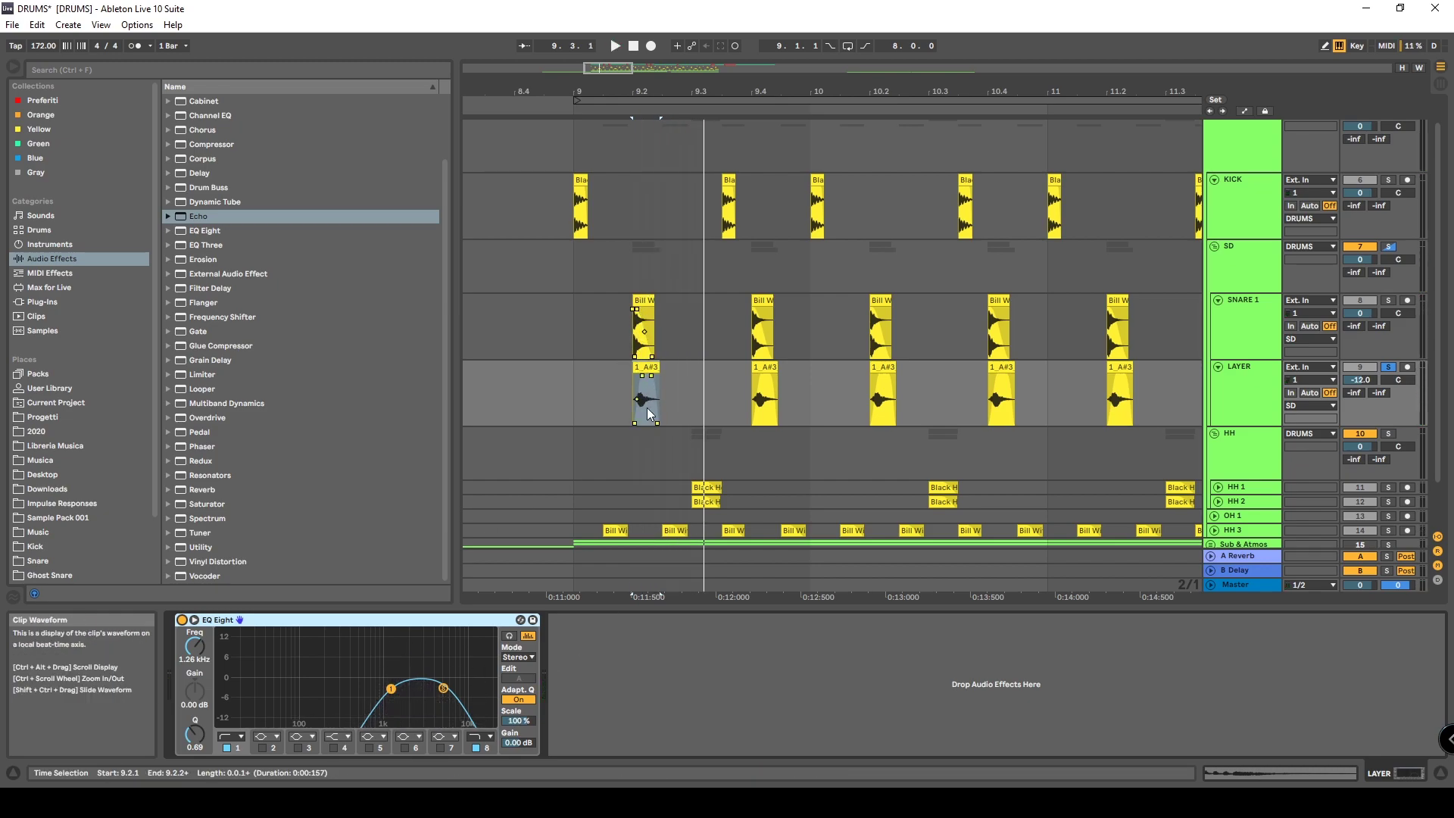
Fold the SD group, and solo the unfolded HH 1 track to audition its clip at 9.3
{"action": "left_click", "coordinate": [1215, 247]}
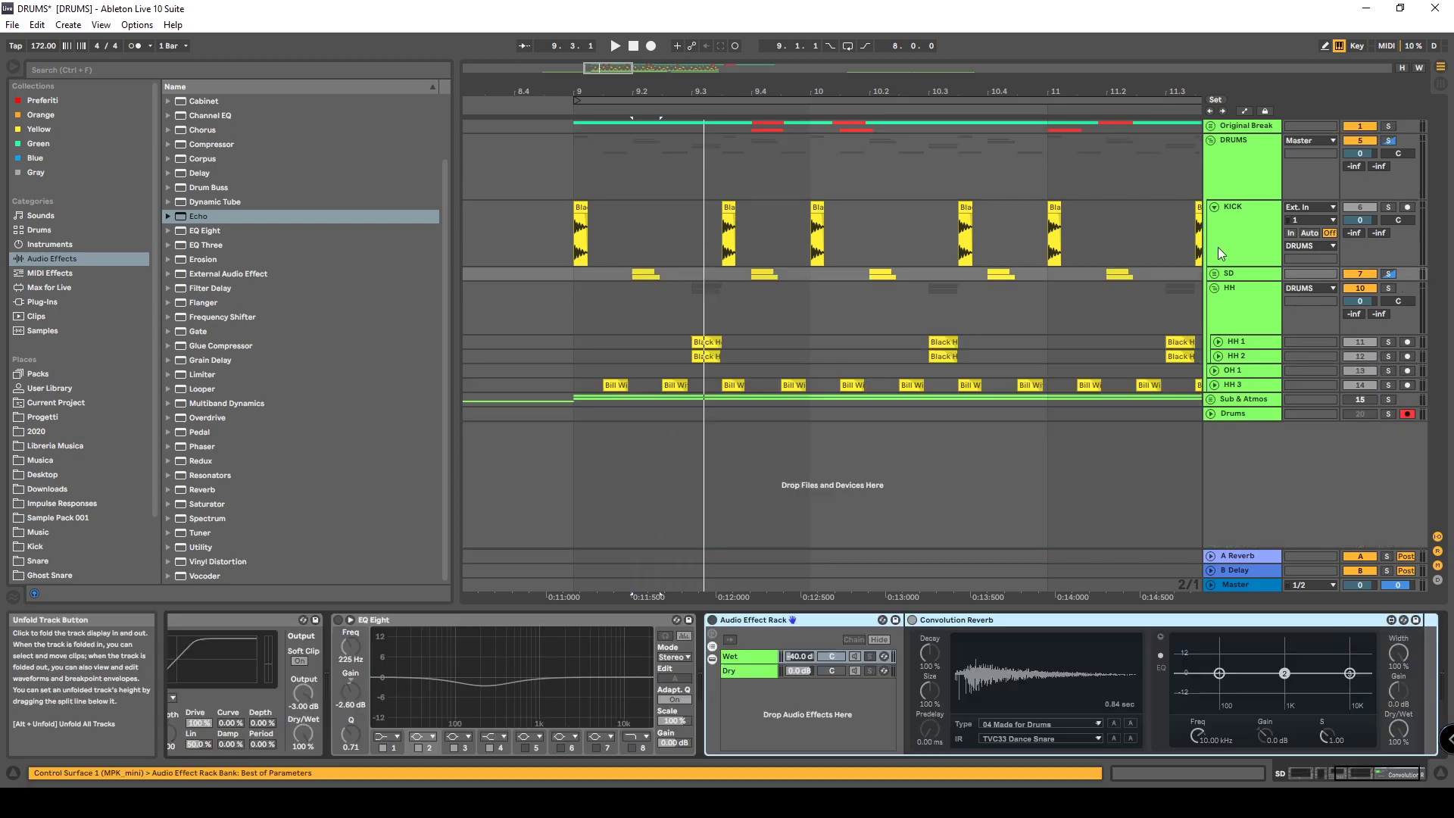
{"action": "left_click", "coordinate": [1236, 345]}
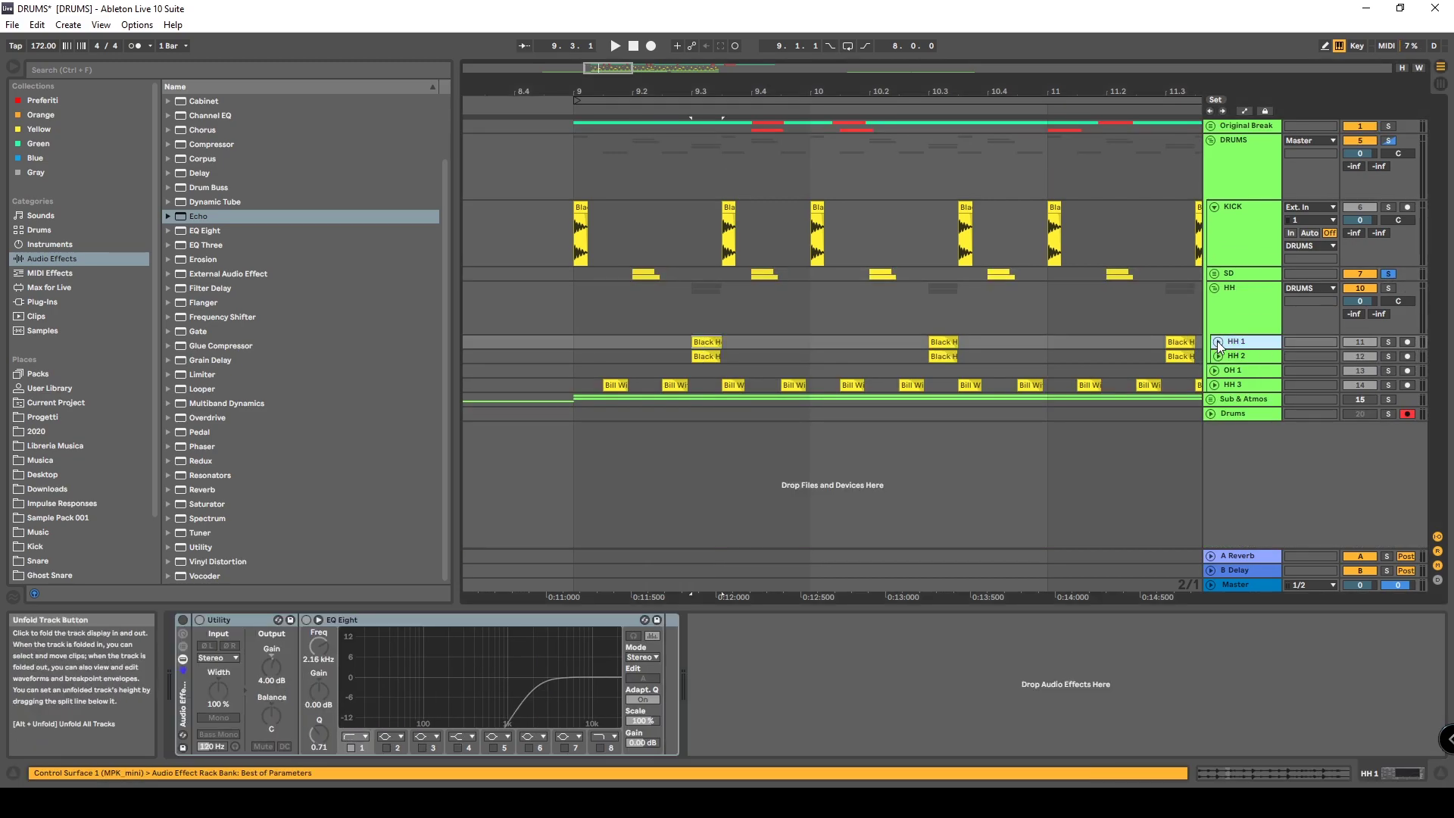
{"action": "left_click", "coordinate": [1217, 342]}
{"action": "left_click", "coordinate": [706, 372]}
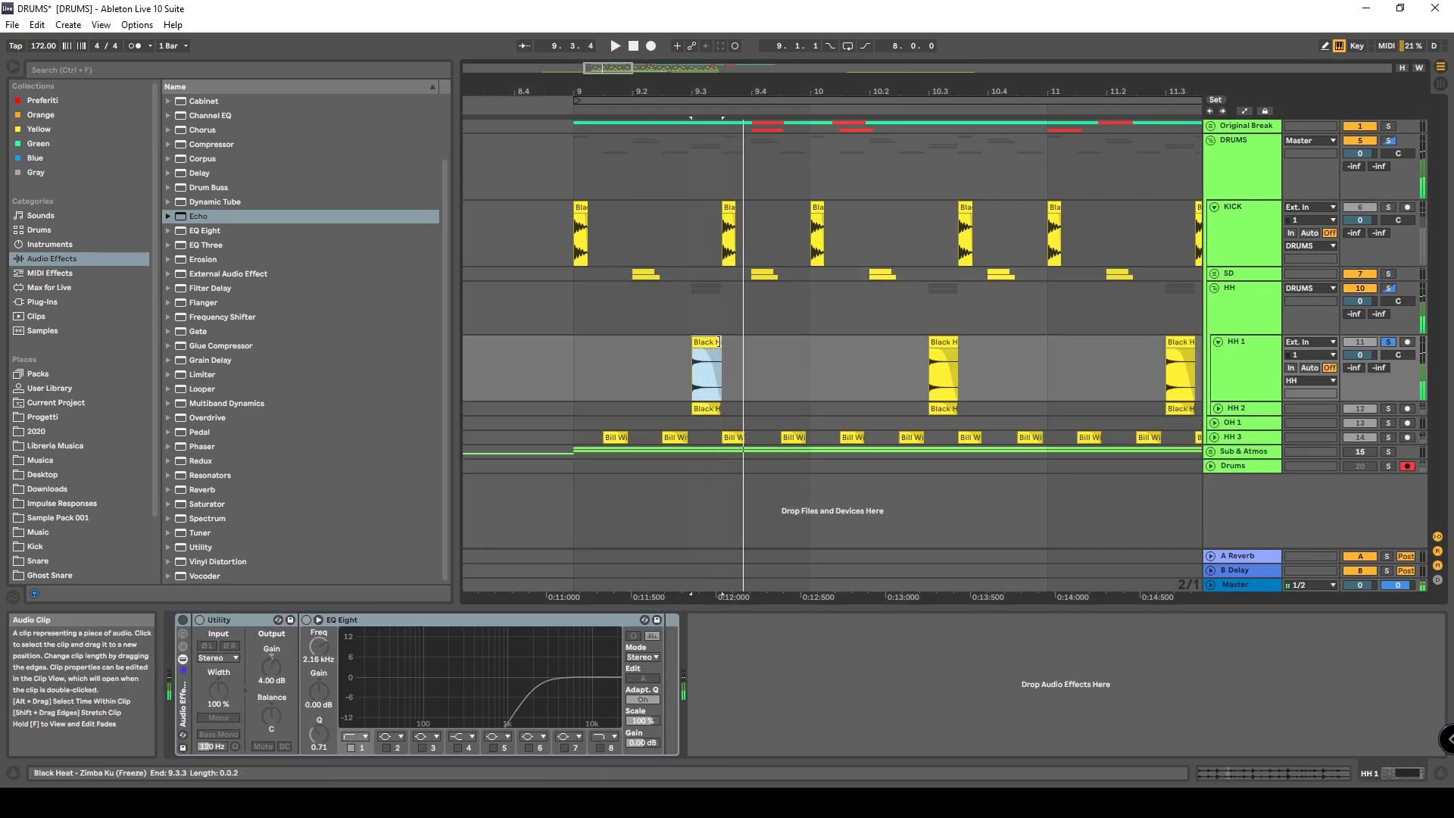
Unfold and solo the HH 2 track and audition its clip at 9.3
{"action": "left_click", "coordinate": [693, 411]}
{"action": "left_click", "coordinate": [1218, 408]}
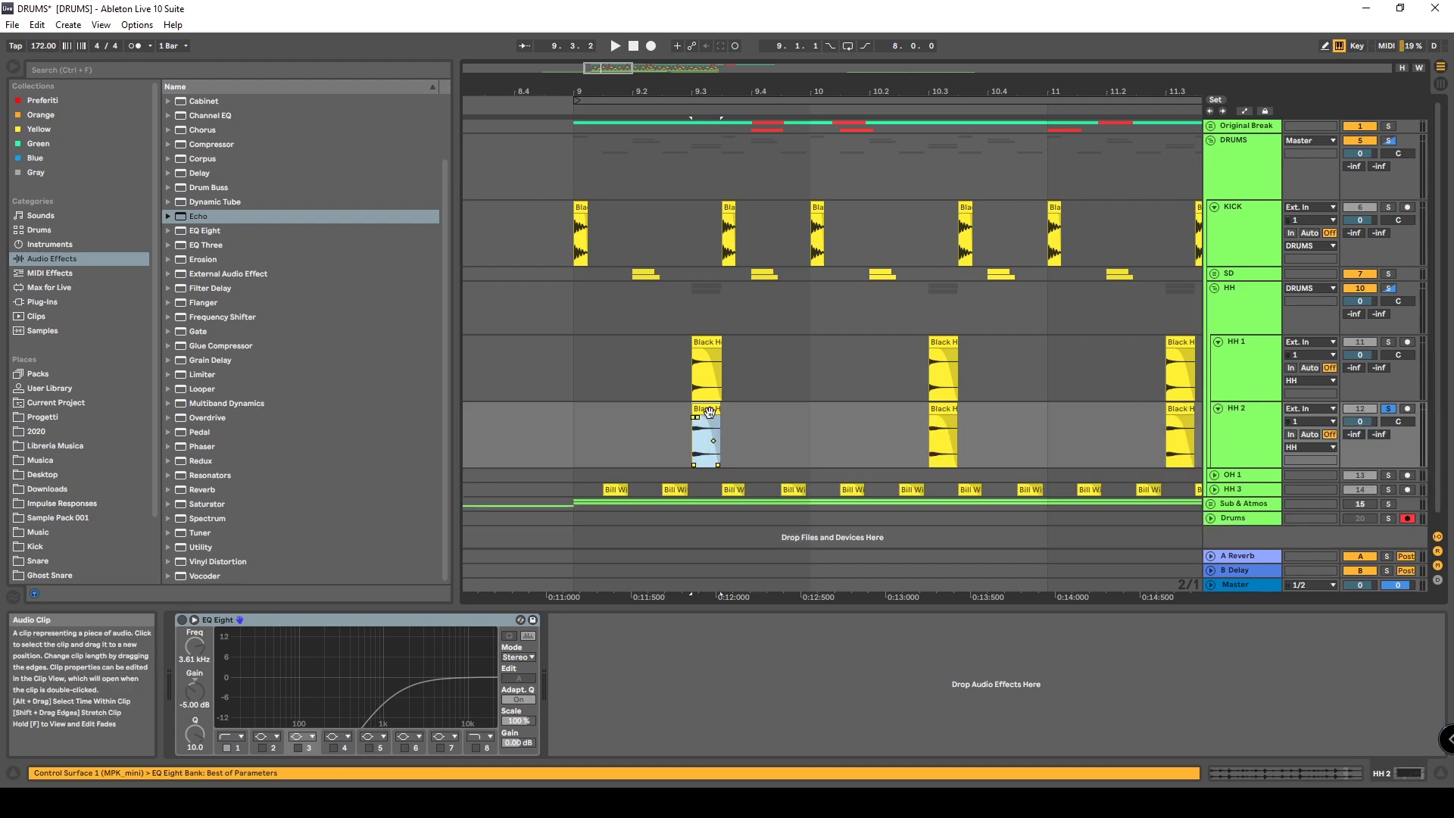
{"action": "key", "text": "space"}
Unfold the HH 3 track and audition its first clip at 9.1.3
{"action": "left_click", "coordinate": [1215, 475]}
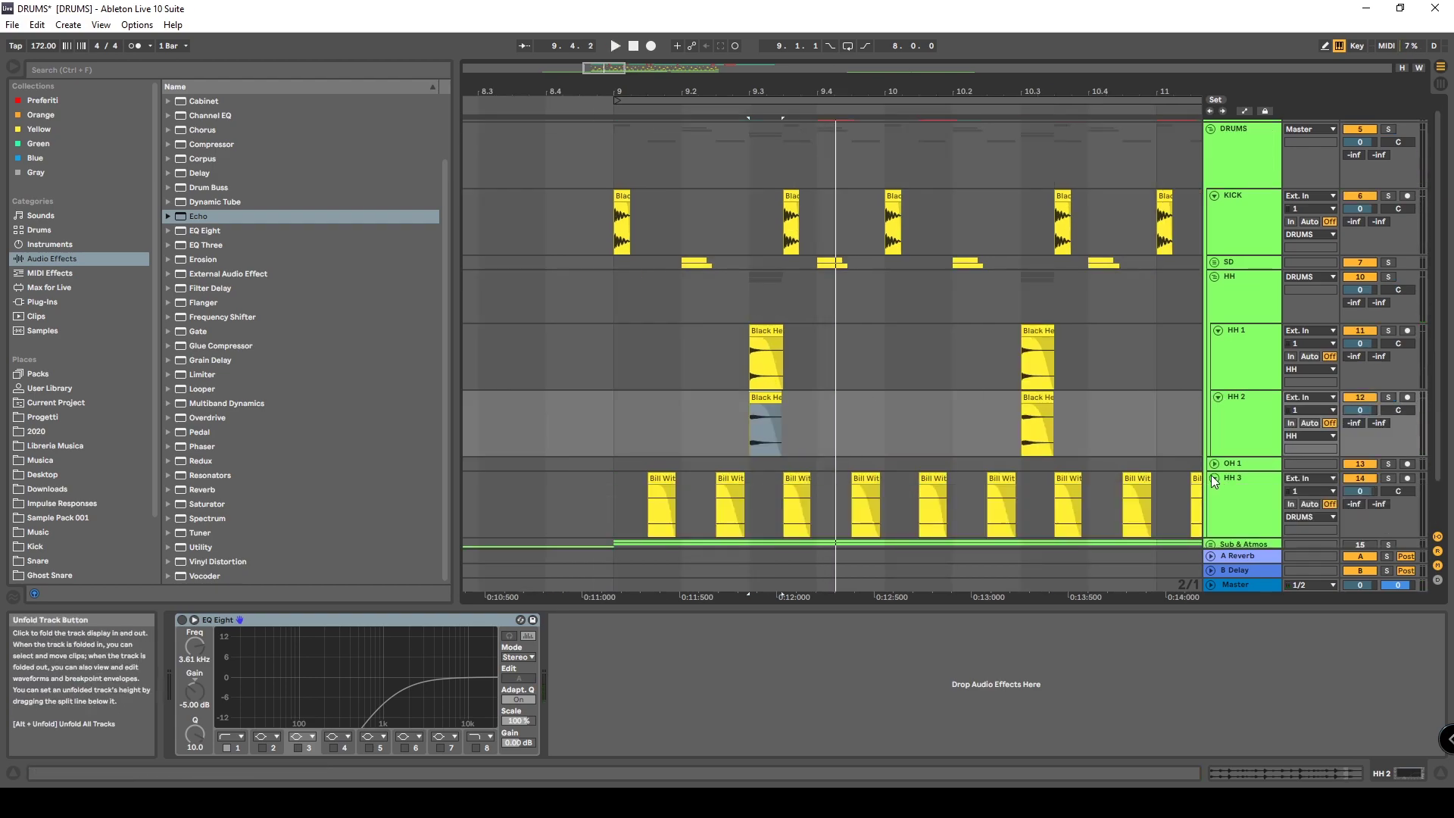
{"action": "scroll", "coordinate": [1097, 437], "scroll_direction": "down", "scroll_amount": 2}
{"action": "left_click", "coordinate": [661, 426]}
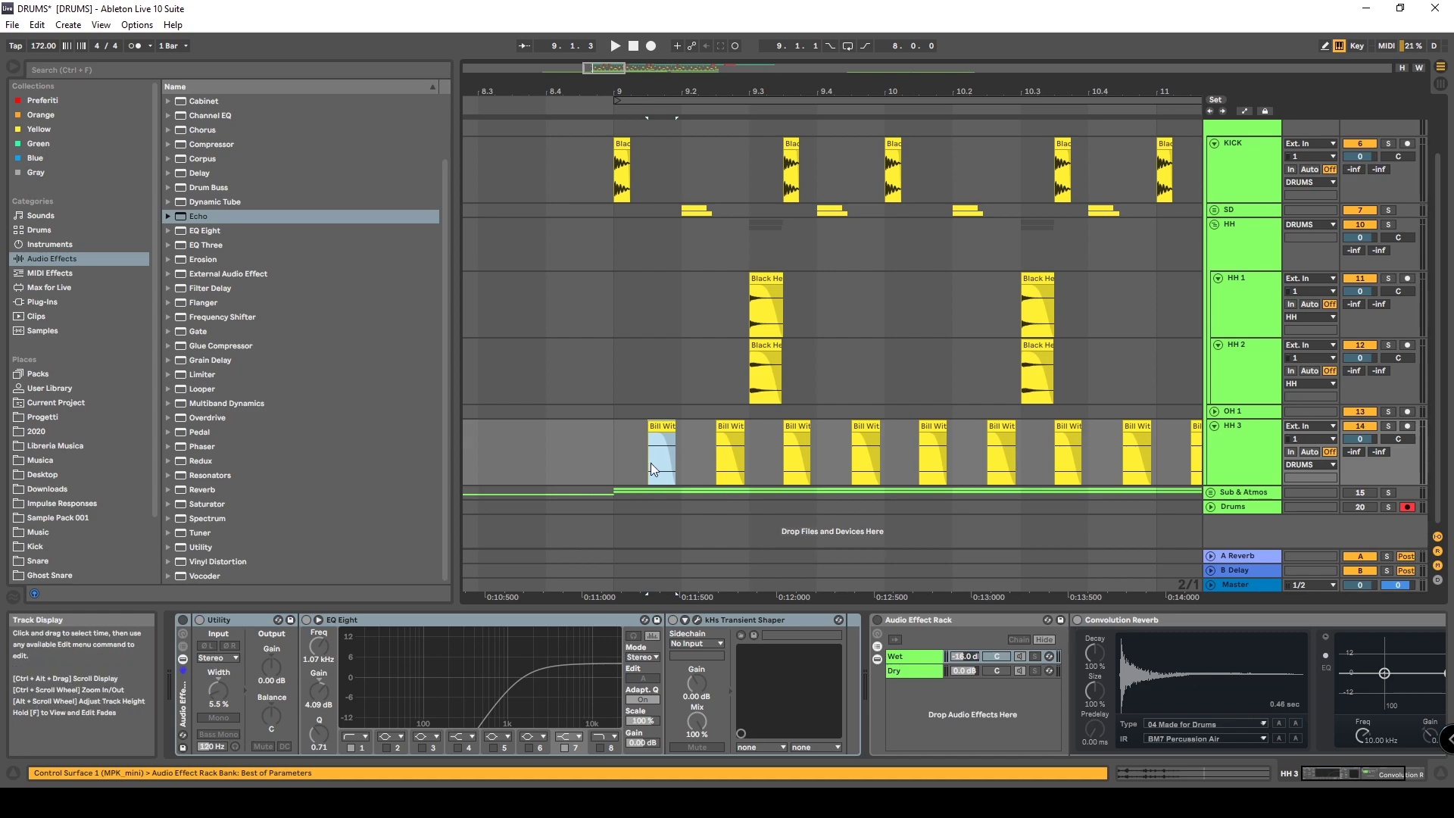
Audition the separate Bill Withers clip at bar 17 on the HH 3 track in solo, leaving the track unsoloed
{"action": "mouse_move", "coordinate": [754, 98]}
{"action": "left_mouse_down"}
{"action": "mouse_move", "coordinate": [754, 152]}
{"action": "mouse_move", "coordinate": [754, 91]}
{"action": "mouse_move", "coordinate": [754, 151]}
{"action": "mouse_move", "coordinate": [754, 121]}
{"action": "left_mouse_up"}
{"action": "mouse_move", "coordinate": [594, 100]}
{"action": "left_mouse_down"}
{"action": "mouse_move", "coordinate": [654, 148]}
{"action": "mouse_move", "coordinate": [588, 86]}
{"action": "left_mouse_up"}
{"action": "left_click", "coordinate": [791, 446]}
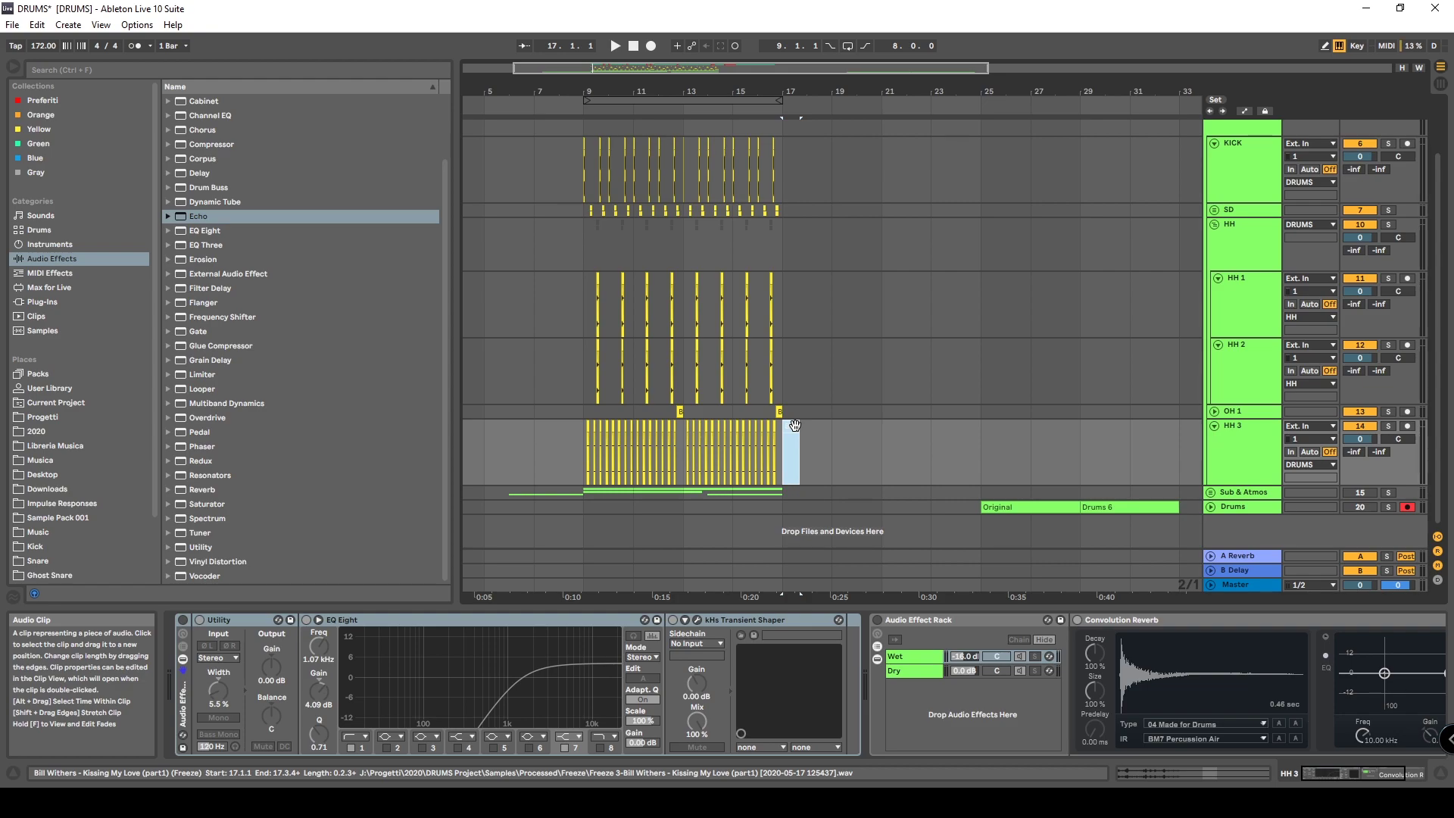
{"action": "key", "text": "z"}
{"action": "key", "text": "space"}
{"action": "left_click", "coordinate": [1387, 426]}
{"action": "left_click", "coordinate": [1388, 426]}
{"action": "key", "text": "x"}
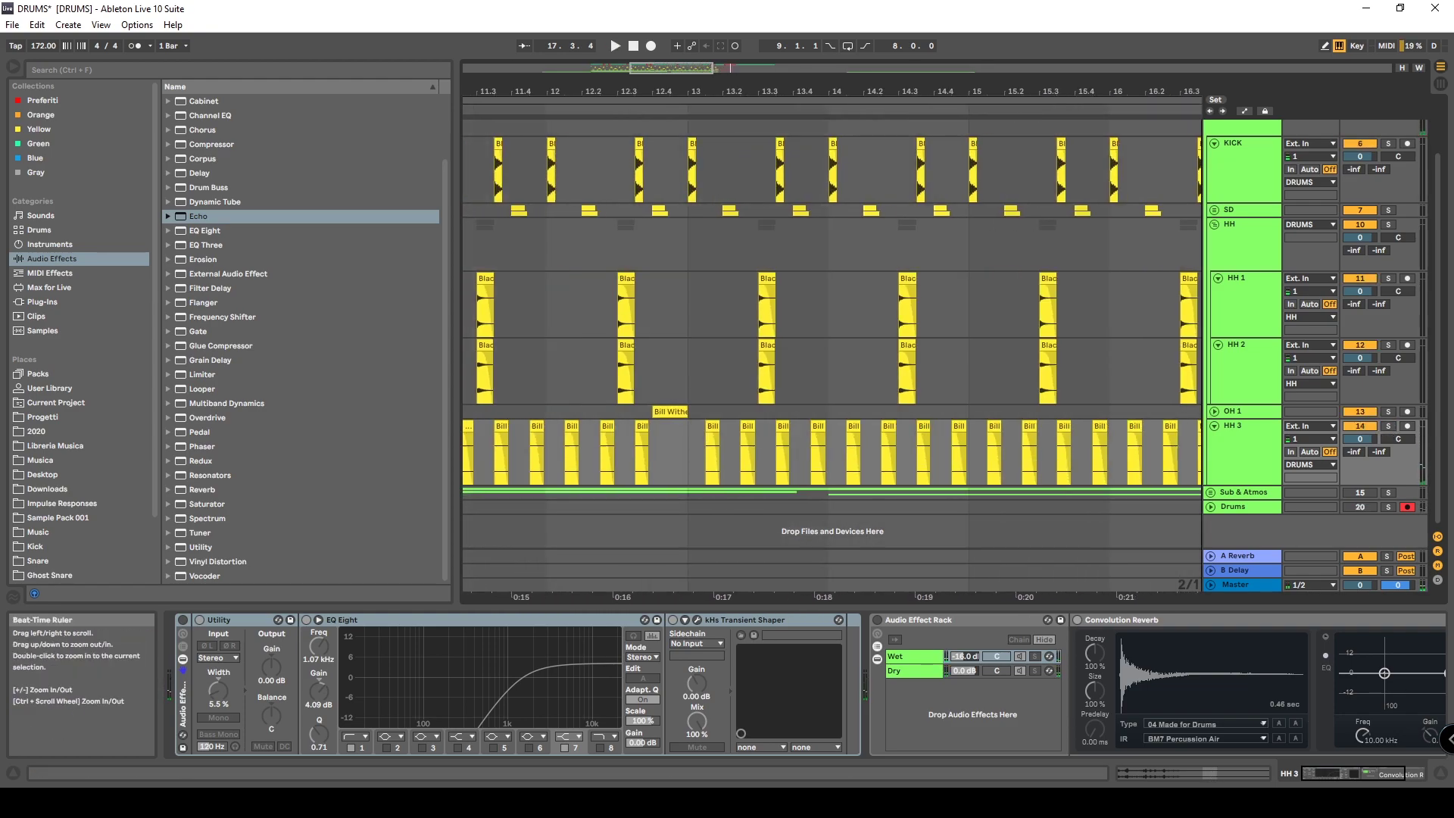
Select bars 9 to 11 on the HH 3 track and loop that two-bar selection
{"action": "key", "text": "z"}
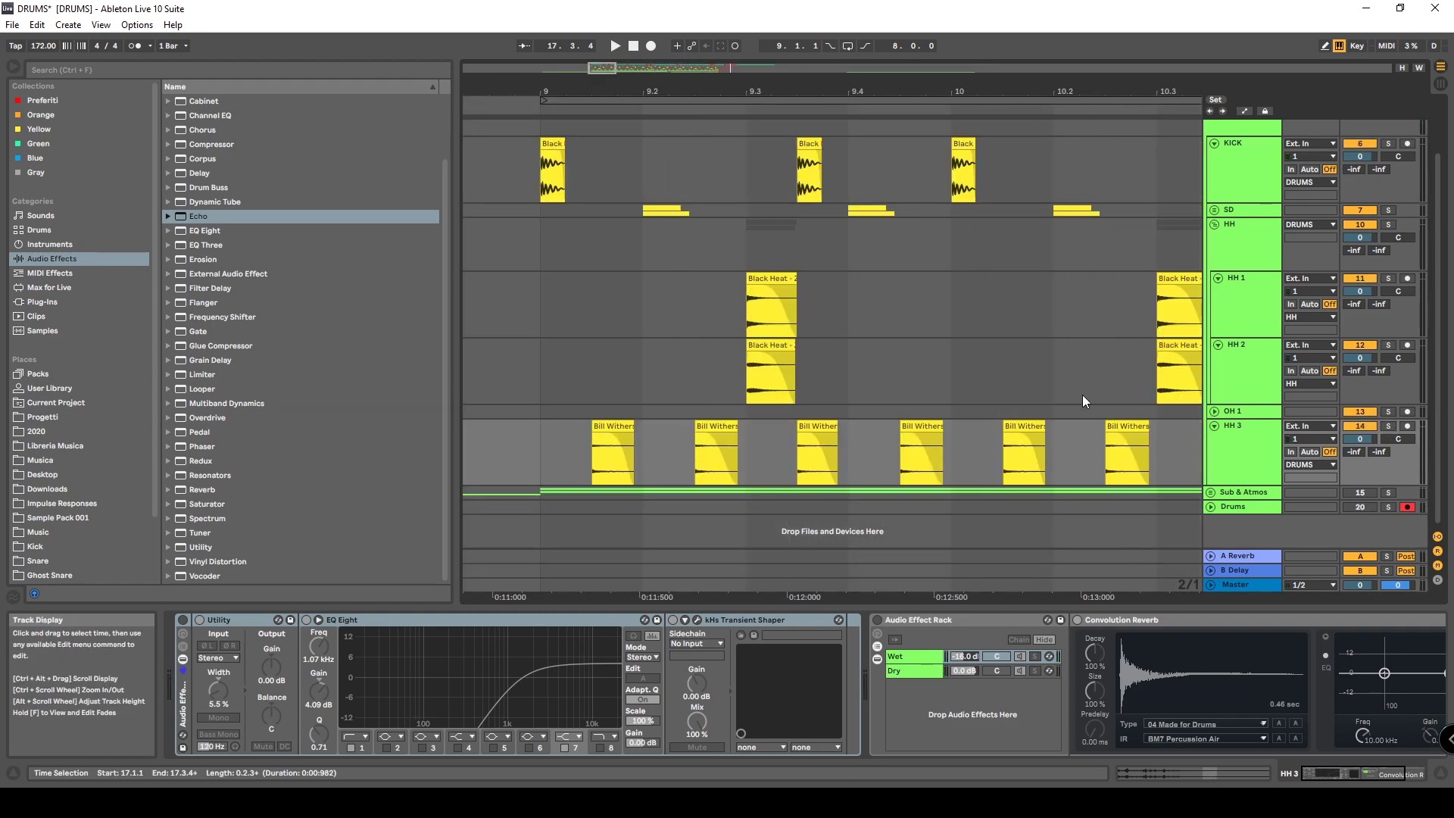
{"action": "left_click_drag", "start_coordinate": [902, 91], "coordinate": [770, 52]}
{"action": "left_click_drag", "start_coordinate": [573, 448], "coordinate": [1034, 446]}
{"action": "key", "text": "ctrl+l"}
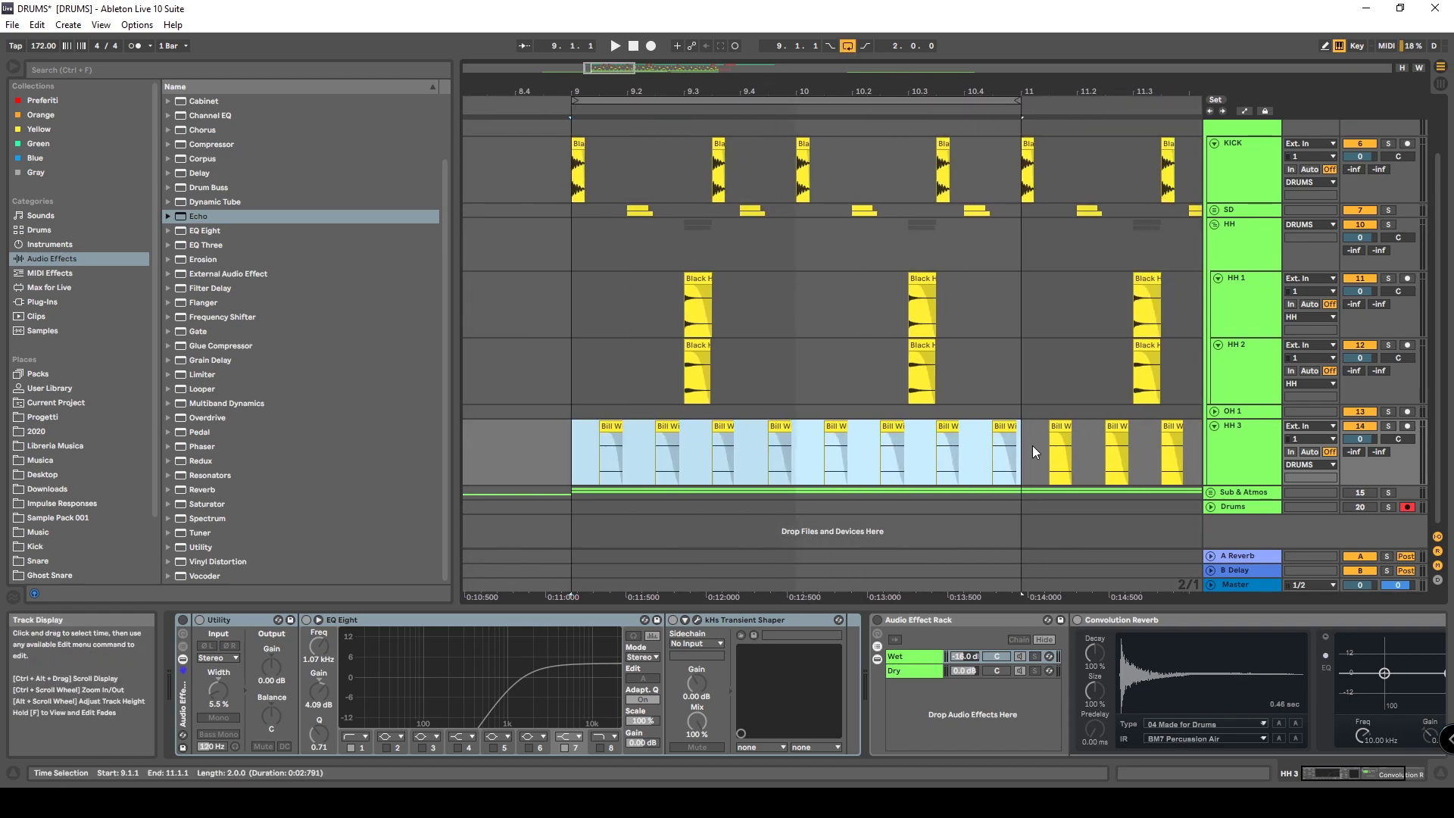
Audition the looped HH 3 pattern in solo, leaving the track unsoloed when playback is stopped
{"action": "left_click", "coordinate": [1385, 427]}
{"action": "key", "text": "space"}
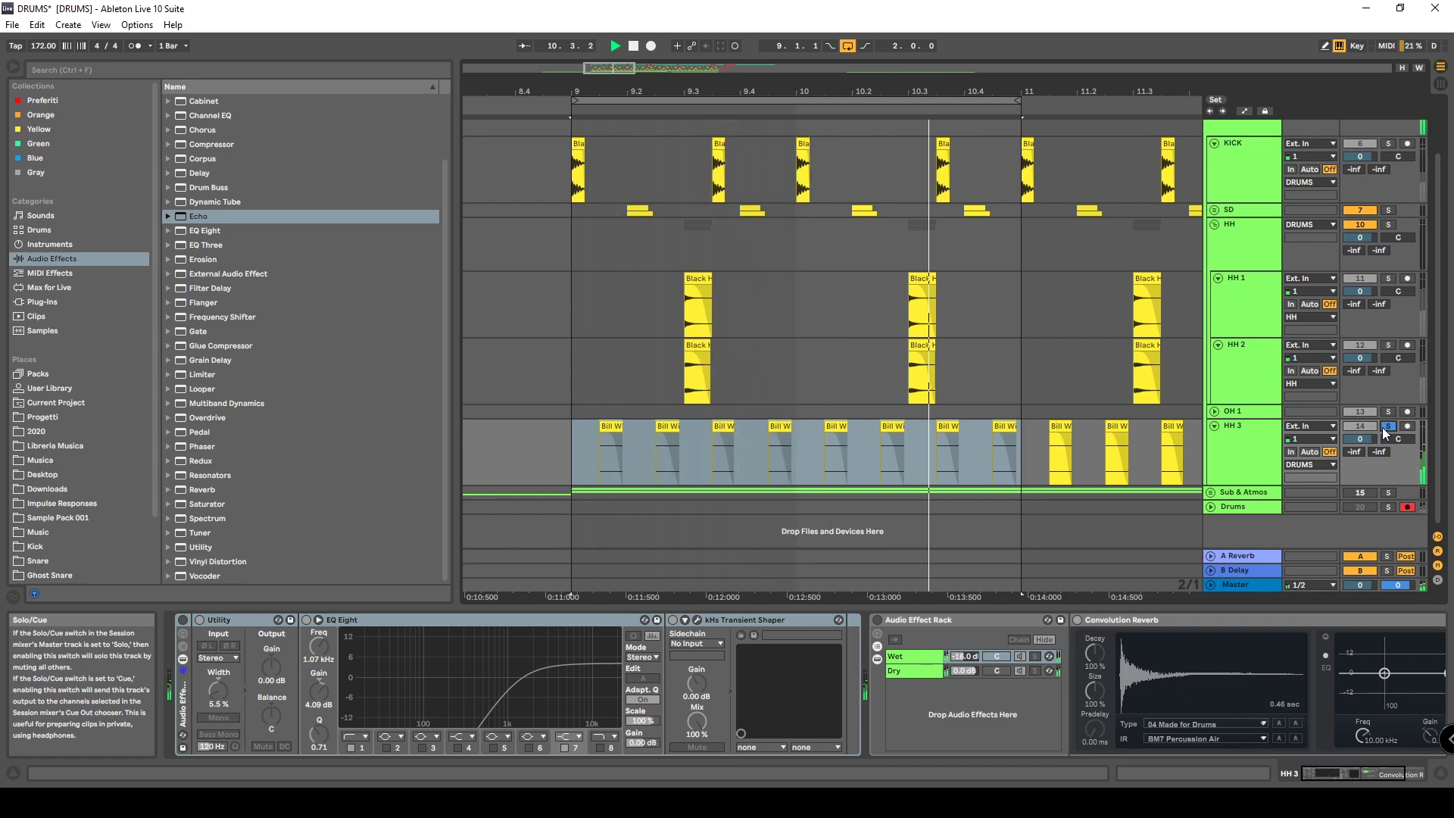
{"action": "left_click", "coordinate": [1388, 427]}
{"action": "key", "text": "space"}
{"action": "scroll", "coordinate": [1029, 436], "scroll_direction": "up", "scroll_amount": 2}
Solo the DRUMS group and audition the combined drum pattern from bar 9
{"action": "left_click", "coordinate": [1028, 436]}
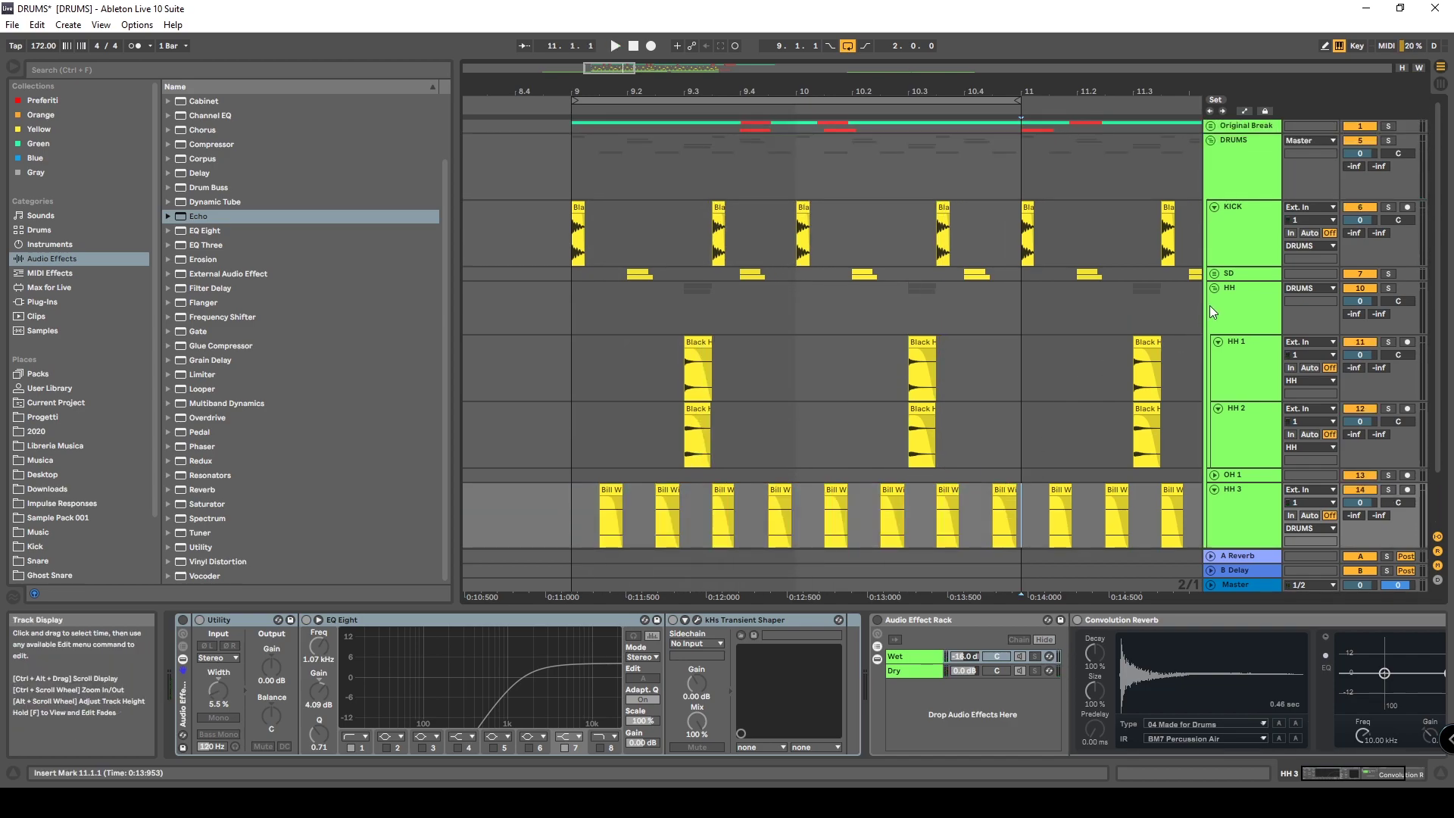
{"action": "left_click", "coordinate": [1389, 141]}
{"action": "key", "text": "space"}
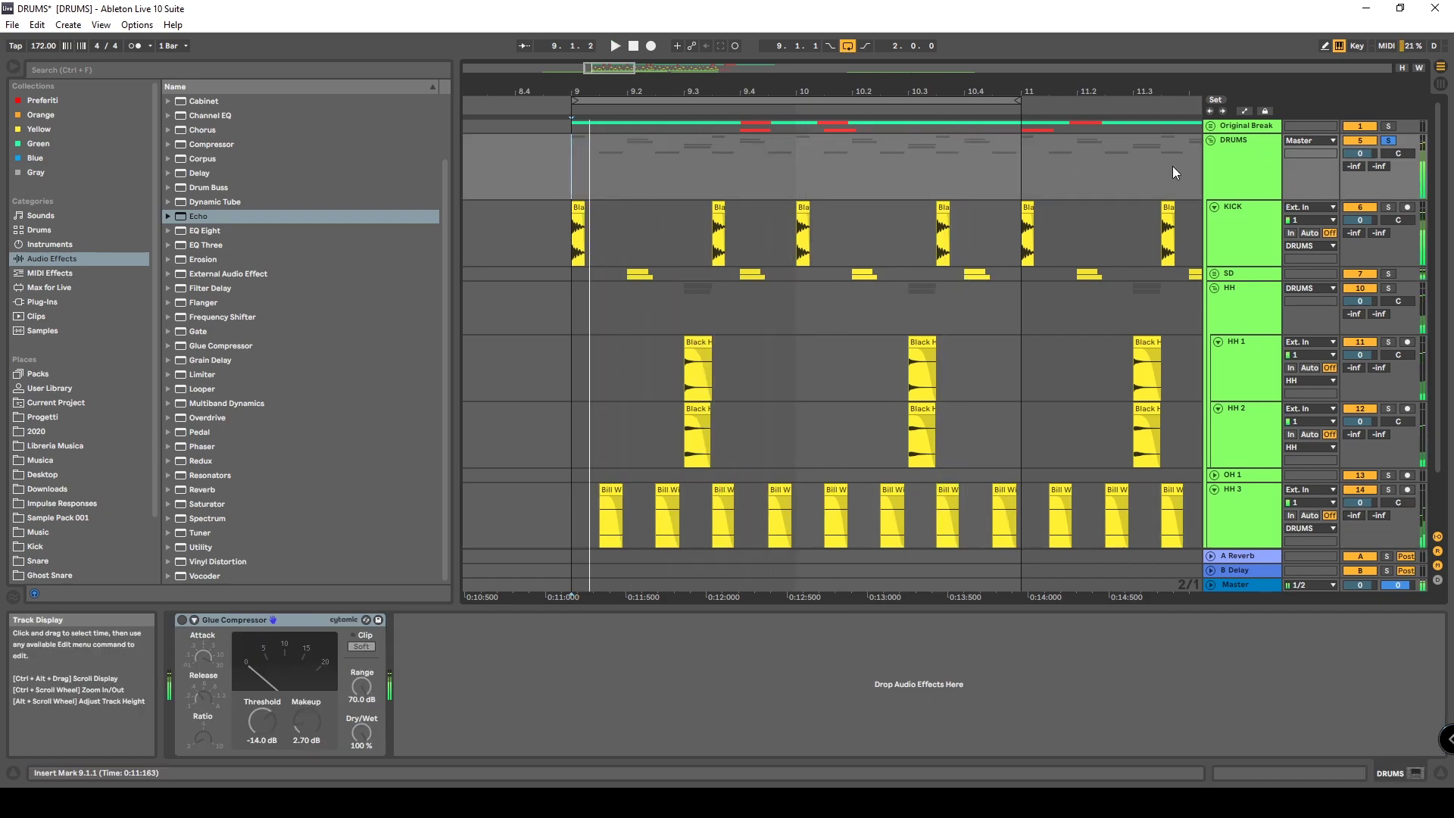
Extend the loop to cover bars 9 to 13 and select that four-bar range
{"action": "key", "text": "minus"}
{"action": "key", "text": "minus"}
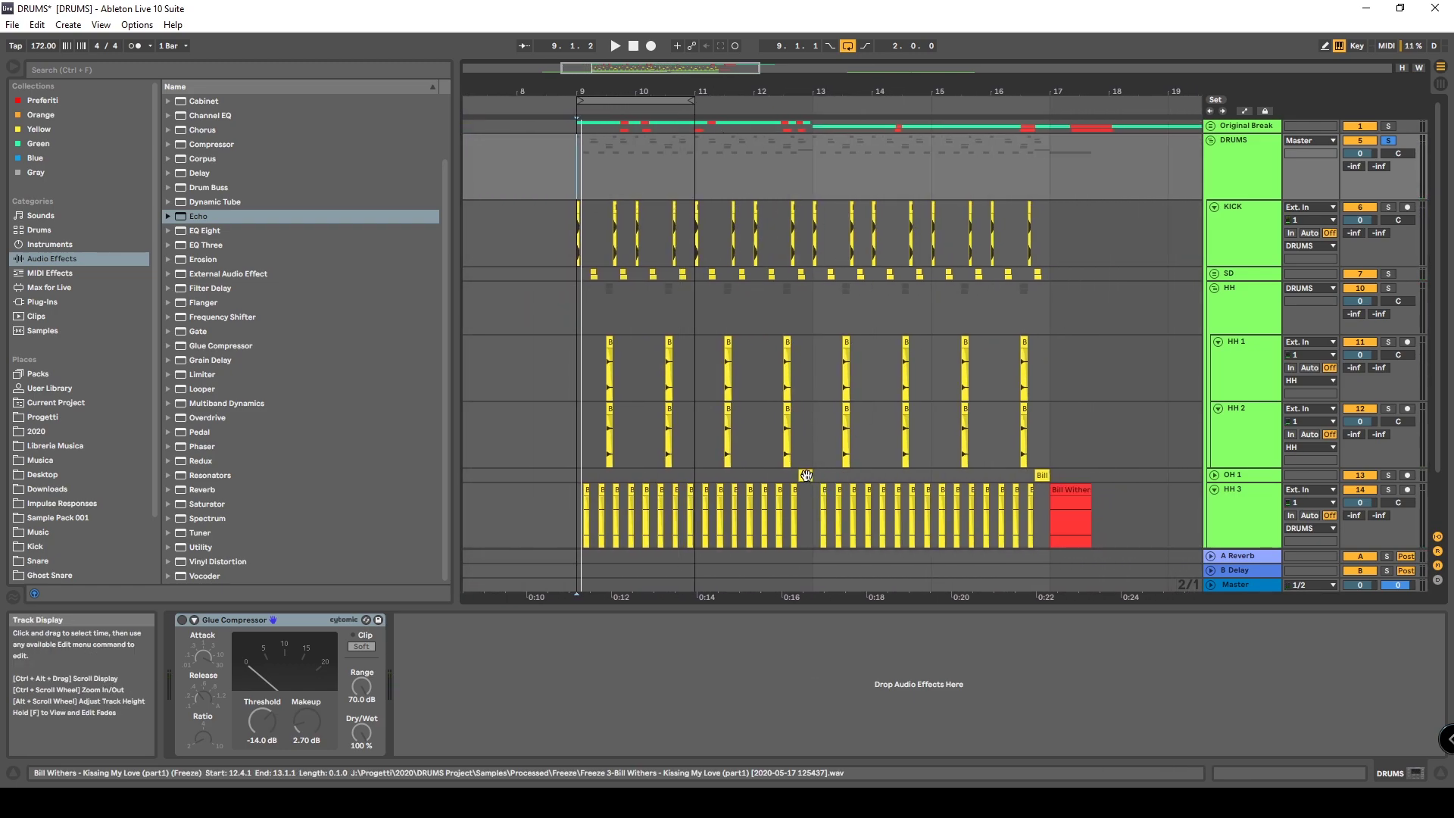
{"action": "left_click", "coordinate": [818, 475]}
{"action": "left_click_drag", "start_coordinate": [692, 100], "coordinate": [788, 109]}
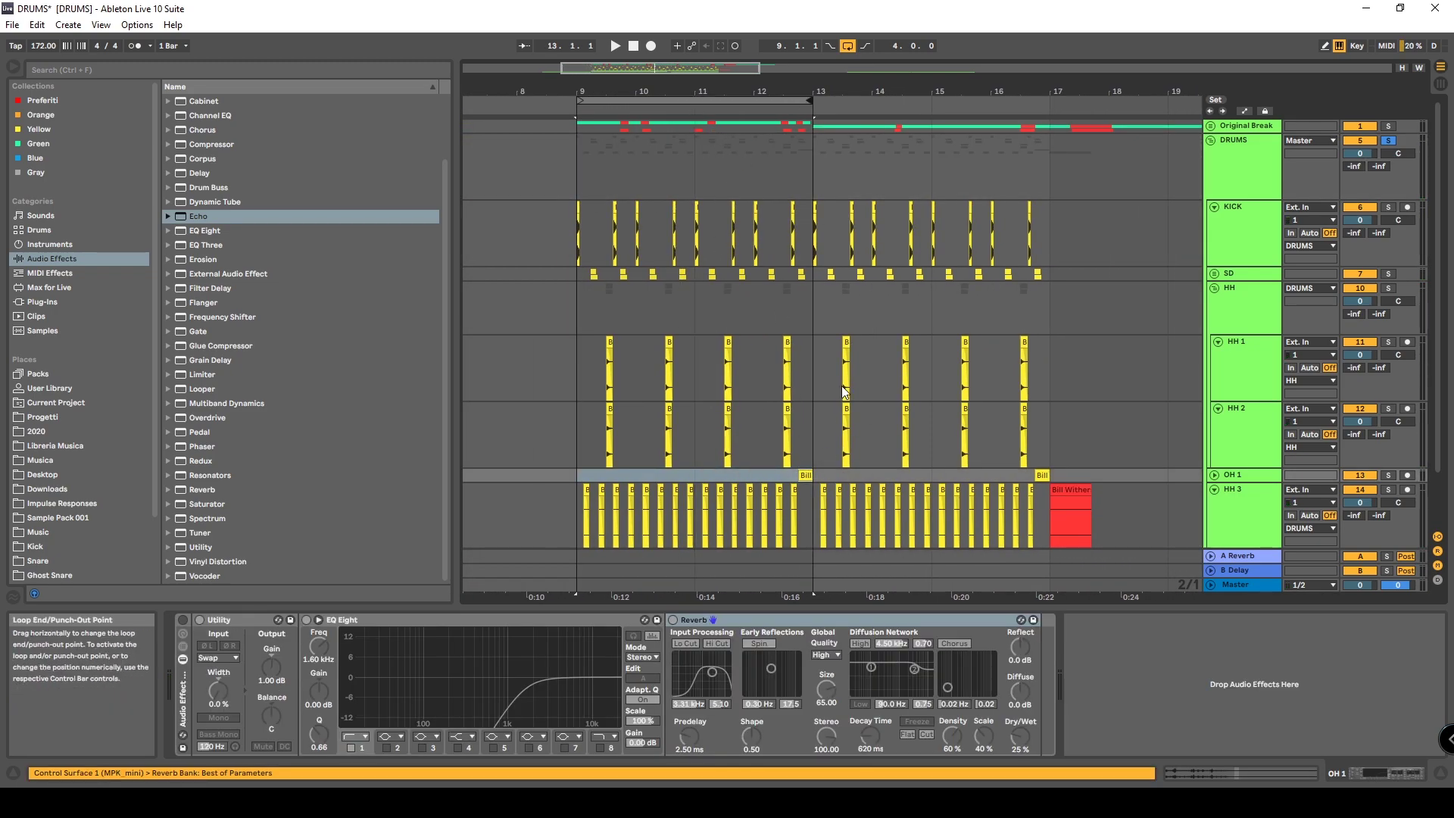
{"action": "left_click", "coordinate": [656, 99]}
{"action": "left_click_drag", "start_coordinate": [655, 91], "coordinate": [656, 121]}
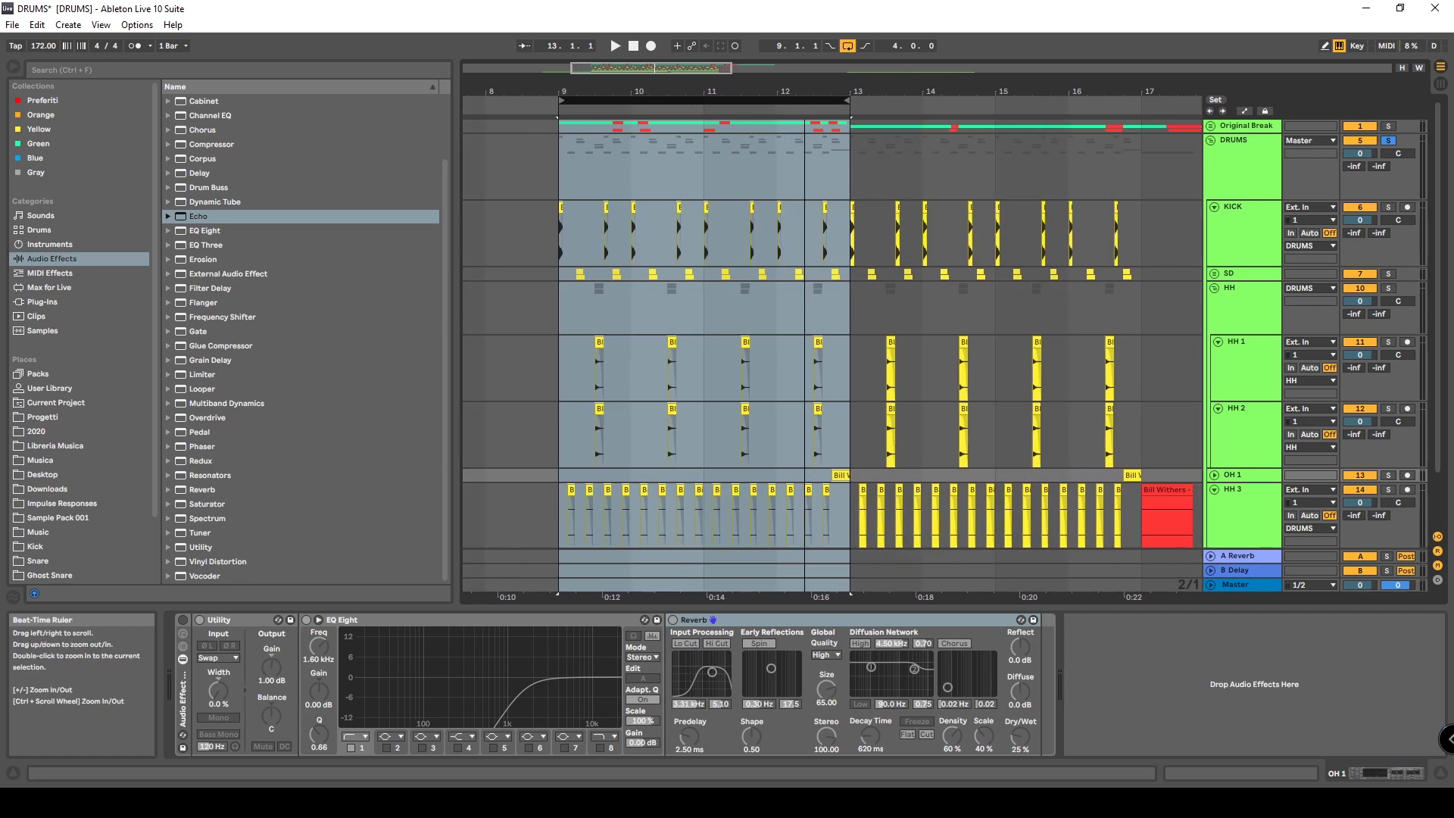
Unfold the OH 1 track and audition its Bill Withers clip at 12.4 in solo, leaving the track unsoloed
{"action": "left_click", "coordinate": [842, 474]}
{"action": "key", "text": "z"}
{"action": "key", "text": "space"}
{"action": "left_click", "coordinate": [1389, 475]}
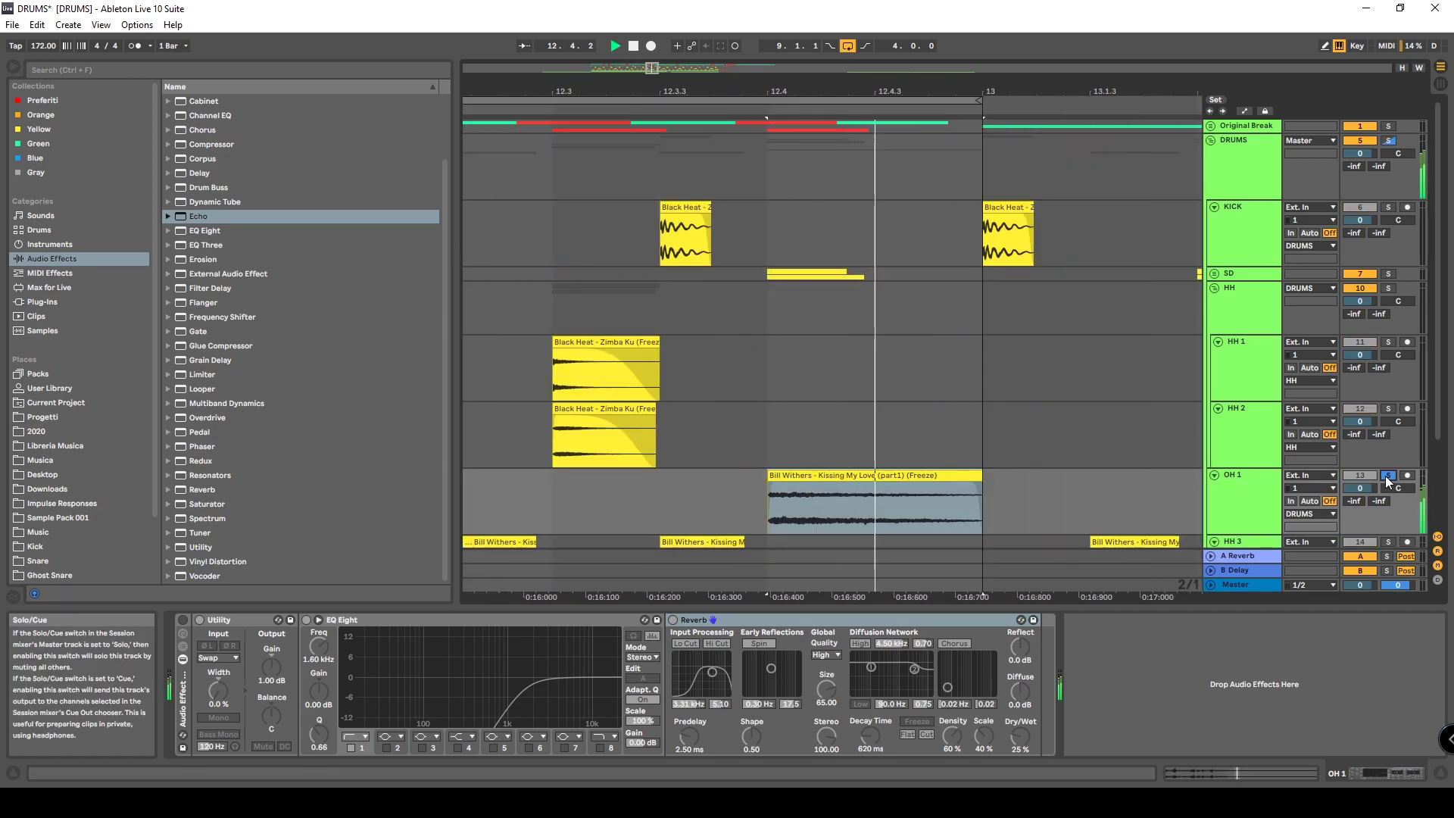
{"action": "left_click", "coordinate": [1388, 475]}
{"action": "key", "text": "x"}
Select bars 9 to 13 across the drum tracks from KICK to OH 1, and collapse OH 1 and the HH group
{"action": "left_click_drag", "start_coordinate": [681, 241], "coordinate": [943, 500]}
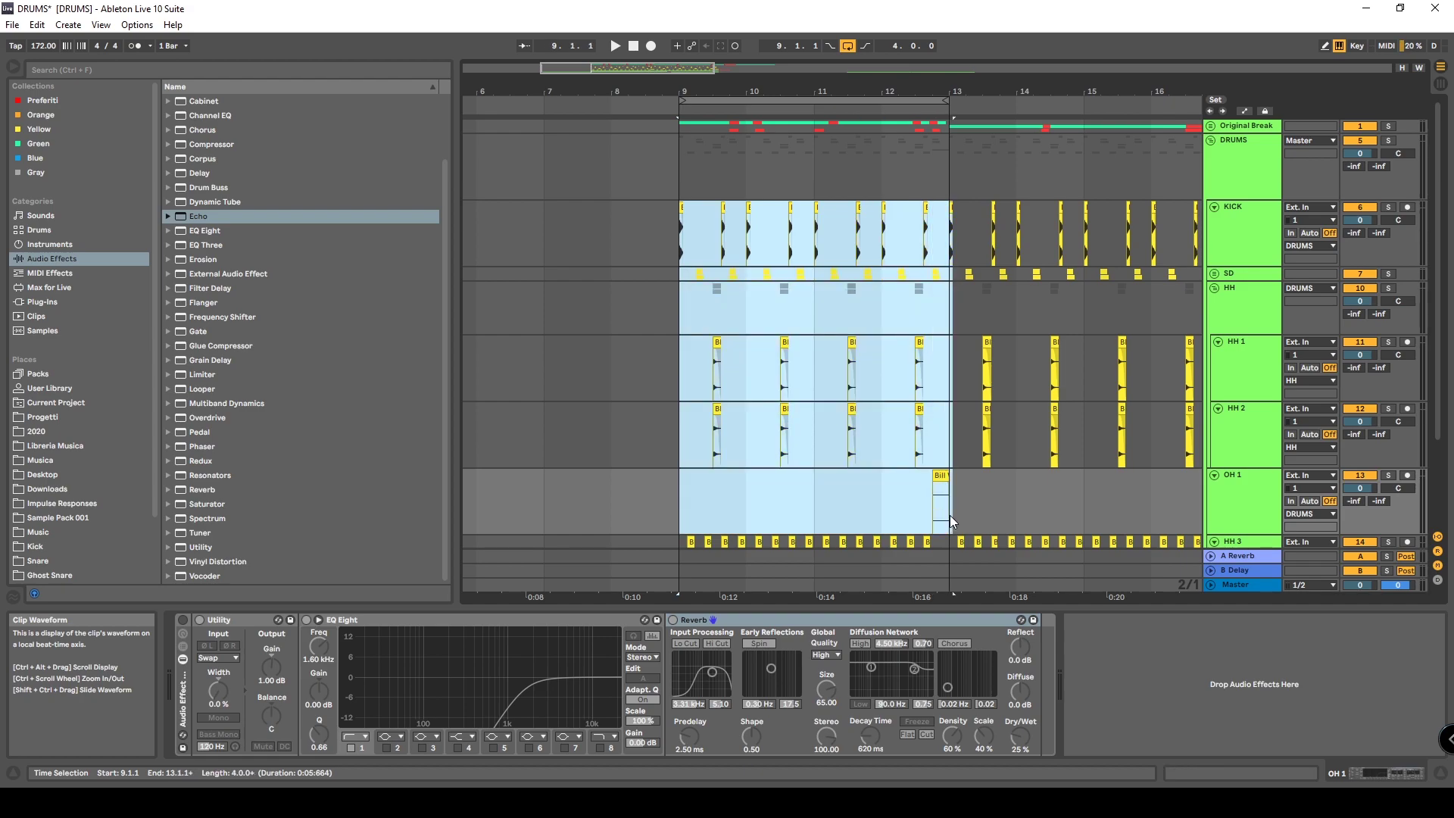
{"action": "scroll", "coordinate": [1220, 360], "scroll_direction": "down", "scroll_amount": 3}
{"action": "left_click", "coordinate": [1218, 355]}
{"action": "scroll", "coordinate": [1218, 377], "scroll_direction": "up", "scroll_amount": 2}
{"action": "scroll", "coordinate": [1216, 305], "scroll_direction": "up", "scroll_amount": 1}
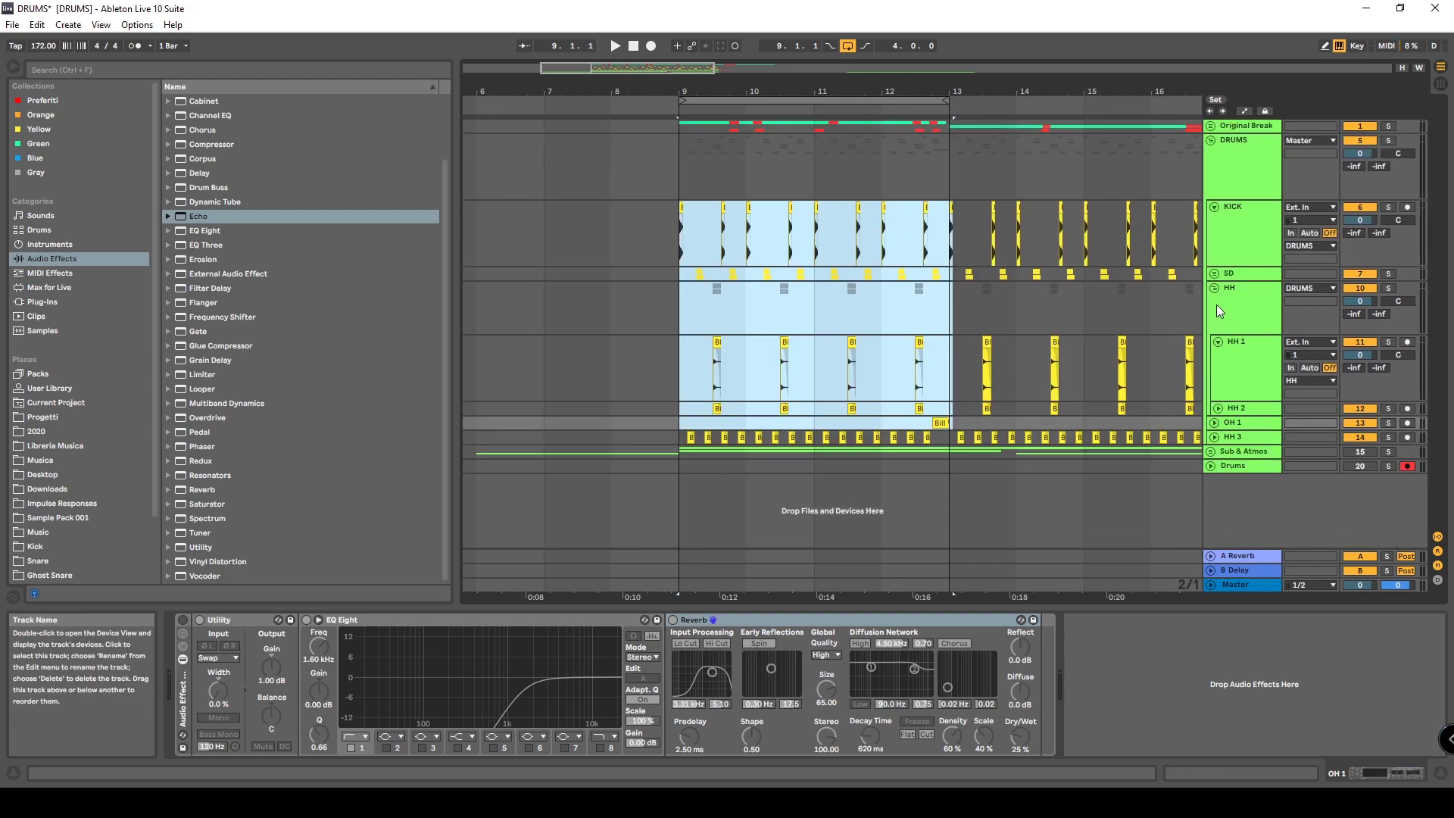
{"action": "left_click", "coordinate": [1220, 341]}
{"action": "left_click", "coordinate": [1219, 291]}
Show the KICK track's devices, select its clips in bars 9 to 12, and enable the first EQ Eight
{"action": "left_click", "coordinate": [1226, 221]}
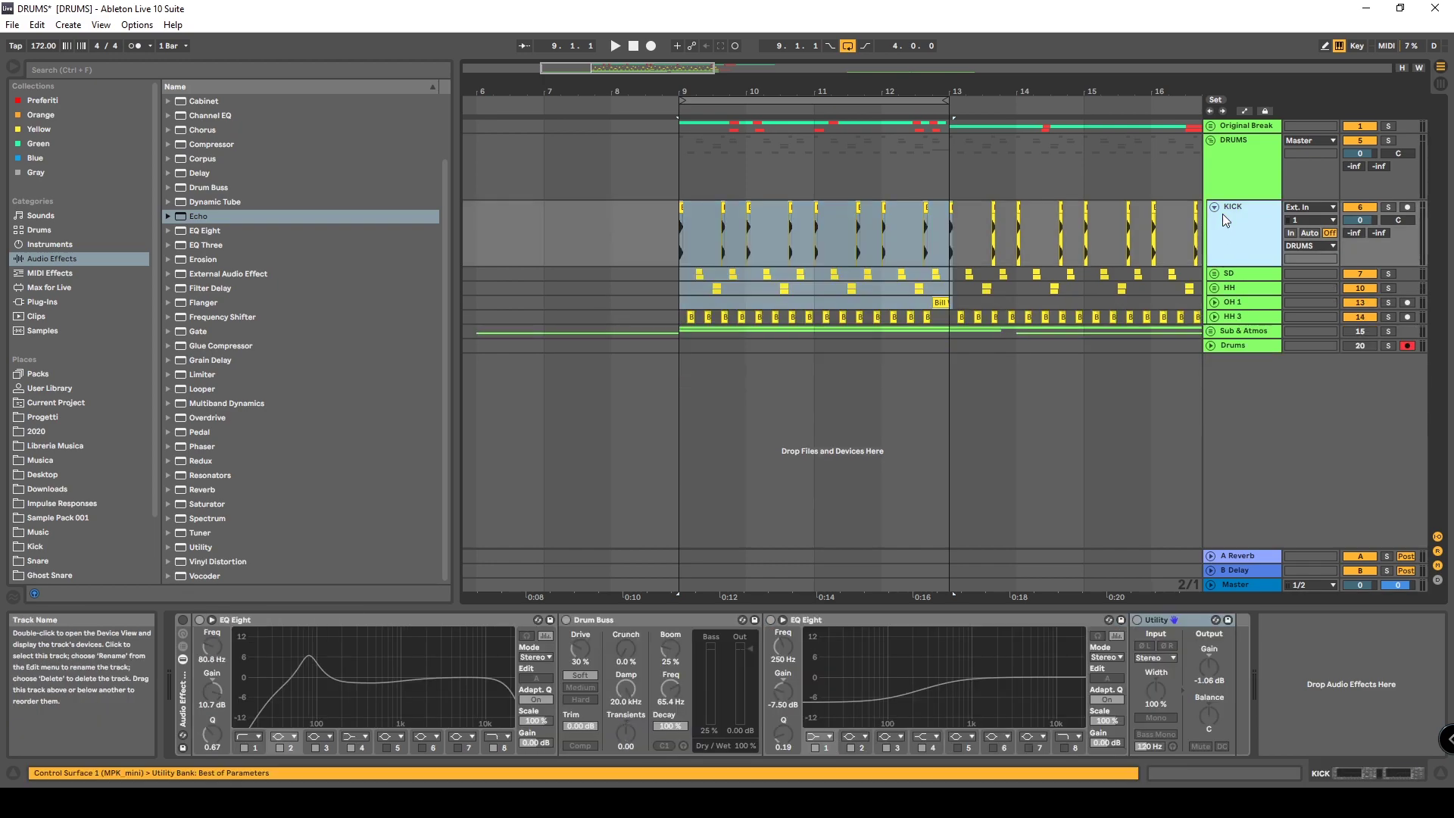
{"action": "left_click_drag", "start_coordinate": [689, 234], "coordinate": [910, 227]}
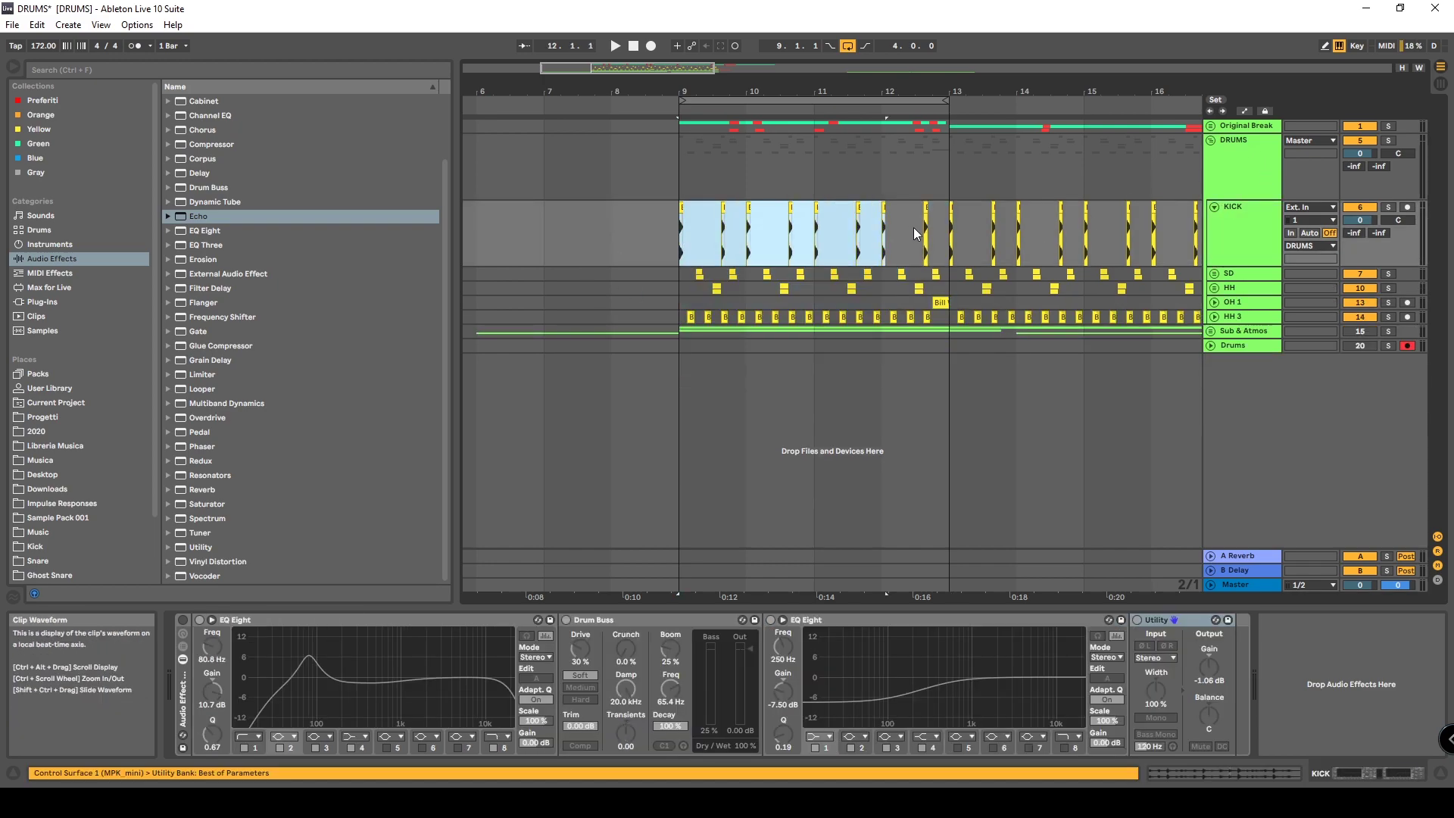
{"action": "left_click", "coordinate": [1170, 619]}
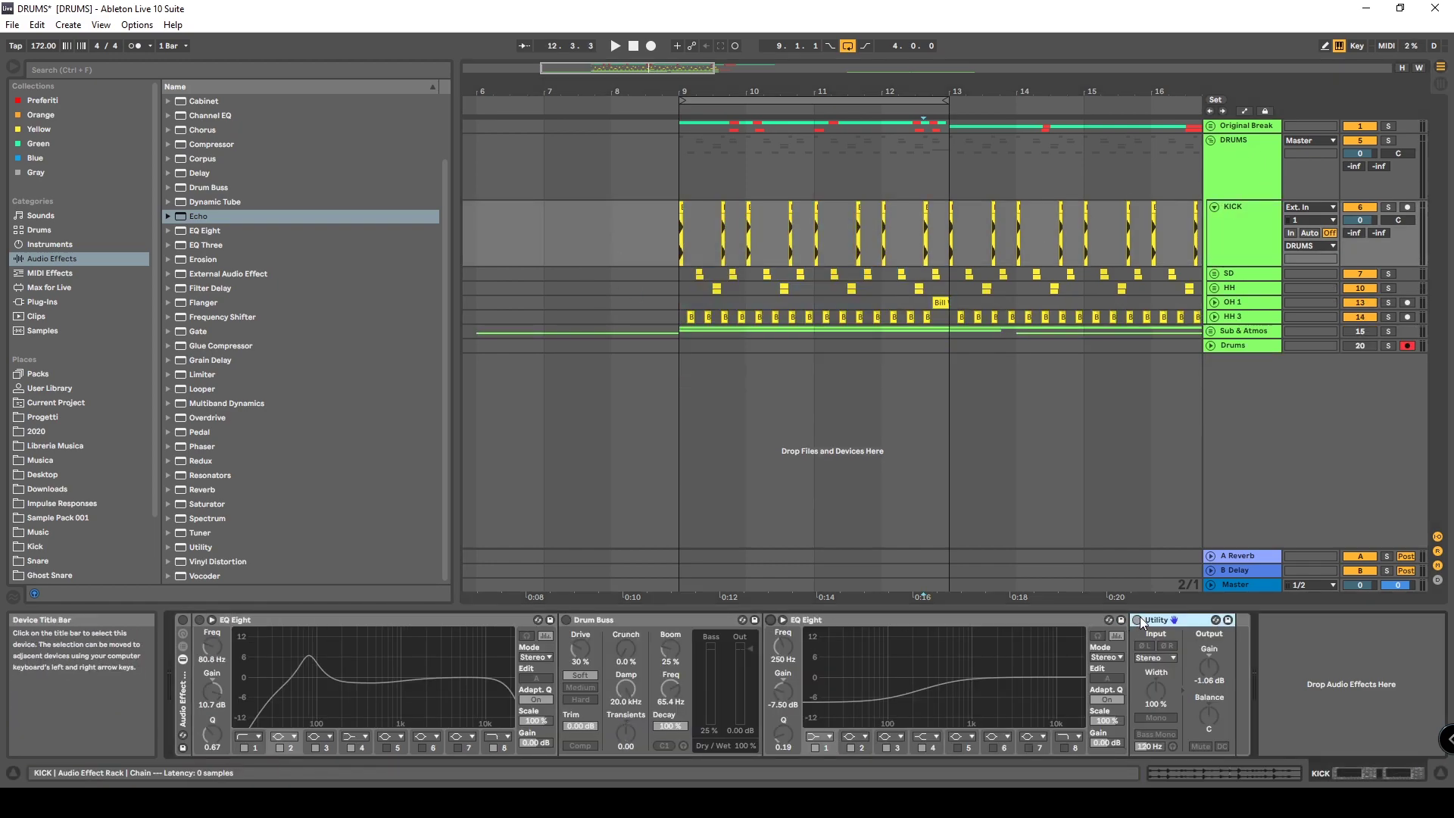
{"action": "left_click", "coordinate": [198, 628]}
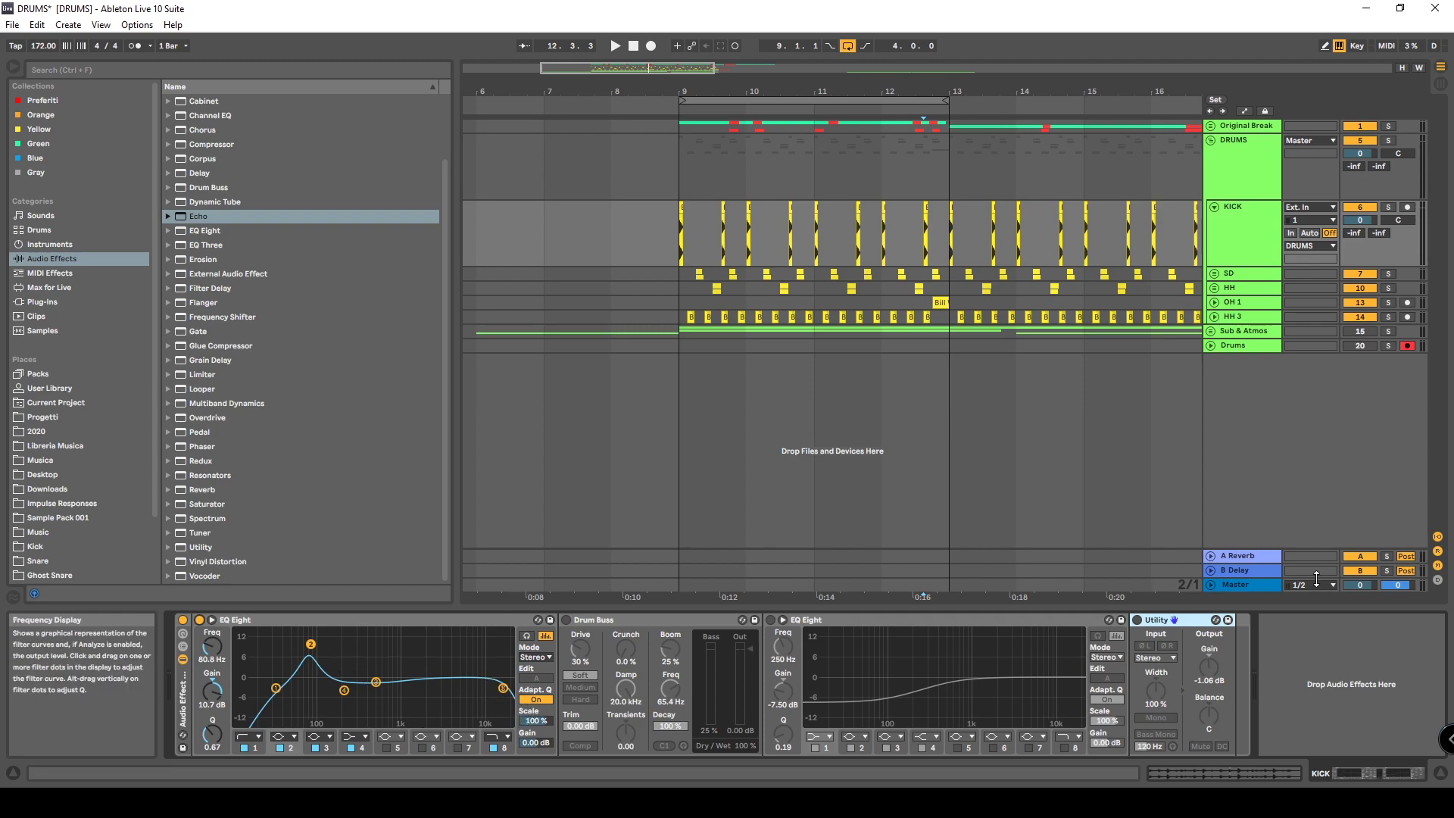
Open the SPAN analyzer on the Master track and move its window clear of the KICK track
{"action": "left_click", "coordinate": [1258, 586]}
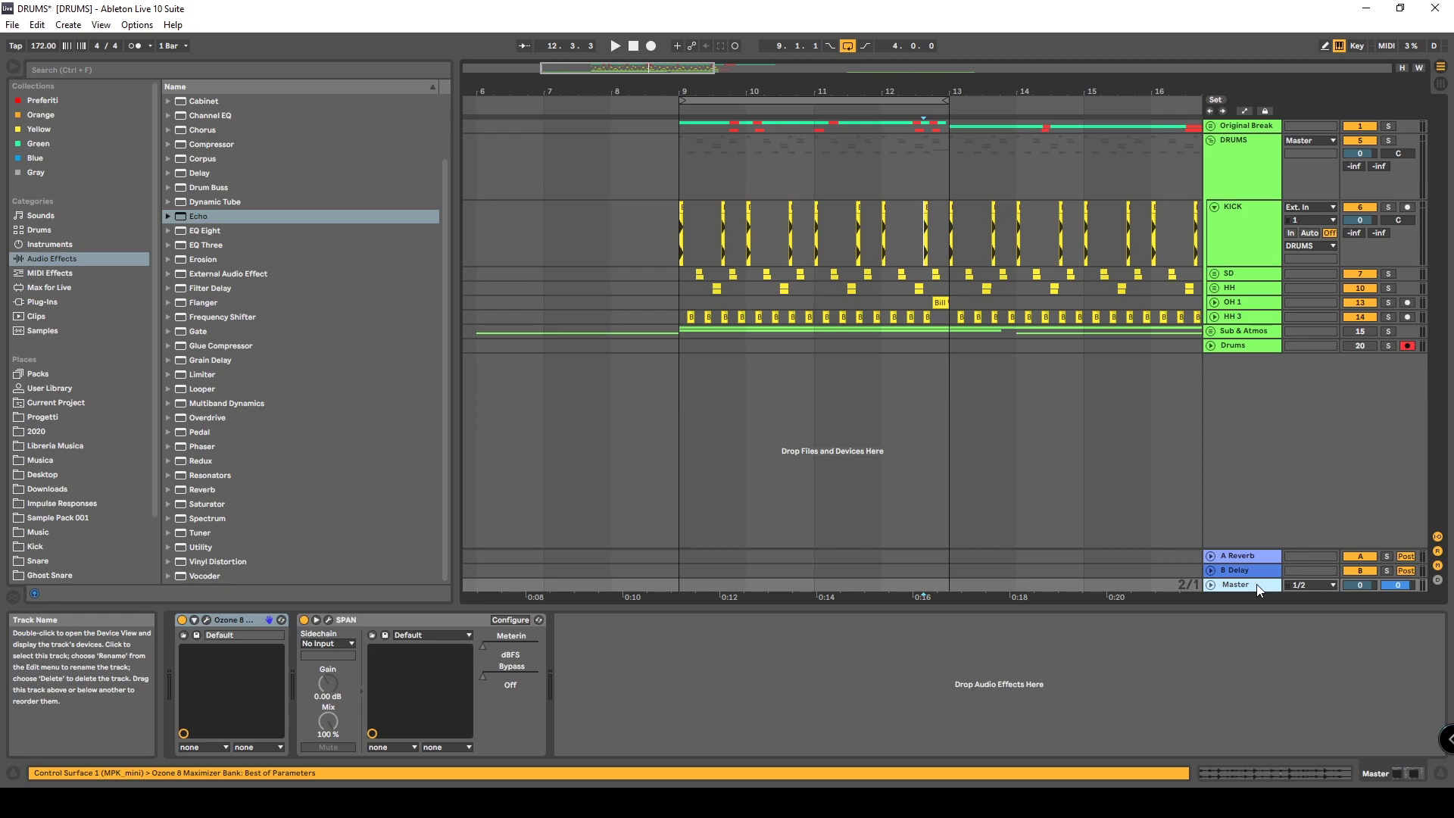
{"action": "left_click", "coordinate": [330, 621]}
{"action": "left_click_drag", "start_coordinate": [680, 61], "coordinate": [1072, 351]}
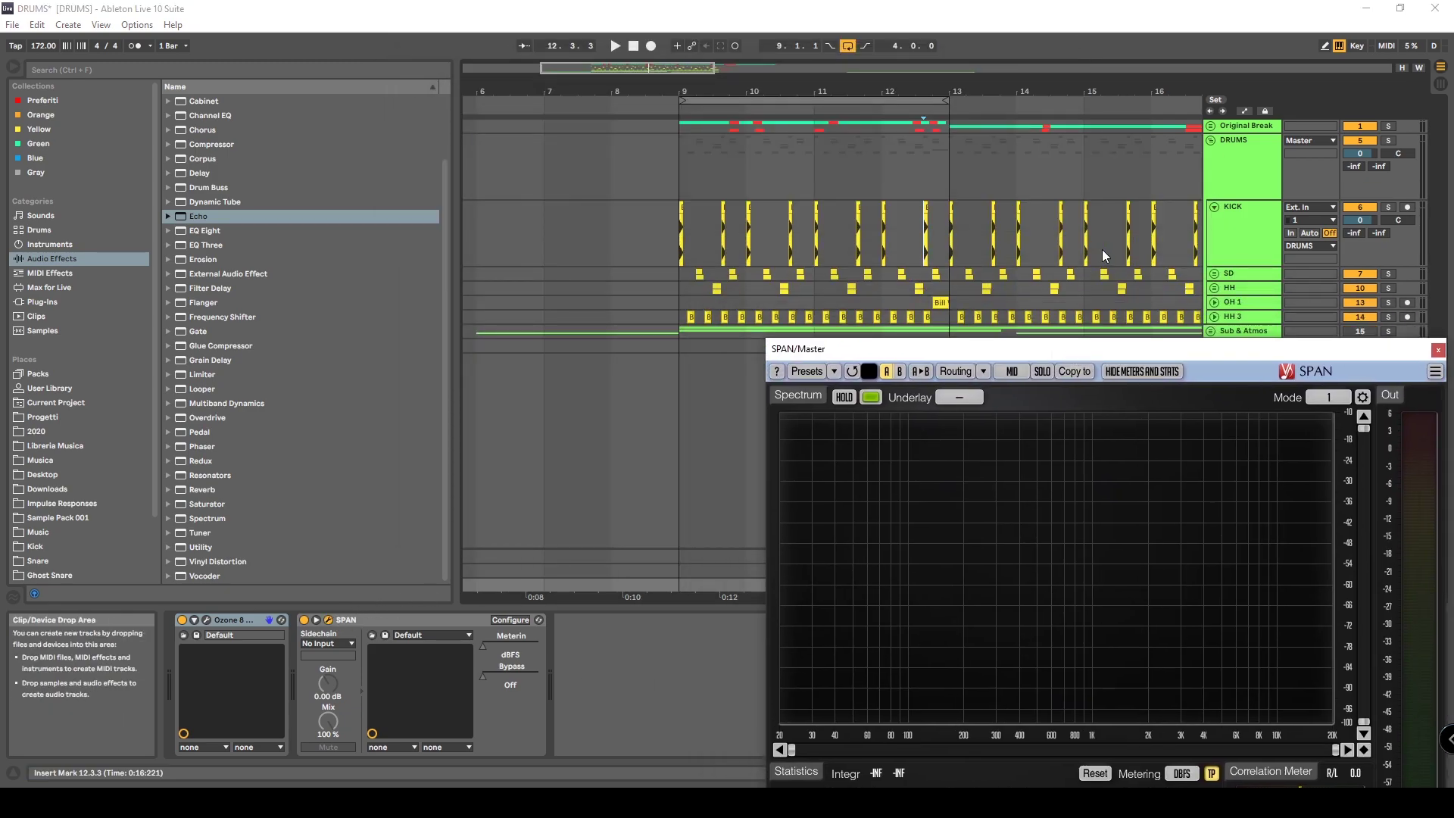
Audition the KICK track in solo with its first EQ Eight off and on, leaving the EQ enabled
{"action": "left_click", "coordinate": [1244, 223]}
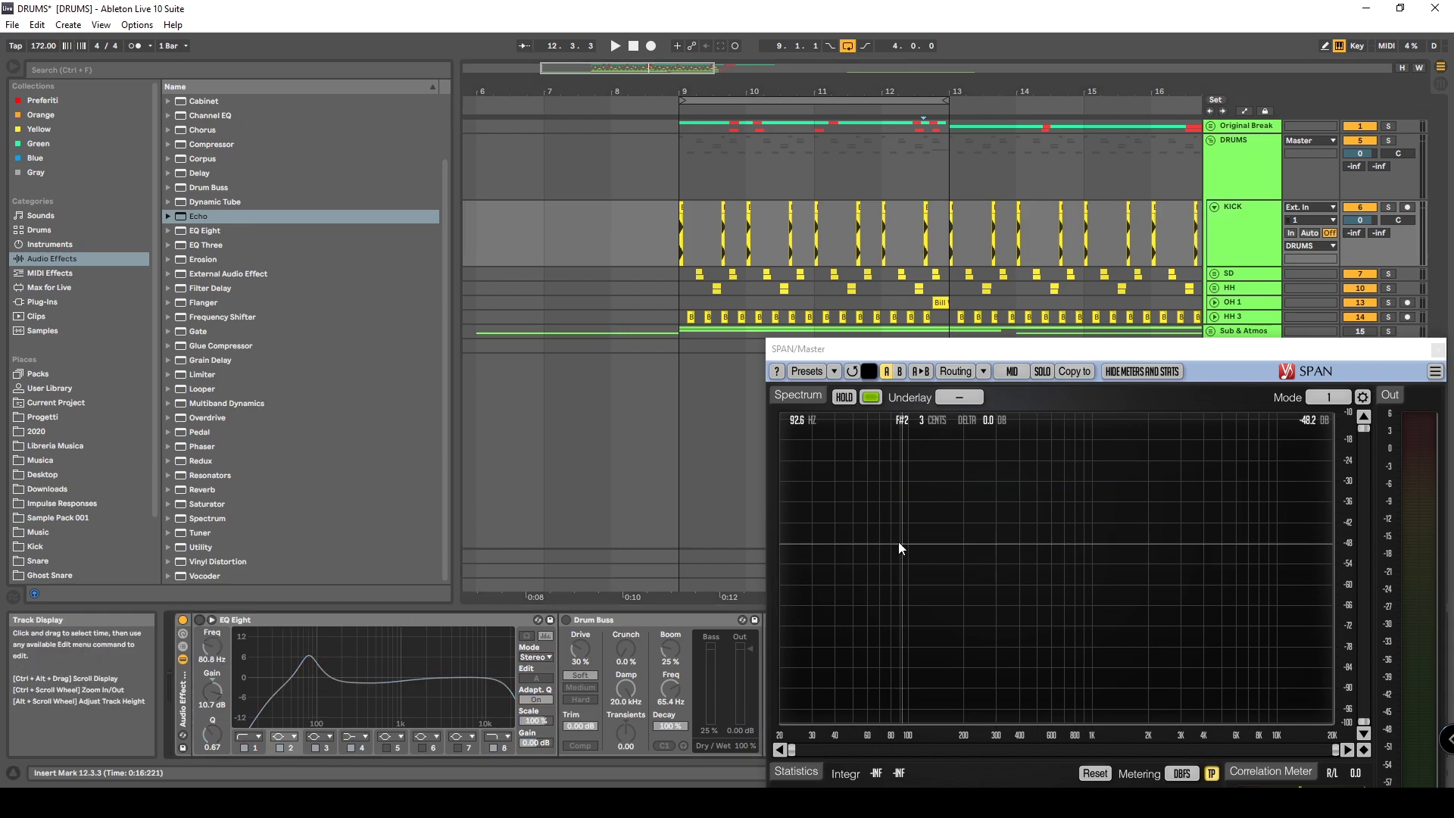
{"action": "key", "text": "space"}
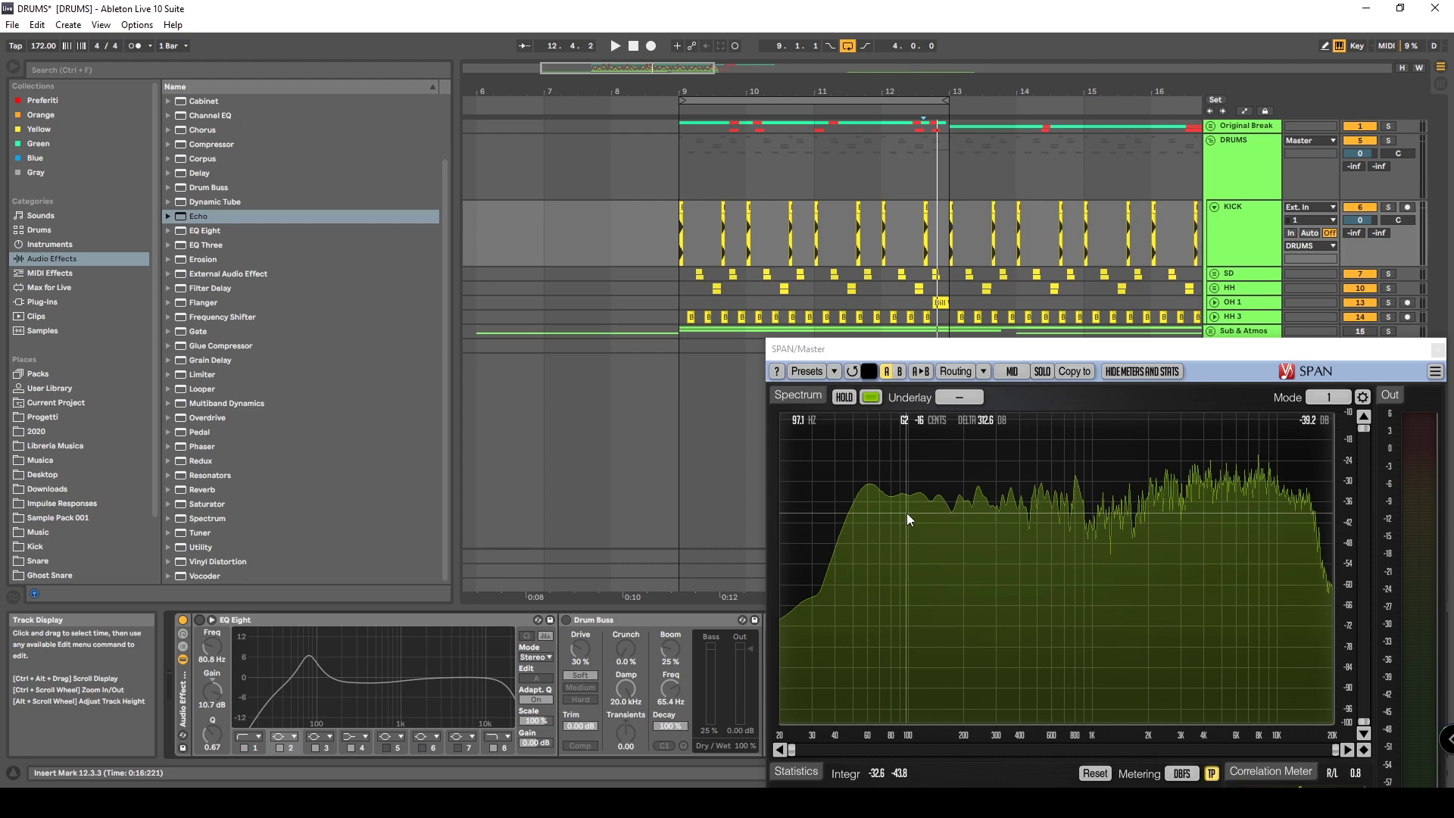
{"action": "left_click", "coordinate": [199, 620]}
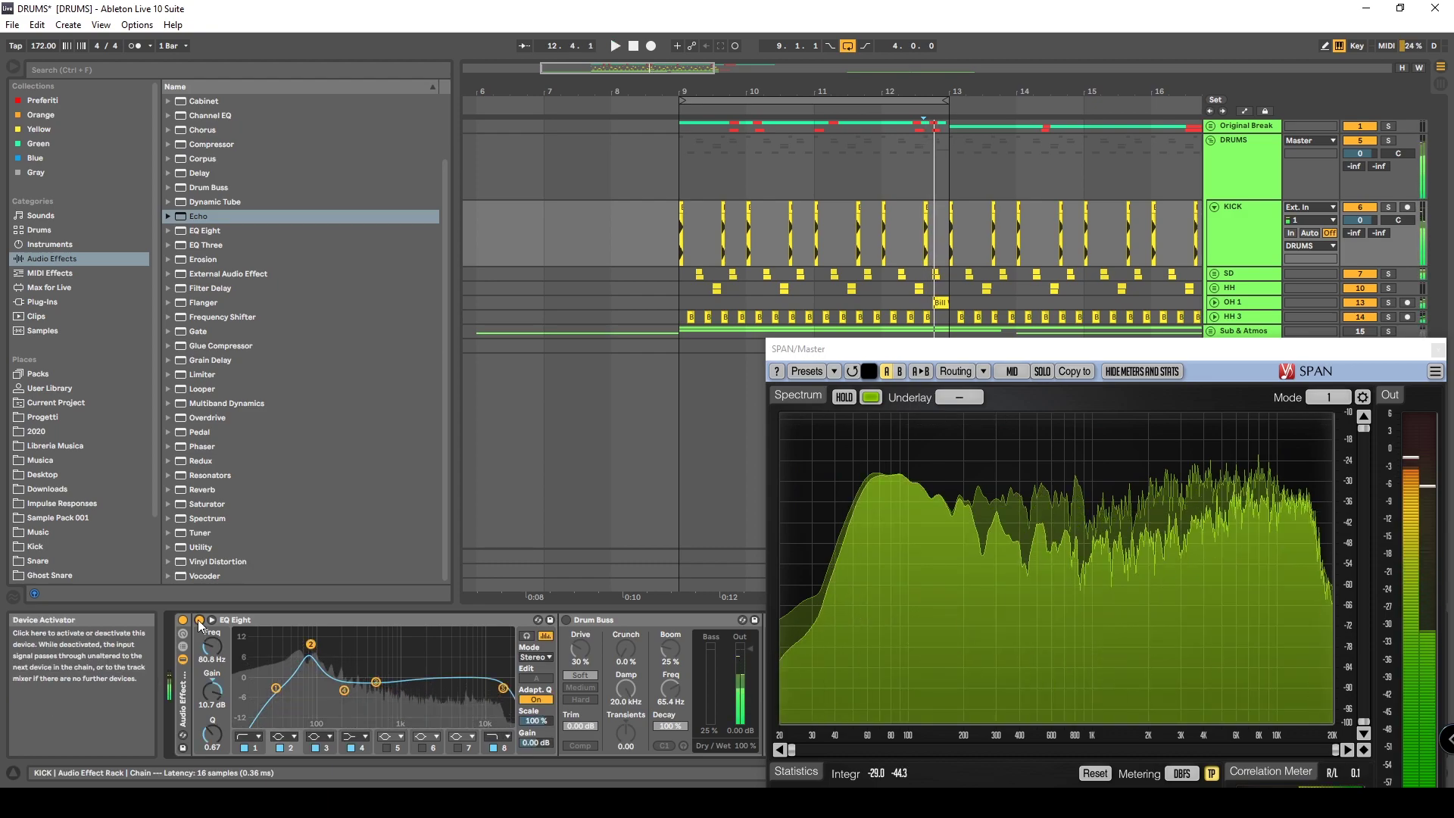
{"action": "left_click", "coordinate": [1357, 208]}
{"action": "key", "text": "space"}
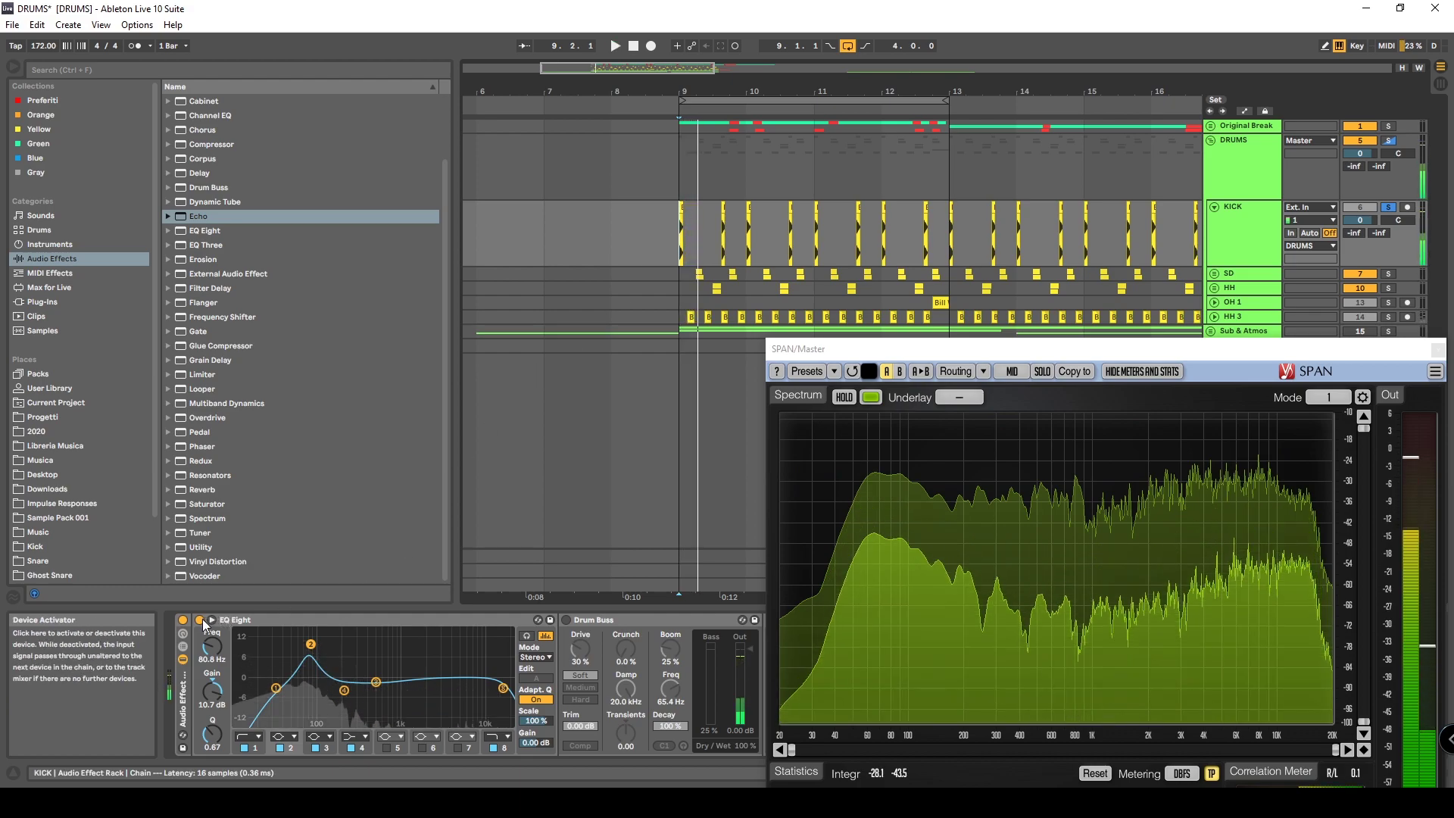
{"action": "left_click", "coordinate": [201, 619]}
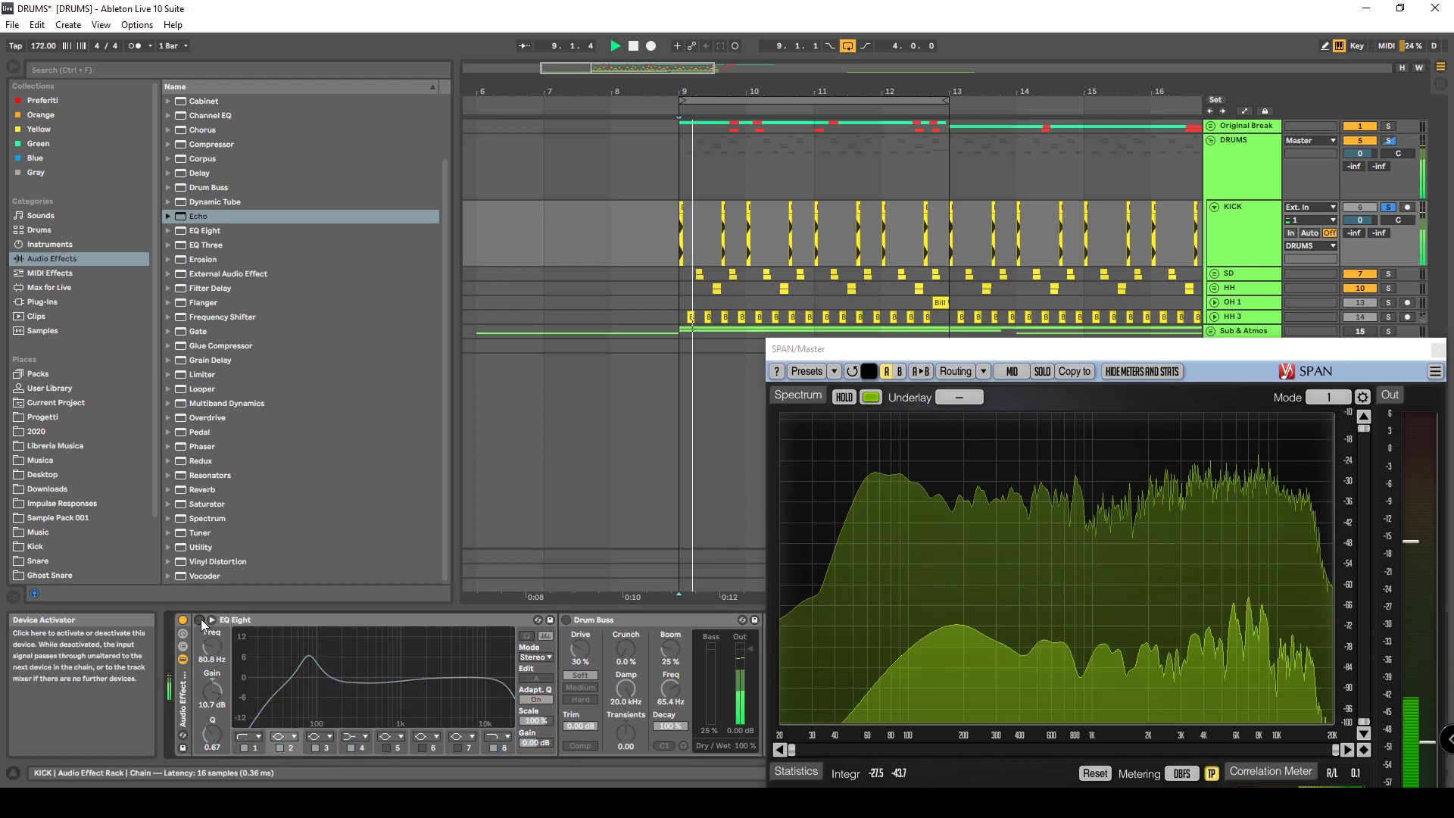
{"action": "left_click", "coordinate": [201, 619]}
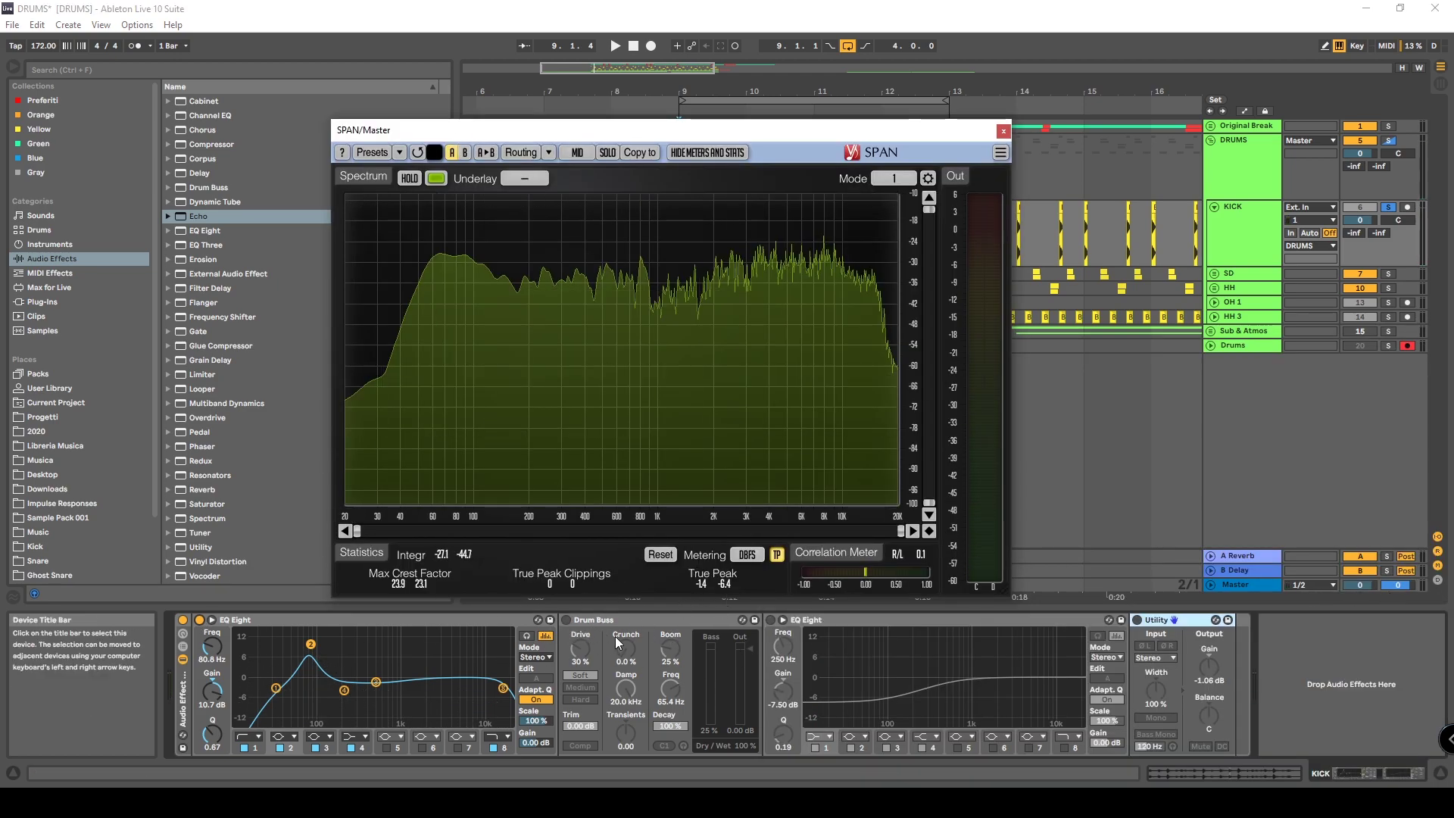
Enable the Drum Buss on the KICK track
{"action": "left_click", "coordinate": [602, 621]}
{"action": "key", "text": "0"}
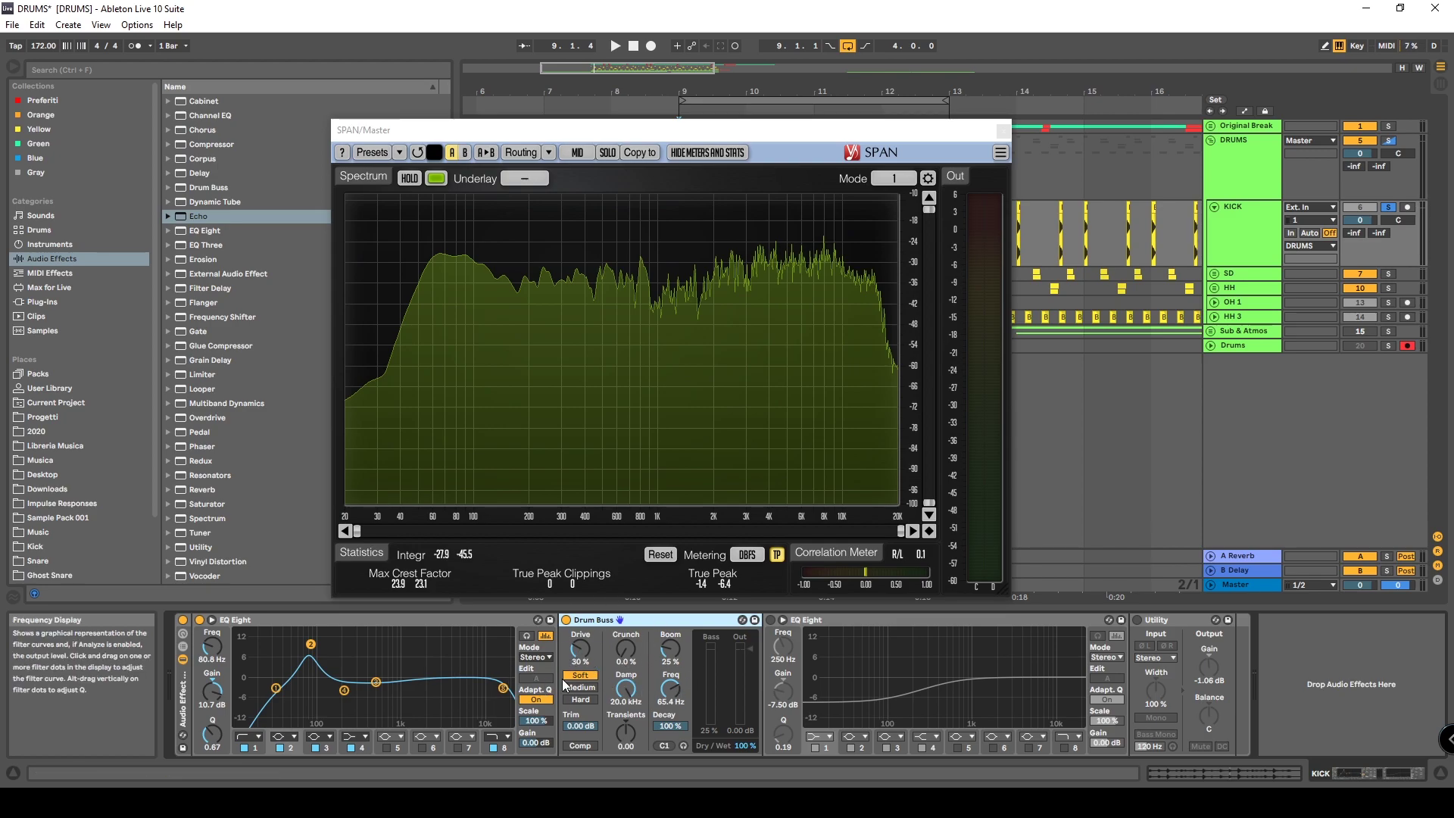
{"action": "left_click", "coordinate": [617, 696]}
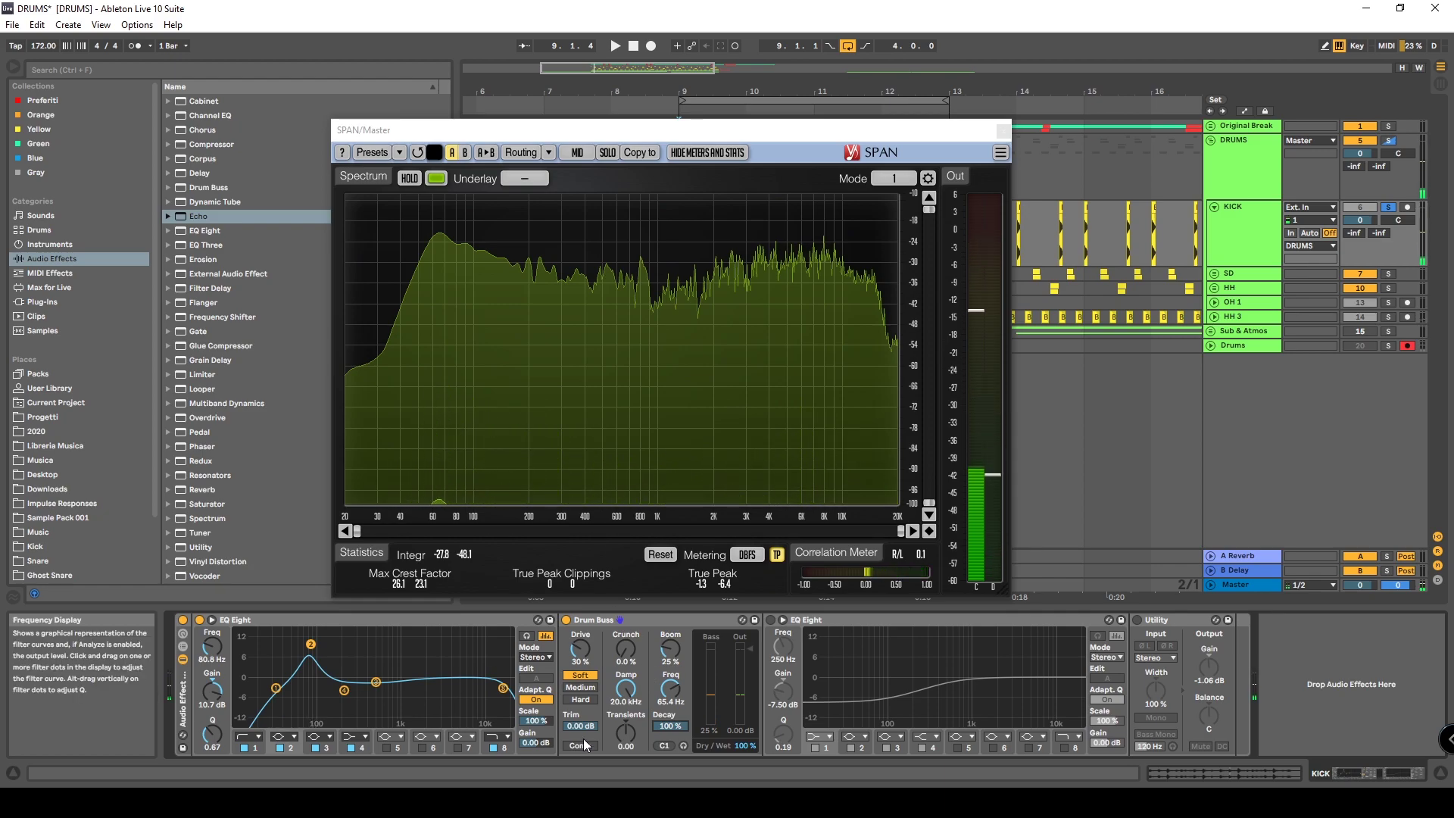
Compare the kick with its whole effect rack bypassed and active during playback, leaving the rack enabled
{"action": "left_click", "coordinate": [183, 620]}
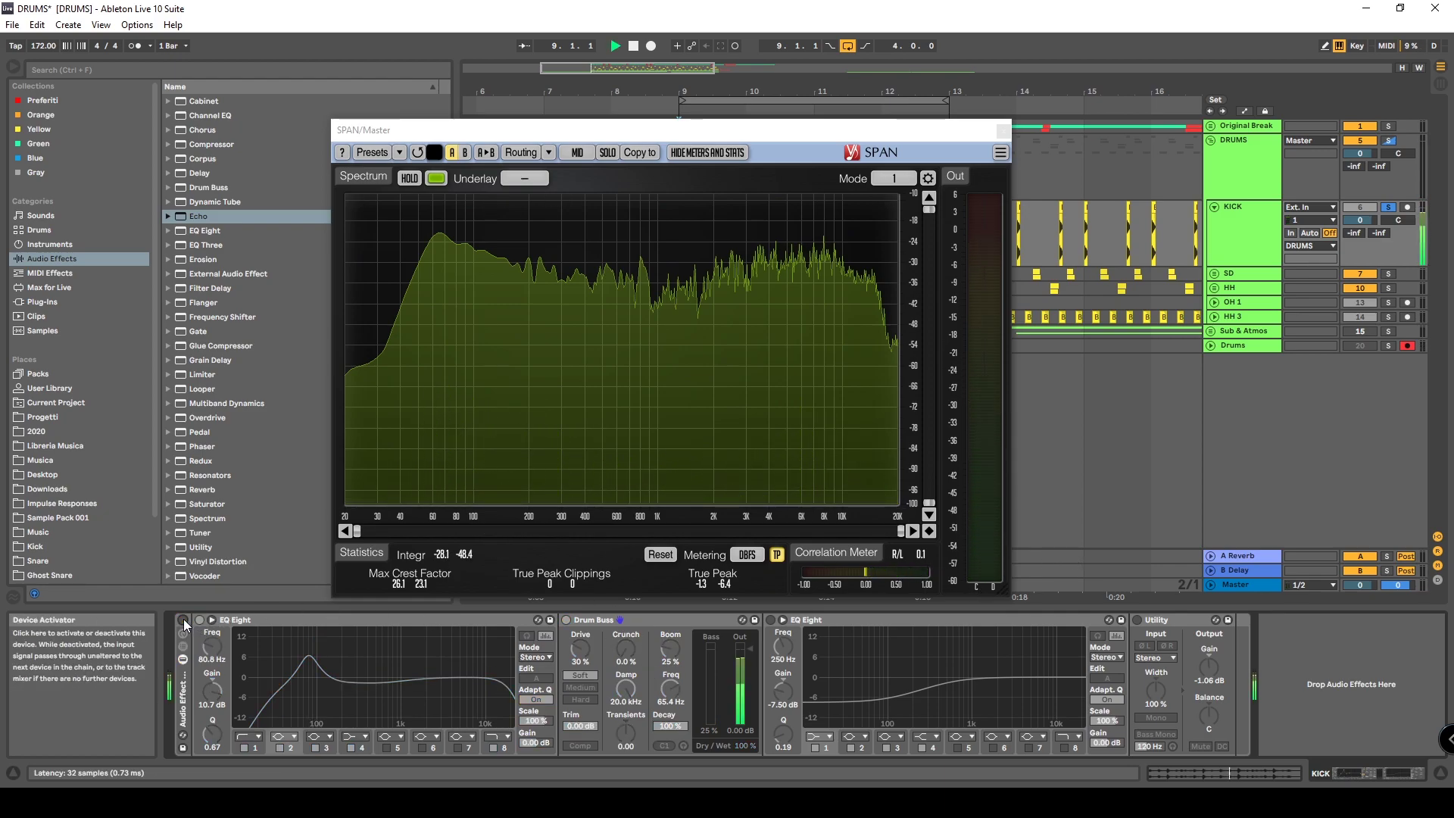
{"action": "left_click", "coordinate": [183, 620]}
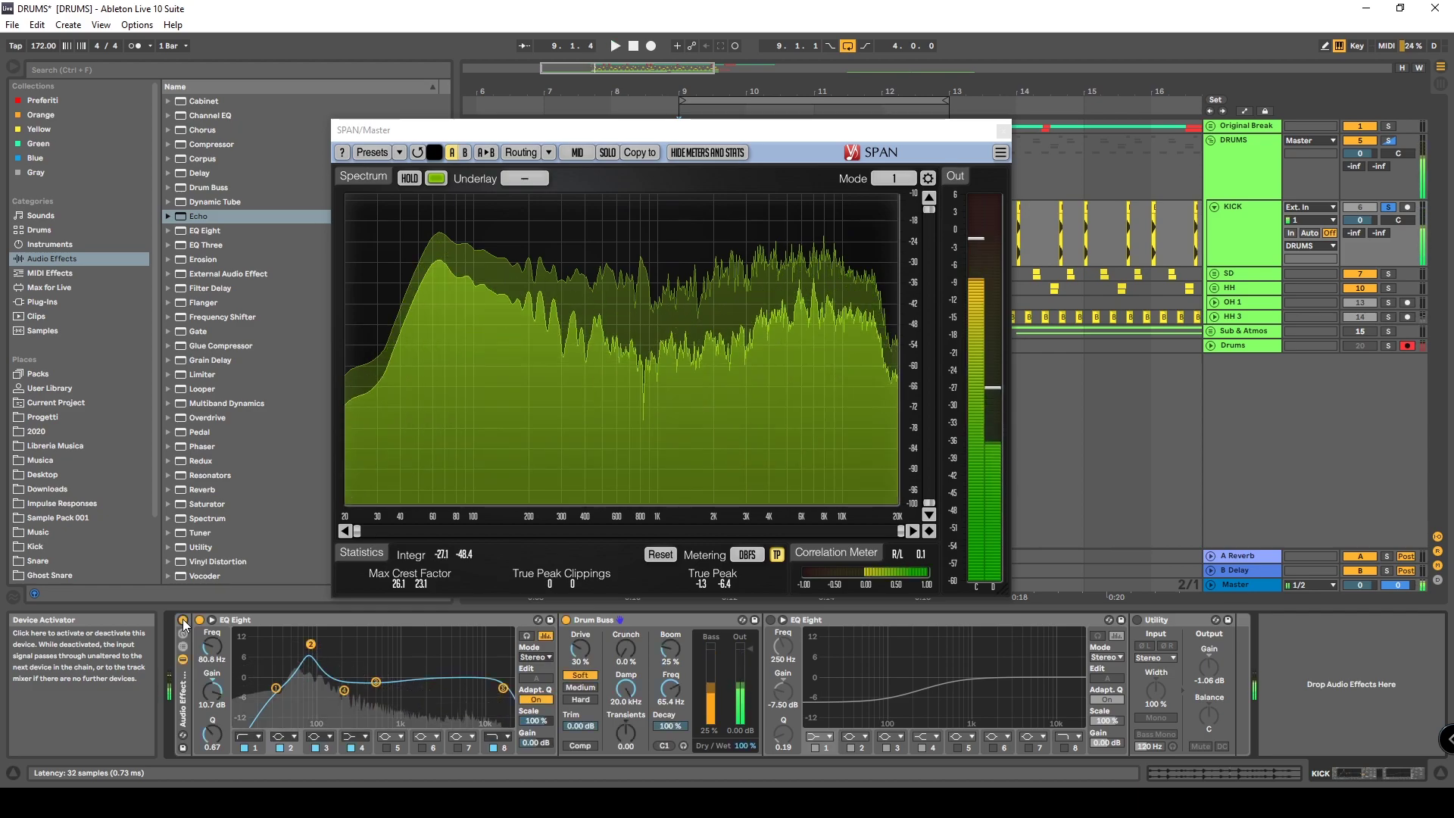
{"action": "key", "text": "space"}
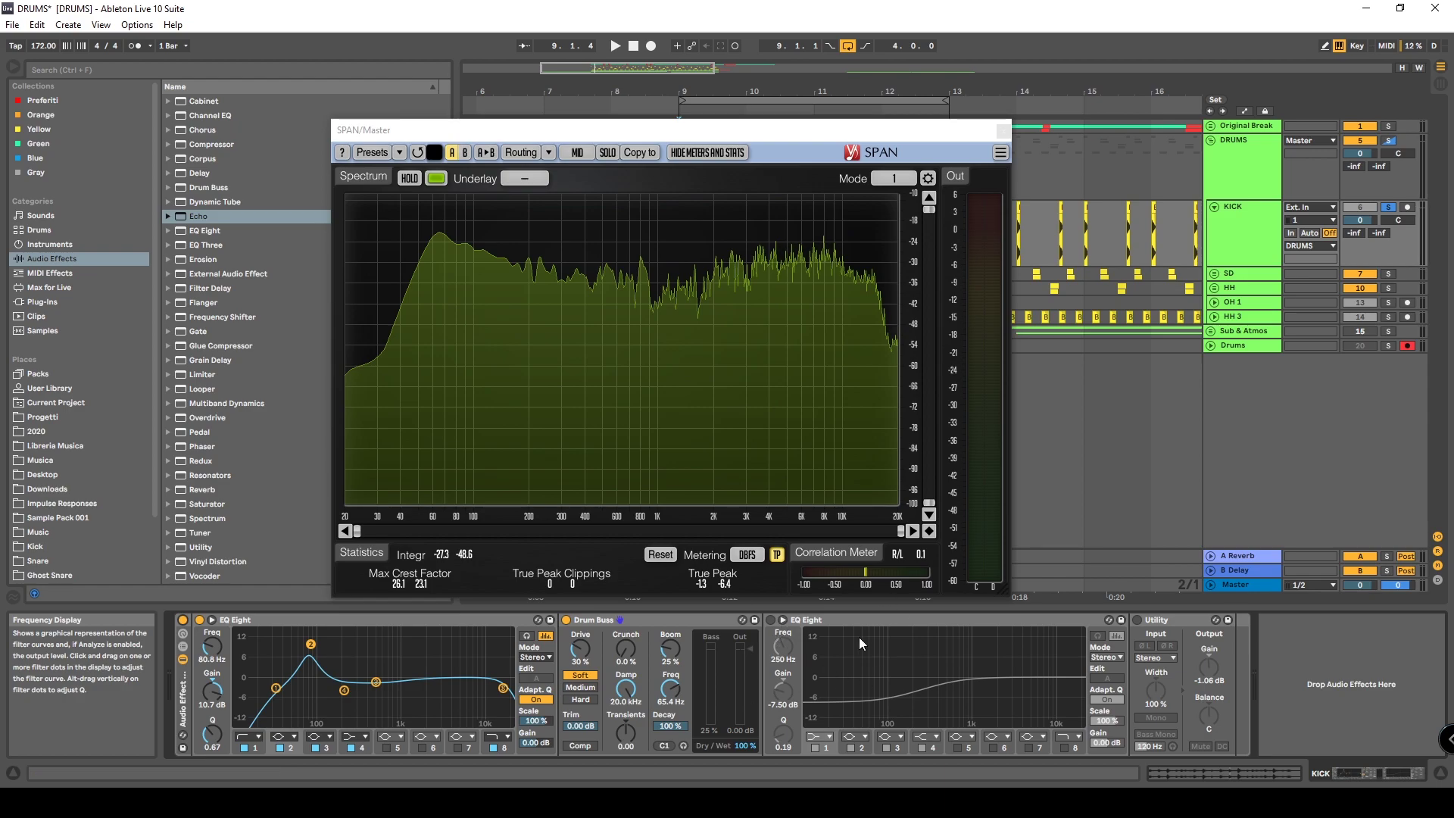
Enable the KICK track's second EQ Eight and its Utility, and audition the fully processed kick
{"action": "left_click", "coordinate": [771, 620]}
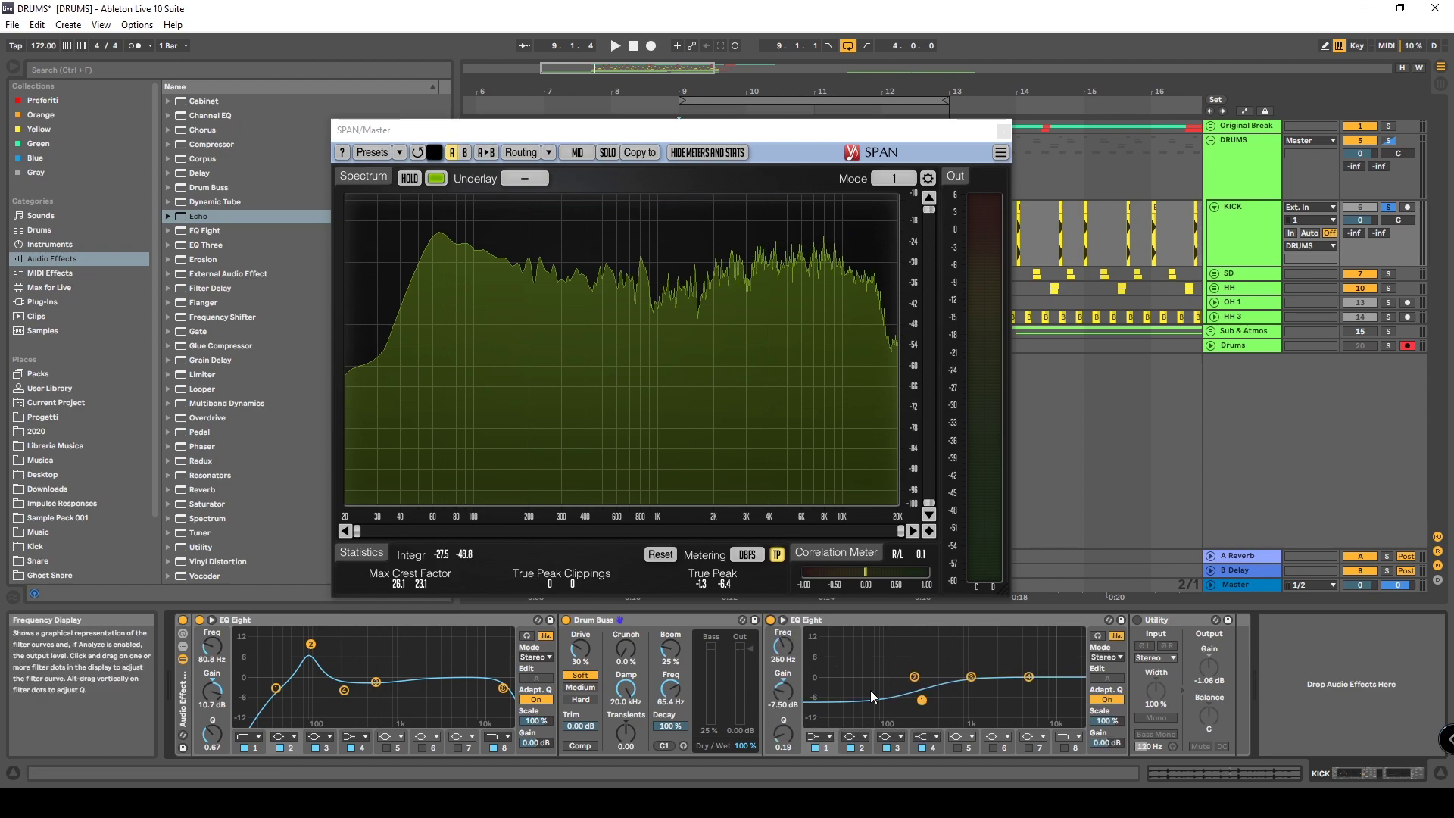
{"action": "left_click", "coordinate": [1137, 619]}
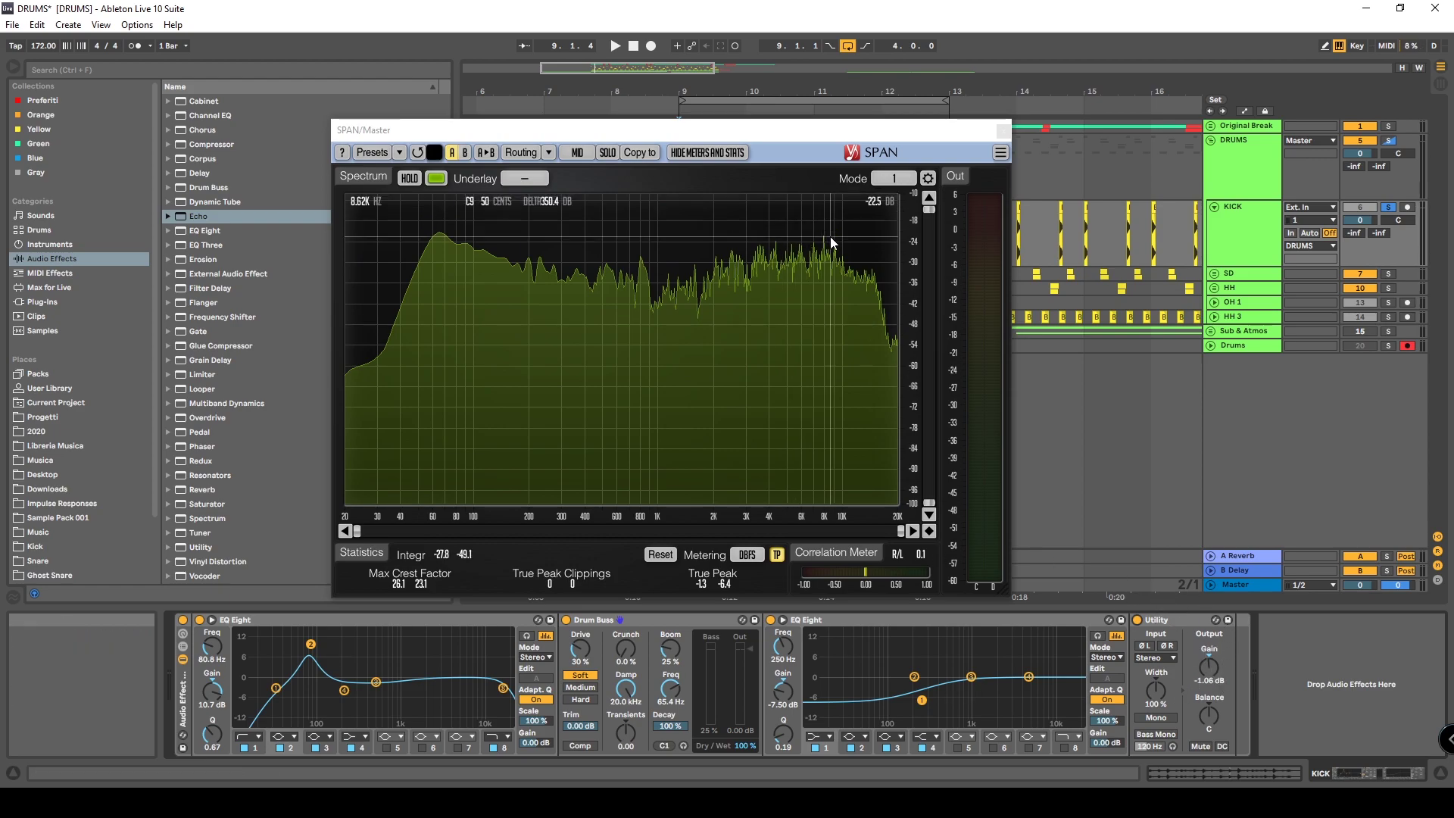
{"action": "key", "text": "space"}
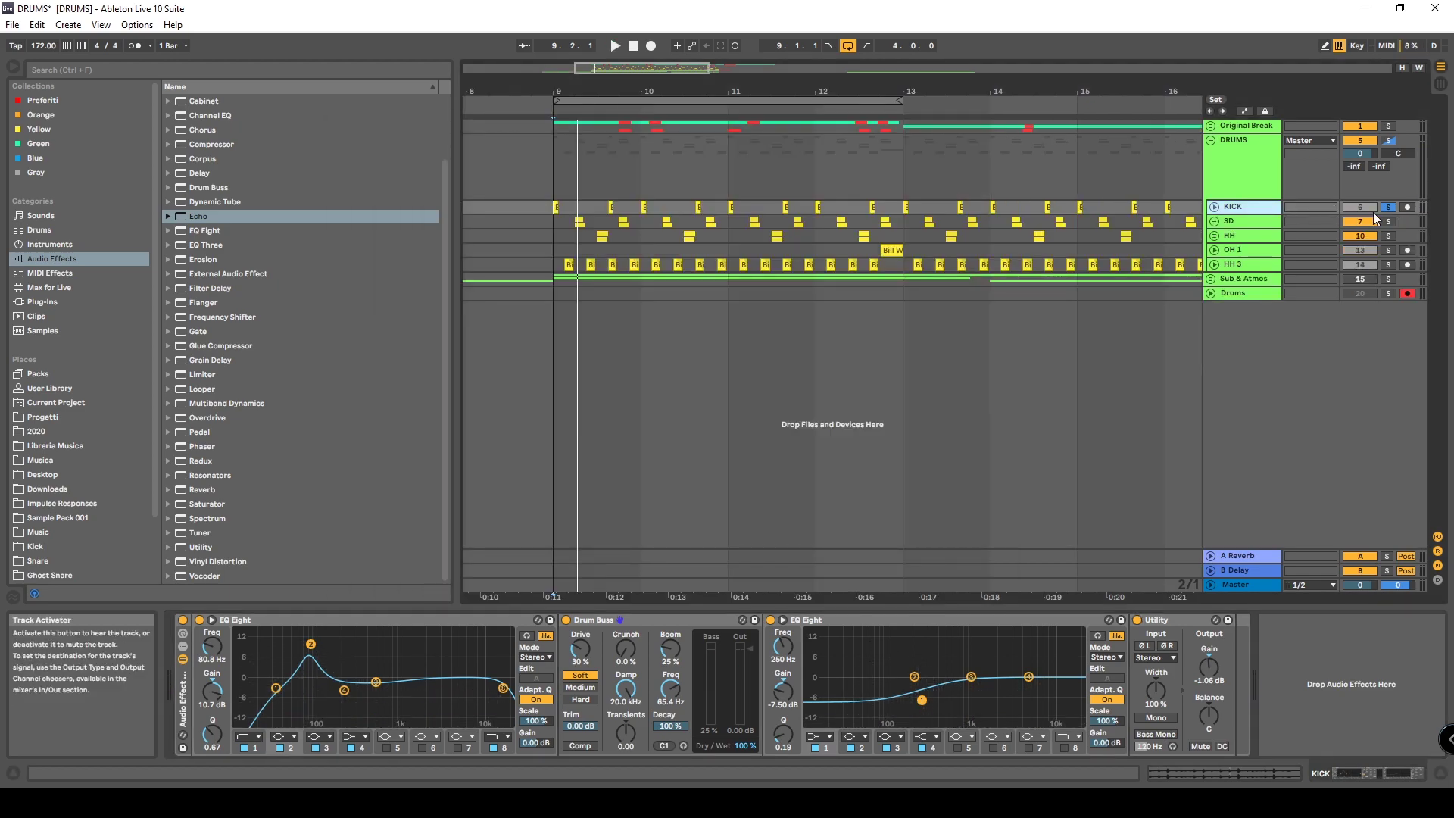
Unfold the SD group and show the SNARE 1 track's device chain from its beginning
{"action": "left_click", "coordinate": [1214, 221]}
{"action": "left_click", "coordinate": [1249, 261]}
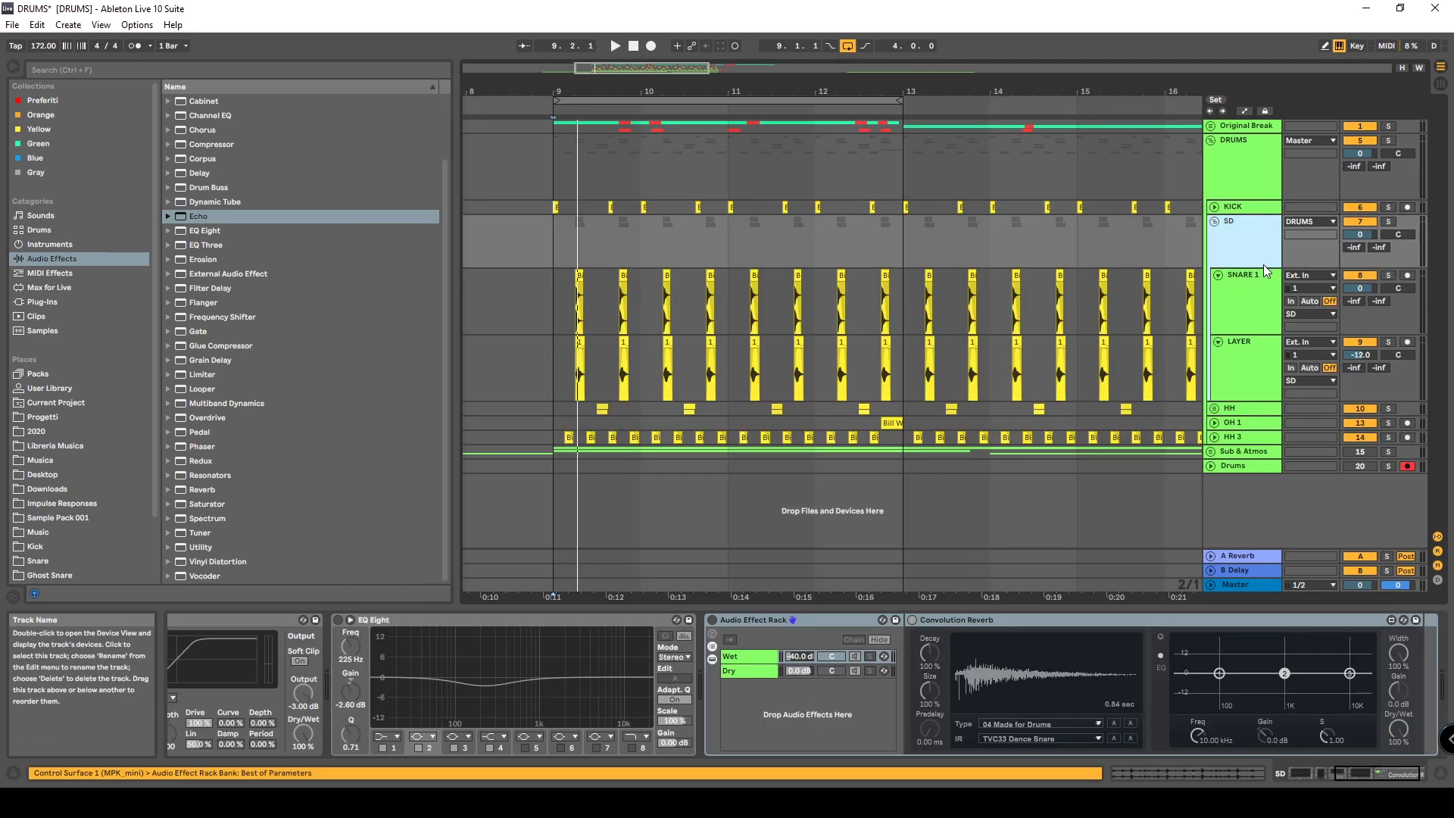
{"action": "left_click", "coordinate": [1242, 274]}
{"action": "left_click_drag", "start_coordinate": [1381, 770], "coordinate": [1243, 757]}
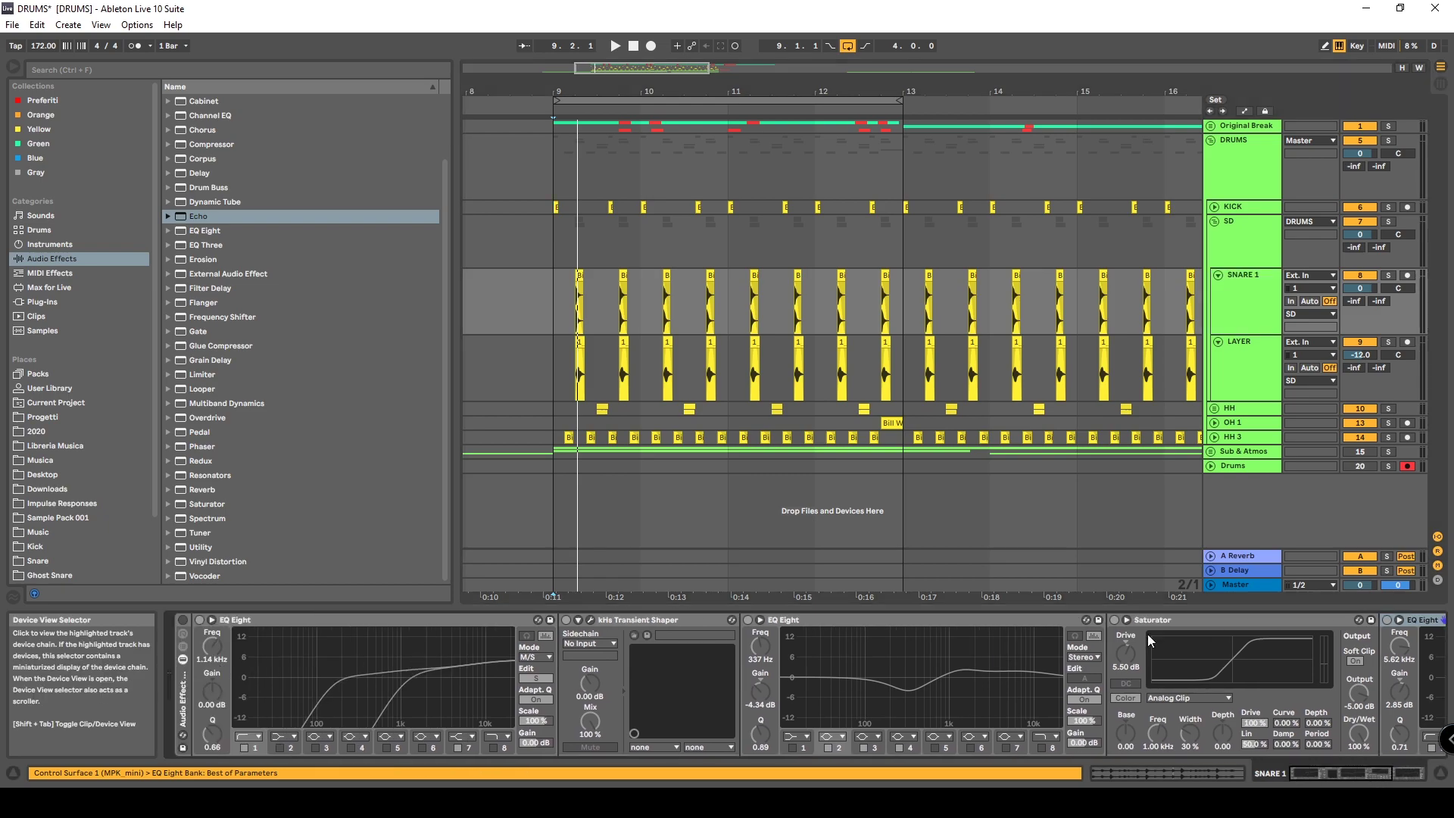
Show the SD group's own device chain from its first EQ Eight through the Compressor and Saturator
{"action": "left_click", "coordinate": [1234, 244]}
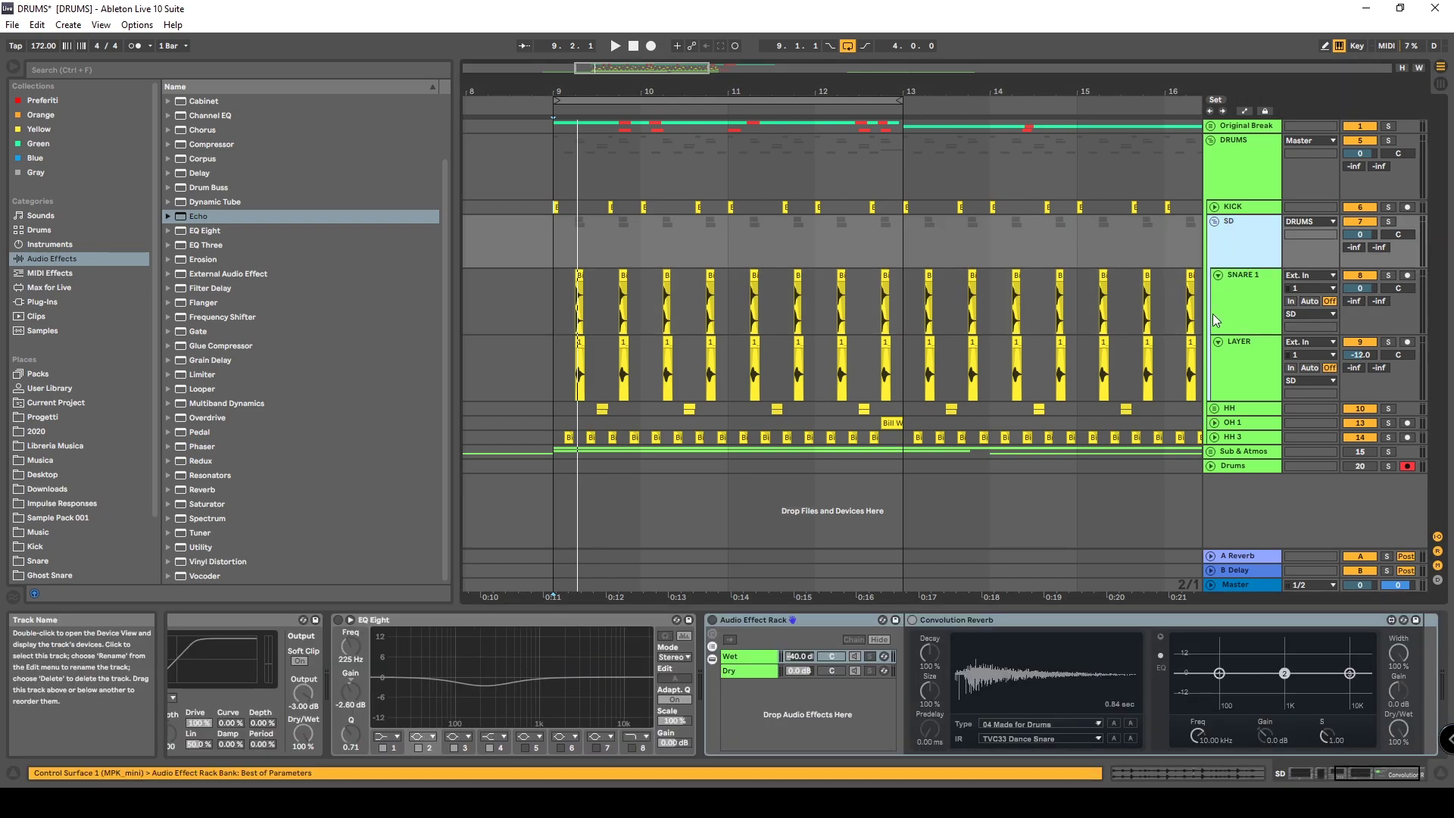
{"action": "left_click", "coordinate": [1371, 775]}
{"action": "left_click_drag", "start_coordinate": [1348, 780], "coordinate": [1272, 772]}
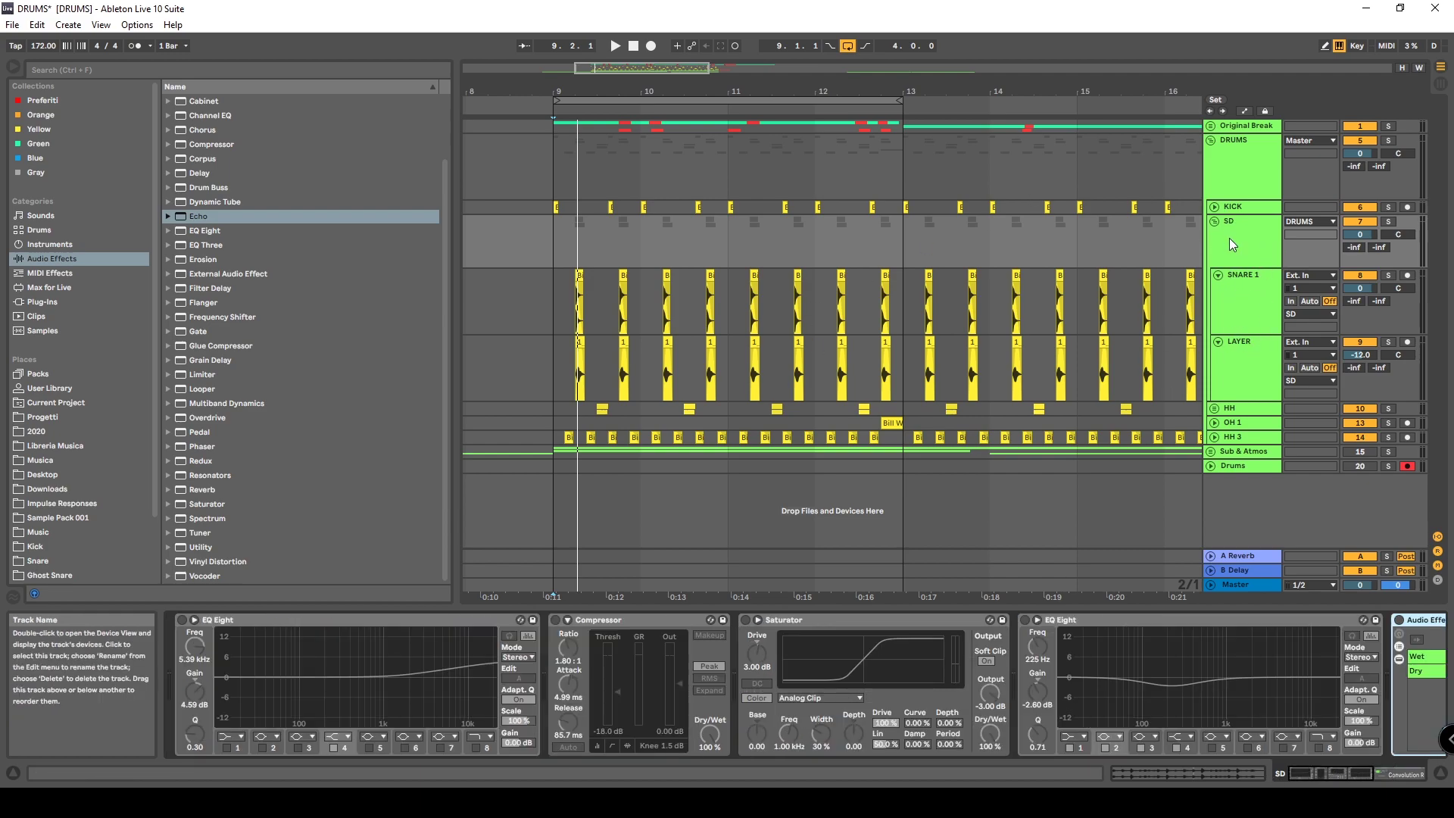
Return to the start of the SNARE 1 device chain and select bars 13 to 15 on the Original Break track
{"action": "left_click", "coordinate": [1249, 303]}
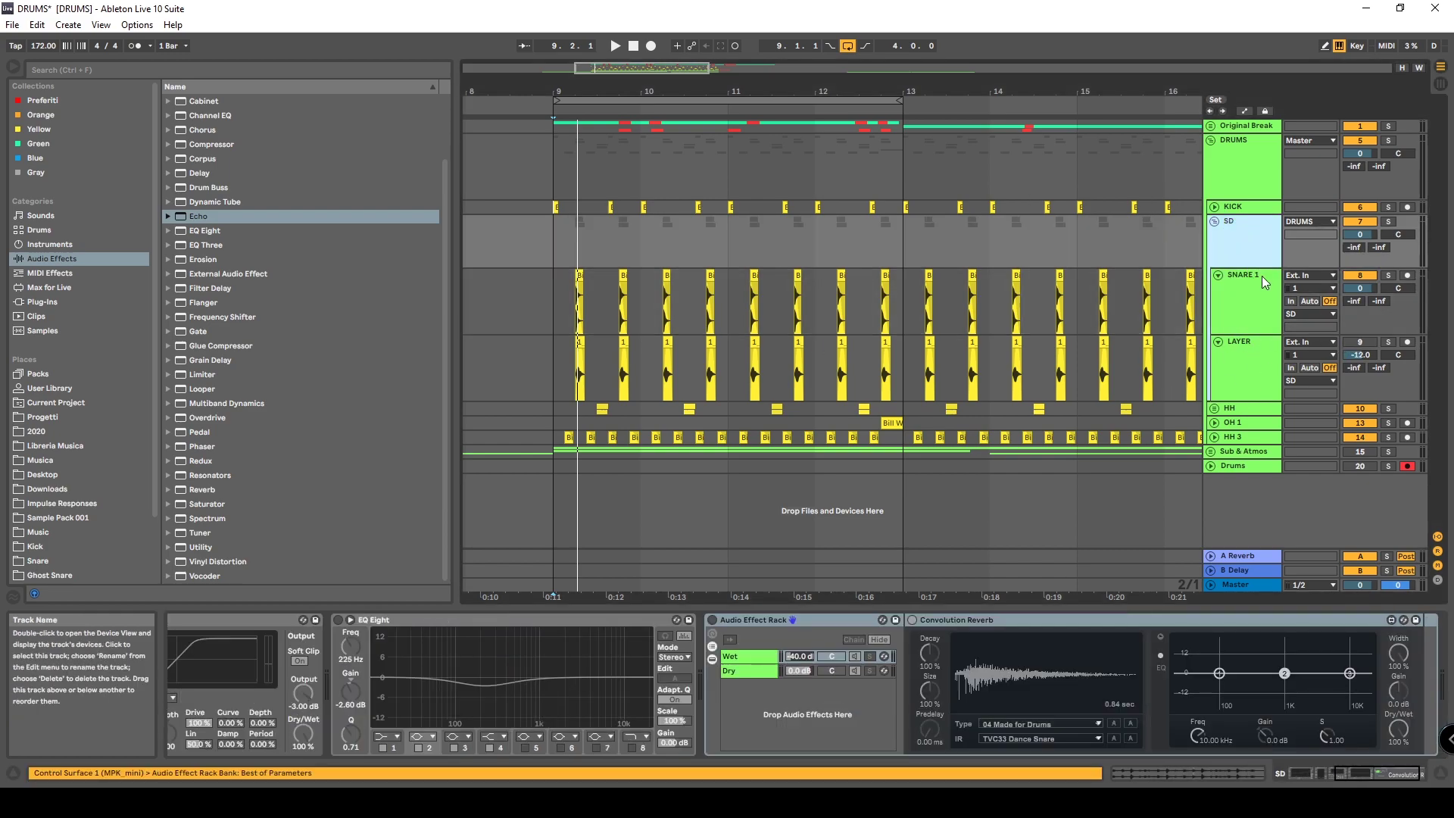
{"action": "left_click_drag", "start_coordinate": [1365, 772], "coordinate": [1341, 772]}
{"action": "left_click_drag", "start_coordinate": [557, 302], "coordinate": [611, 285]}
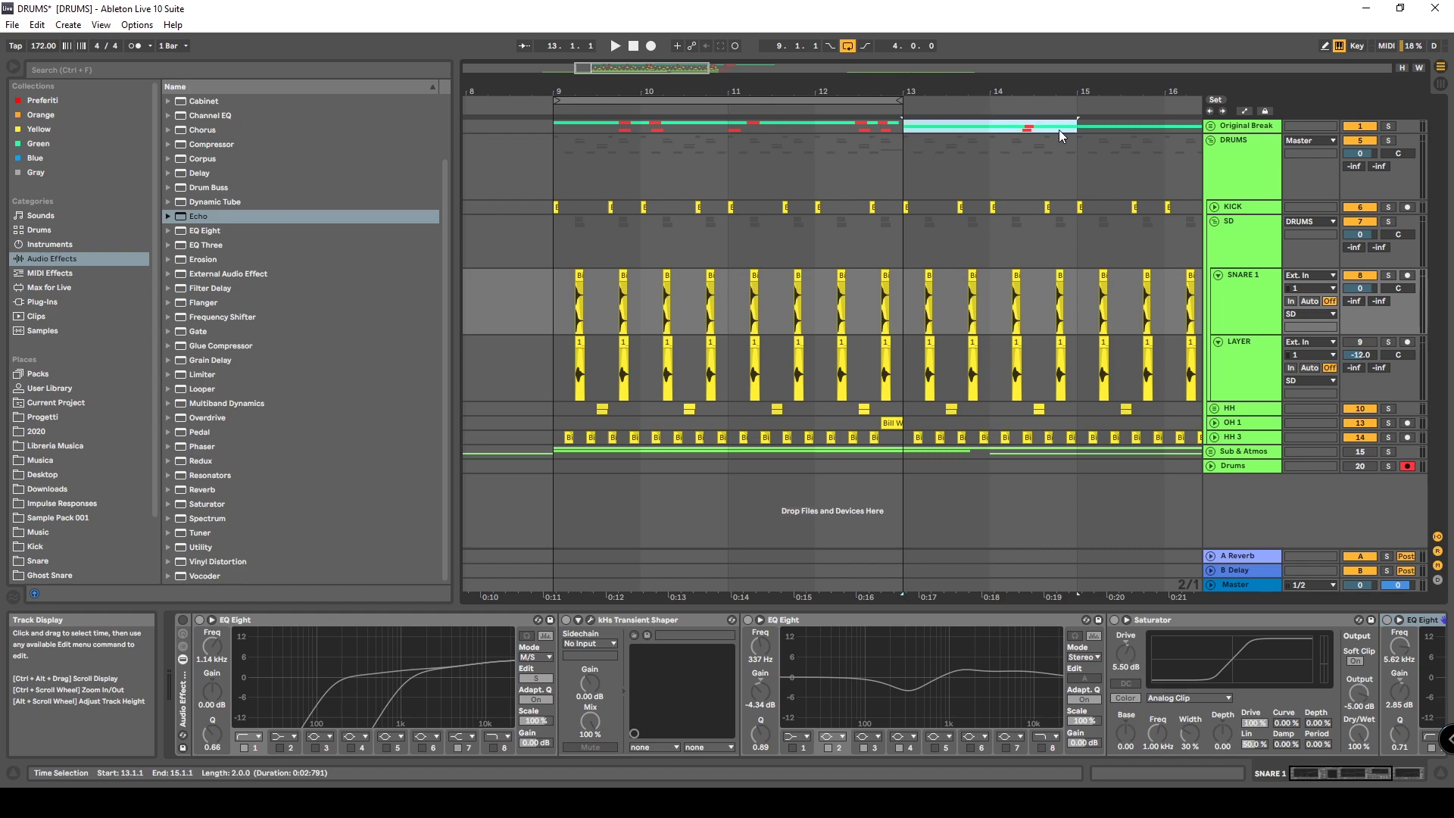
Select the first SNARE 1 clip and activate the track's effect rack with only the first EQ Eight running
{"action": "left_click", "coordinate": [910, 247]}
{"action": "left_click", "coordinate": [576, 303]}
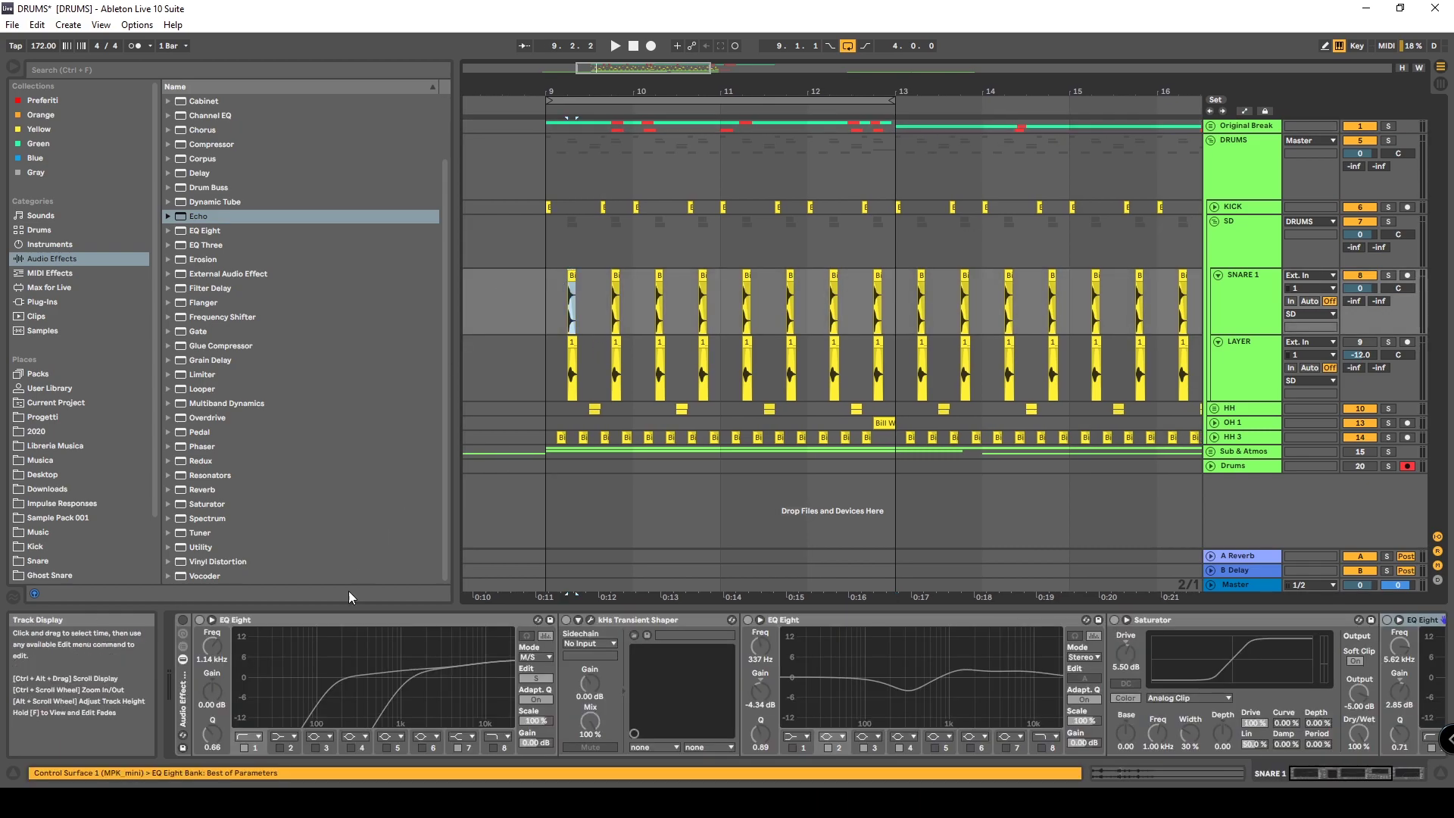
{"action": "left_click", "coordinate": [566, 620]}
{"action": "left_click", "coordinate": [748, 619]}
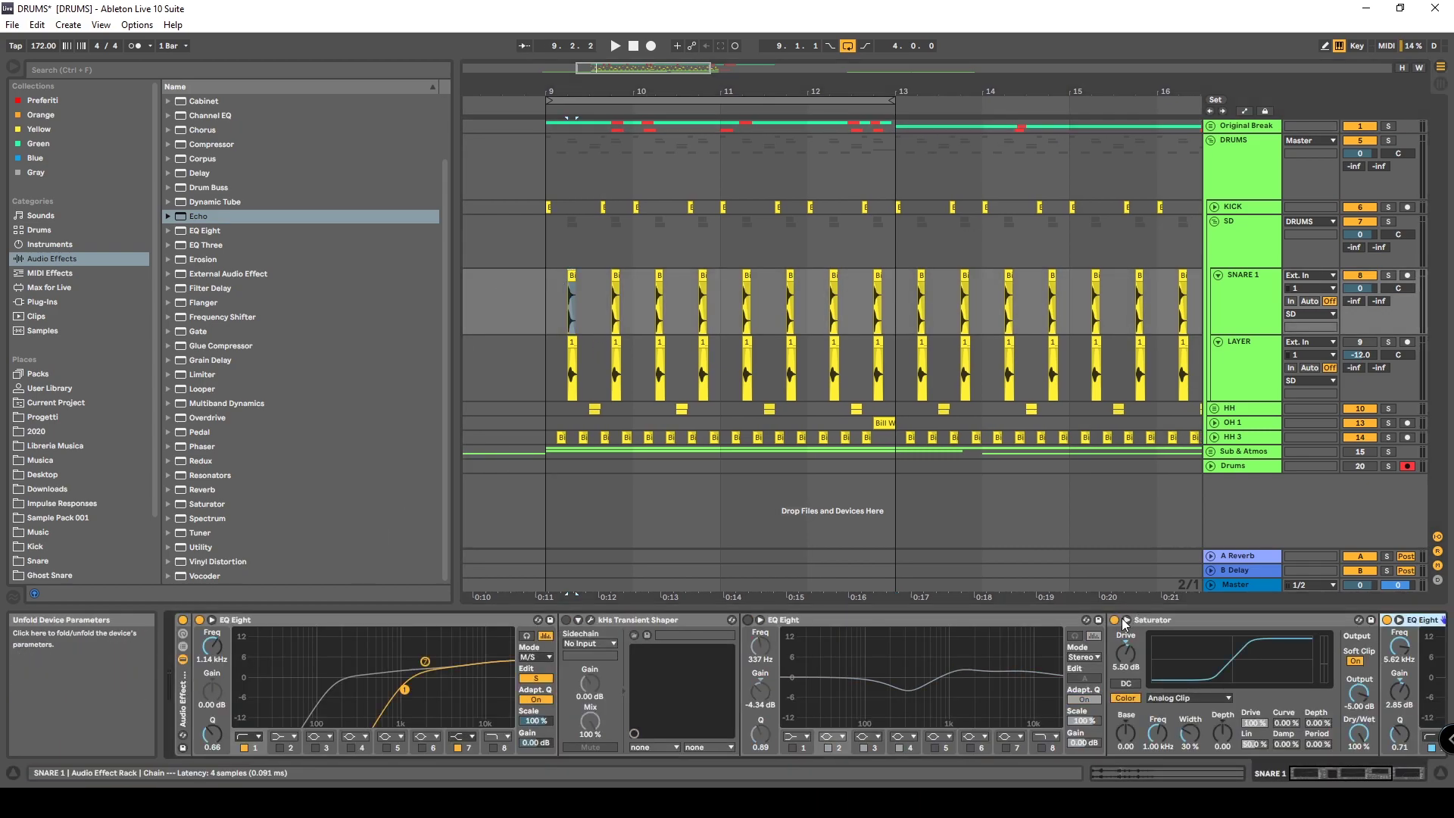
Review the M/S mode of SNARE 1's first EQ Eight, comparing its Mid and Side filter curves
{"action": "left_click", "coordinate": [539, 657]}
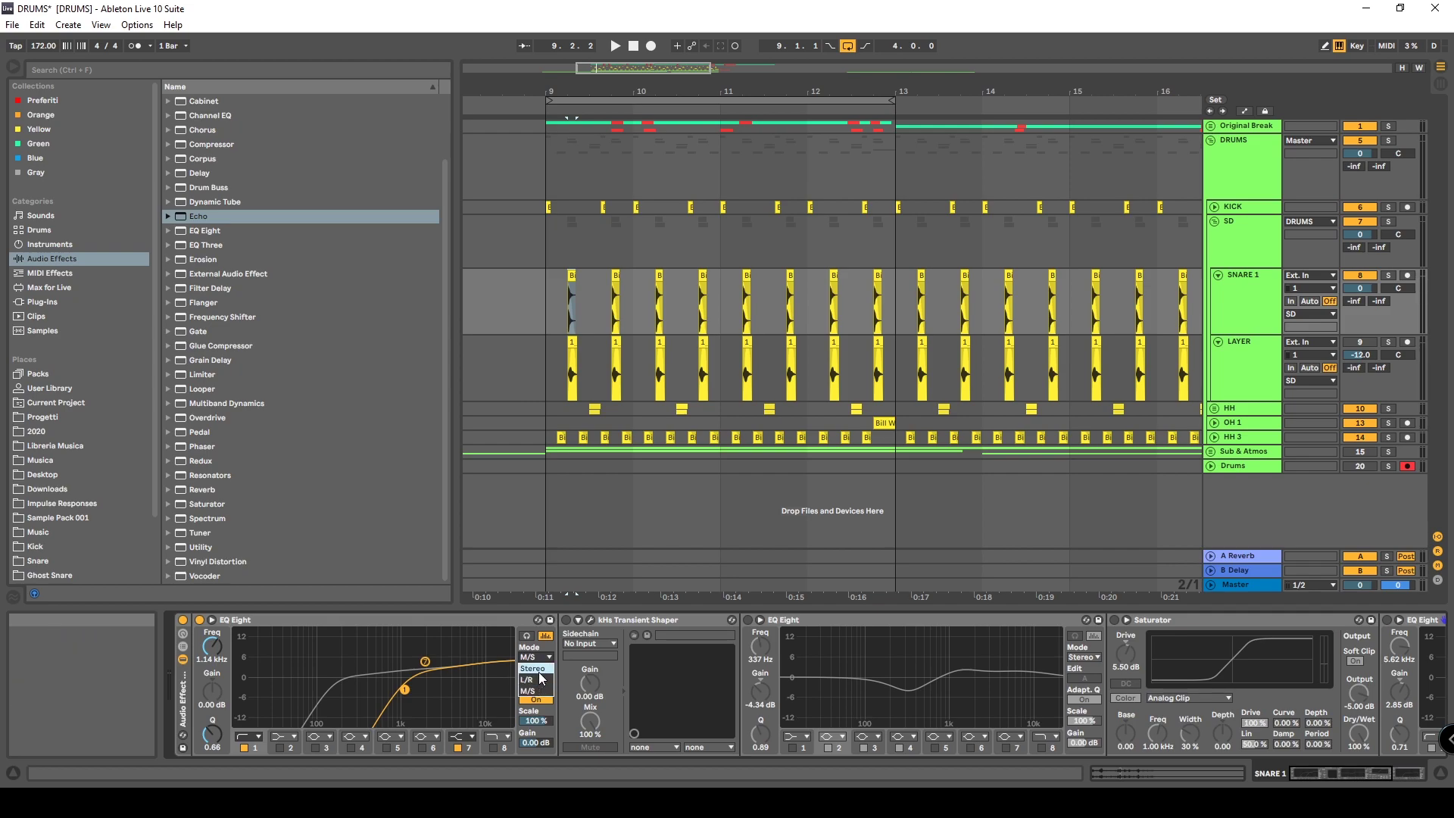
{"action": "left_click", "coordinate": [532, 656]}
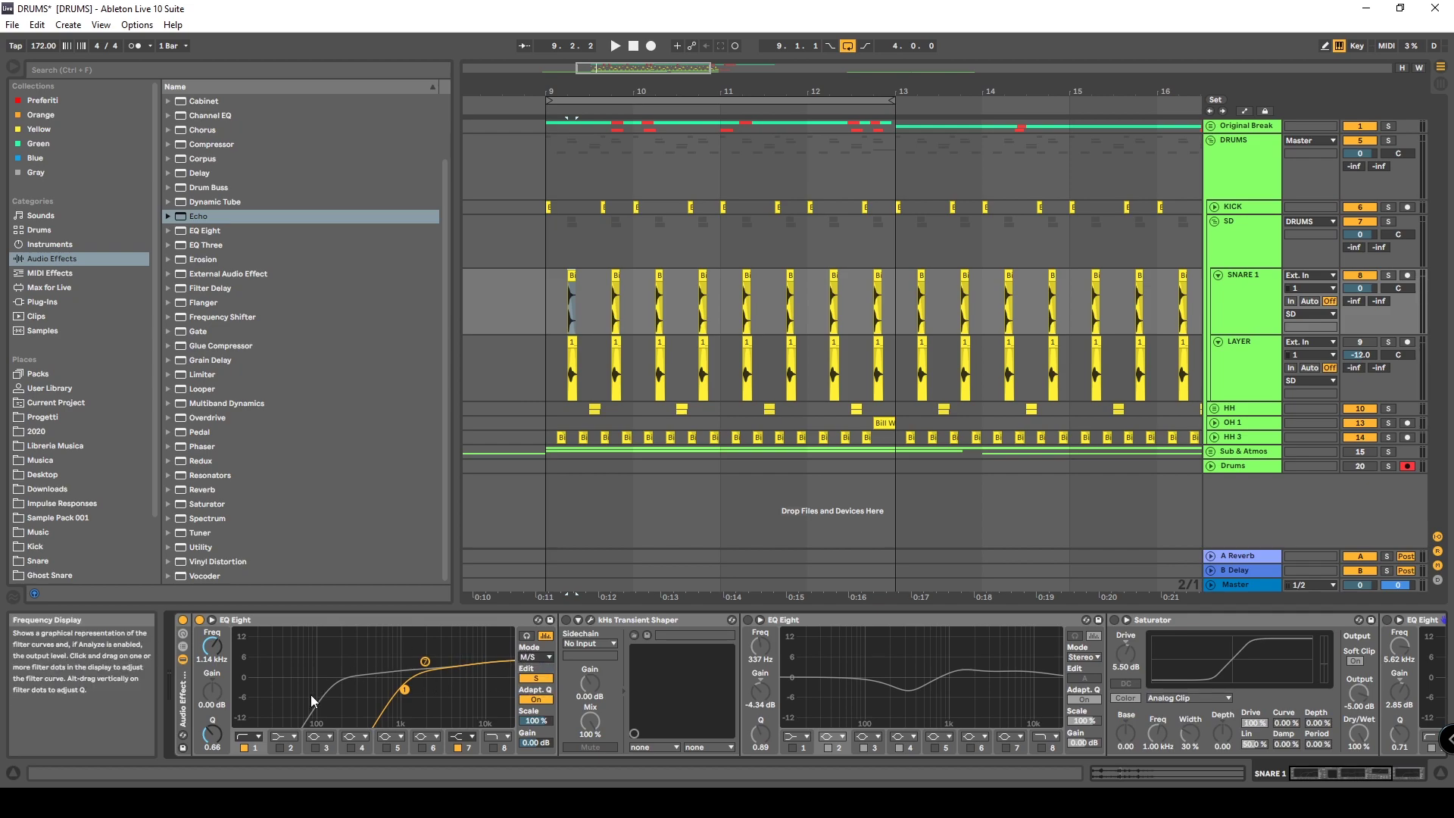
{"action": "left_click", "coordinate": [405, 678]}
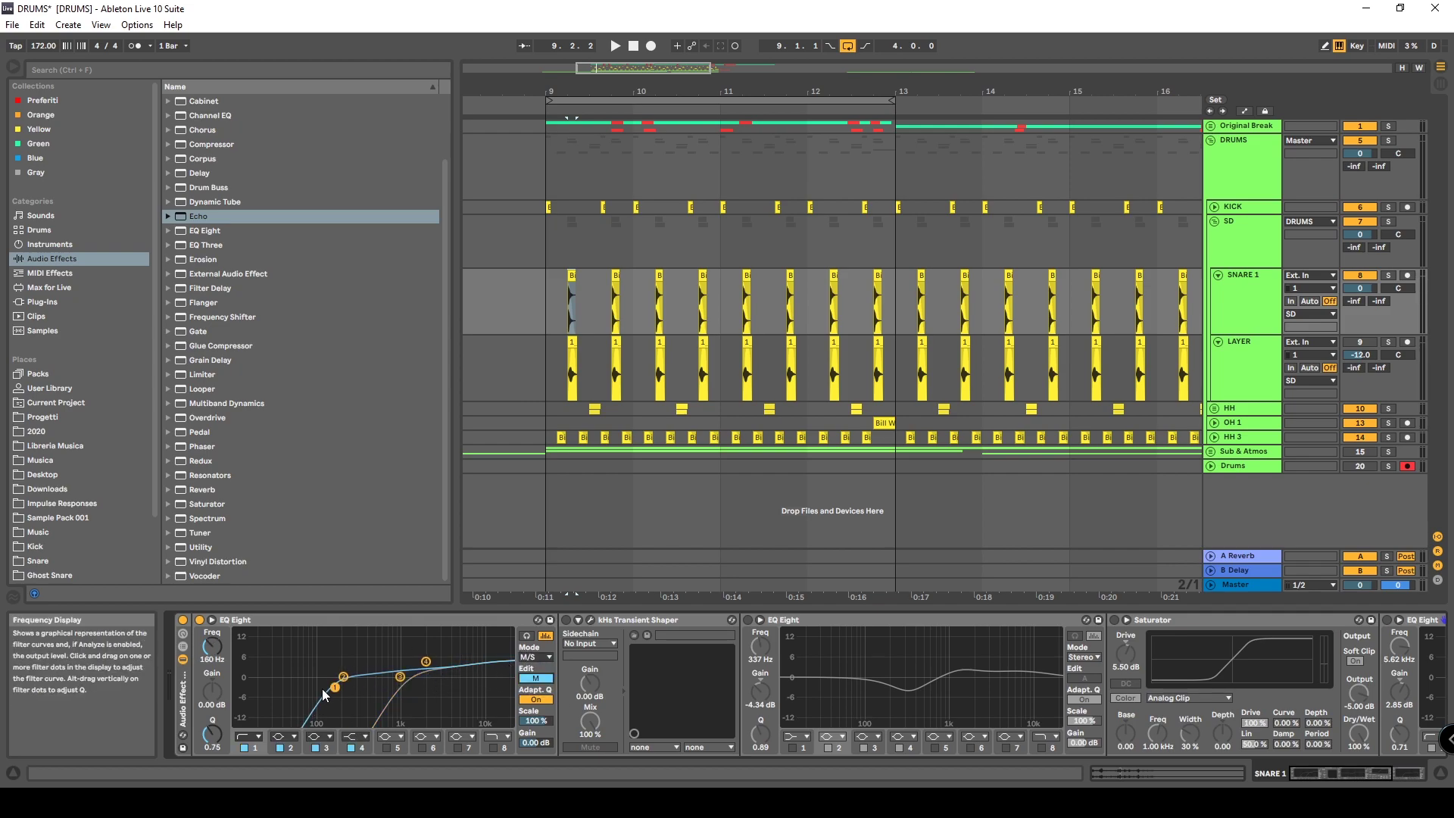
{"action": "left_click", "coordinate": [536, 678]}
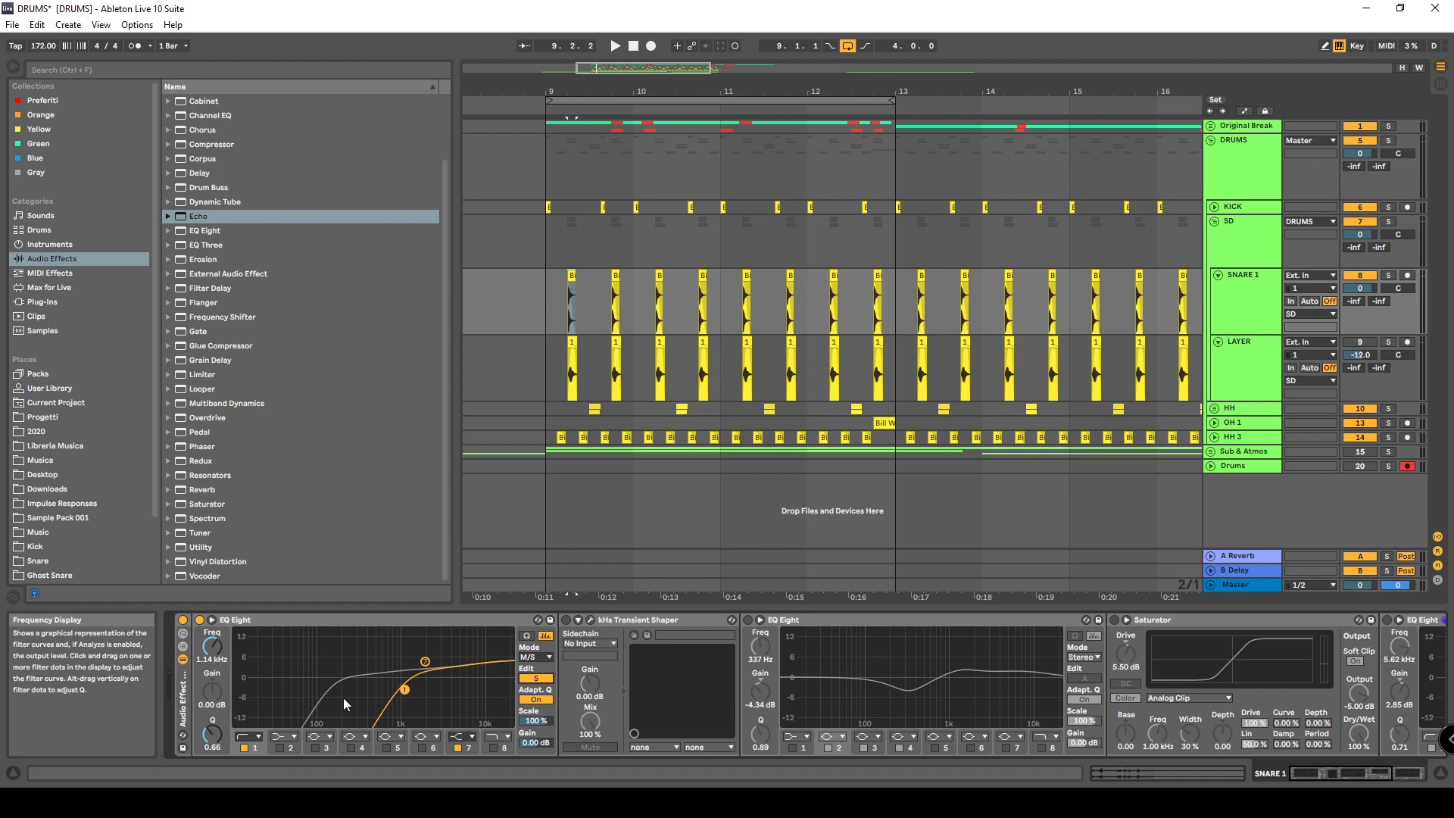
Solo SNARE 1 and audition it with its first EQ Eight bypassed and enabled
{"action": "left_click", "coordinate": [203, 621]}
{"action": "left_click", "coordinate": [200, 620]}
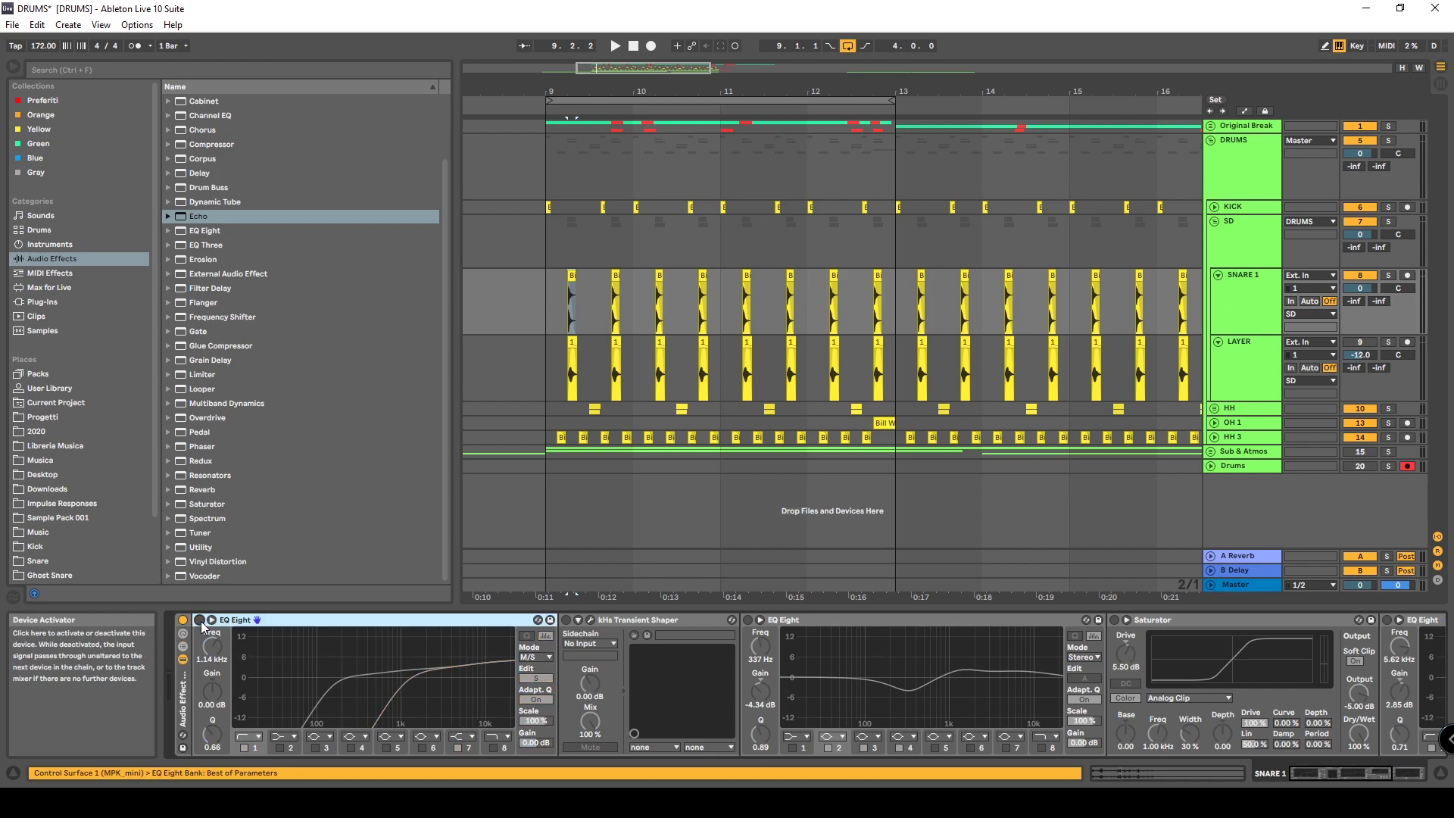
{"action": "key", "text": "space"}
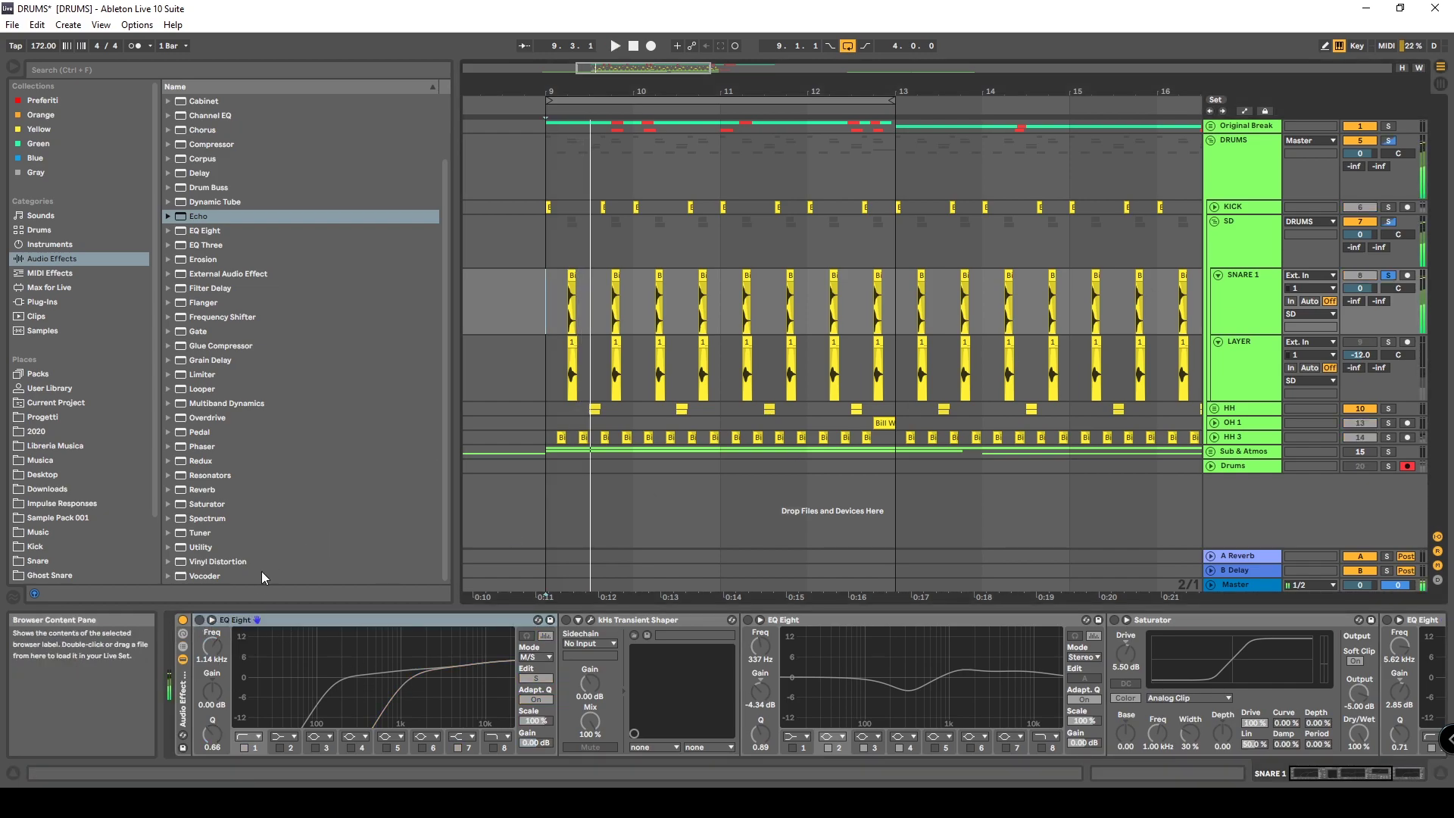
{"action": "left_click", "coordinate": [202, 619]}
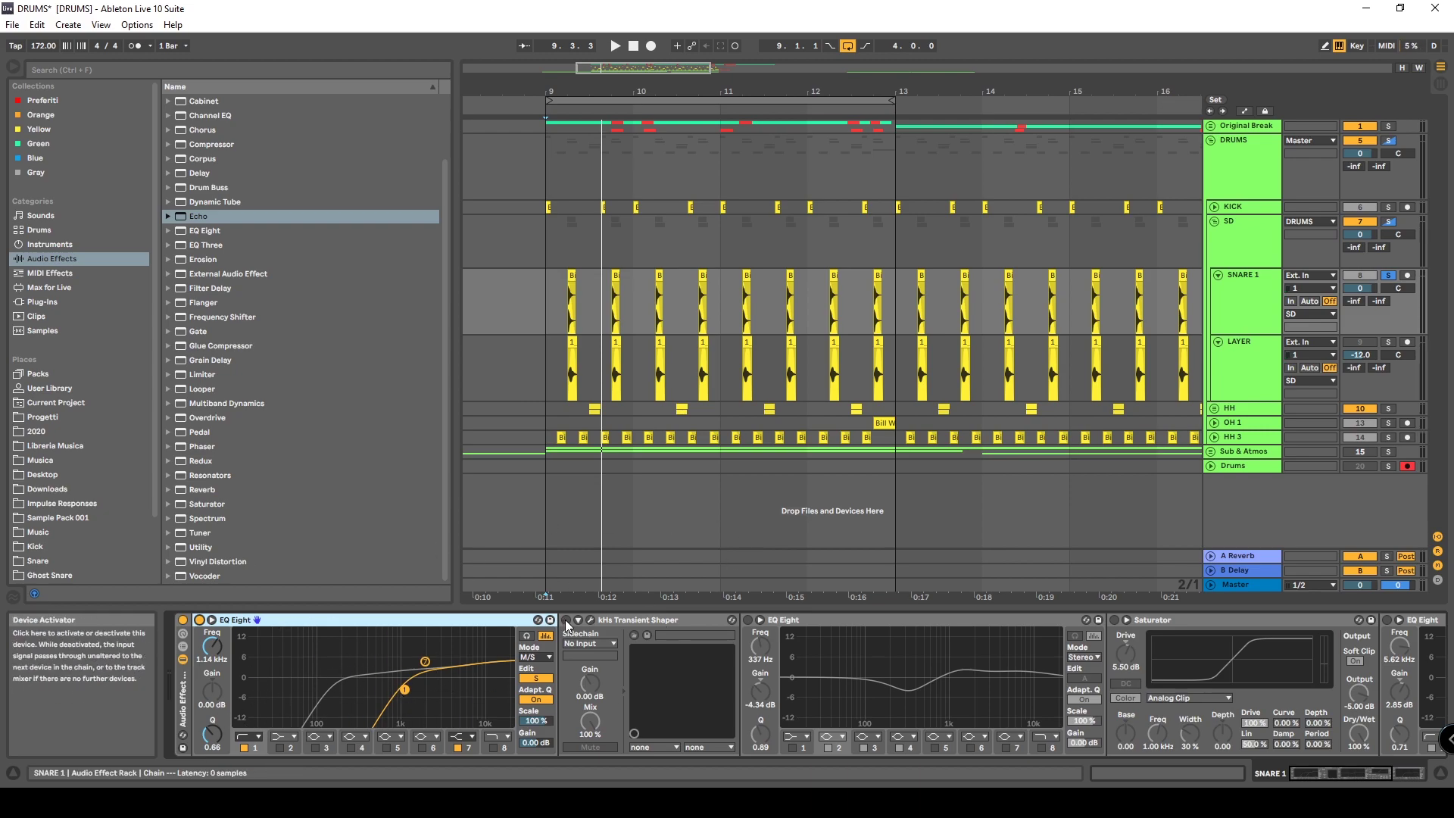
Enable kHs Transient Shaper on SNARE 1 and show its plug-in window clear of the arrangement
{"action": "left_click", "coordinate": [611, 619]}
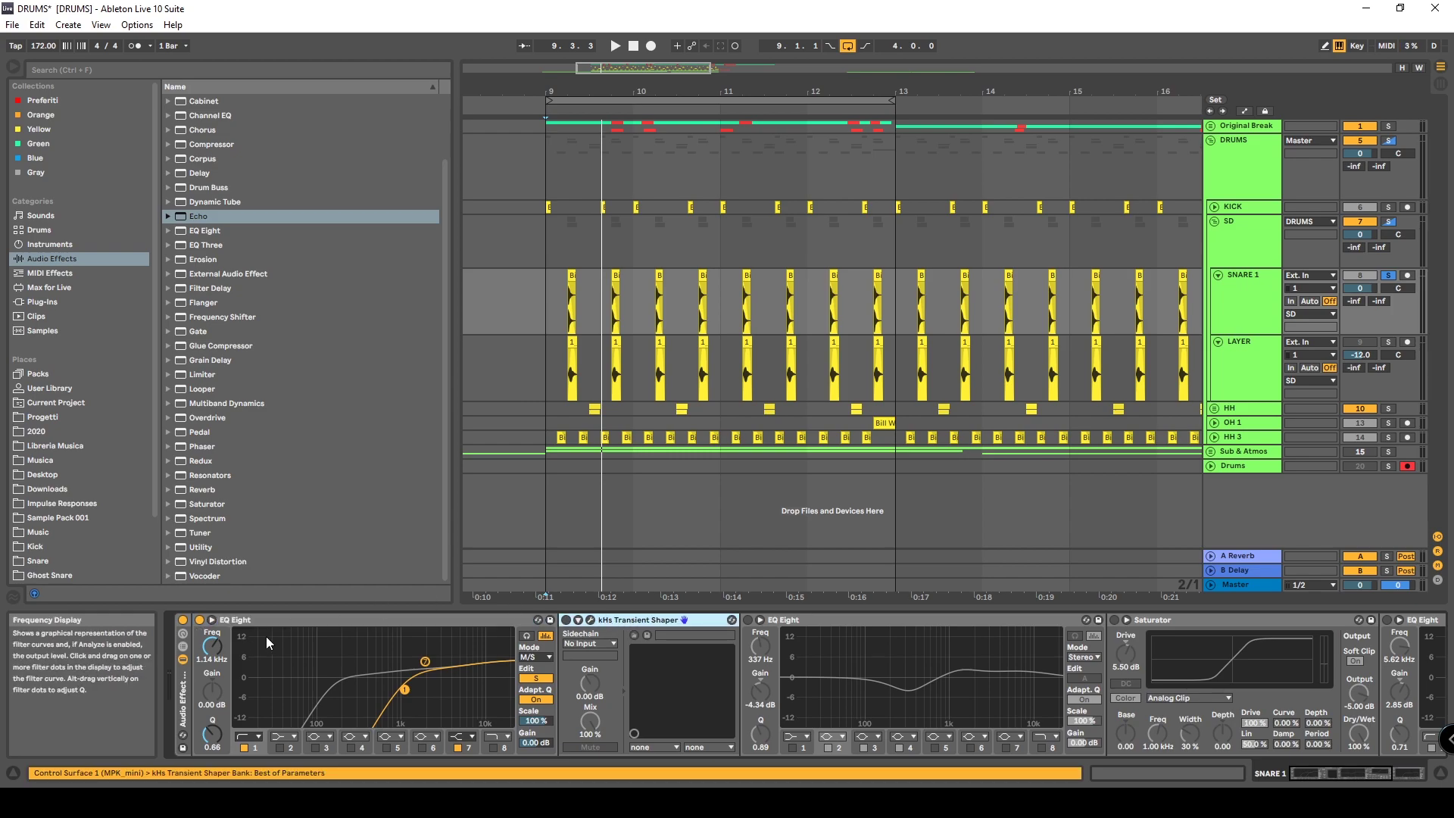
{"action": "left_click", "coordinate": [566, 619]}
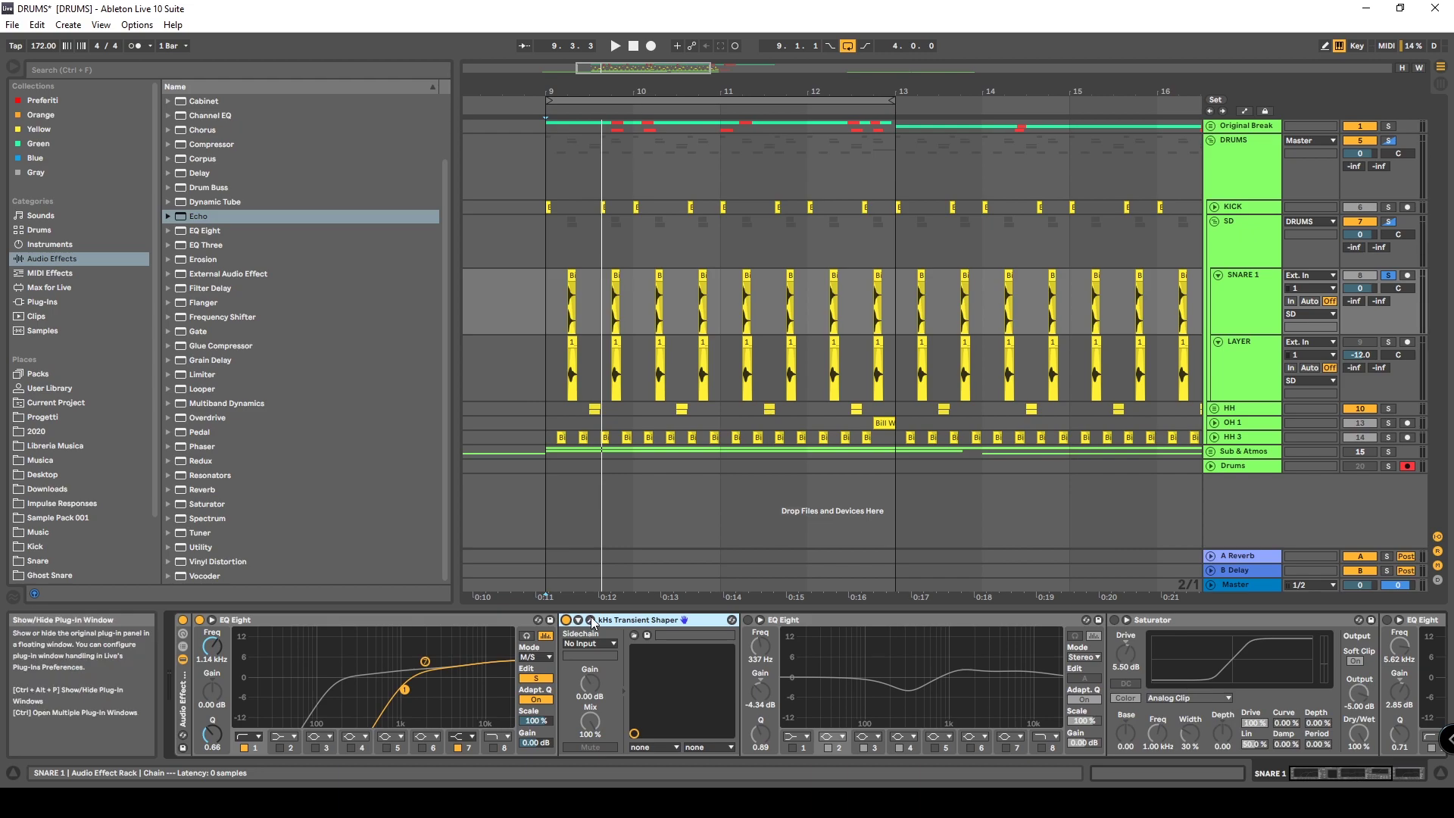
{"action": "left_click", "coordinate": [592, 619]}
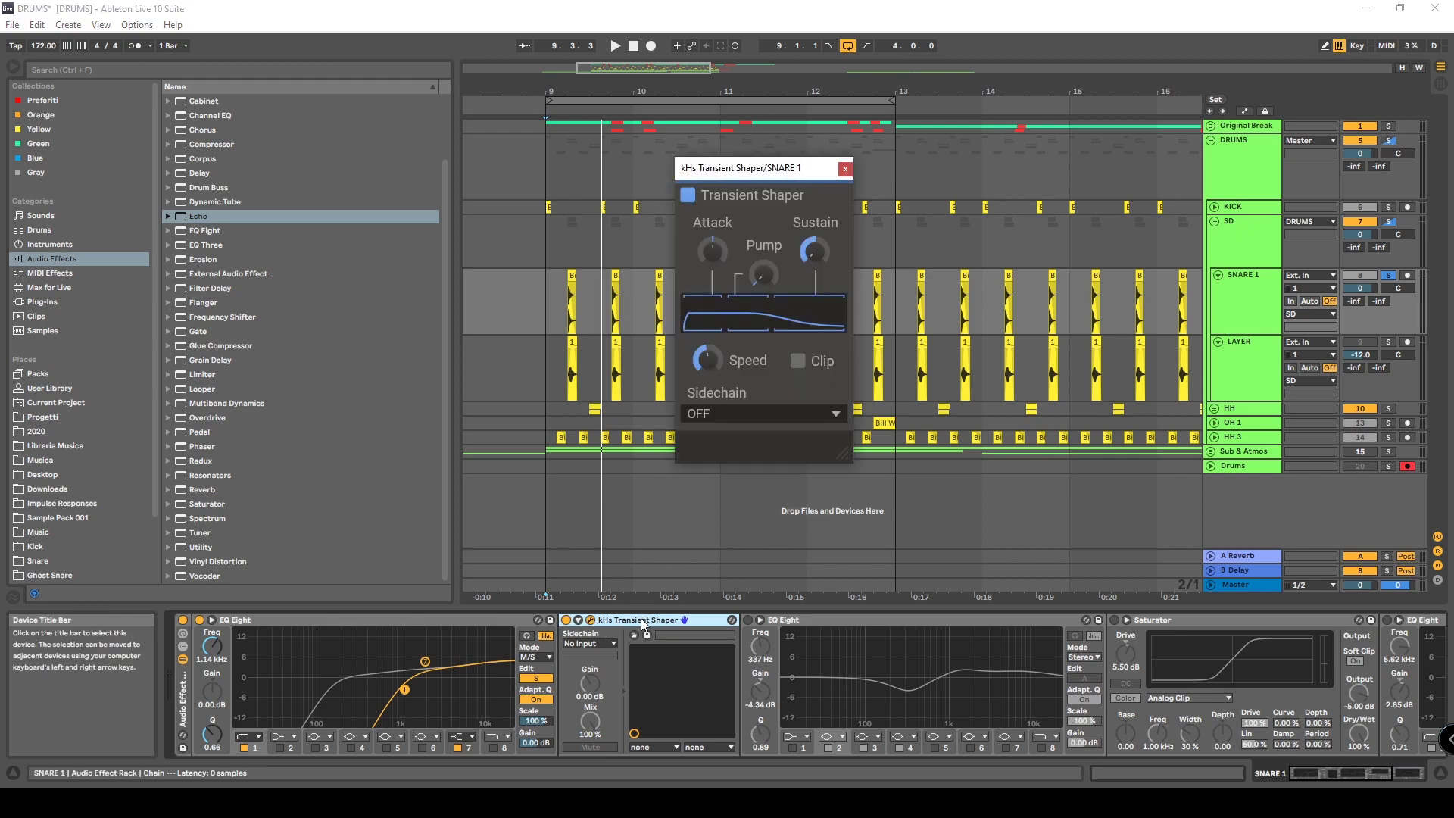
{"action": "left_click_drag", "start_coordinate": [751, 175], "coordinate": [403, 193]}
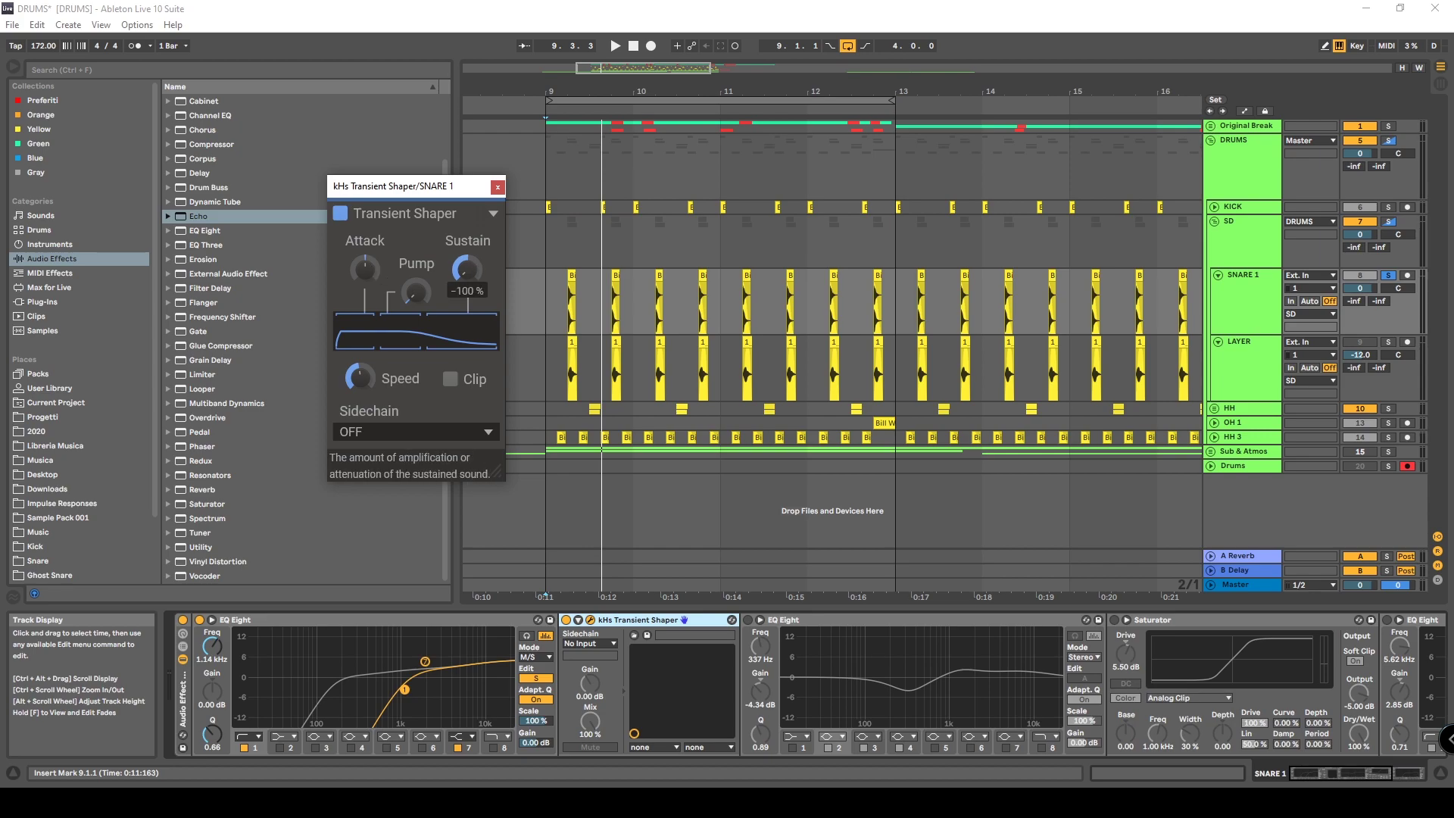
Compare SNARE 1 with and without the Transient Shaper, loop the first hit from 9.2.1 for one beat, and close the plug-in window
{"action": "left_click", "coordinate": [570, 623]}
{"action": "key", "text": "space"}
{"action": "left_click", "coordinate": [568, 620]}
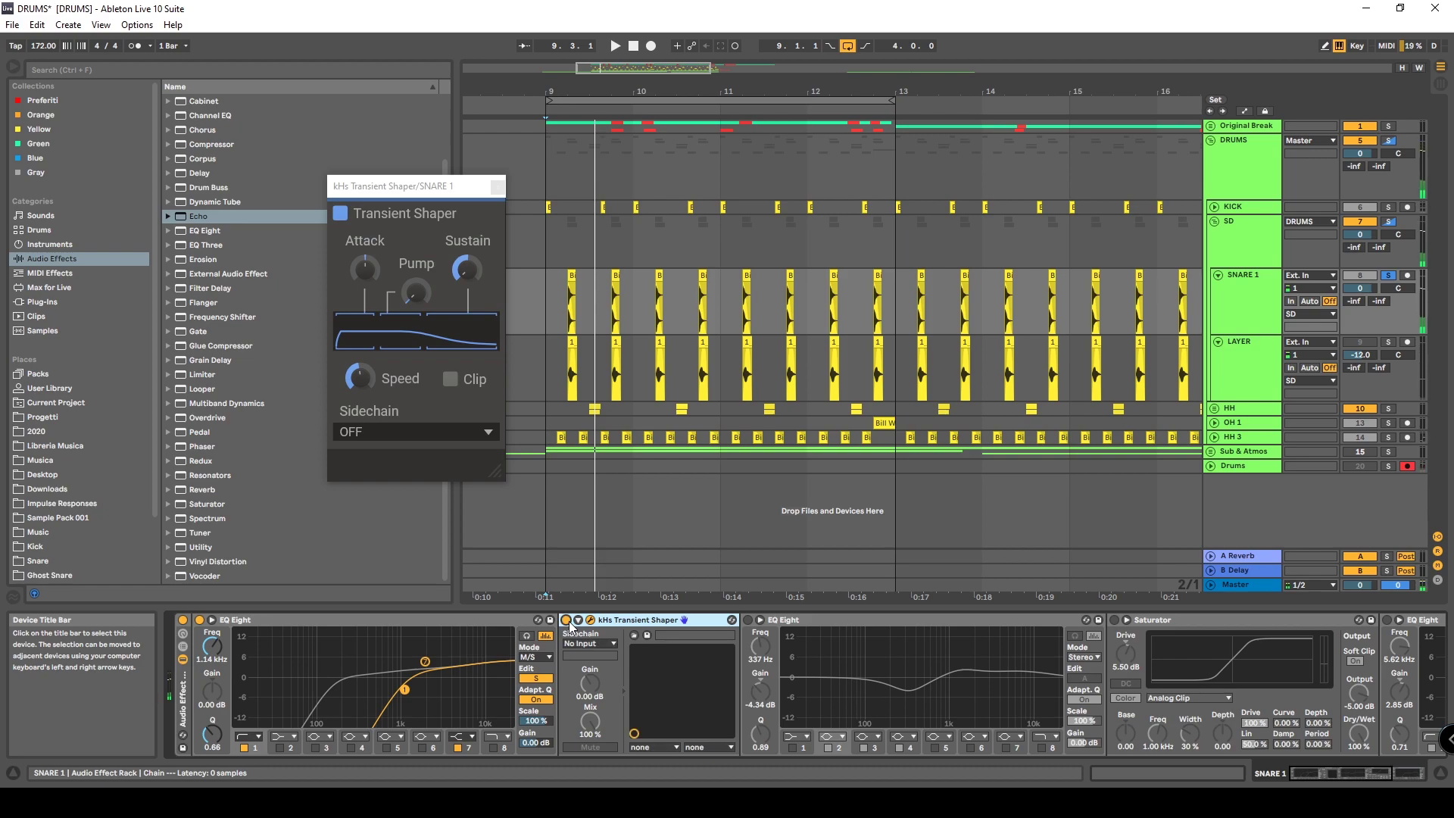
{"action": "left_click", "coordinate": [573, 303]}
{"action": "key", "text": "ctrl+l"}
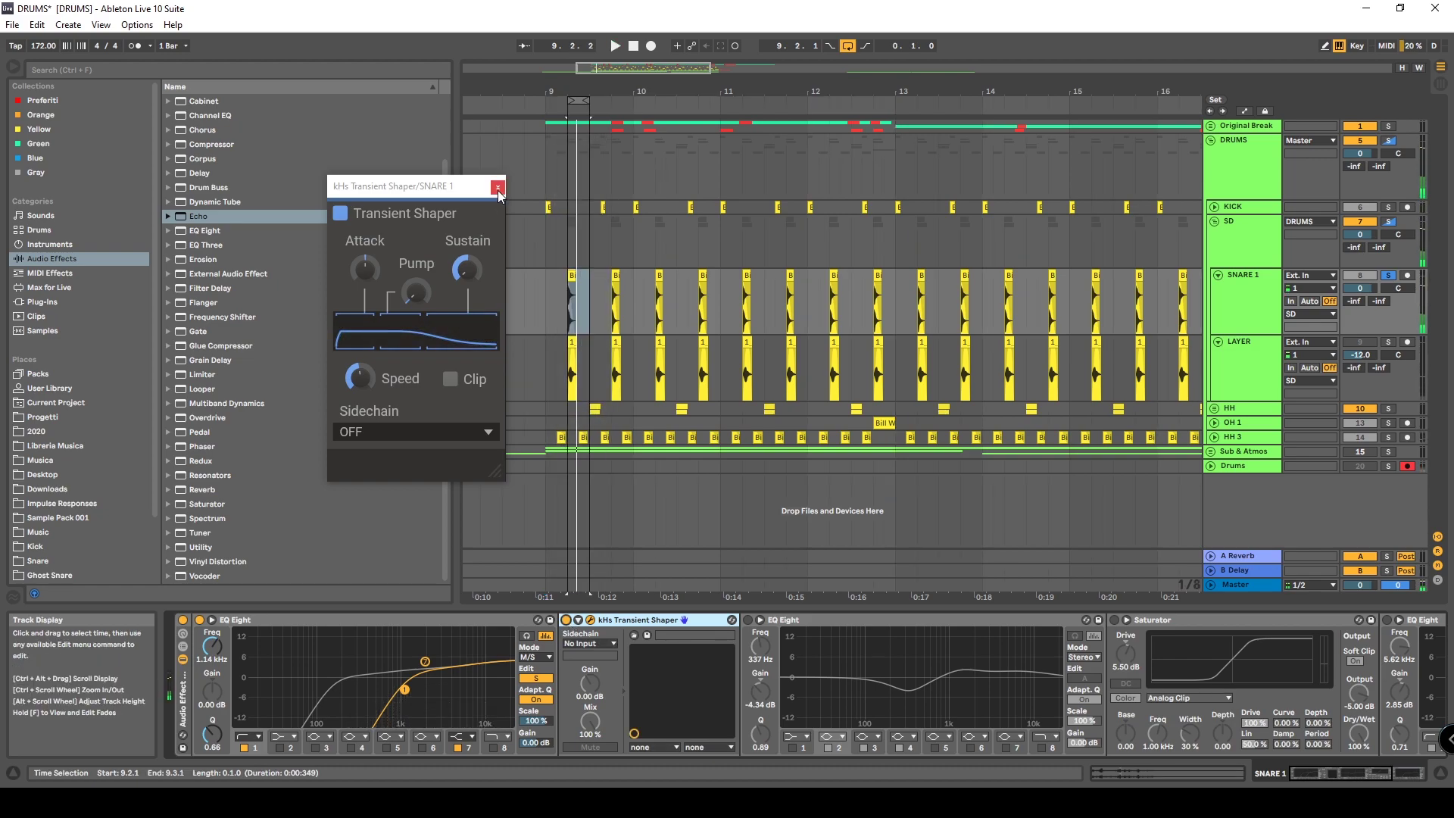
{"action": "left_click", "coordinate": [498, 186]}
Enable SNARE 1's second EQ Eight, inspect its 337 Hz cut, and compare the snare with it on and off
{"action": "left_click", "coordinate": [748, 619]}
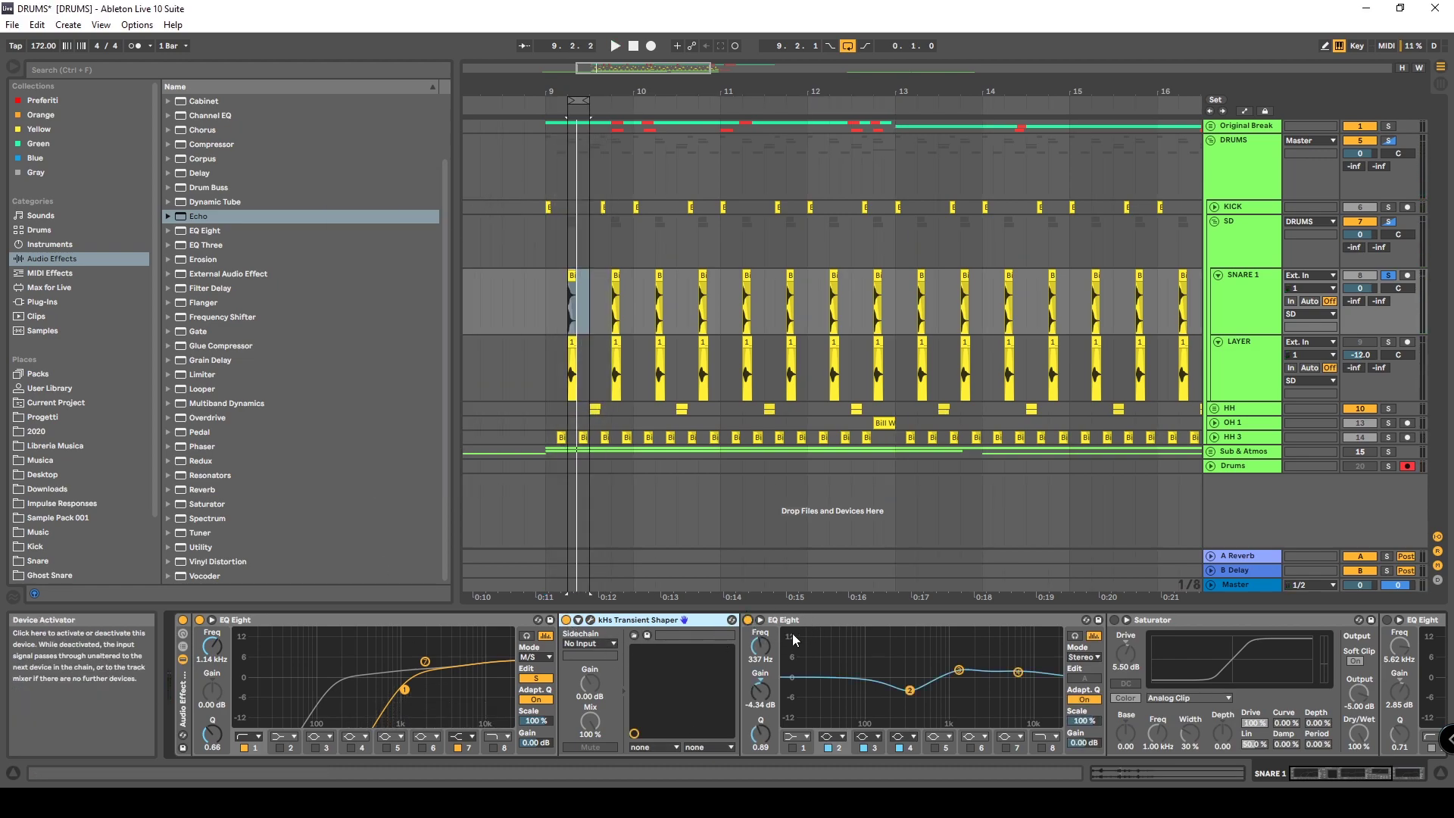
{"action": "left_click", "coordinate": [909, 691]}
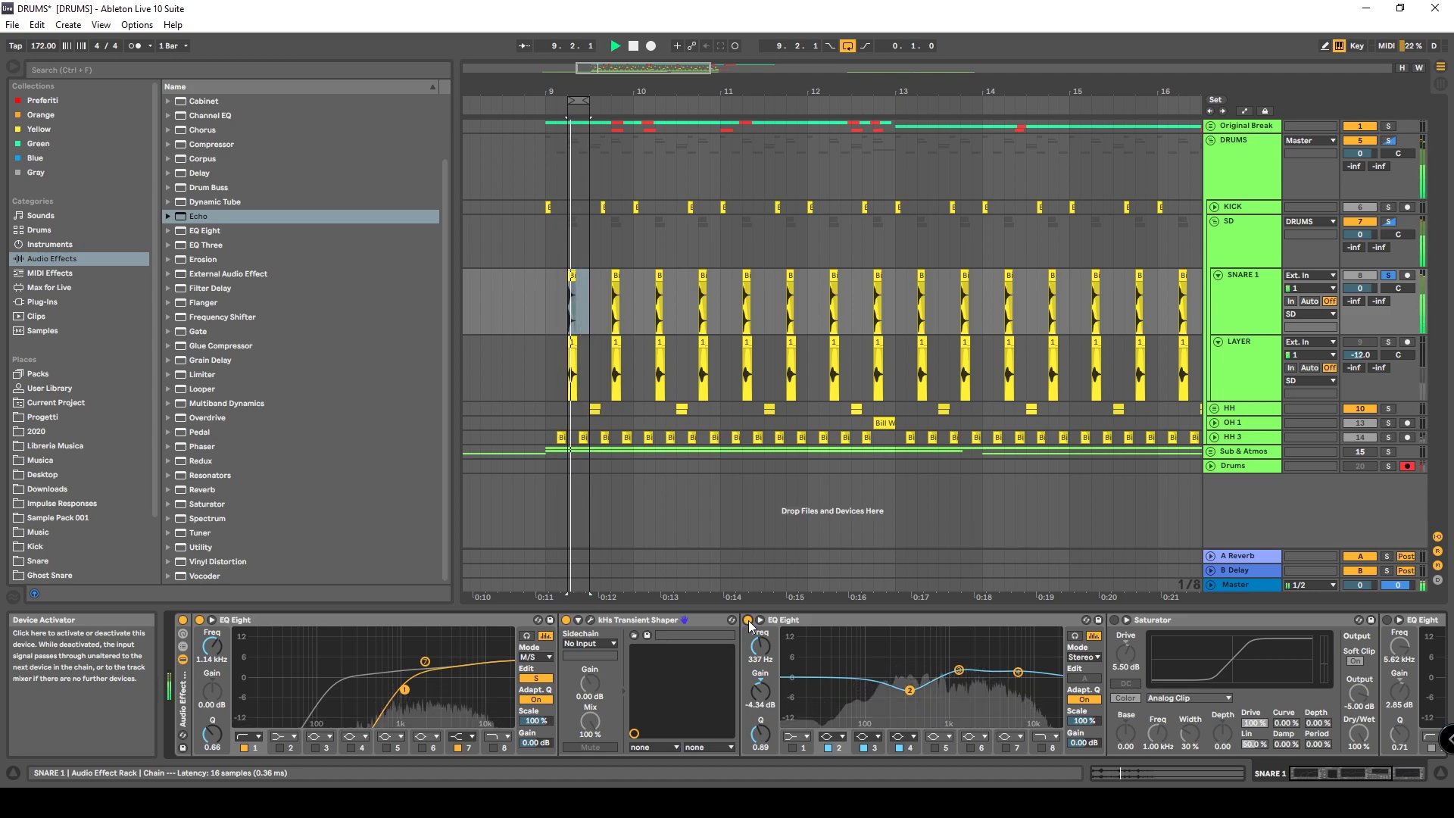
{"action": "left_click", "coordinate": [748, 621]}
{"action": "left_click", "coordinate": [748, 620]}
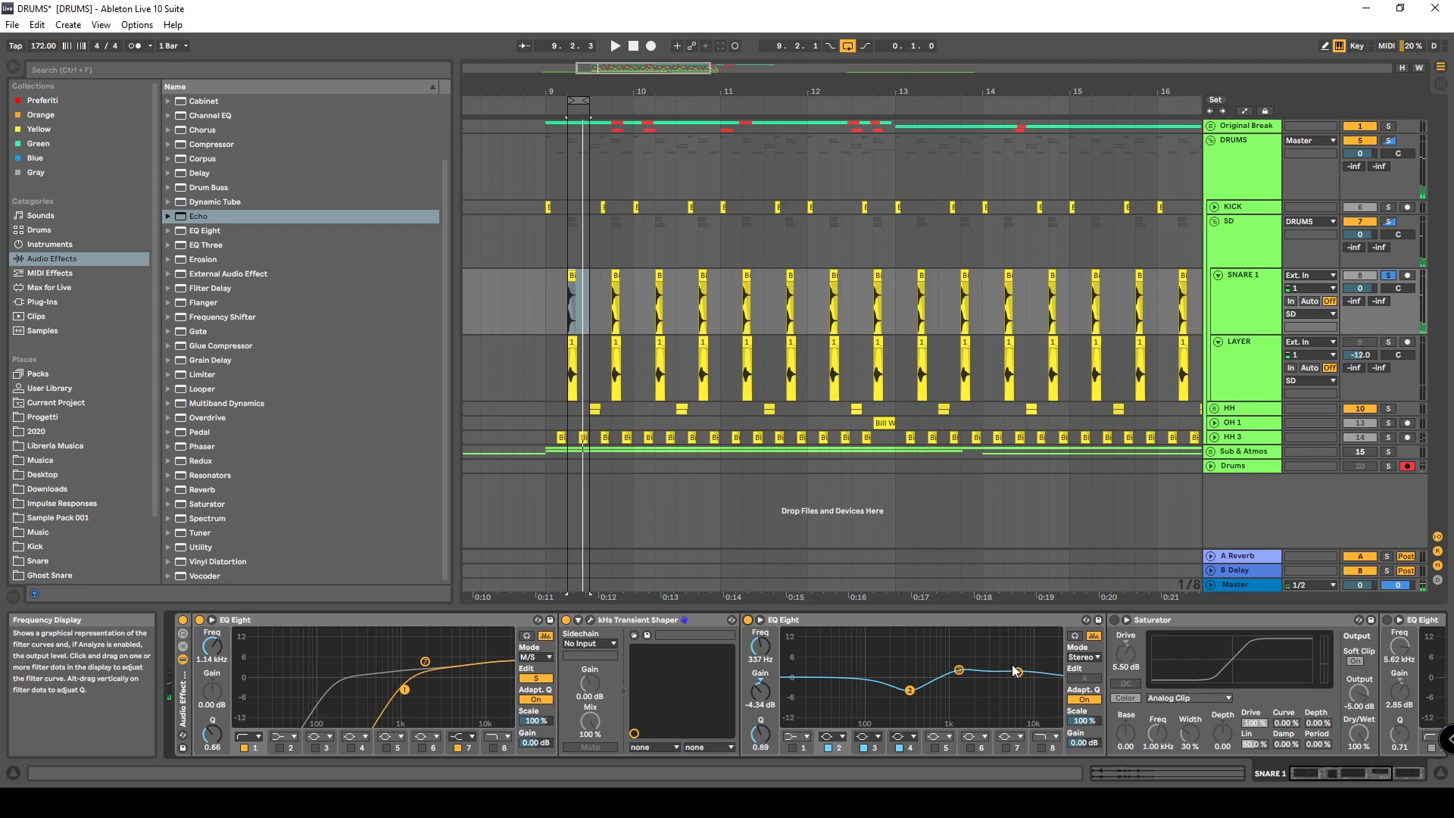
Enable the Saturator on SNARE 1 and audition the looped snare with it switched off and on
{"action": "left_click", "coordinate": [1318, 778]}
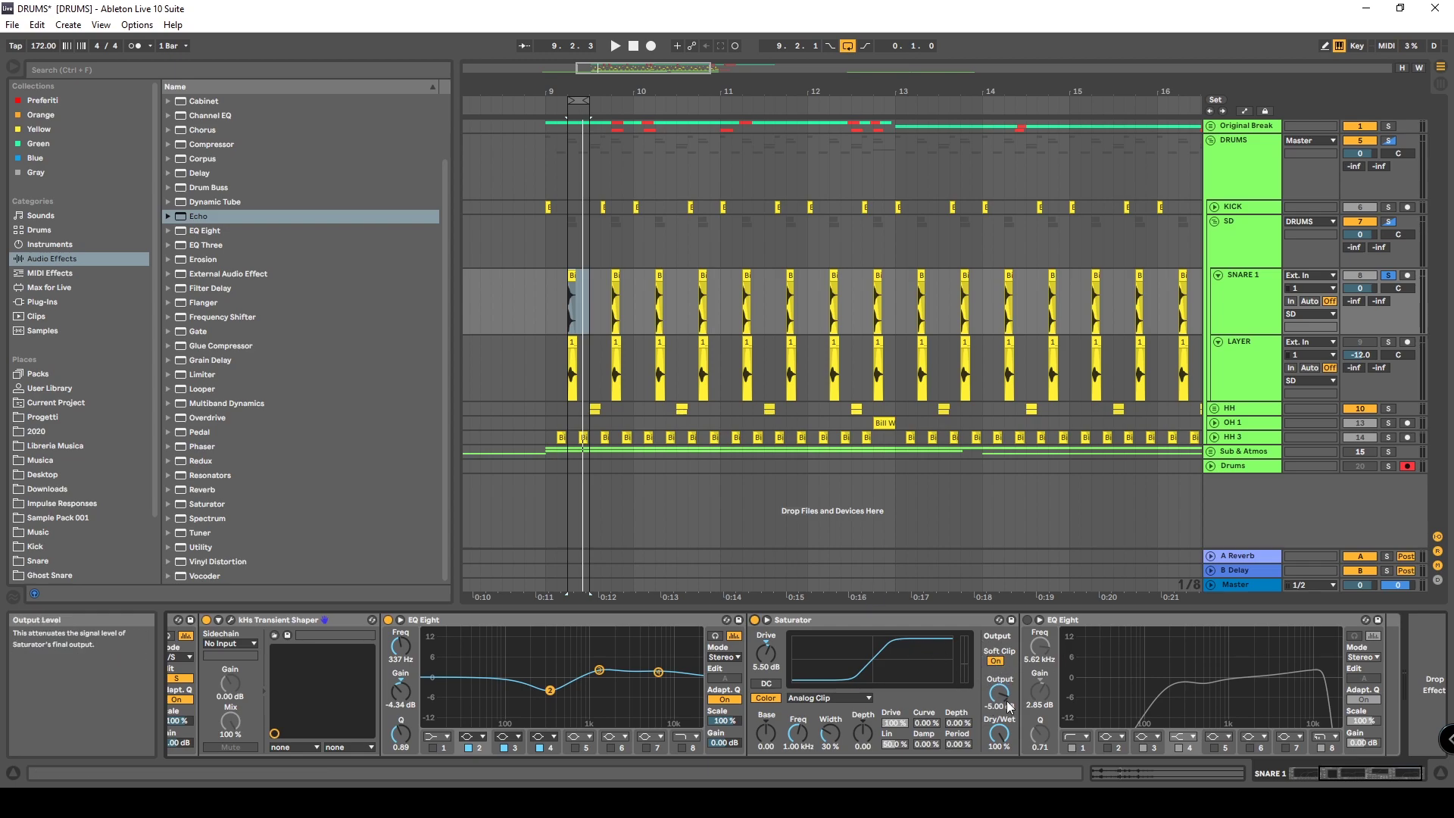
{"action": "left_click", "coordinate": [754, 620]}
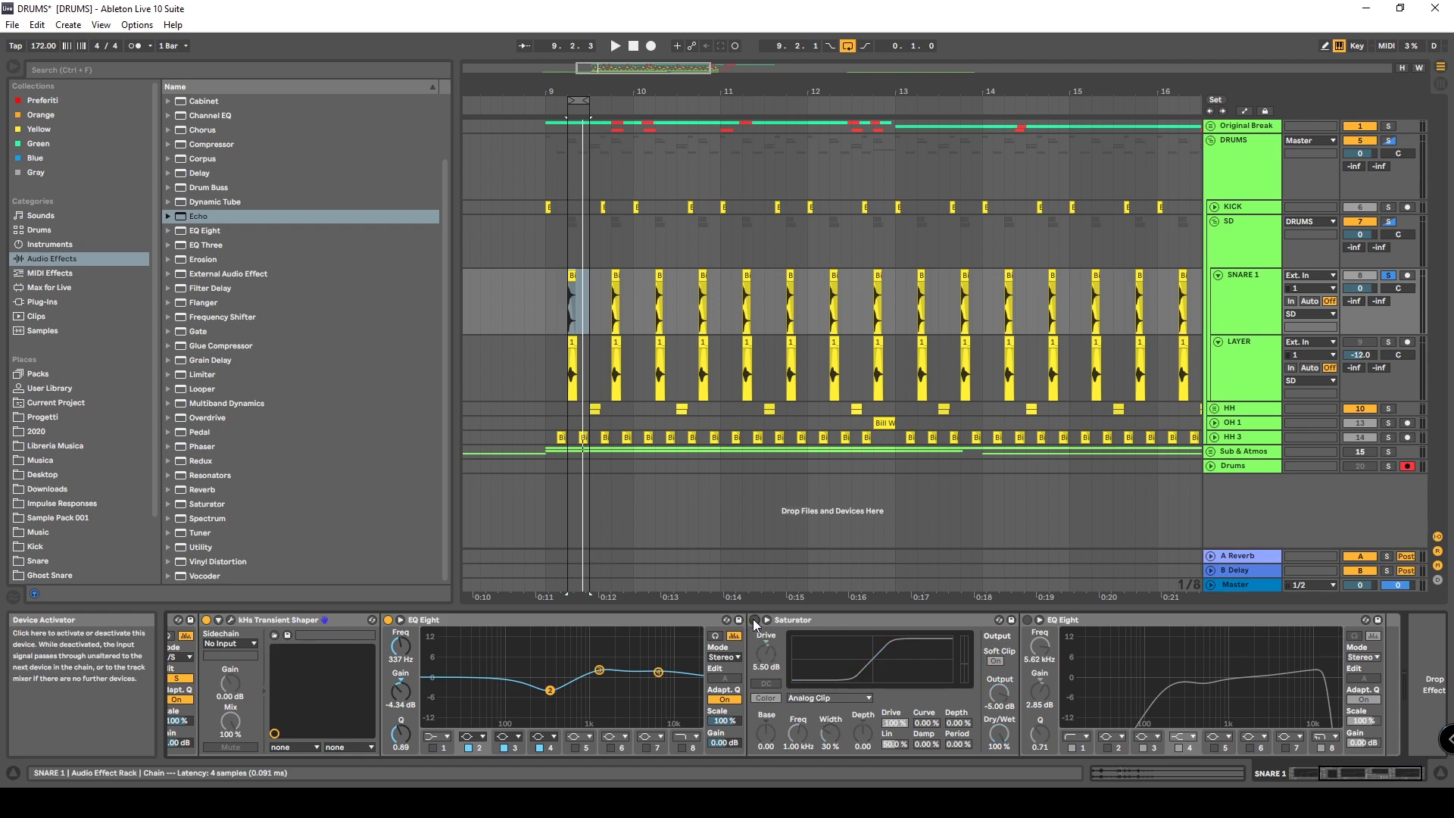
{"action": "left_click", "coordinate": [754, 621]}
{"action": "key", "text": "space"}
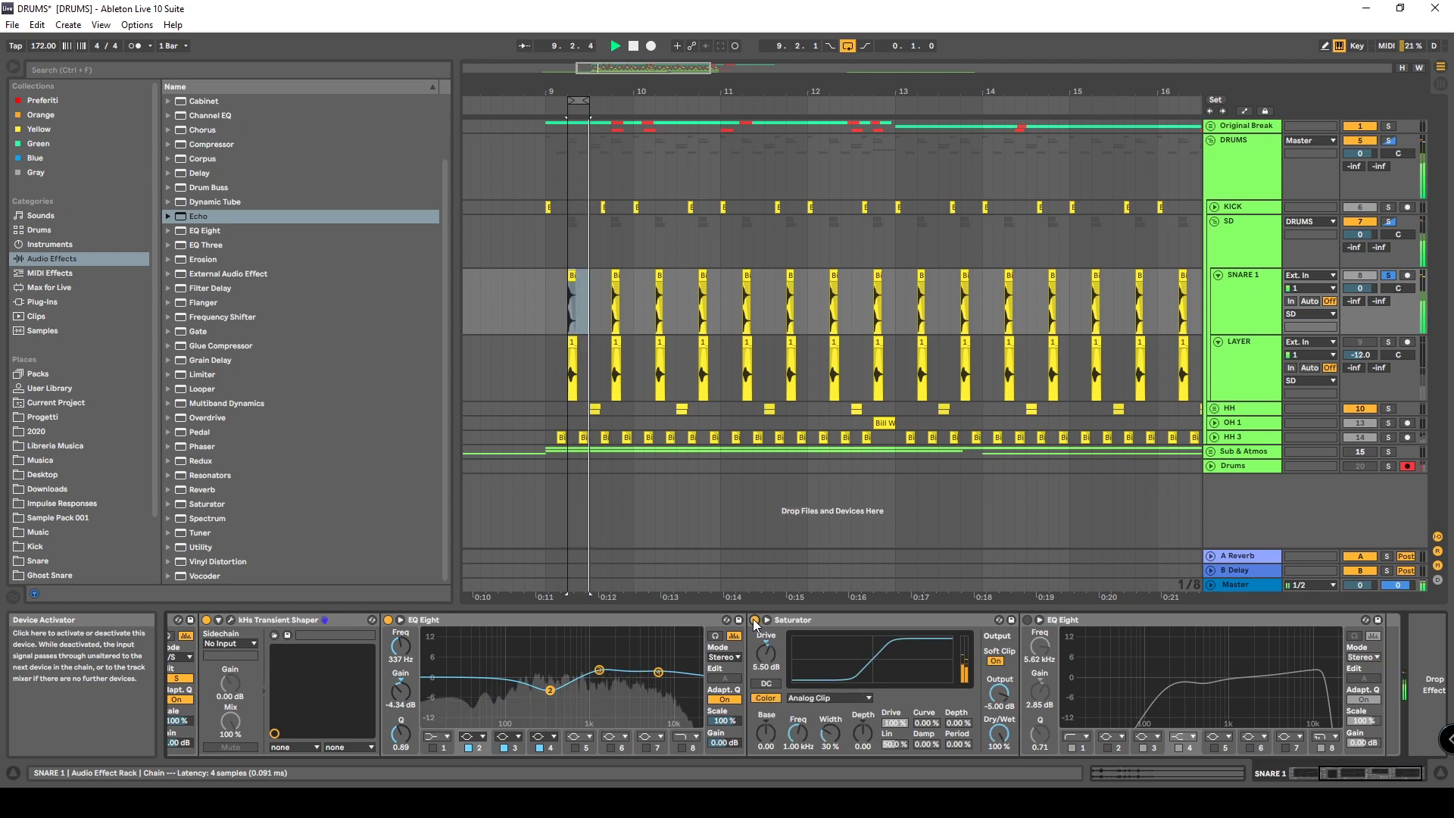
{"action": "key", "text": "space"}
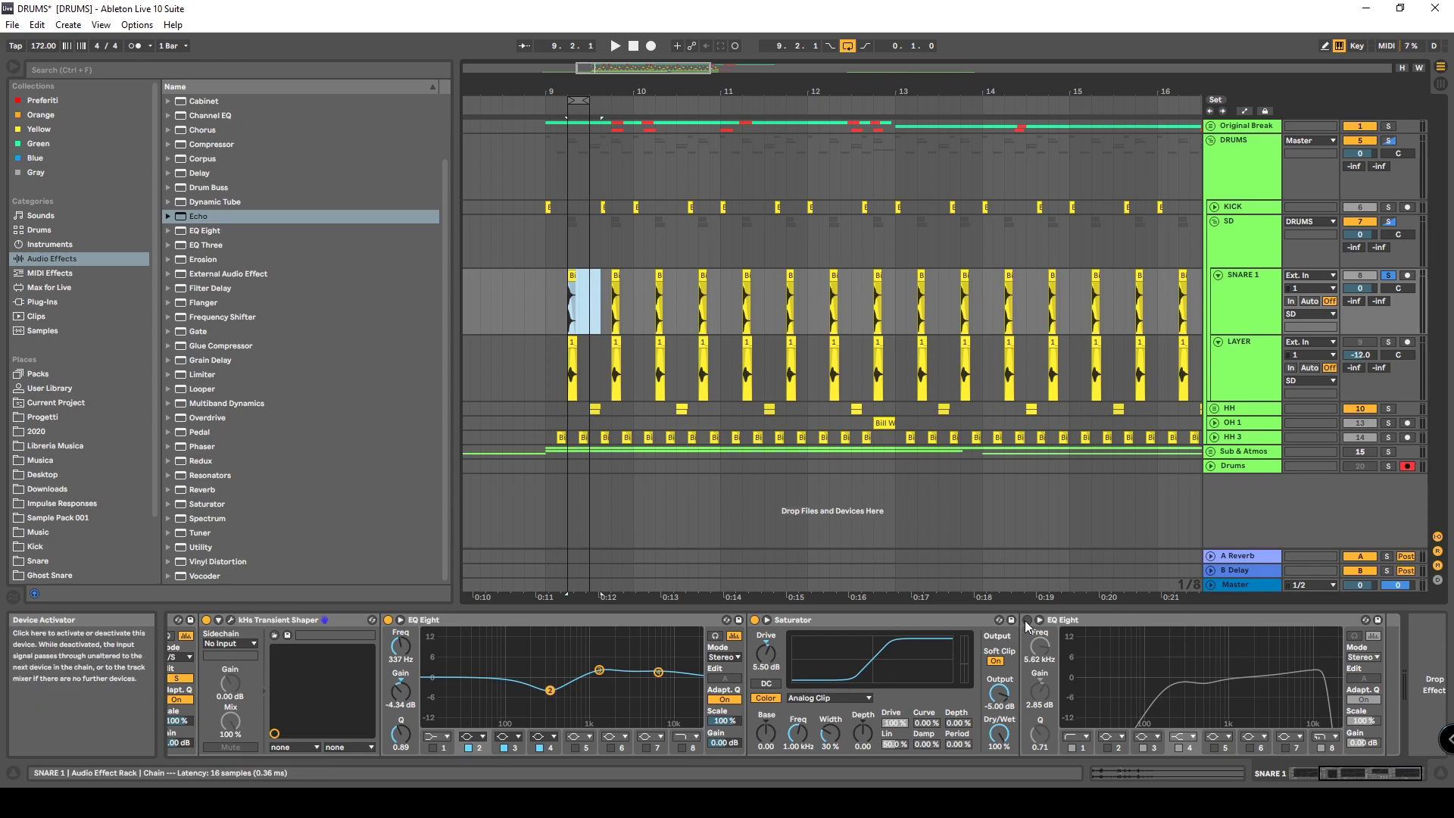
Enable SNARE 1's last EQ Eight, select its high-cut band 8, and audition the fully processed snare
{"action": "left_click", "coordinate": [1026, 620]}
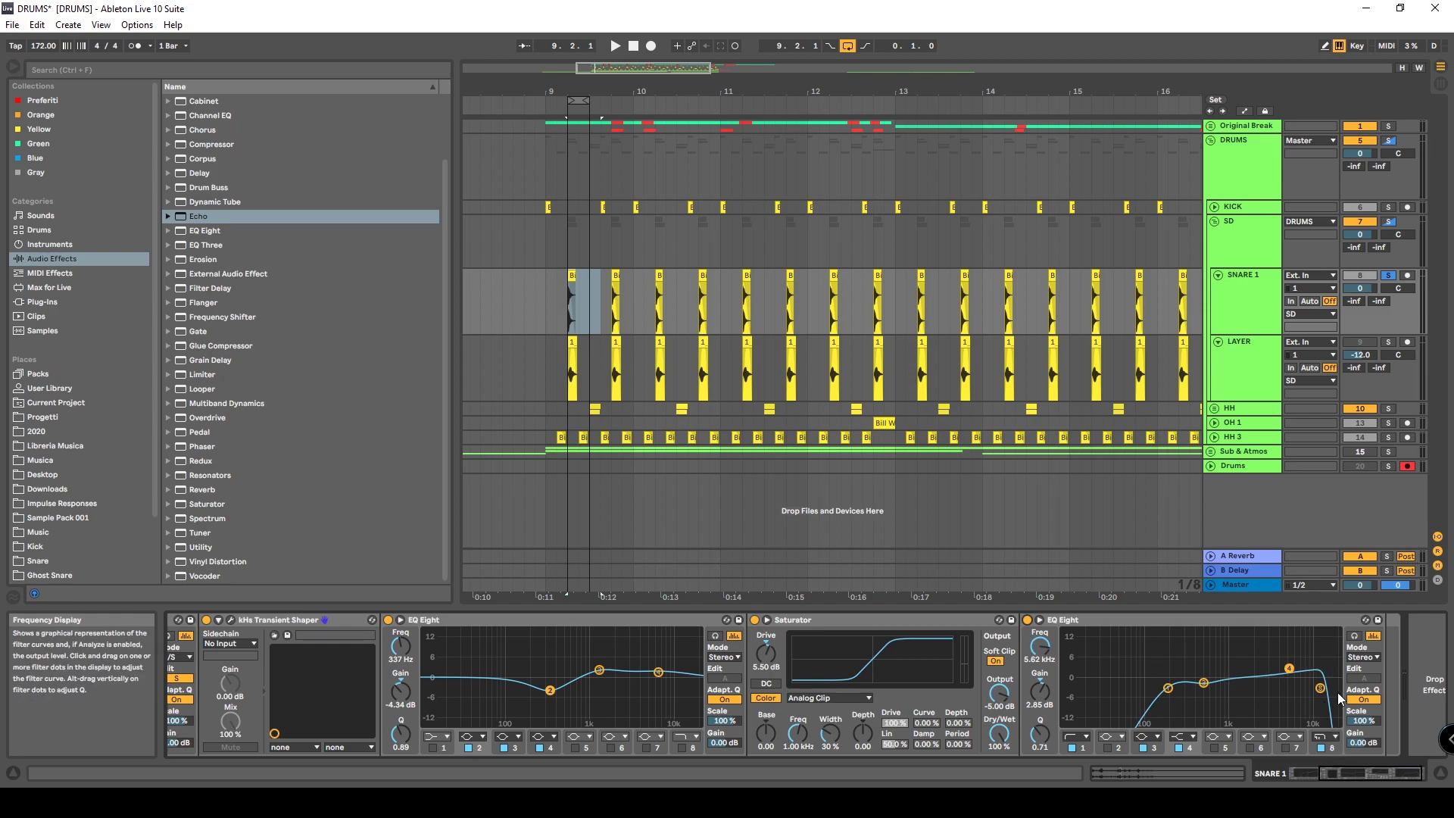
{"action": "left_click", "coordinate": [1334, 746]}
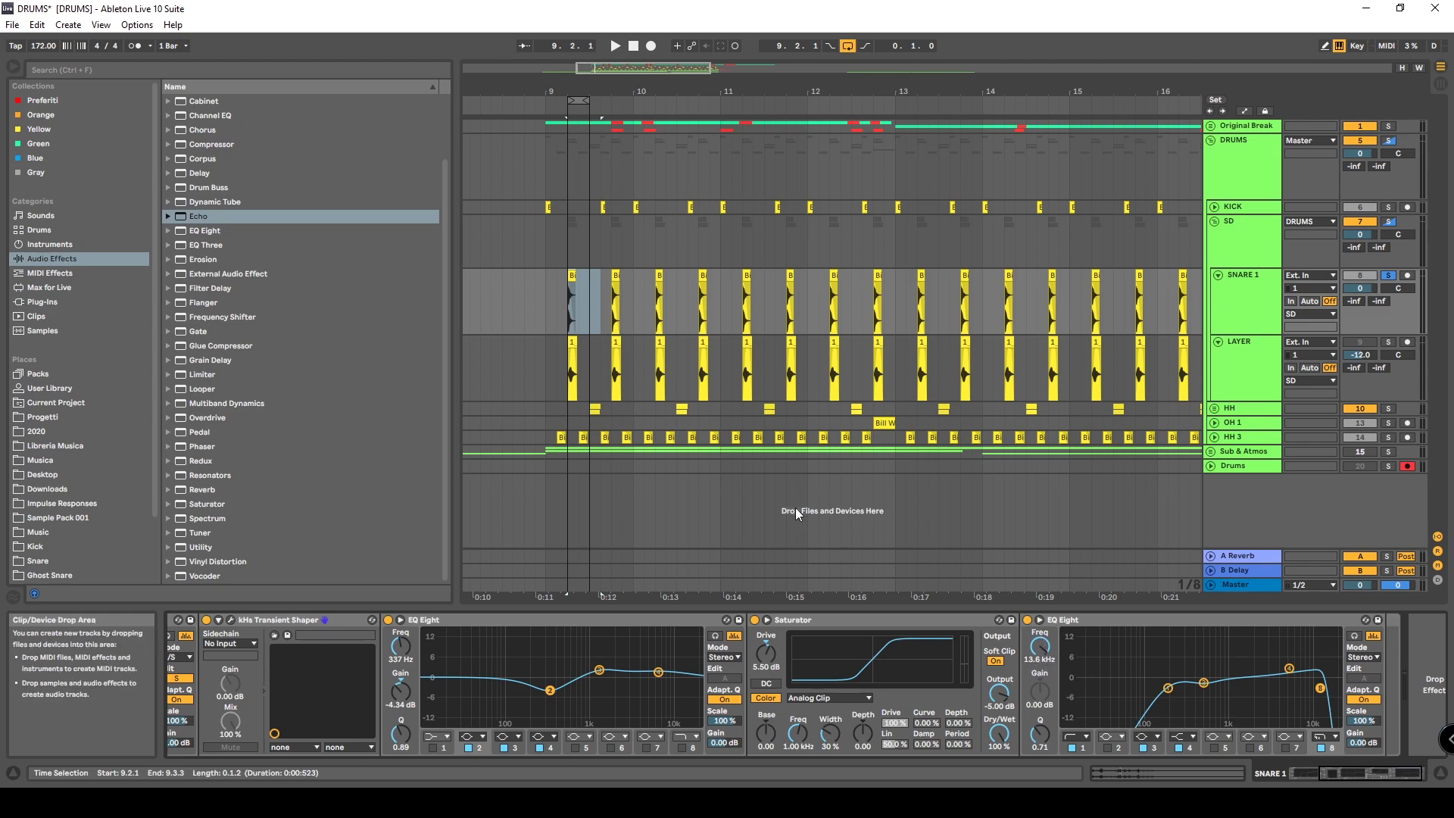
{"action": "key", "text": "space"}
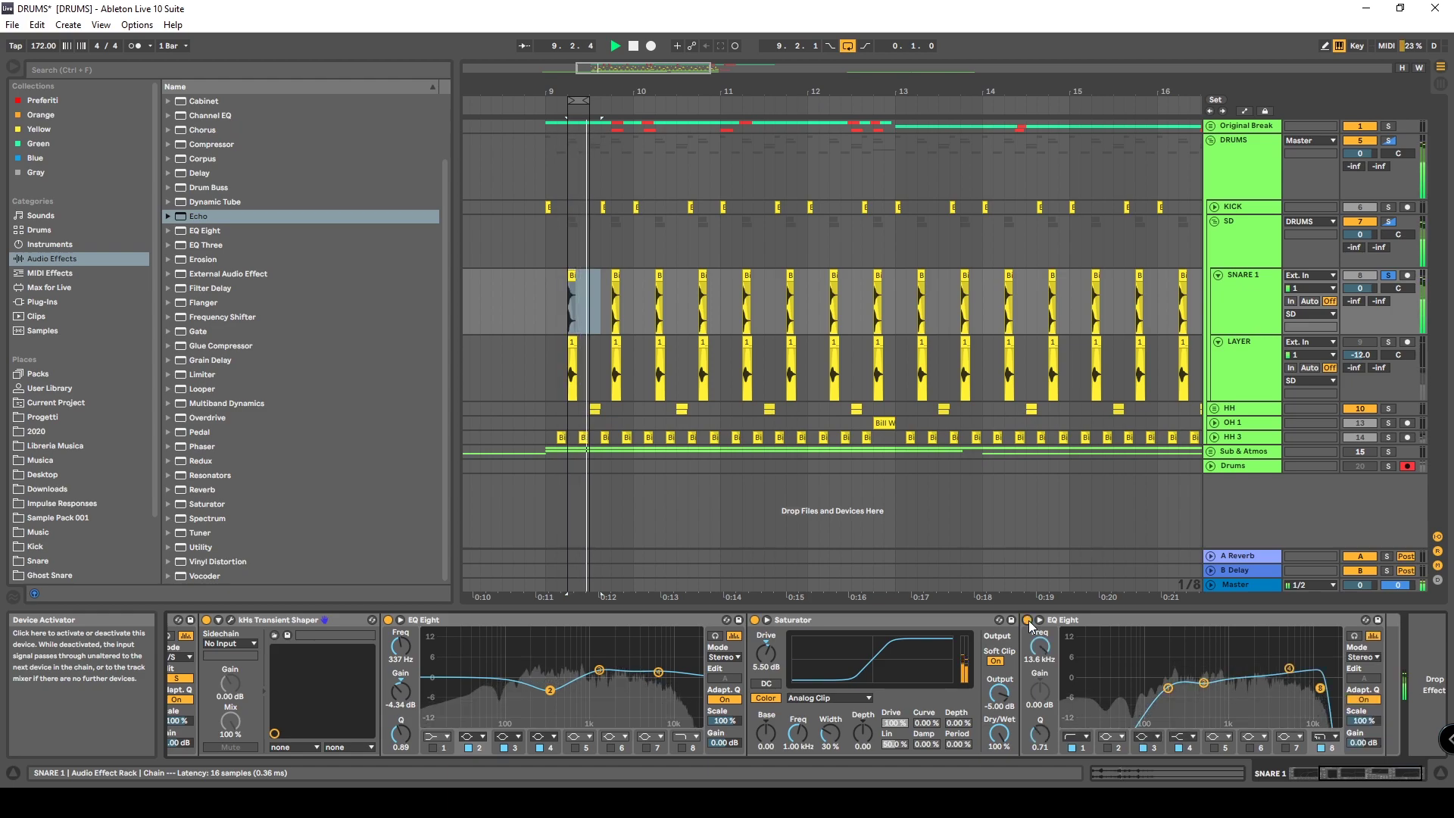
{"action": "key", "text": "space"}
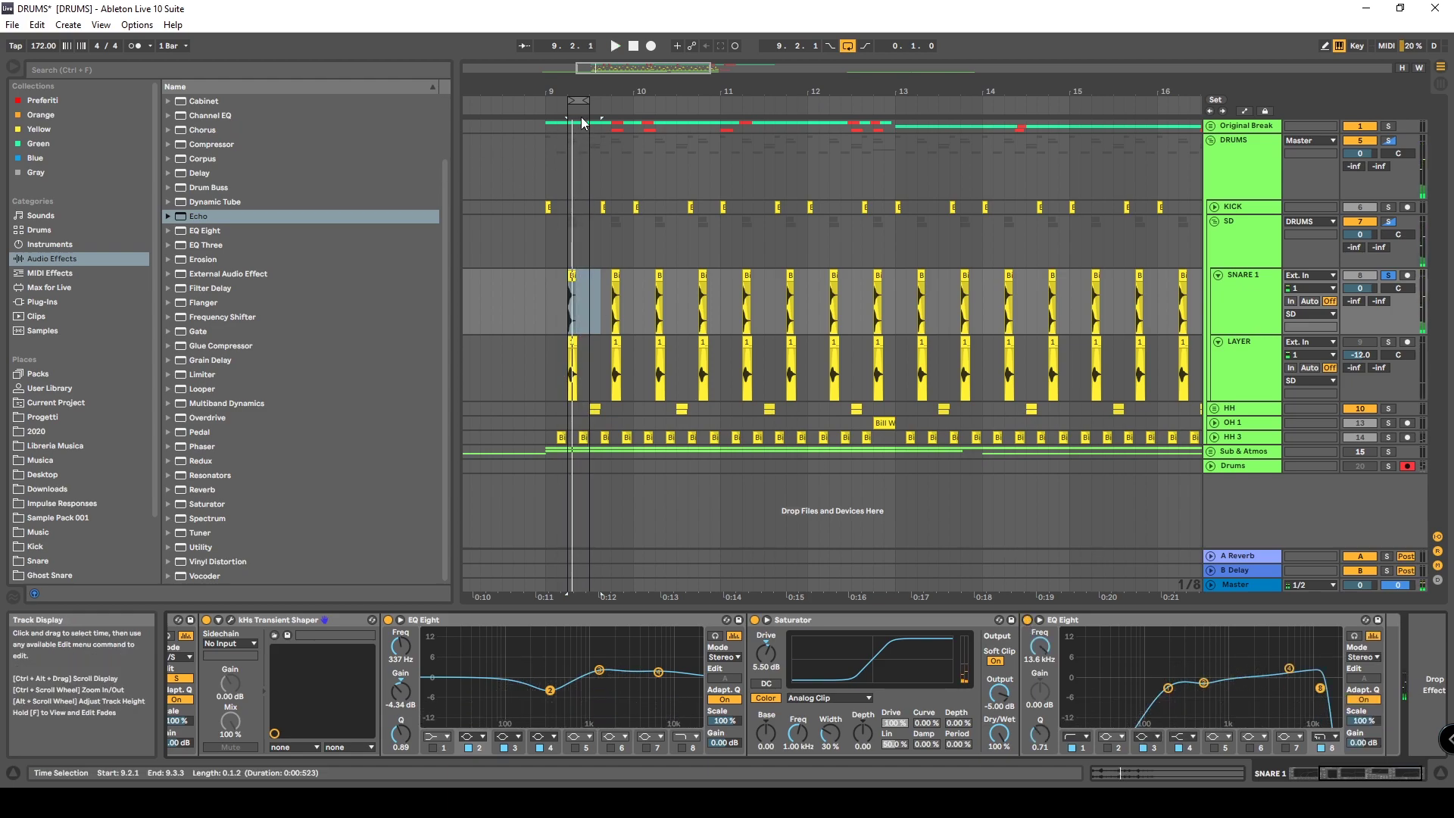
Zoom in around the first snare hit, solo the LAYER track, and audition its first clip through its EQ Eight
{"action": "left_click_drag", "start_coordinate": [576, 97], "coordinate": [615, 106]}
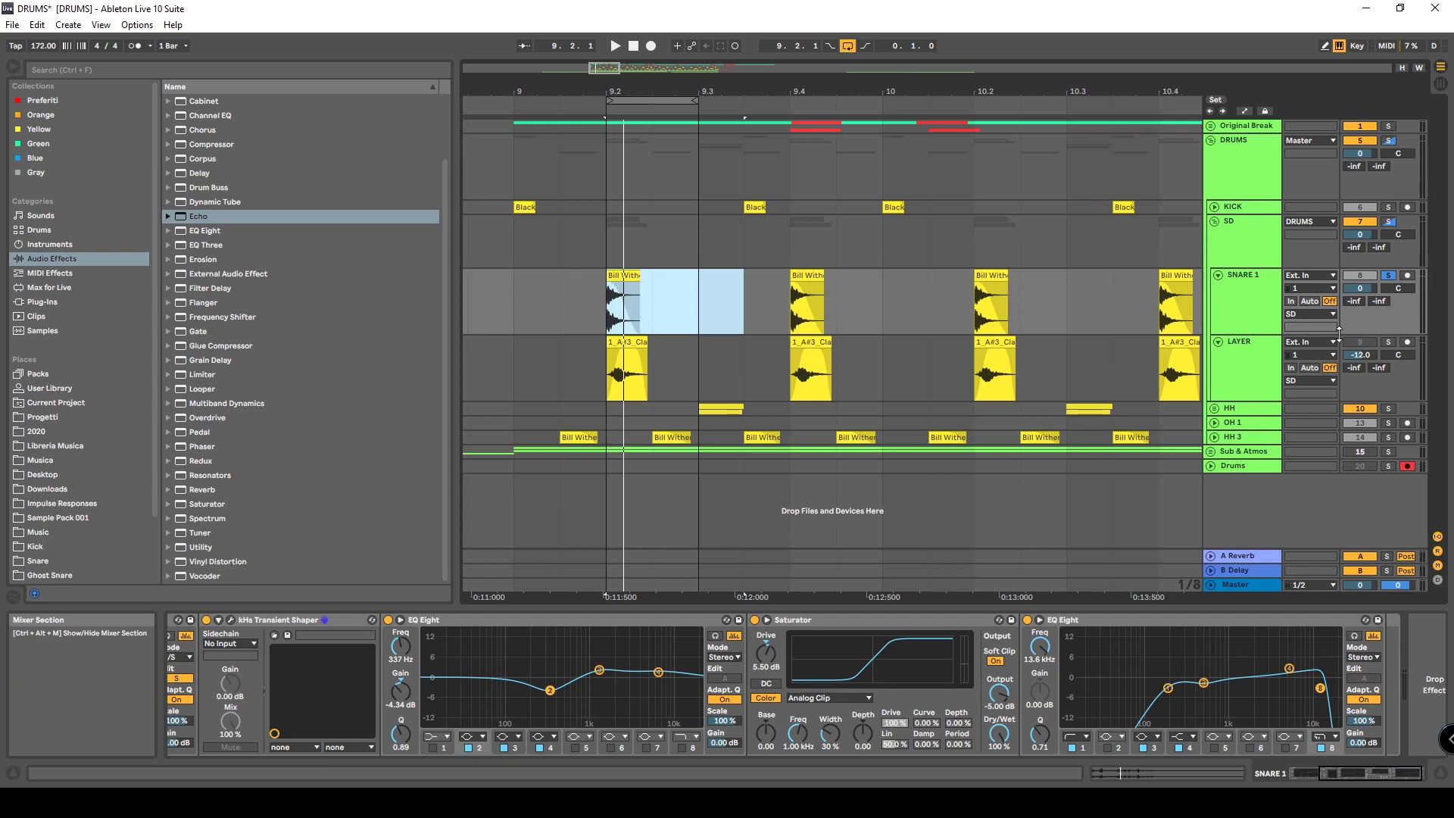
{"action": "left_click", "coordinate": [1388, 342]}
{"action": "left_click_drag", "start_coordinate": [640, 106], "coordinate": [639, 93]}
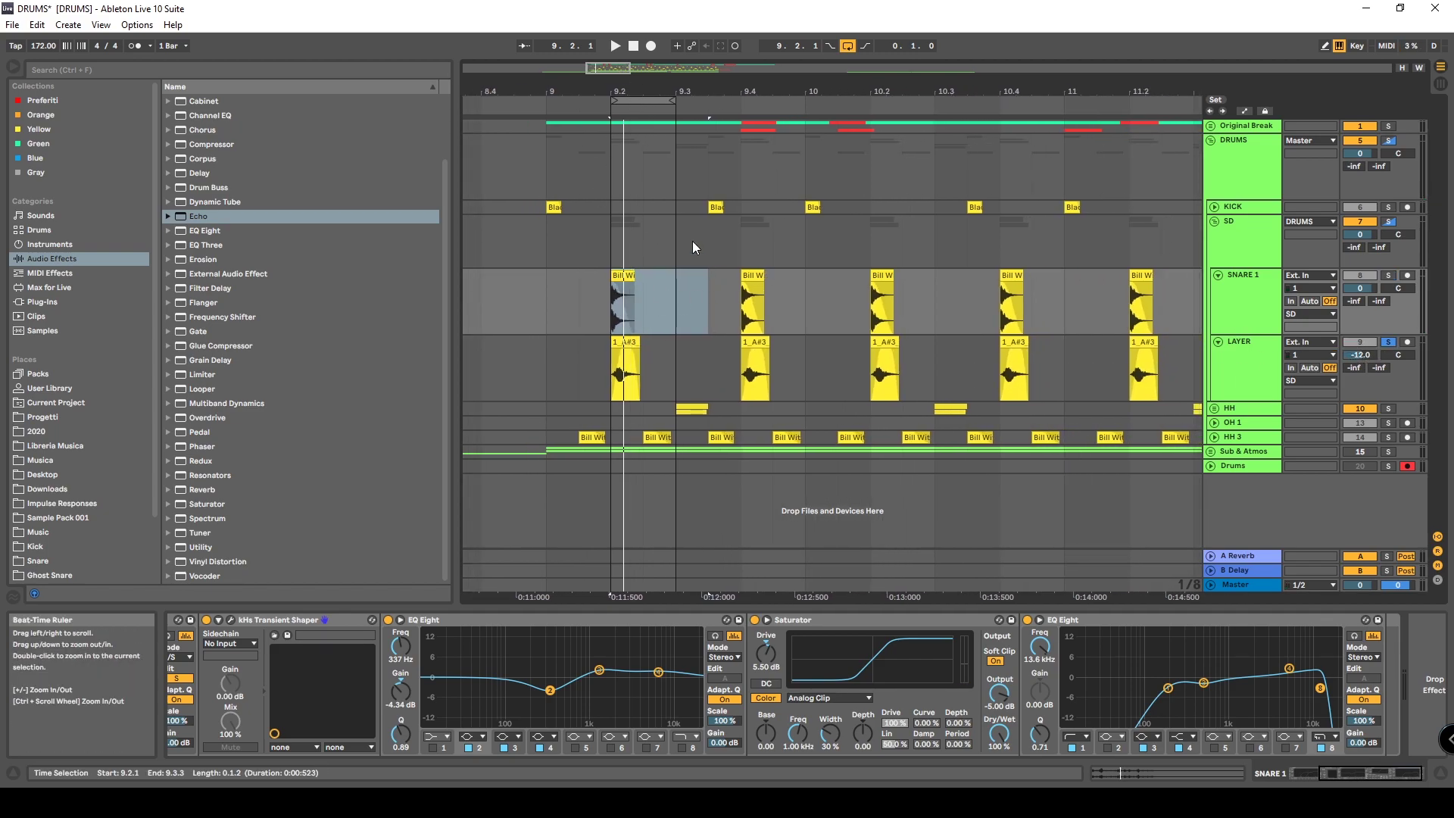
{"action": "left_click", "coordinate": [626, 373]}
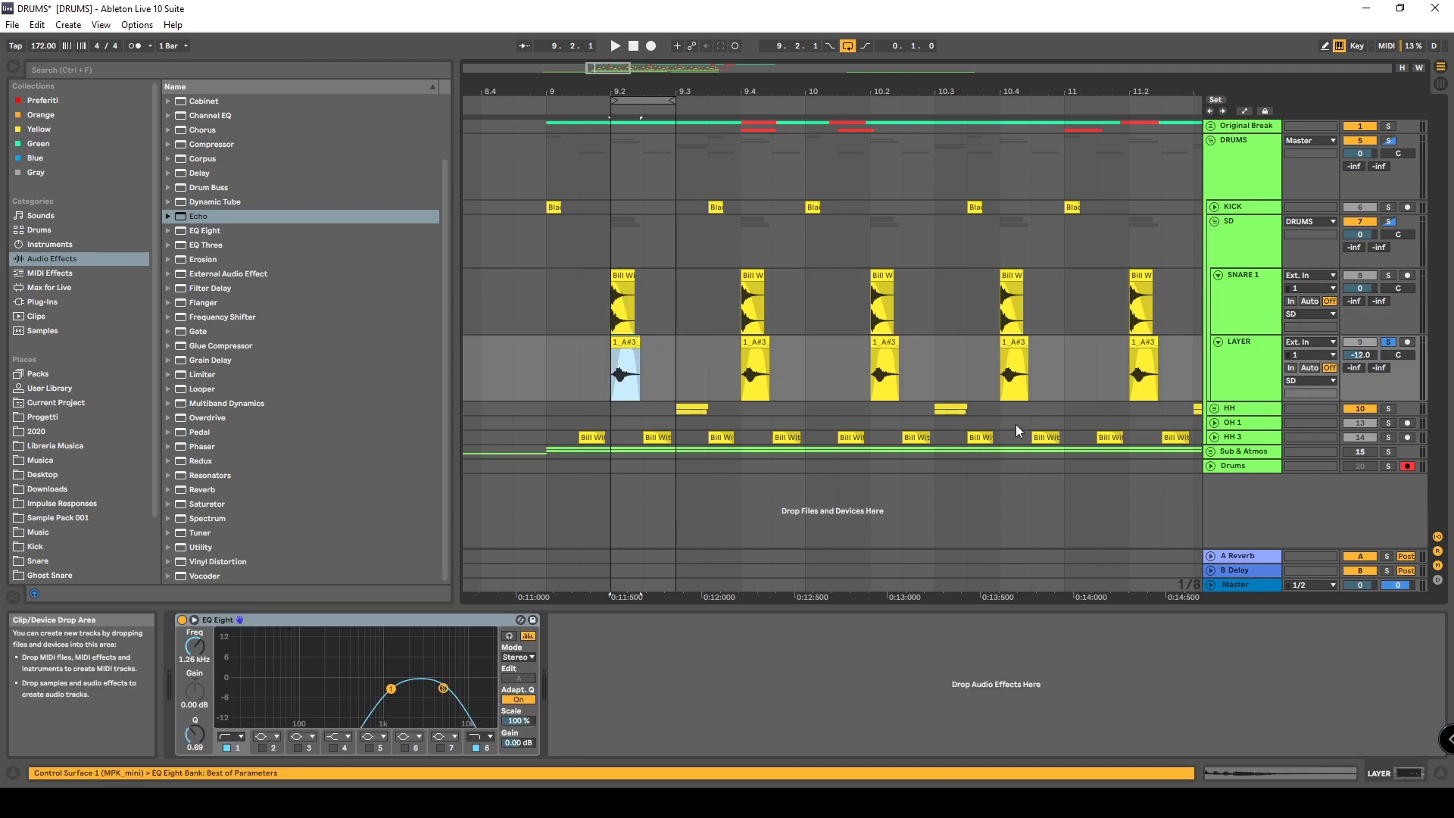
{"action": "key", "text": "space"}
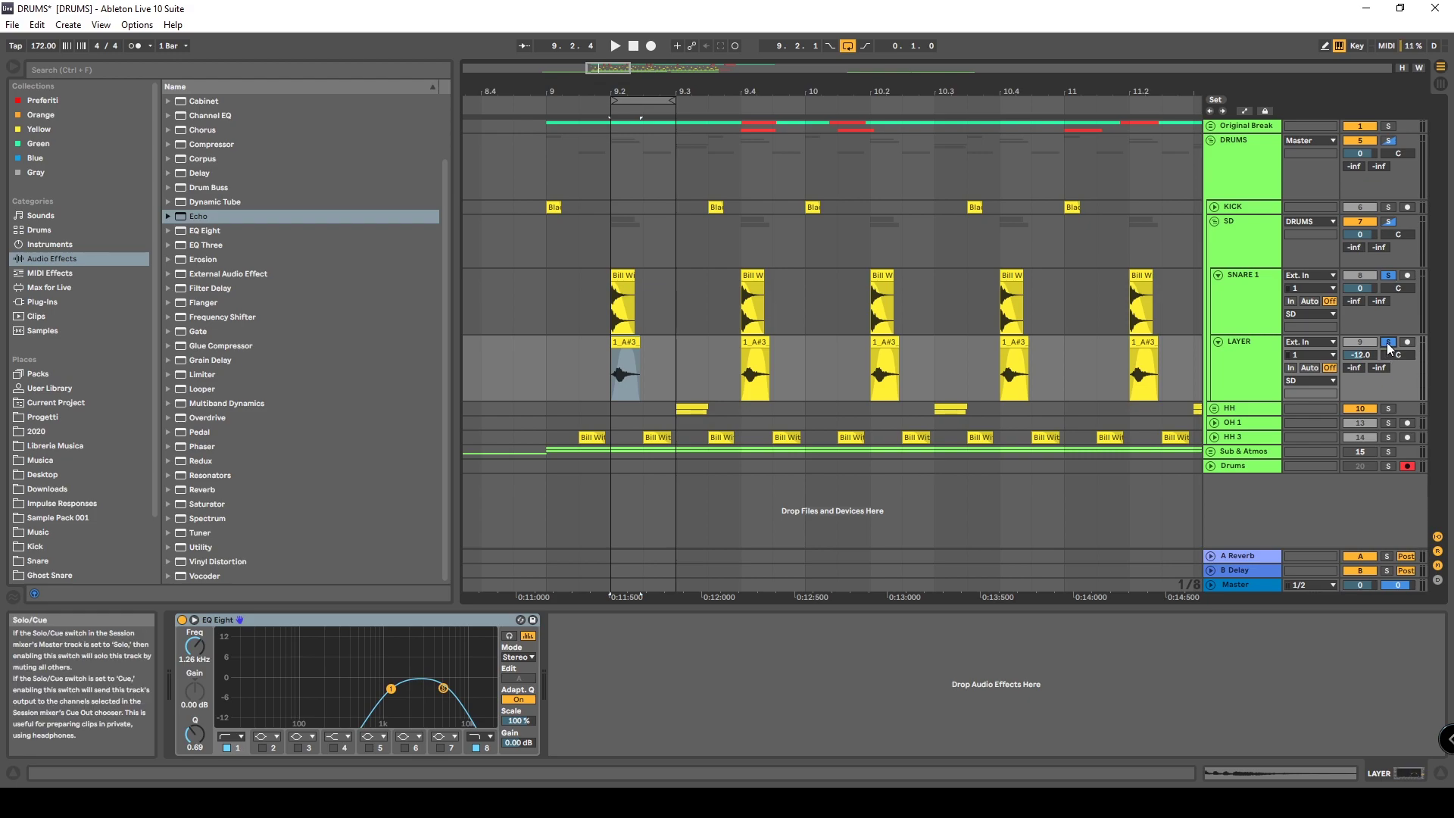
Solo the whole SD group and extend the loop to one bar starting at 9.1.1
{"action": "key", "text": "Up"}
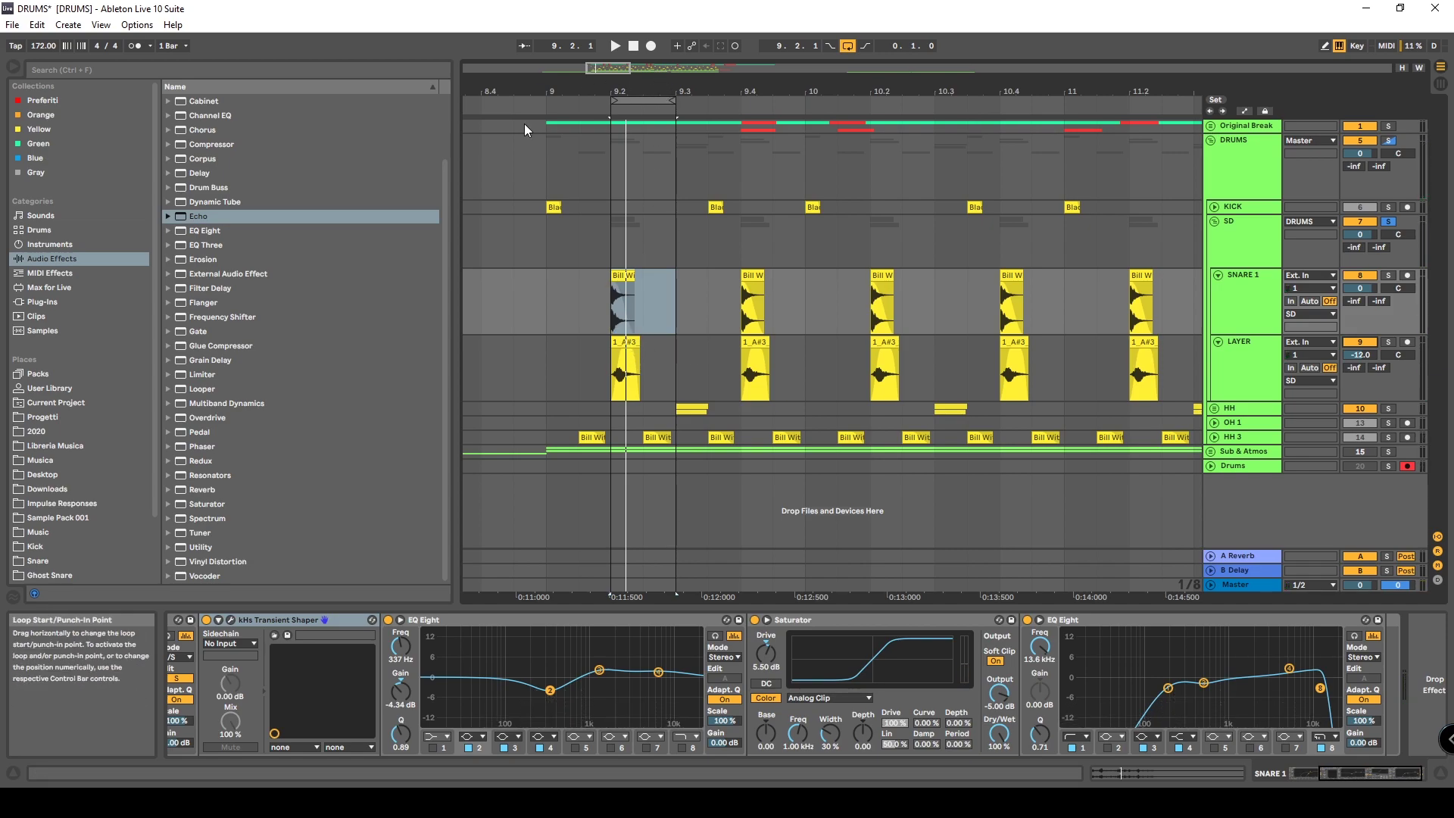
{"action": "left_click_drag", "start_coordinate": [676, 99], "coordinate": [805, 99]}
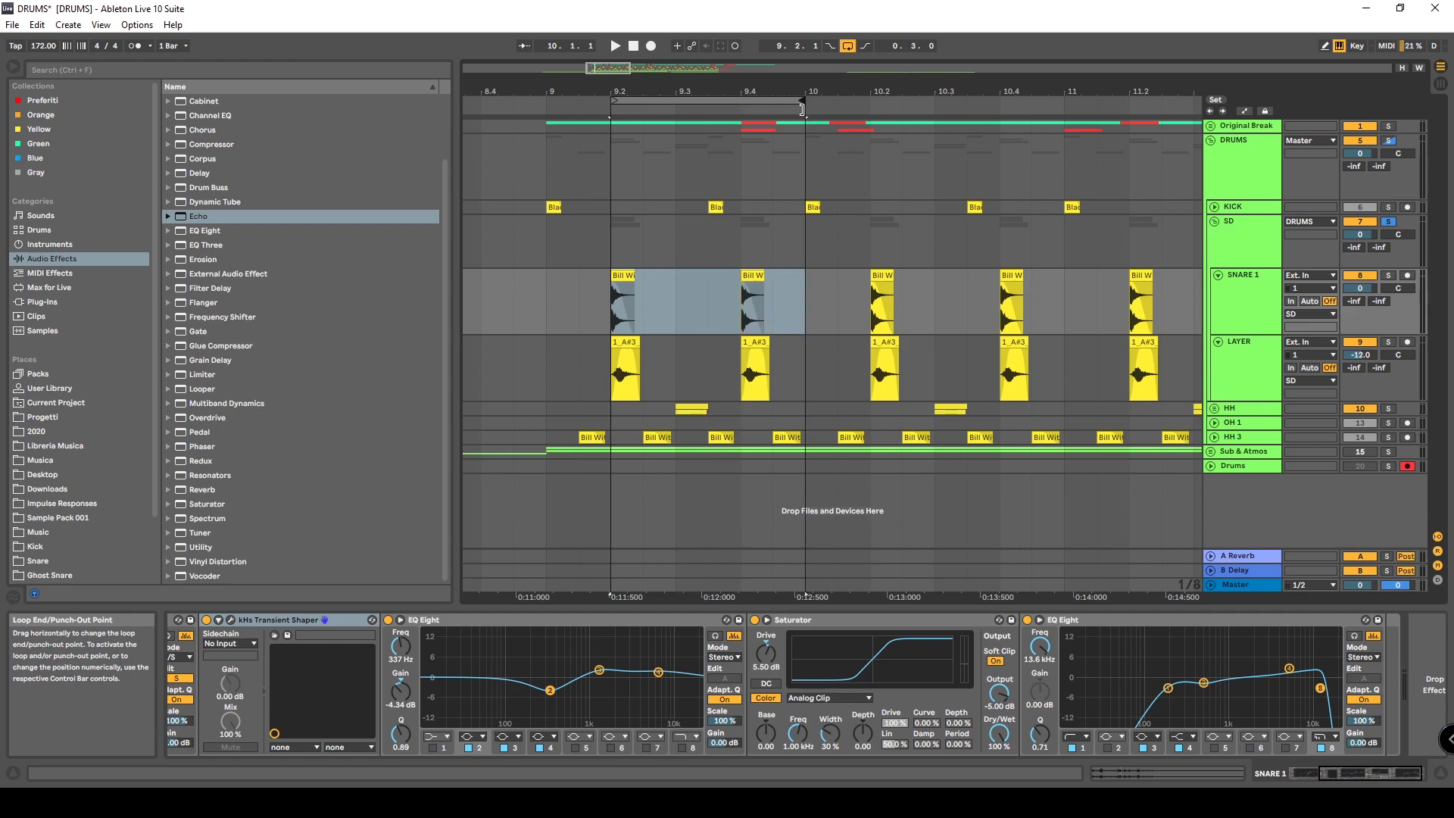
{"action": "left_click_drag", "start_coordinate": [611, 99], "coordinate": [547, 99]}
Fold the LAYER and SNARE 1 tracks and audition the looped SD group with its first EQ Eight switched off and on
{"action": "left_click", "coordinate": [1218, 341]}
{"action": "left_click", "coordinate": [1218, 275]}
{"action": "left_click", "coordinate": [1244, 228]}
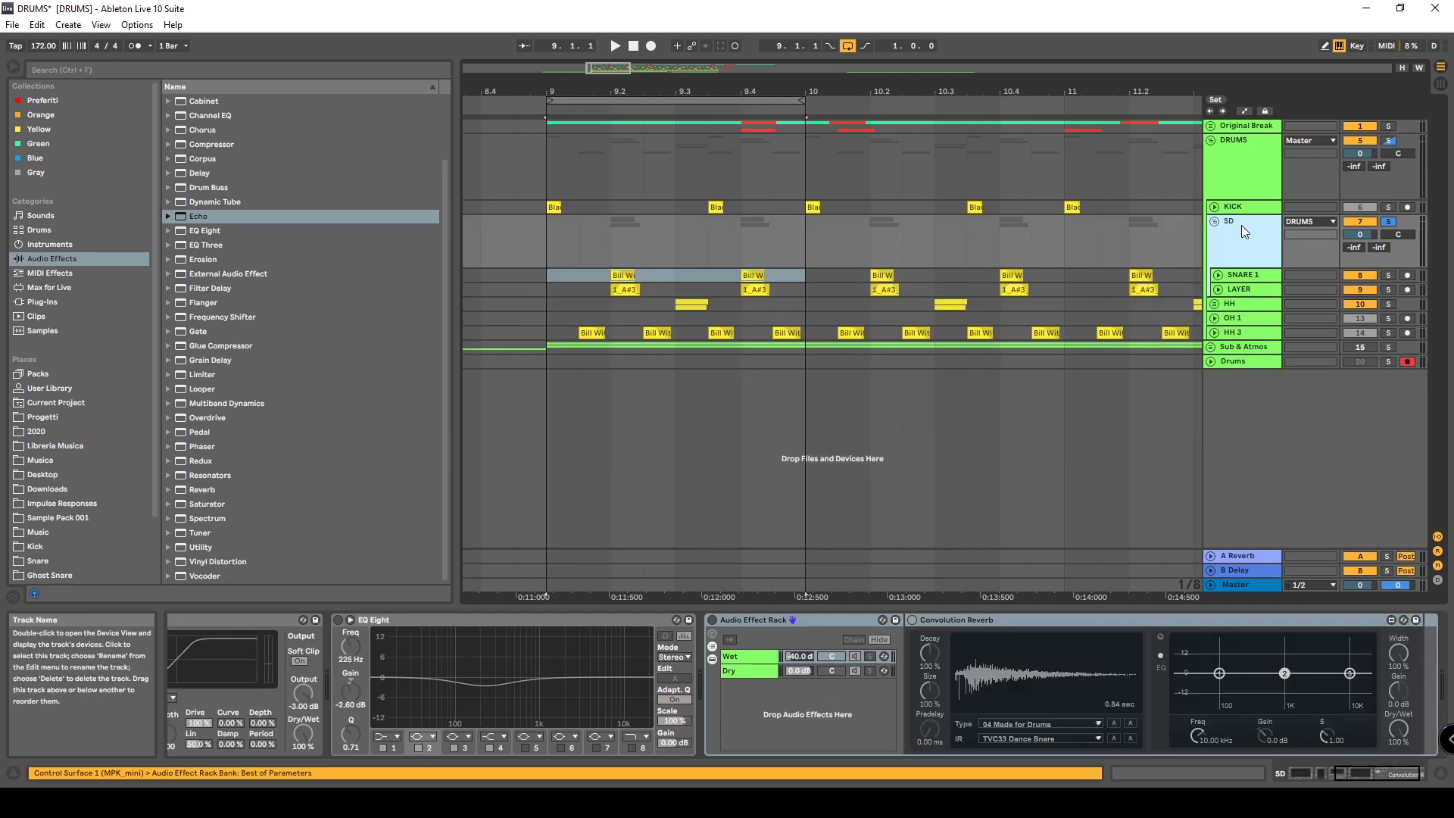
{"action": "scroll", "coordinate": [357, 724], "scroll_direction": "up", "scroll_amount": 5}
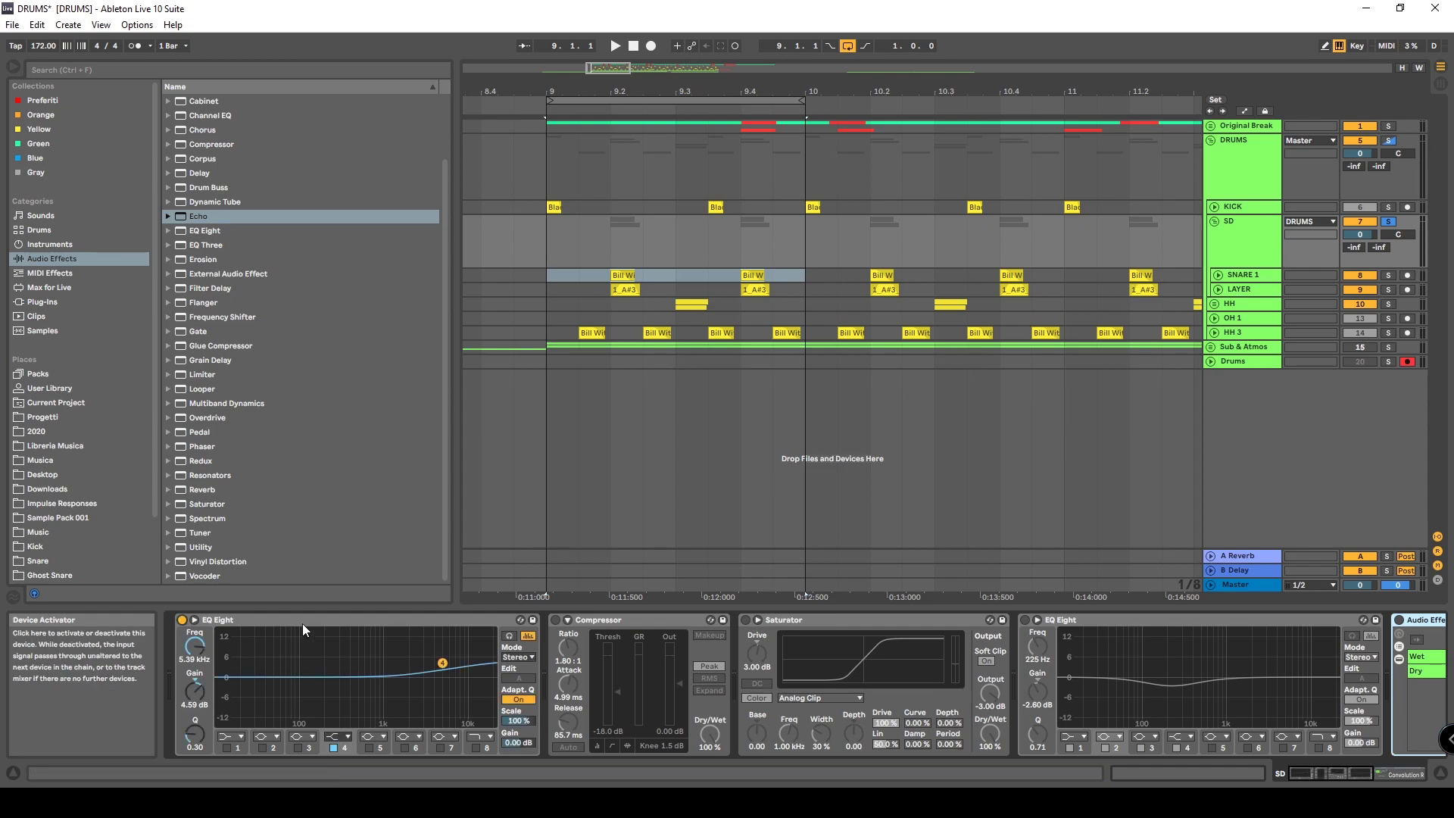
{"action": "key", "text": "space"}
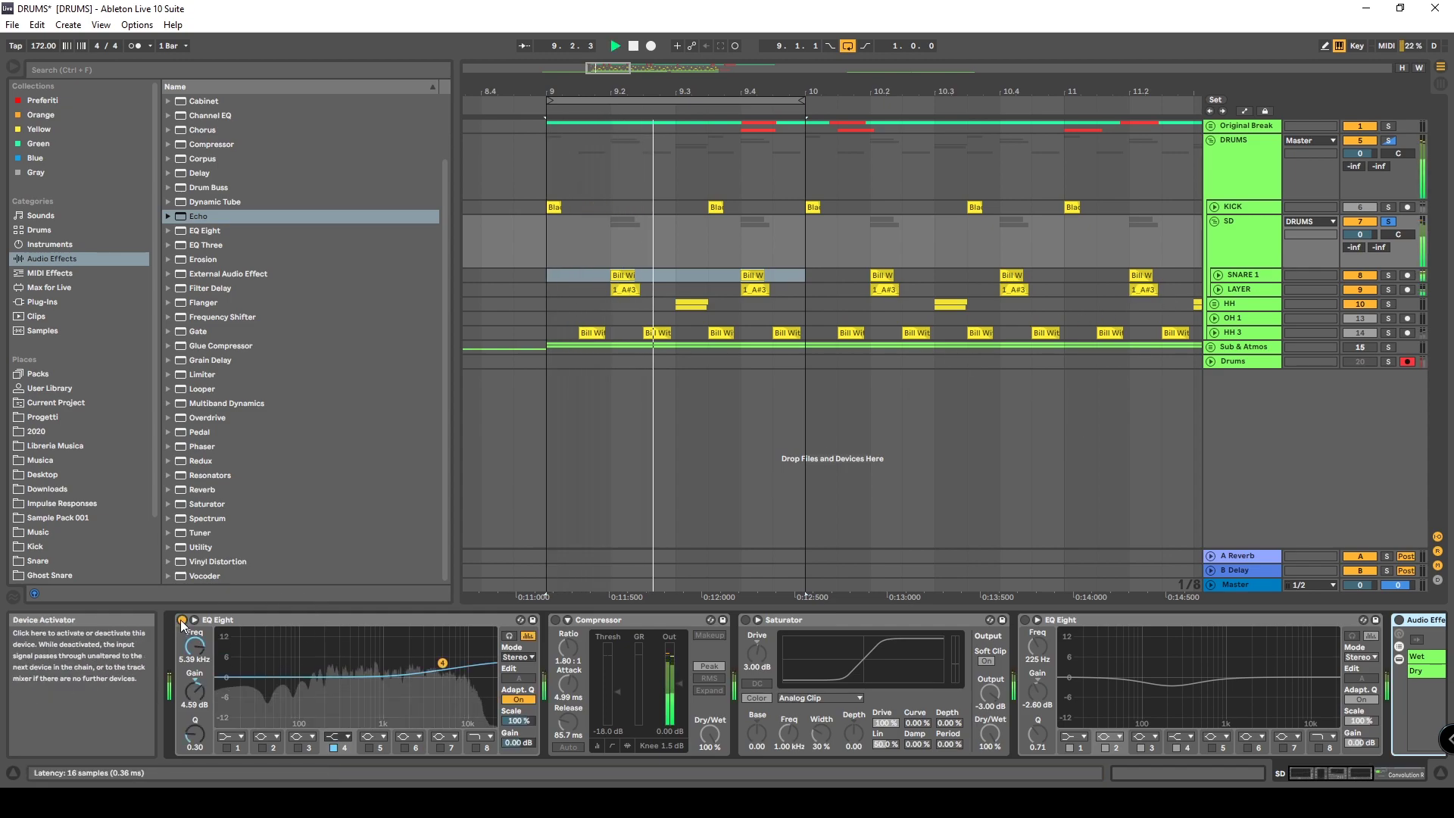
{"action": "left_click", "coordinate": [181, 620]}
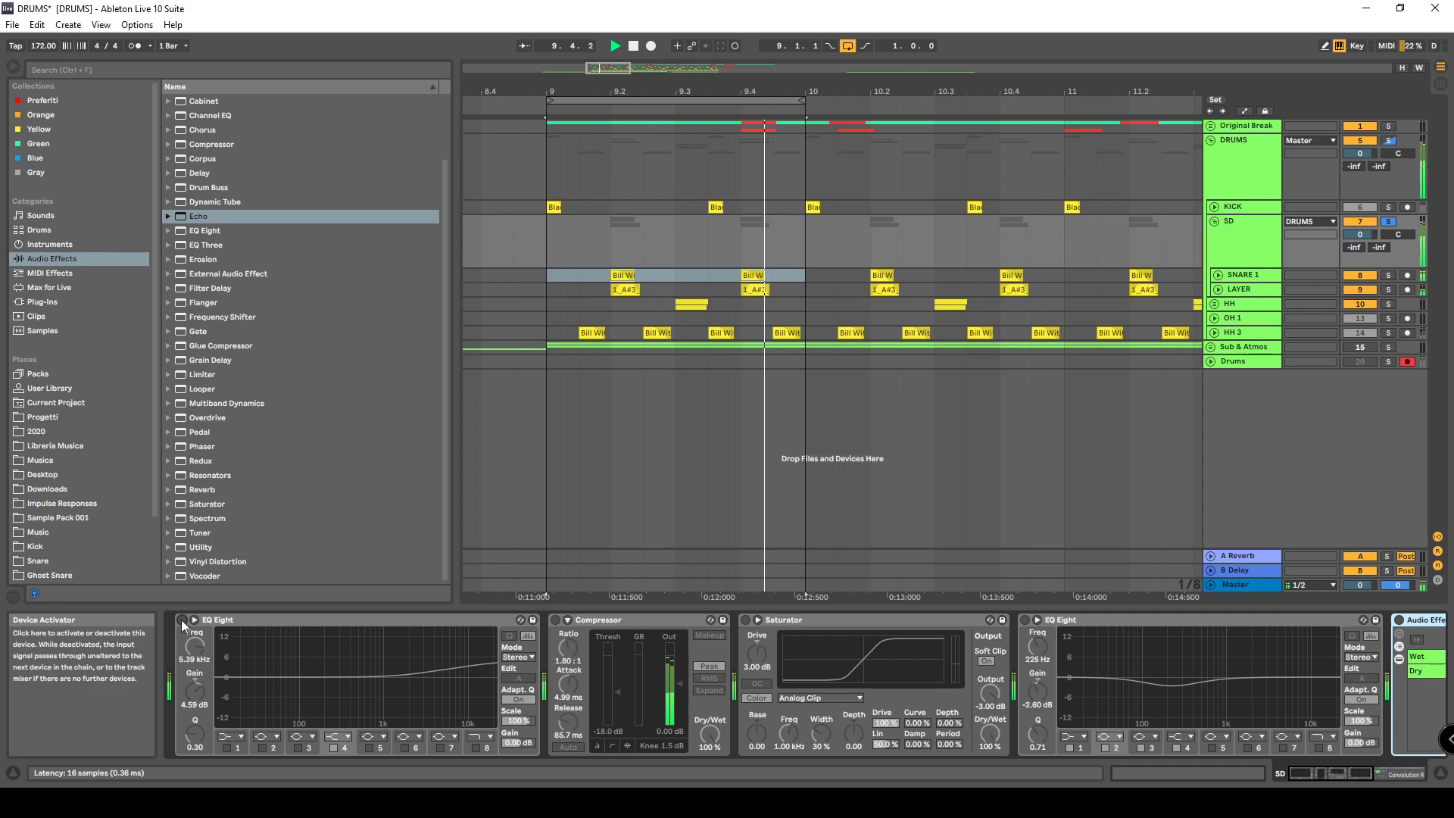
{"action": "left_click", "coordinate": [181, 621]}
{"action": "key", "text": "space"}
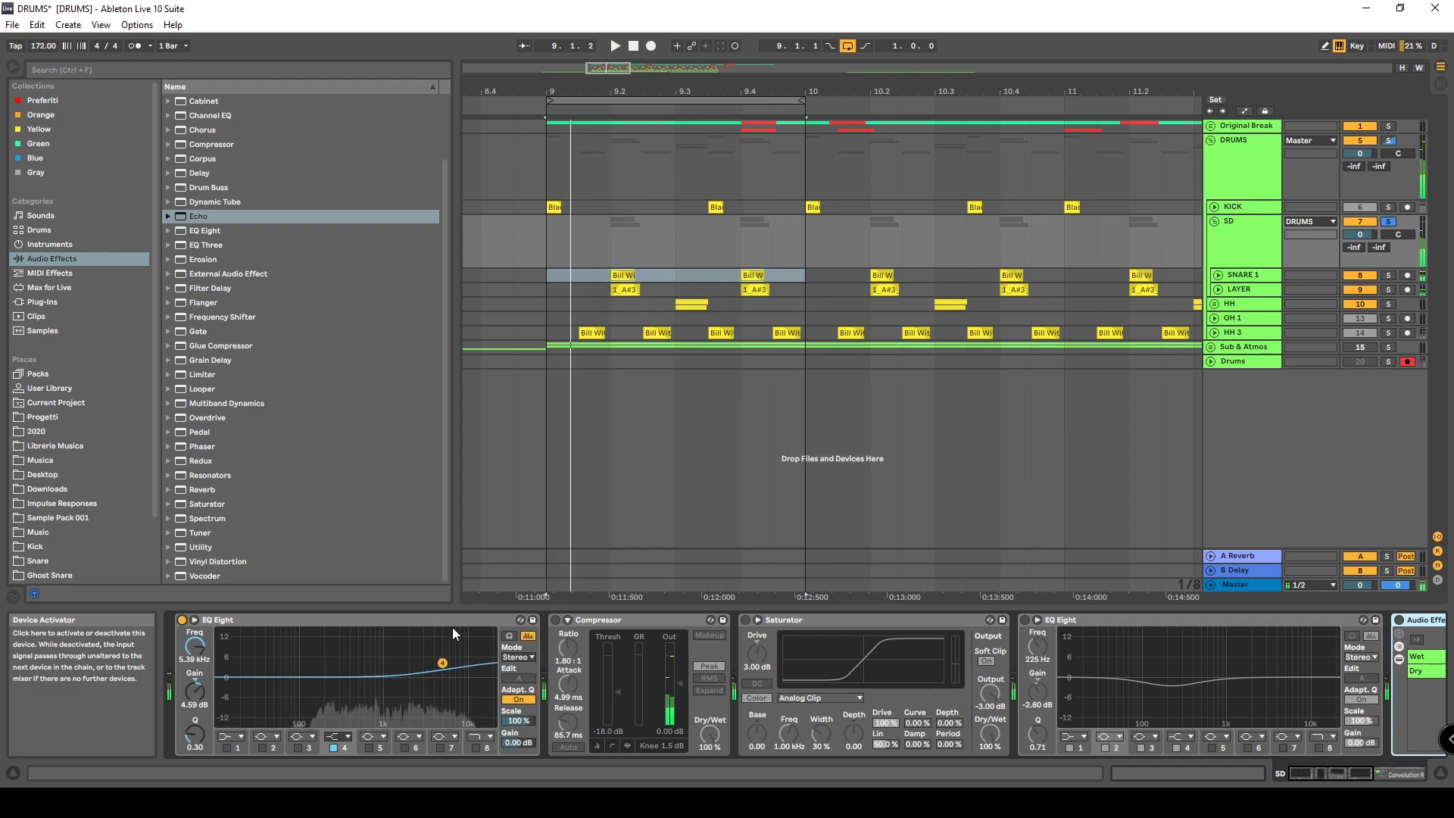
Enable the SD group's Compressor and audition the looped snares while toggling it
{"action": "left_click", "coordinate": [555, 621]}
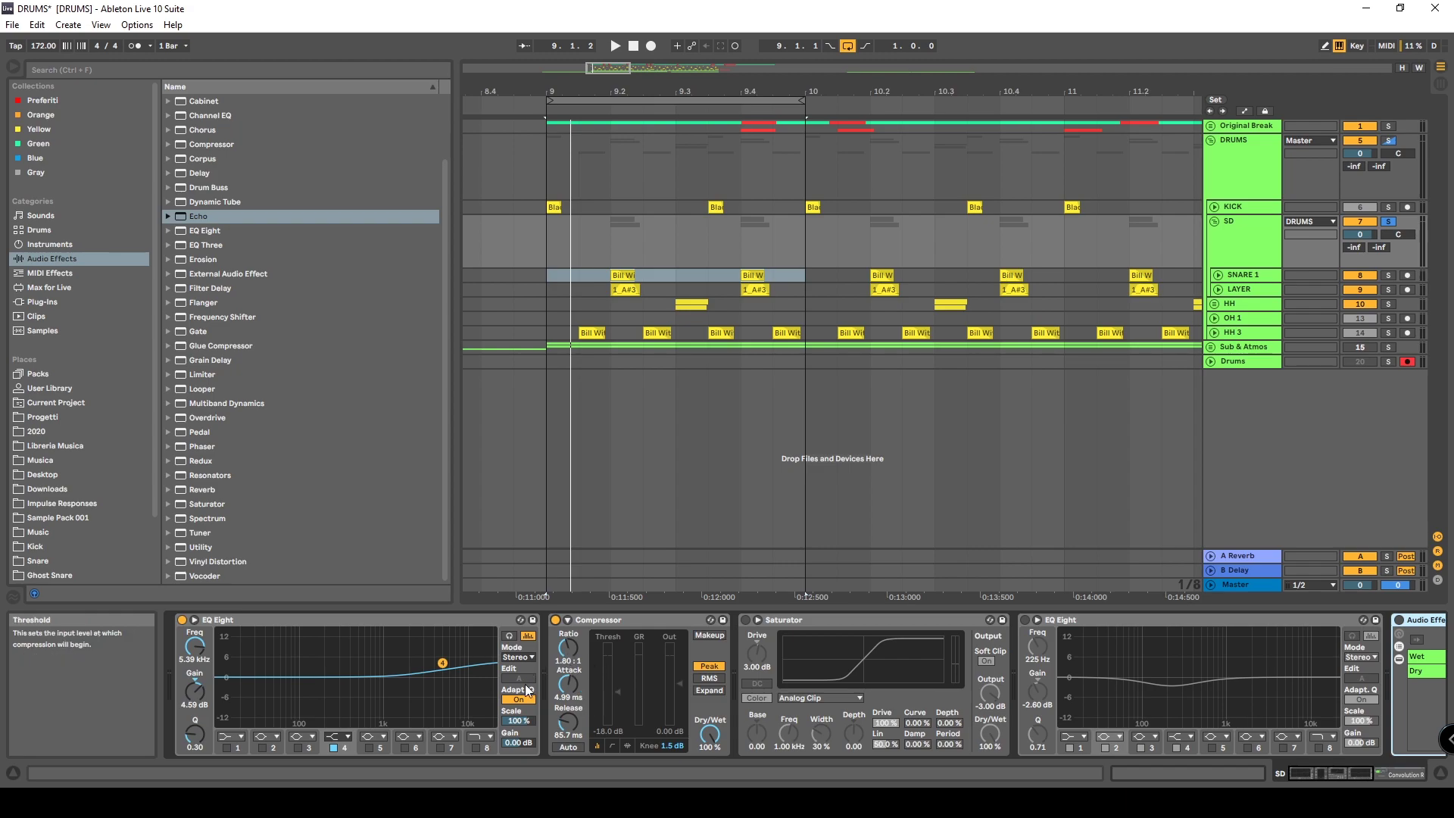
{"action": "key", "text": "space"}
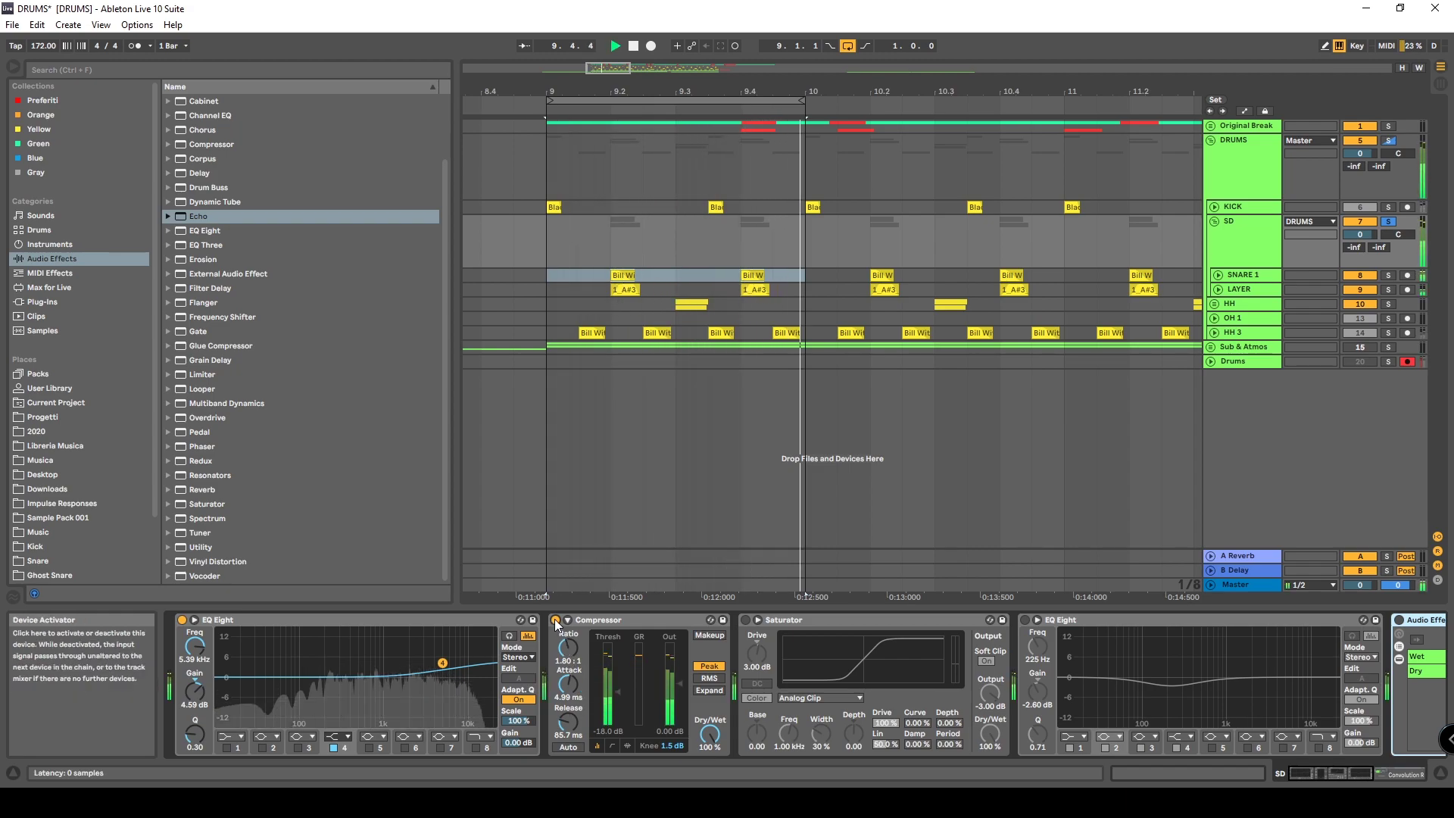
{"action": "left_click", "coordinate": [555, 619]}
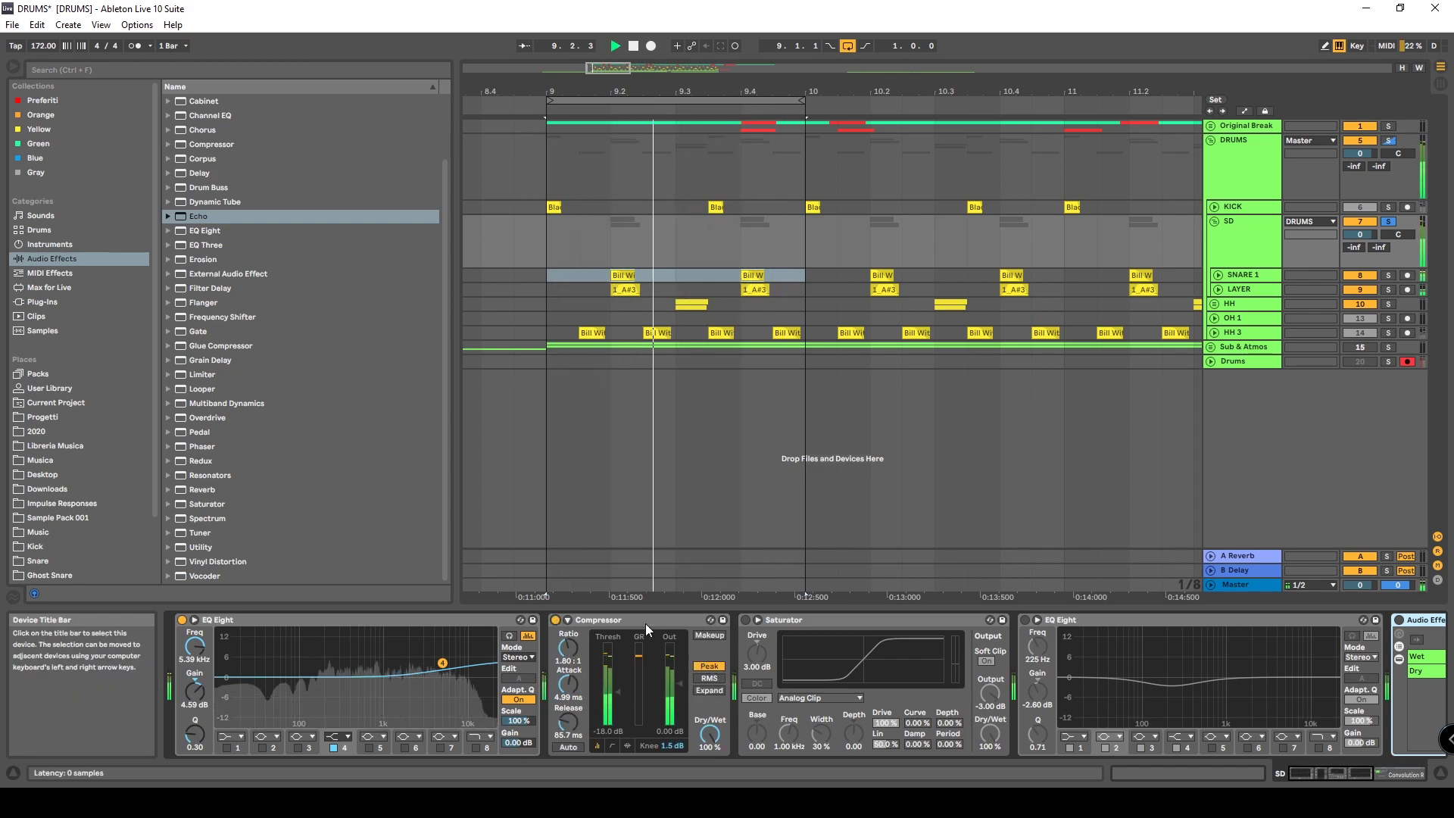
Enable the SD group's Saturator and its second EQ Eight, auditioning the looped snares through them
{"action": "left_click", "coordinate": [746, 620]}
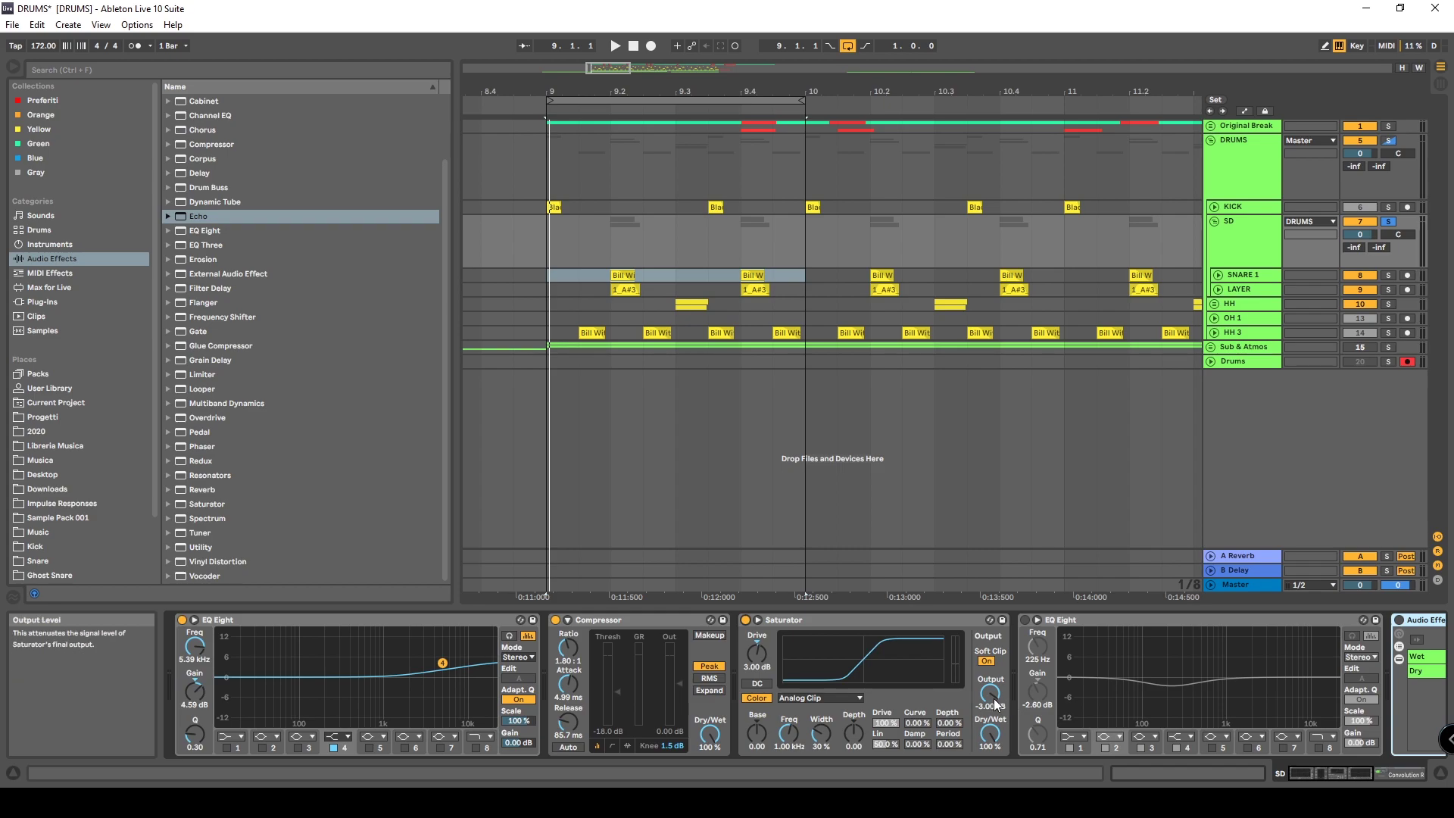
{"action": "key", "text": "space"}
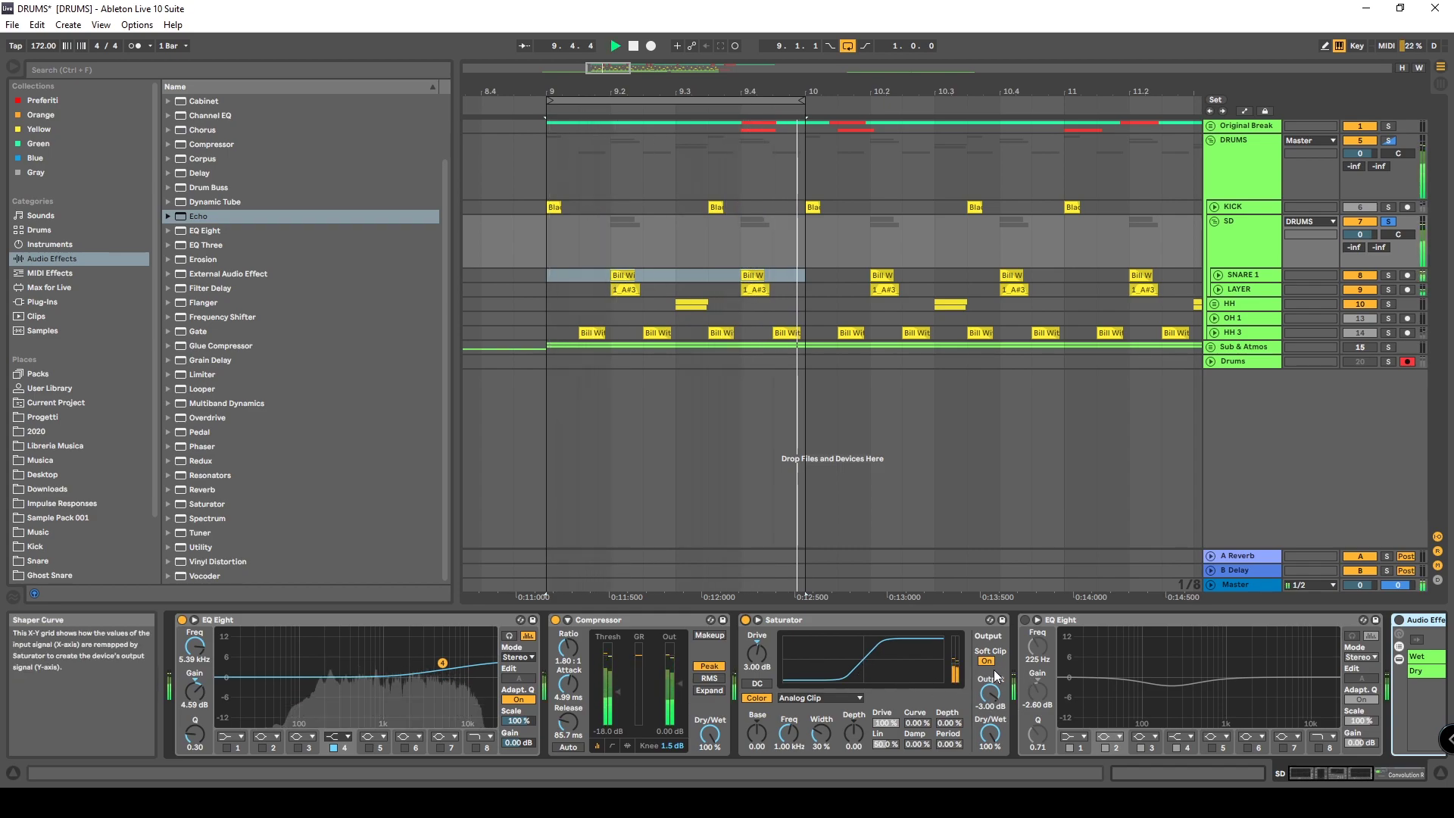
{"action": "left_click", "coordinate": [1354, 759]}
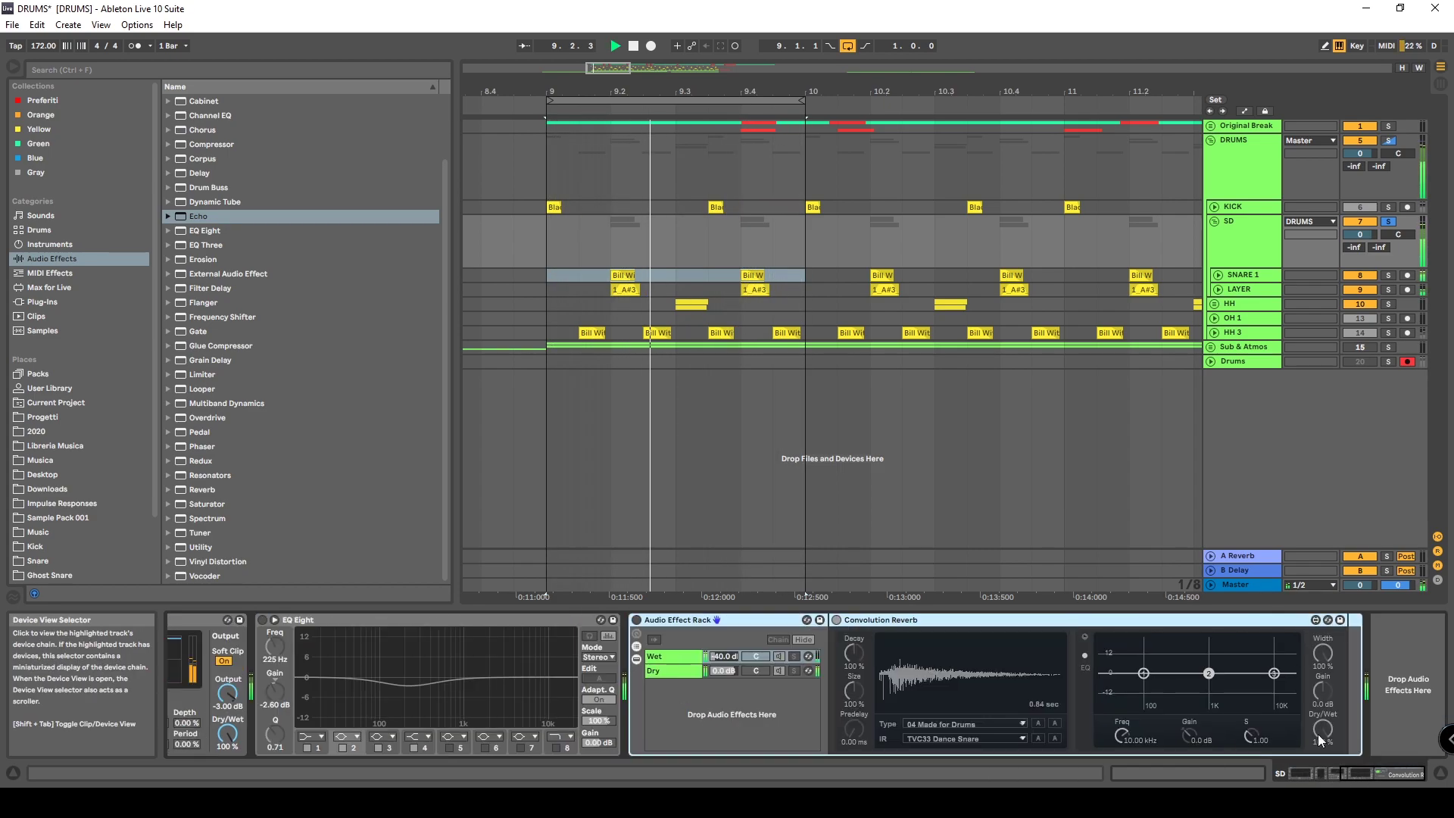
{"action": "left_click", "coordinate": [263, 619]}
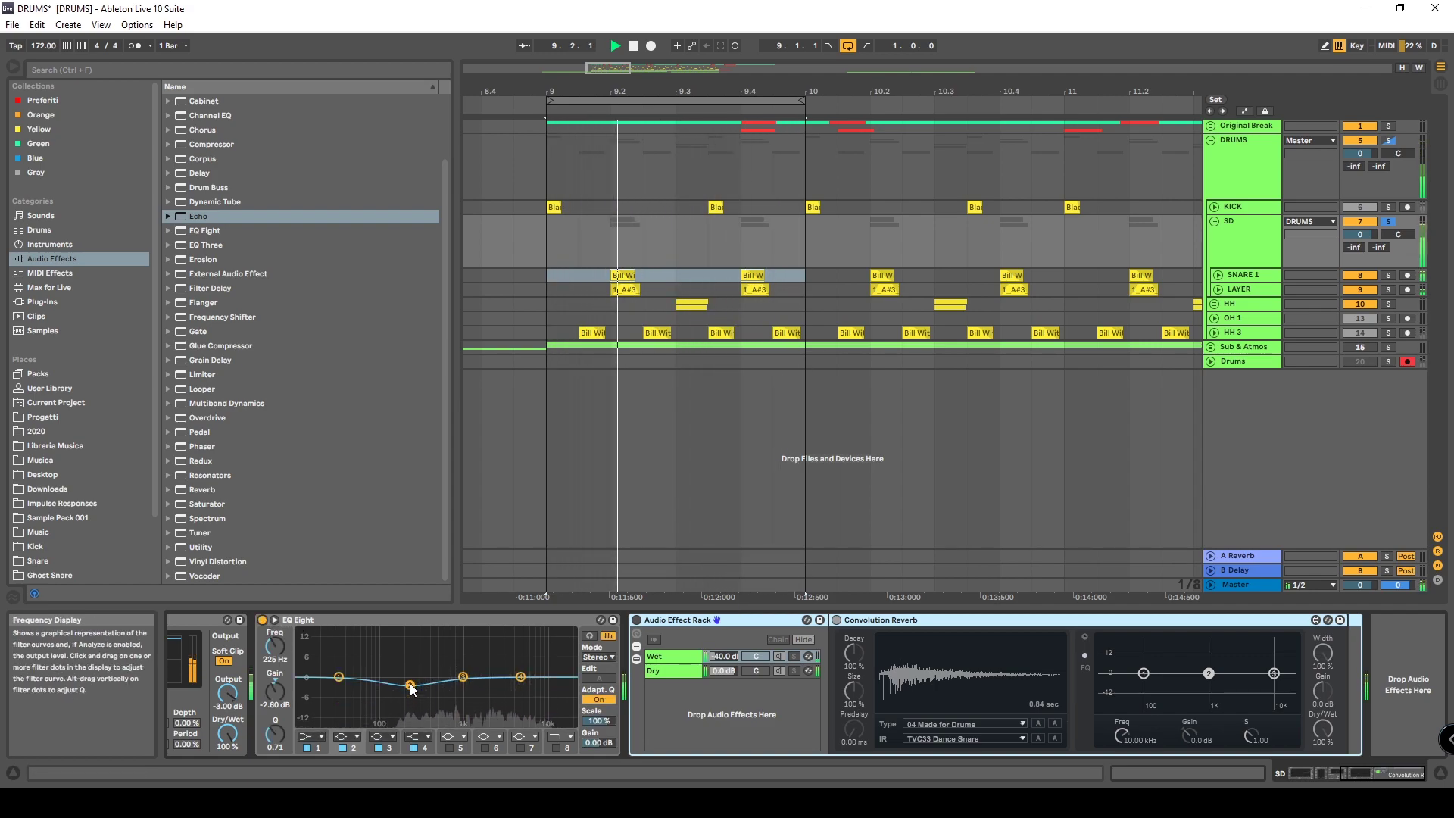
{"action": "key", "text": "space"}
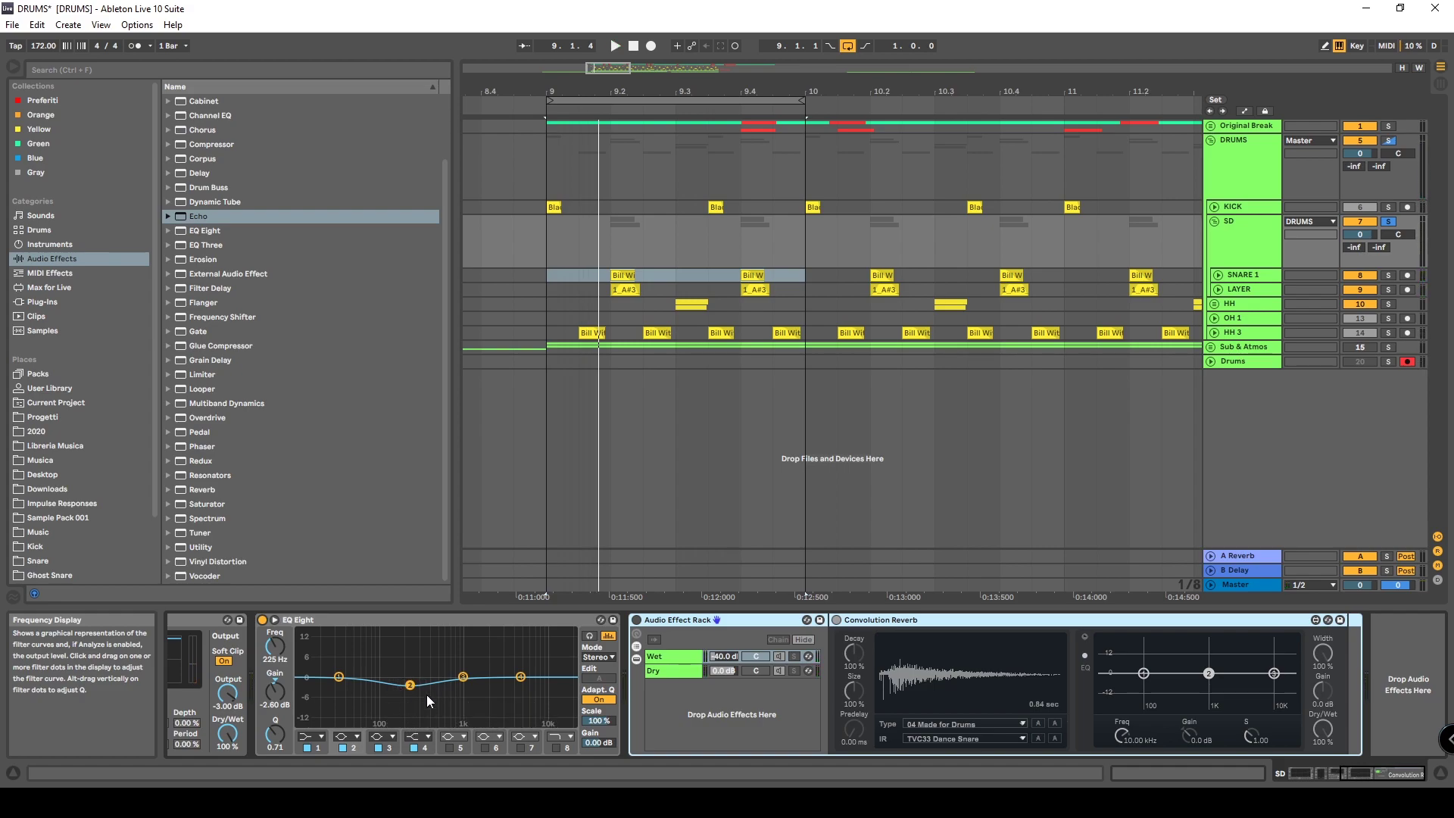
Enable the SD group's Audio Effect Rack with its Wet and Dry chains
{"action": "left_click", "coordinate": [677, 666]}
{"action": "left_click", "coordinate": [676, 655]}
{"action": "left_click", "coordinate": [637, 619]}
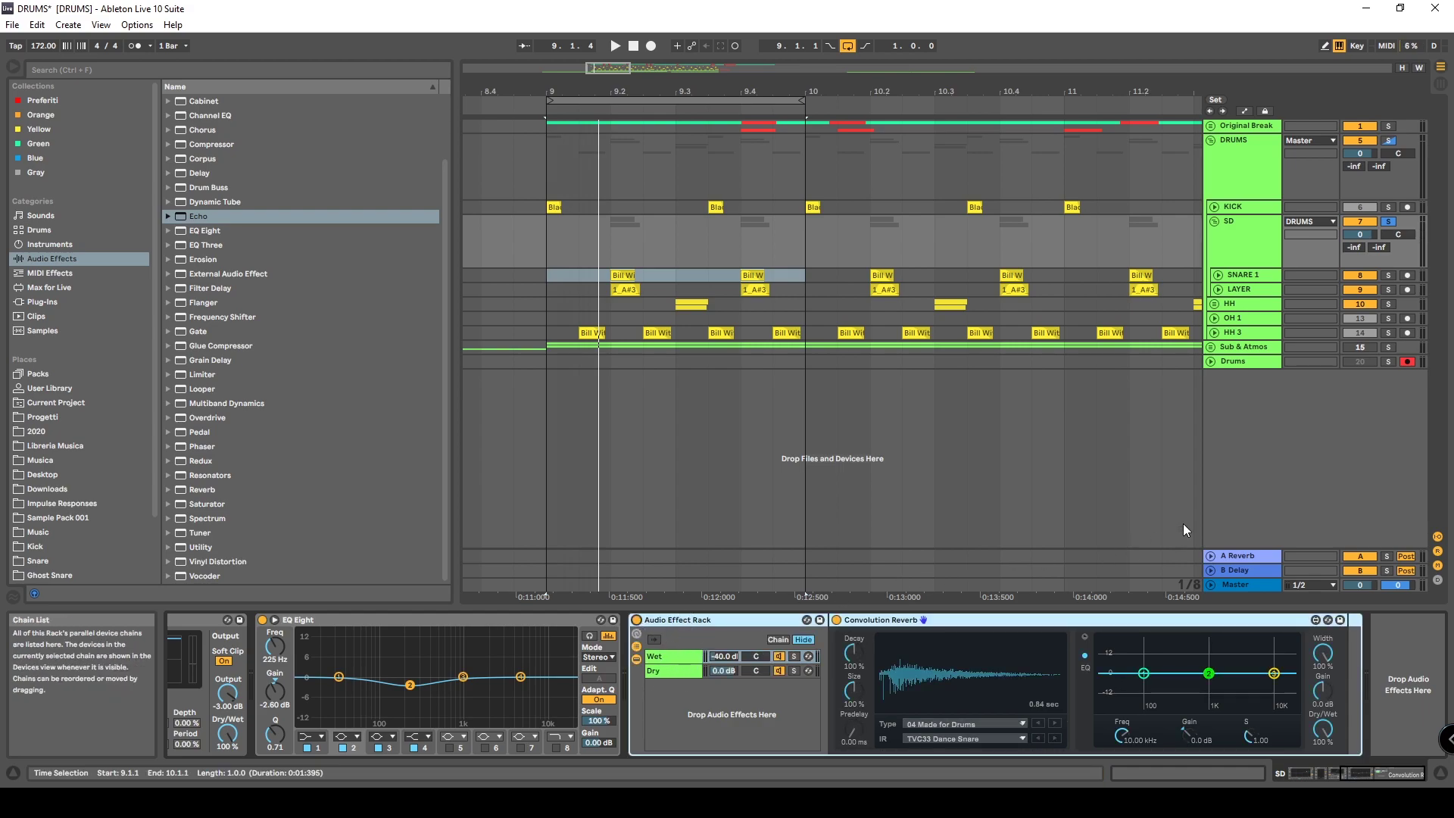
Insert a new return track, unfold it, and return to the SD group's device chain
{"action": "right_click", "coordinate": [1263, 497]}
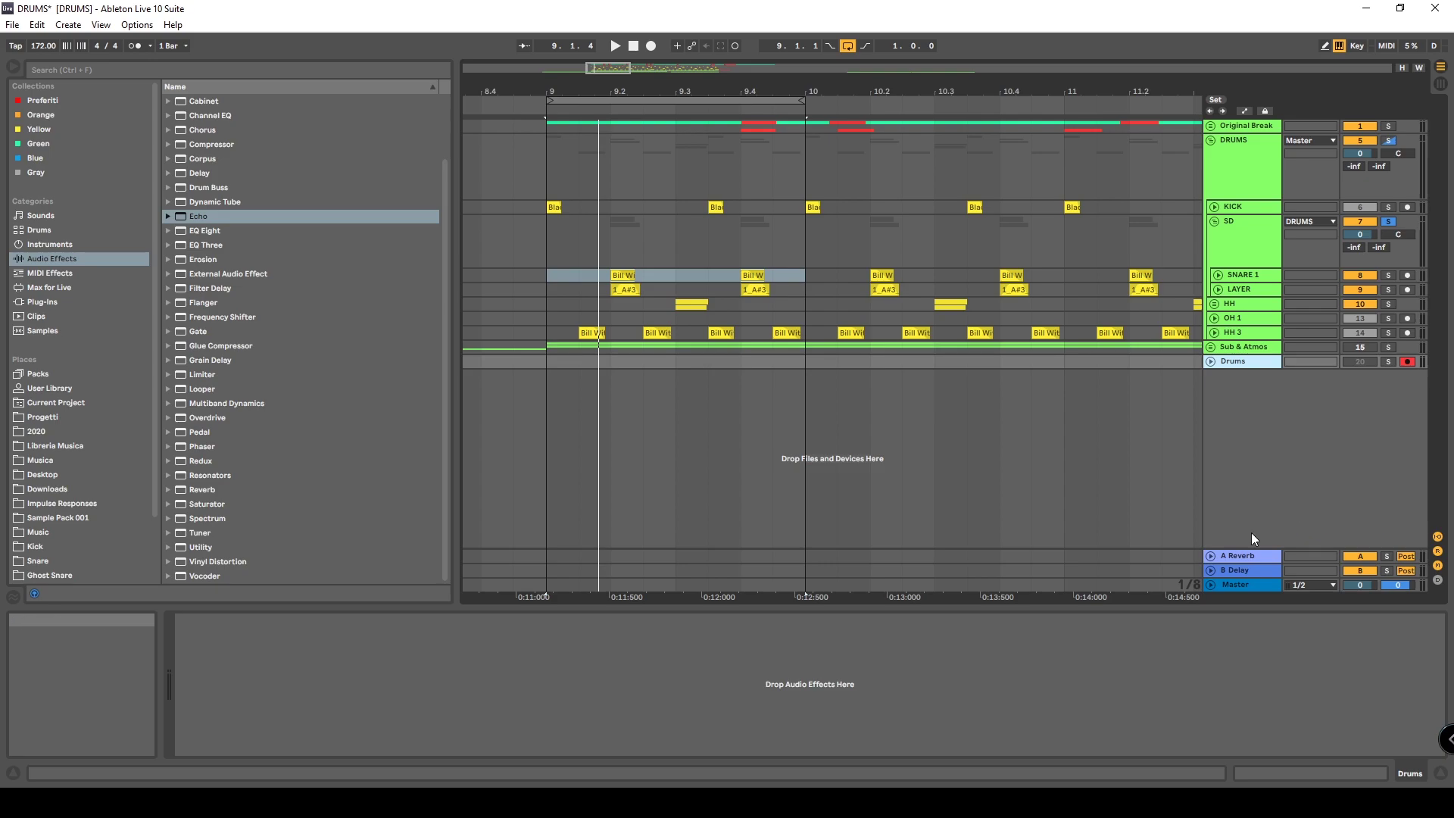
{"action": "left_click", "coordinate": [1287, 526]}
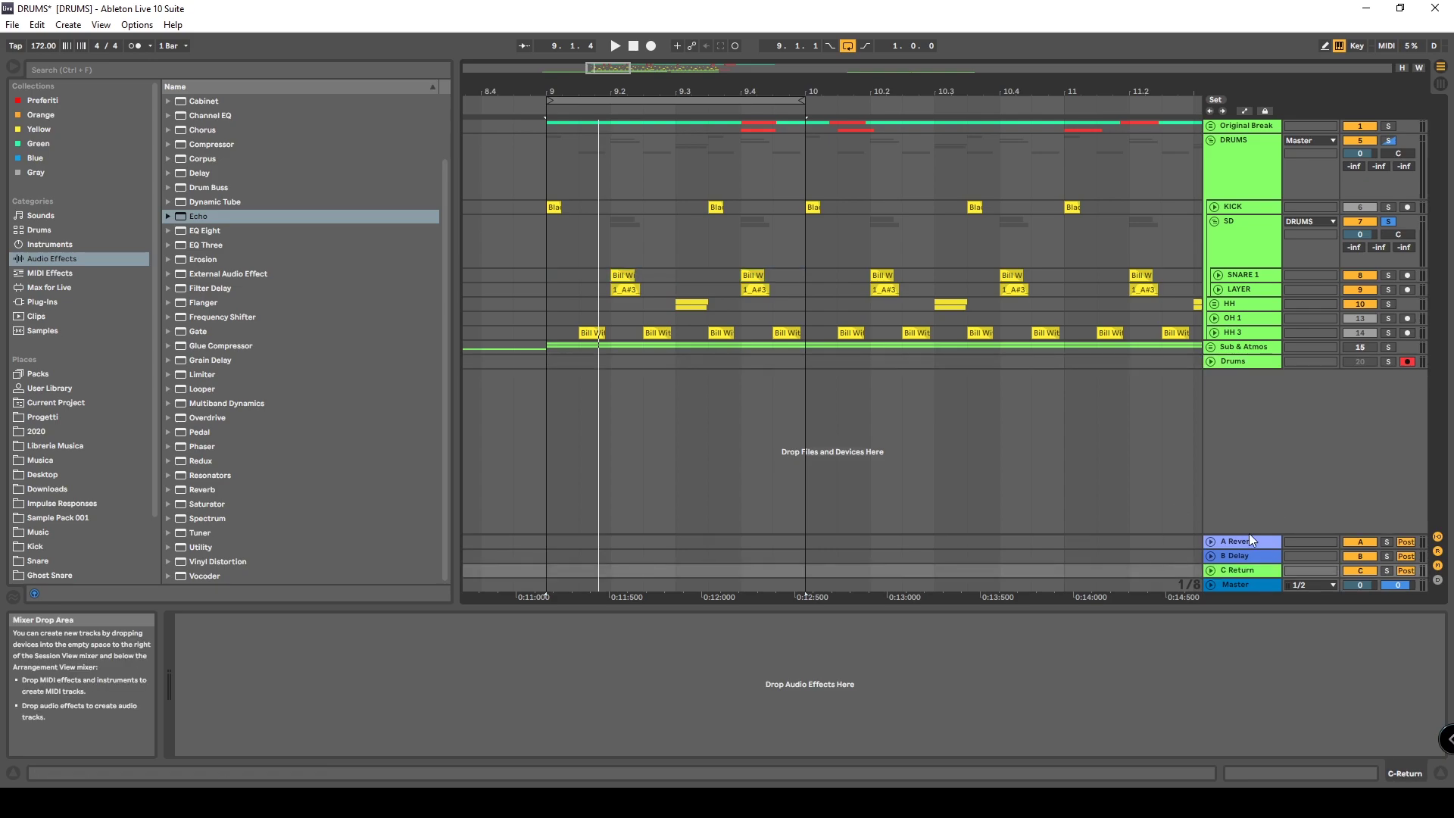
{"action": "left_click", "coordinate": [1212, 571]}
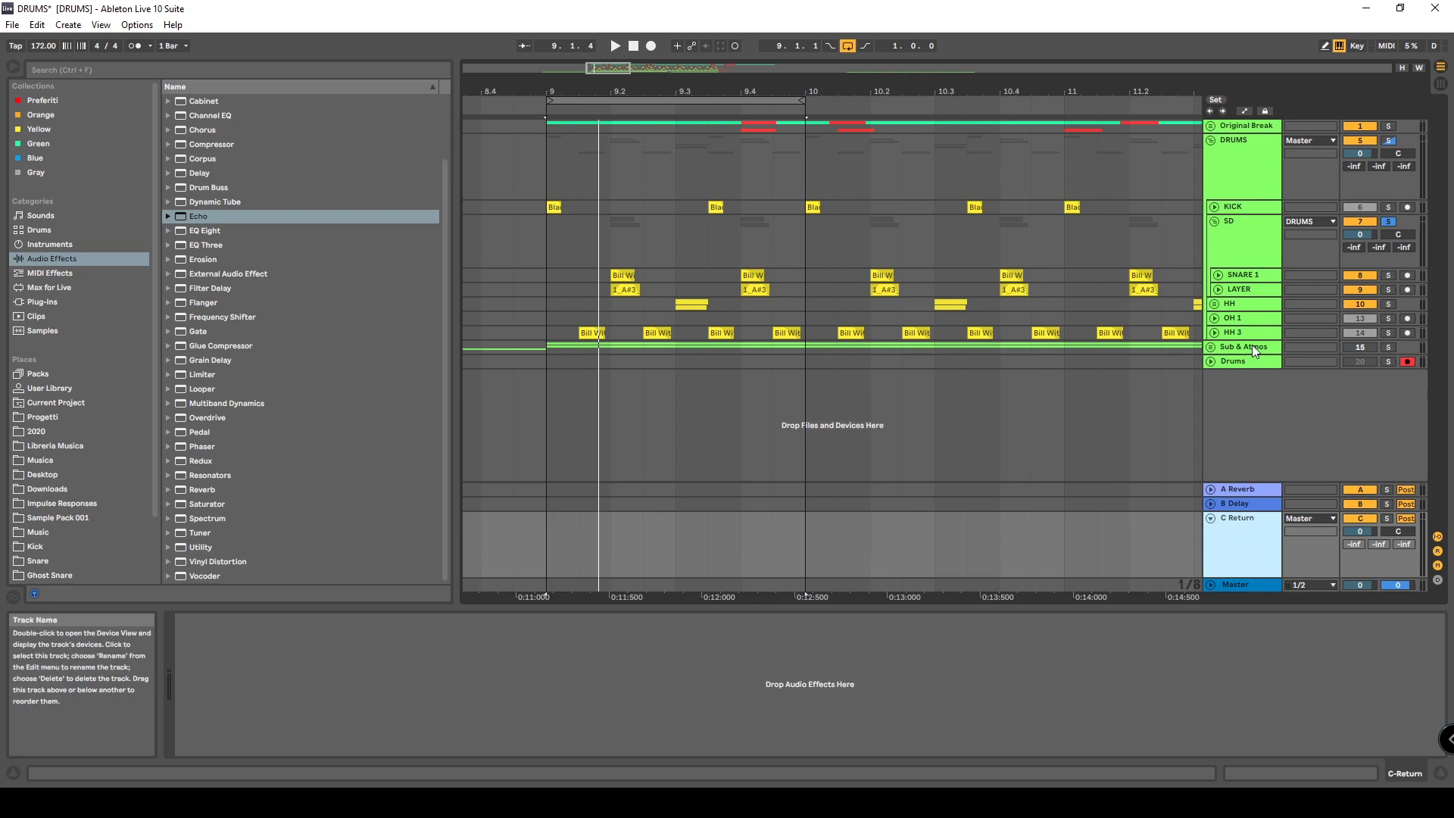
{"action": "left_click", "coordinate": [1237, 243]}
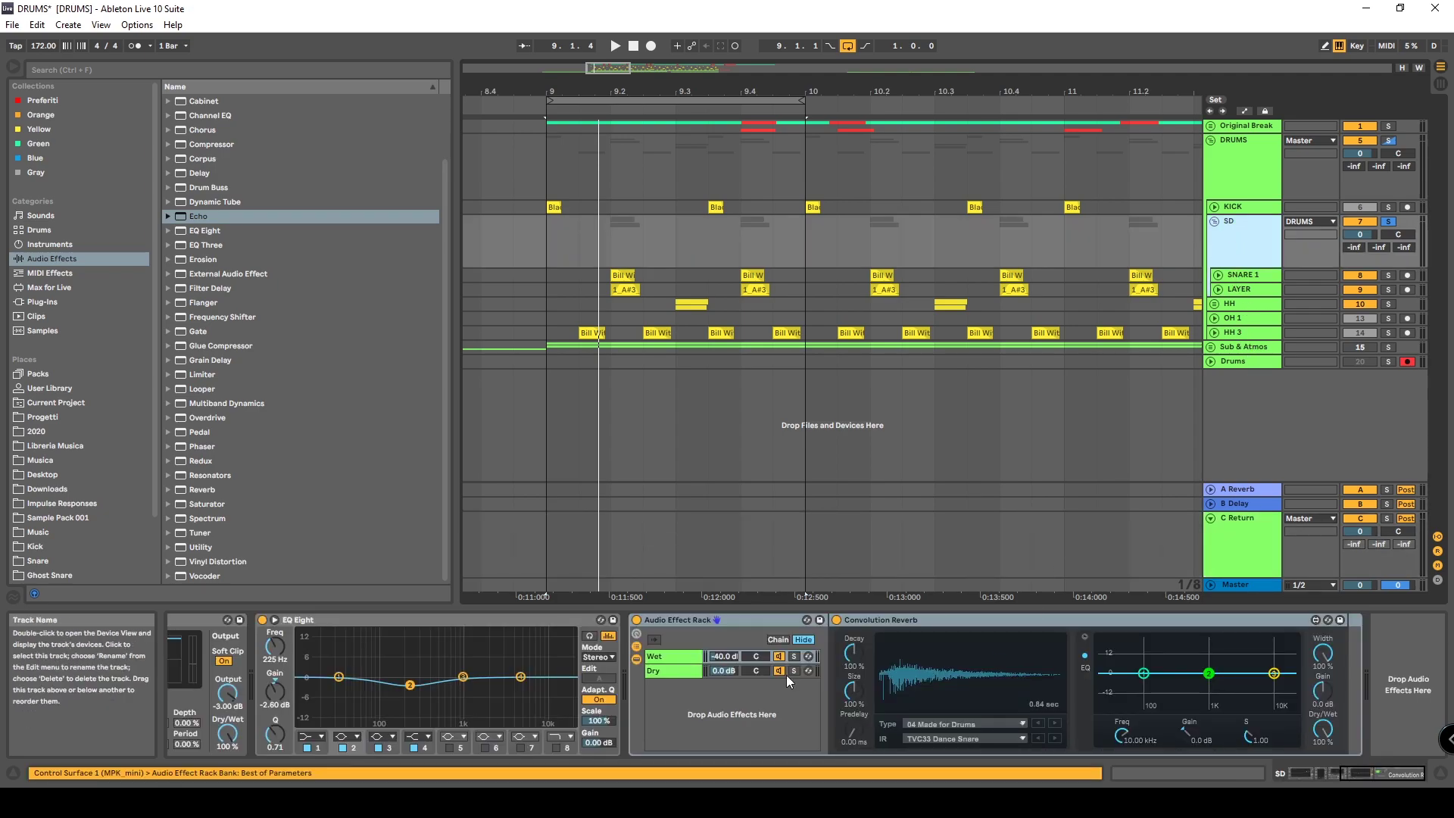
Add an empty Audio Effect Rack at the end of the SD group's device chain and create two chains in it
{"action": "left_click", "coordinate": [679, 618]}
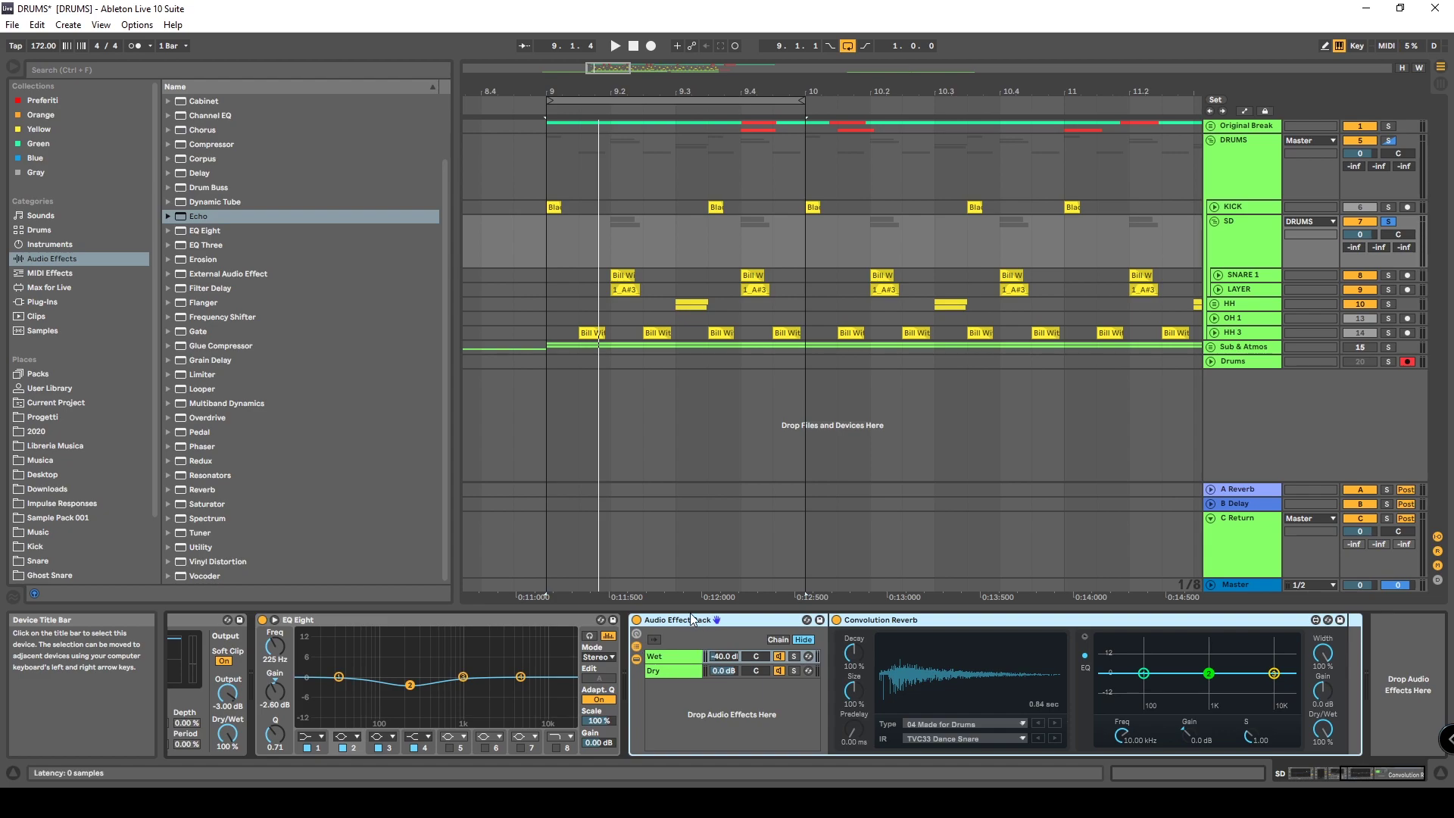
{"action": "scroll", "coordinate": [188, 102], "scroll_direction": "up", "scroll_amount": 2}
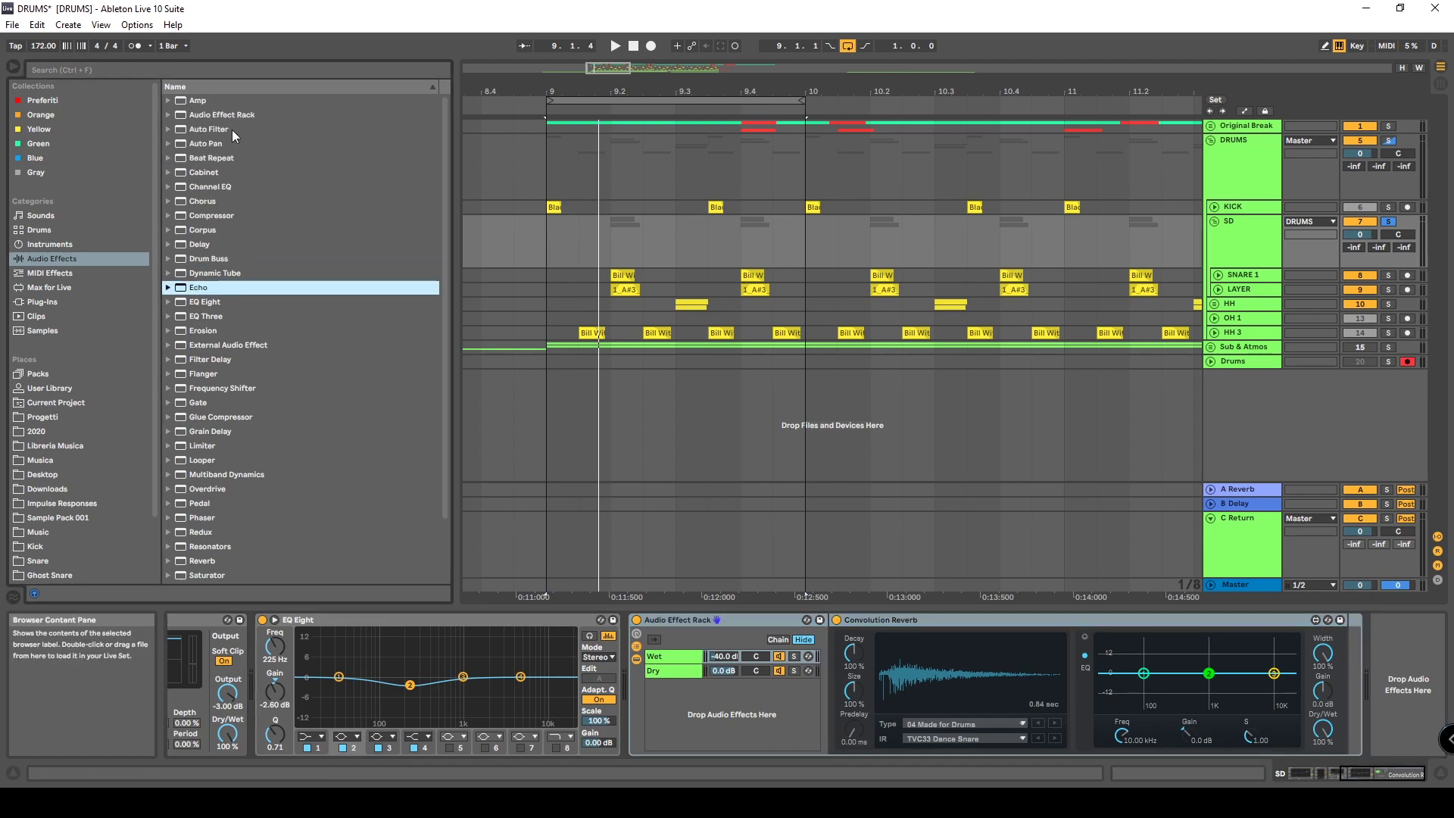
{"action": "left_click_drag", "start_coordinate": [221, 114], "coordinate": [1319, 761]}
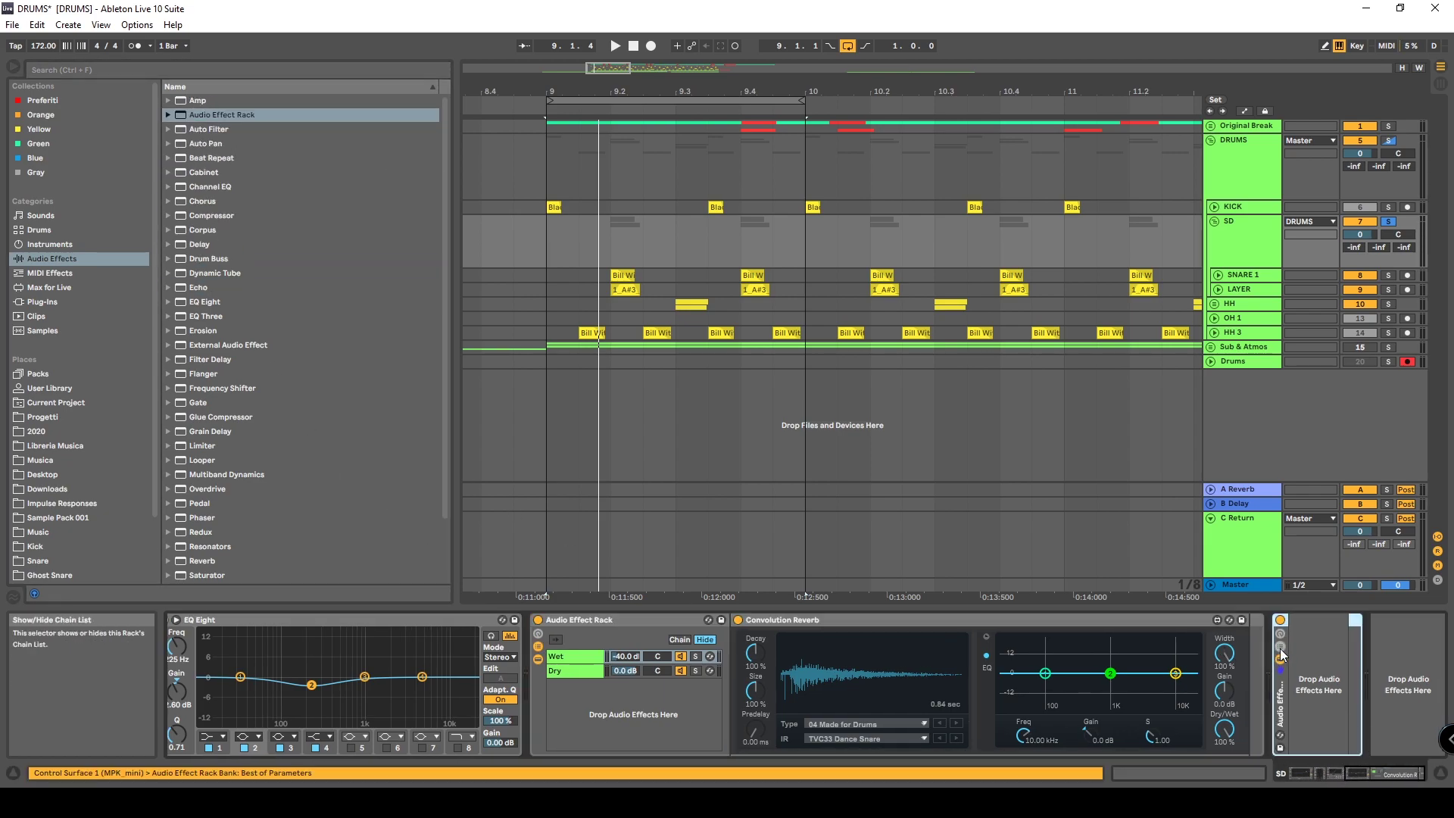
{"action": "left_click", "coordinate": [1331, 676]}
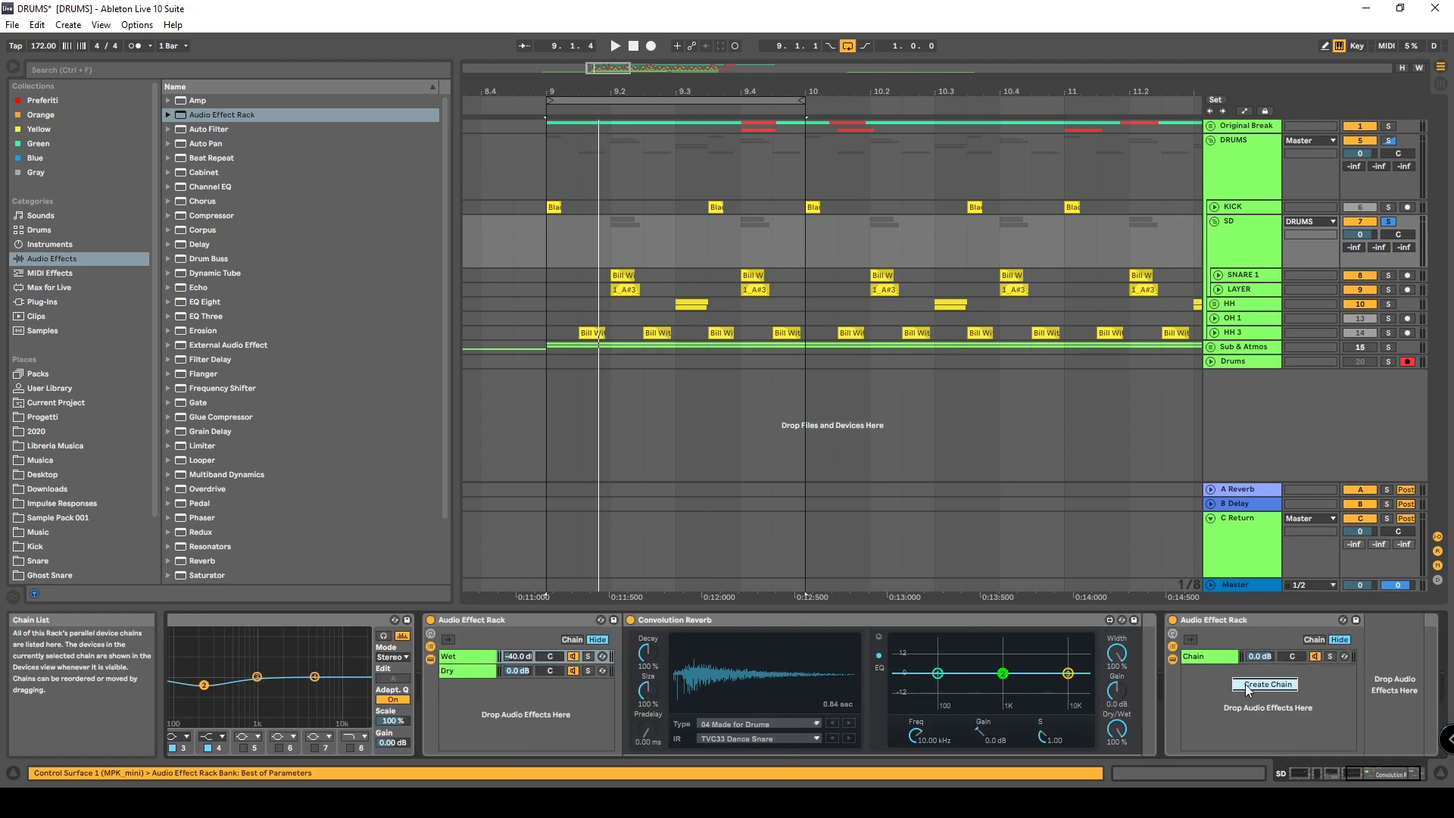
{"action": "left_click", "coordinate": [1198, 665]}
{"action": "left_click", "coordinate": [1212, 656]}
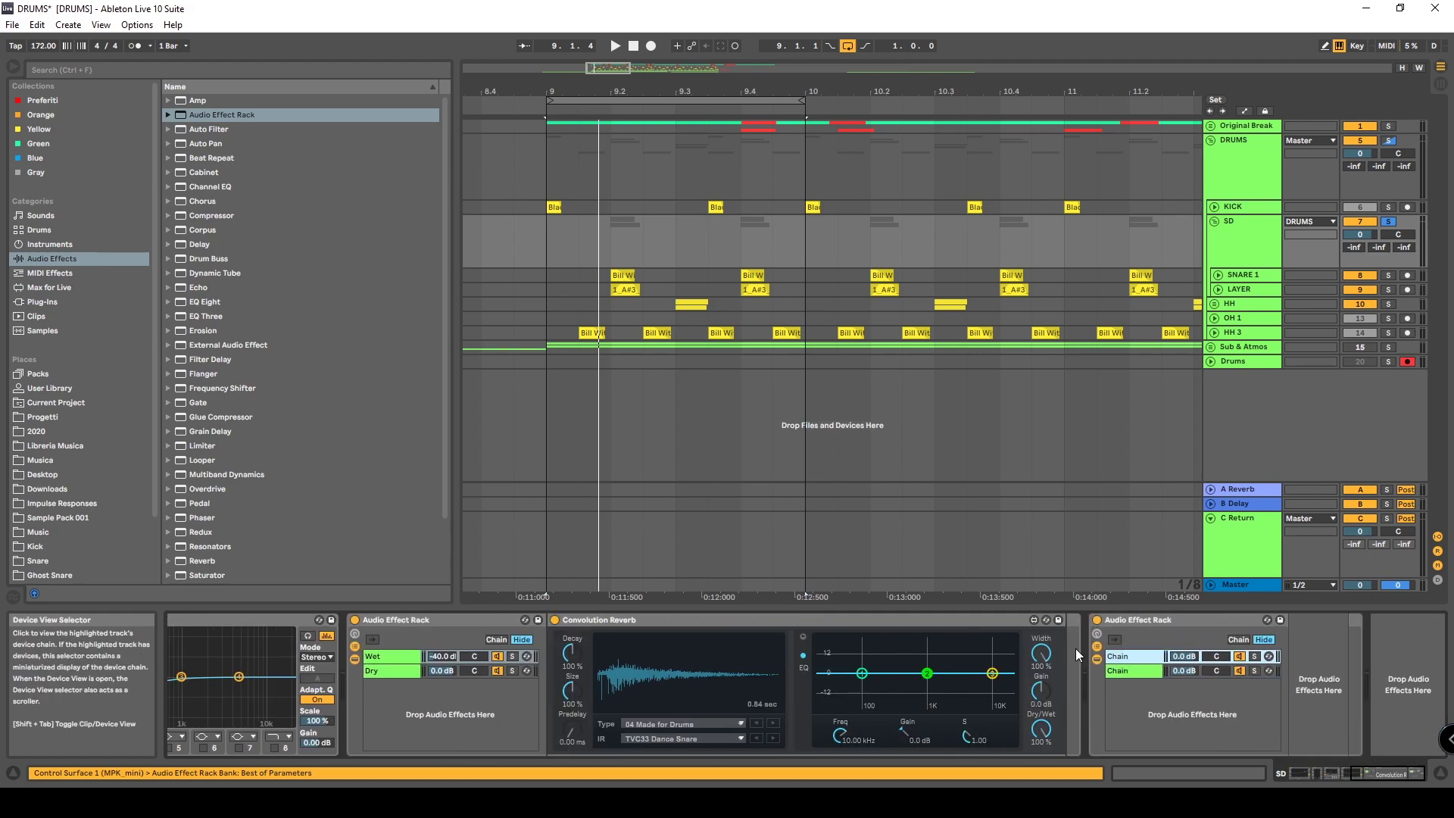
Compare the original rack's Wet and Dry chains with the added empty Audio Effect Rack, and delete the added rack
{"action": "left_click", "coordinate": [376, 658]}
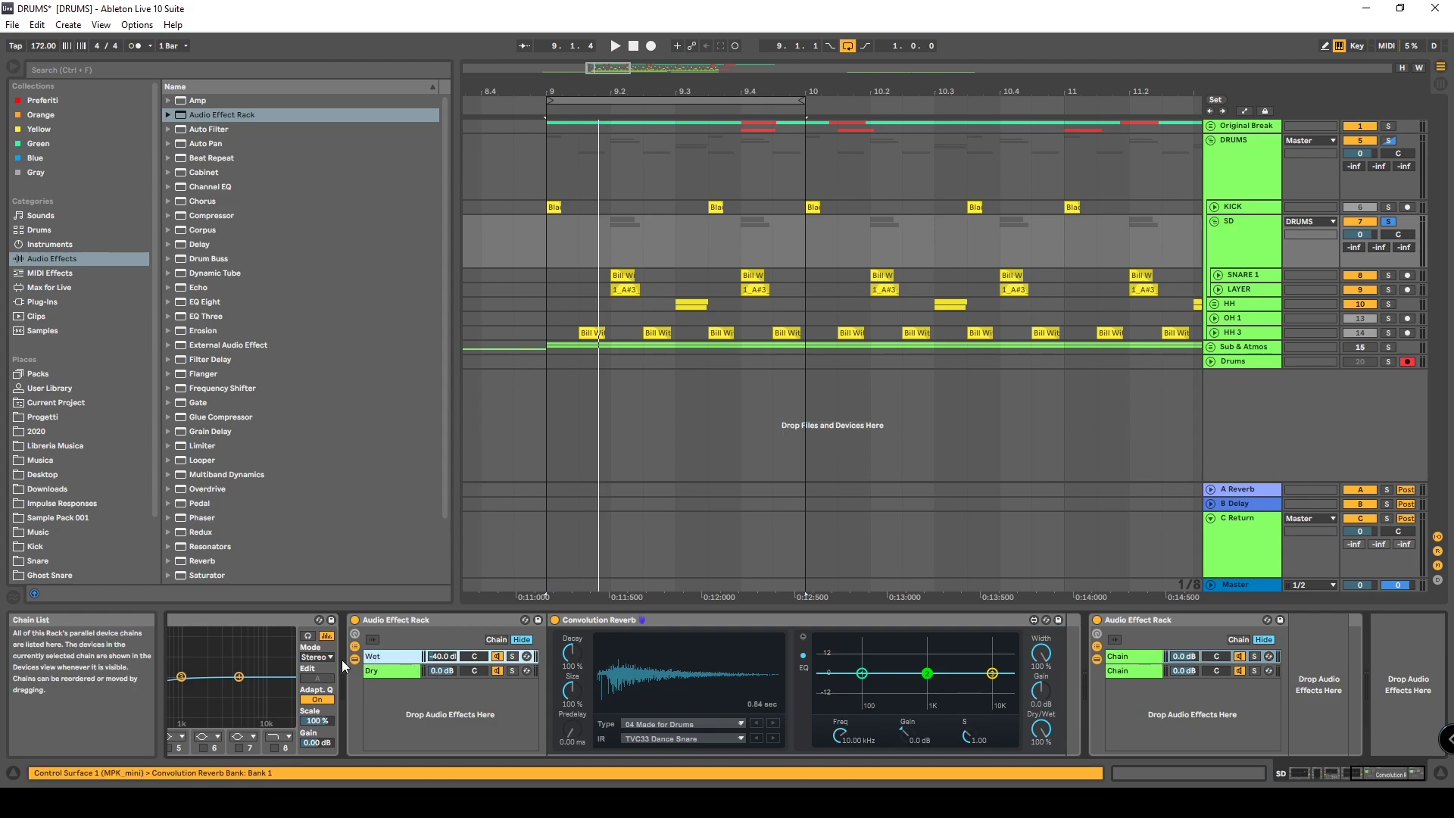
{"action": "left_click", "coordinate": [391, 671]}
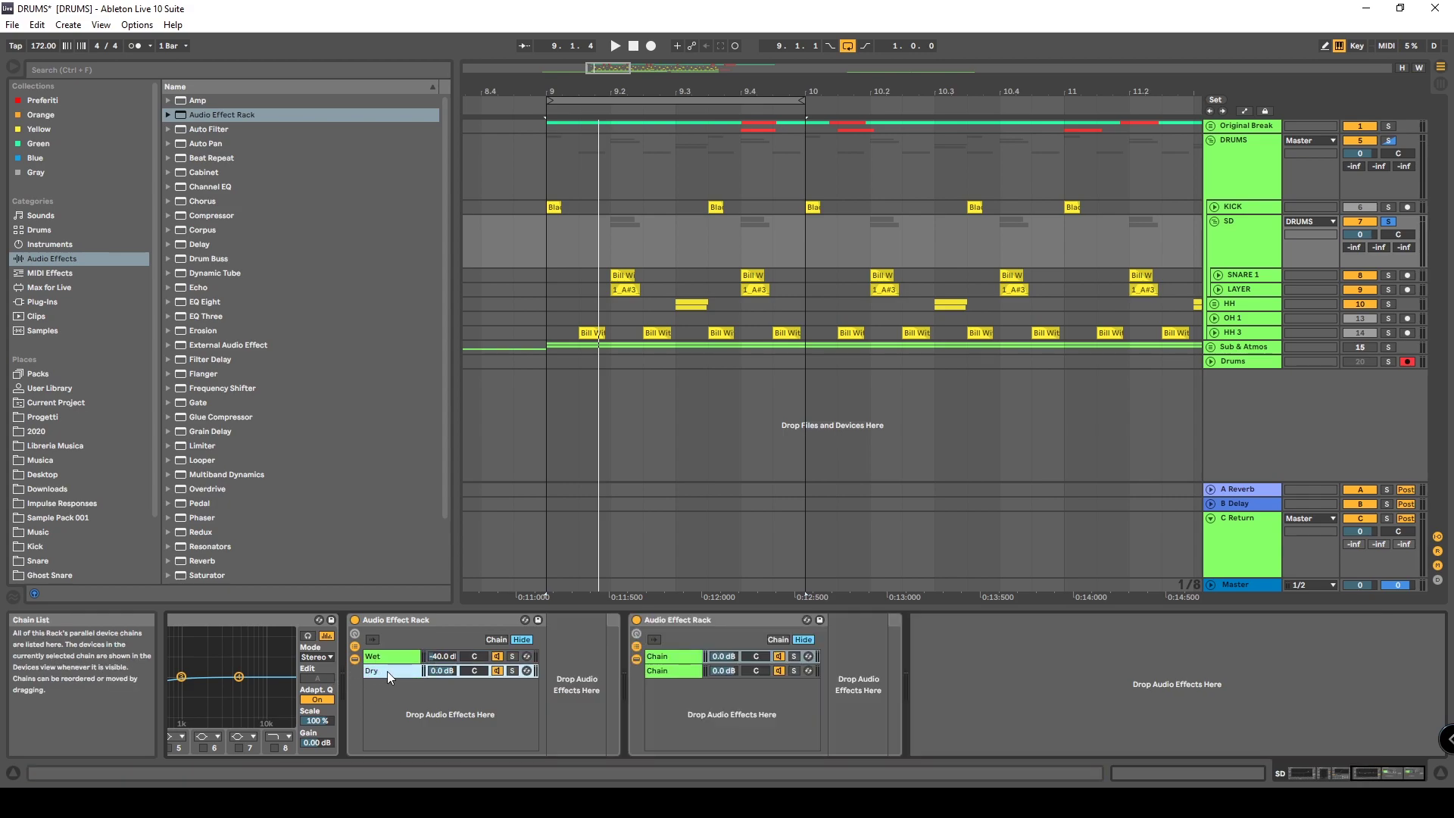
{"action": "left_click", "coordinate": [665, 616]}
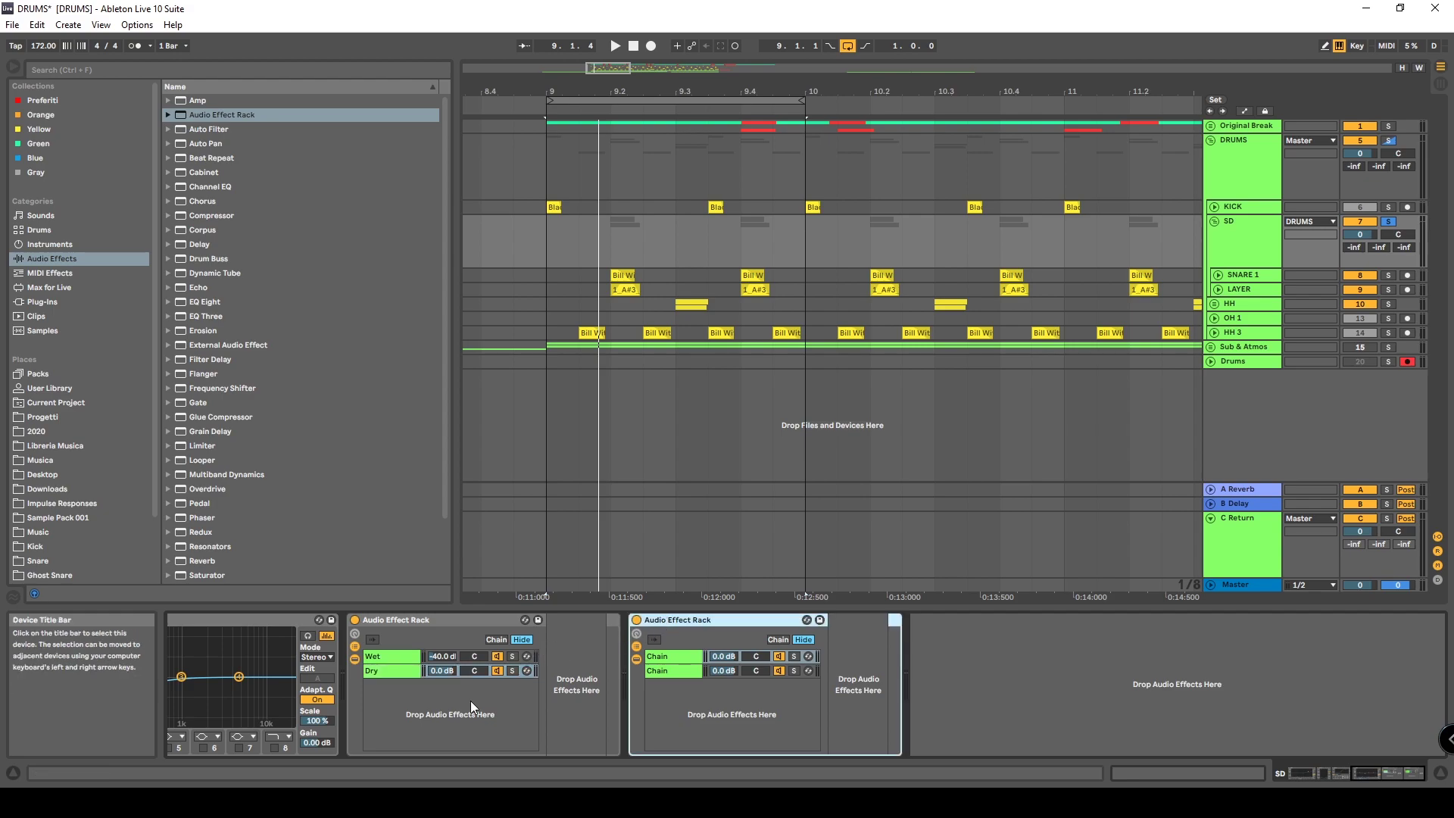
{"action": "key", "text": "Delete"}
Examine the rack's Dry and Wet chains, including the Convolution Reverb's Dry/Wet setting and the Wet chain's volume
{"action": "left_click", "coordinate": [402, 674]}
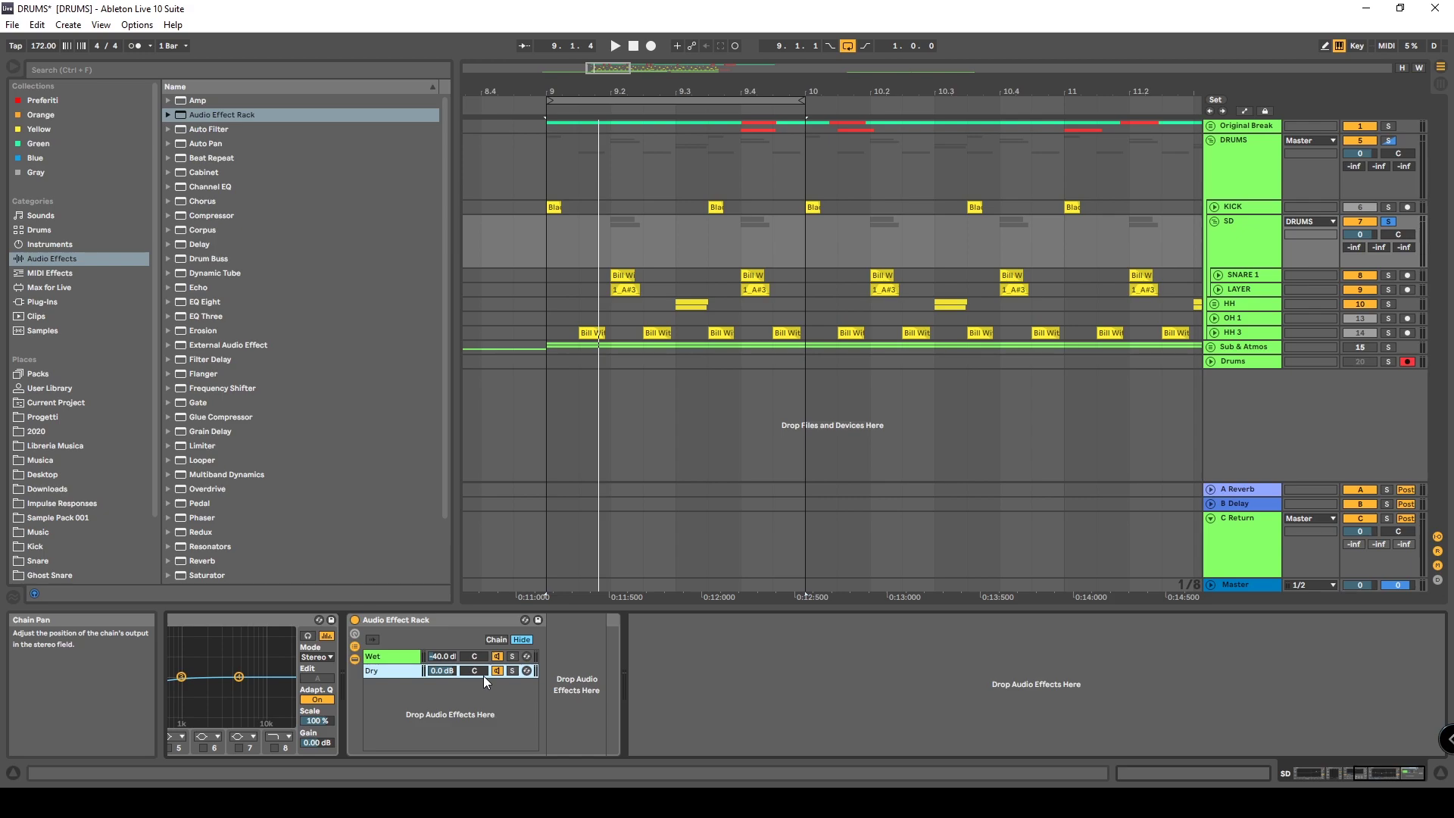
{"action": "left_click", "coordinate": [407, 657]}
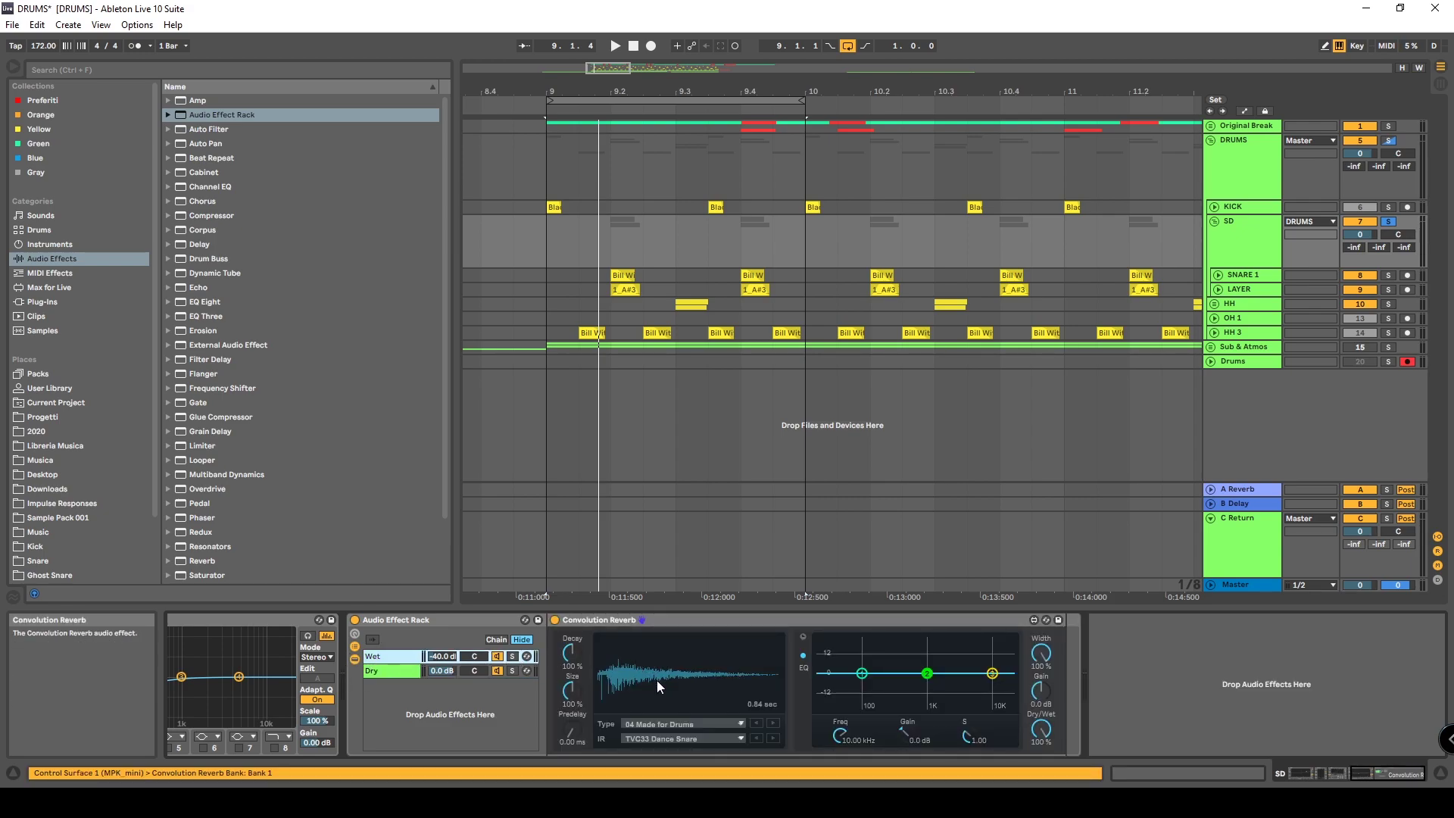
{"action": "left_click", "coordinate": [1041, 732]}
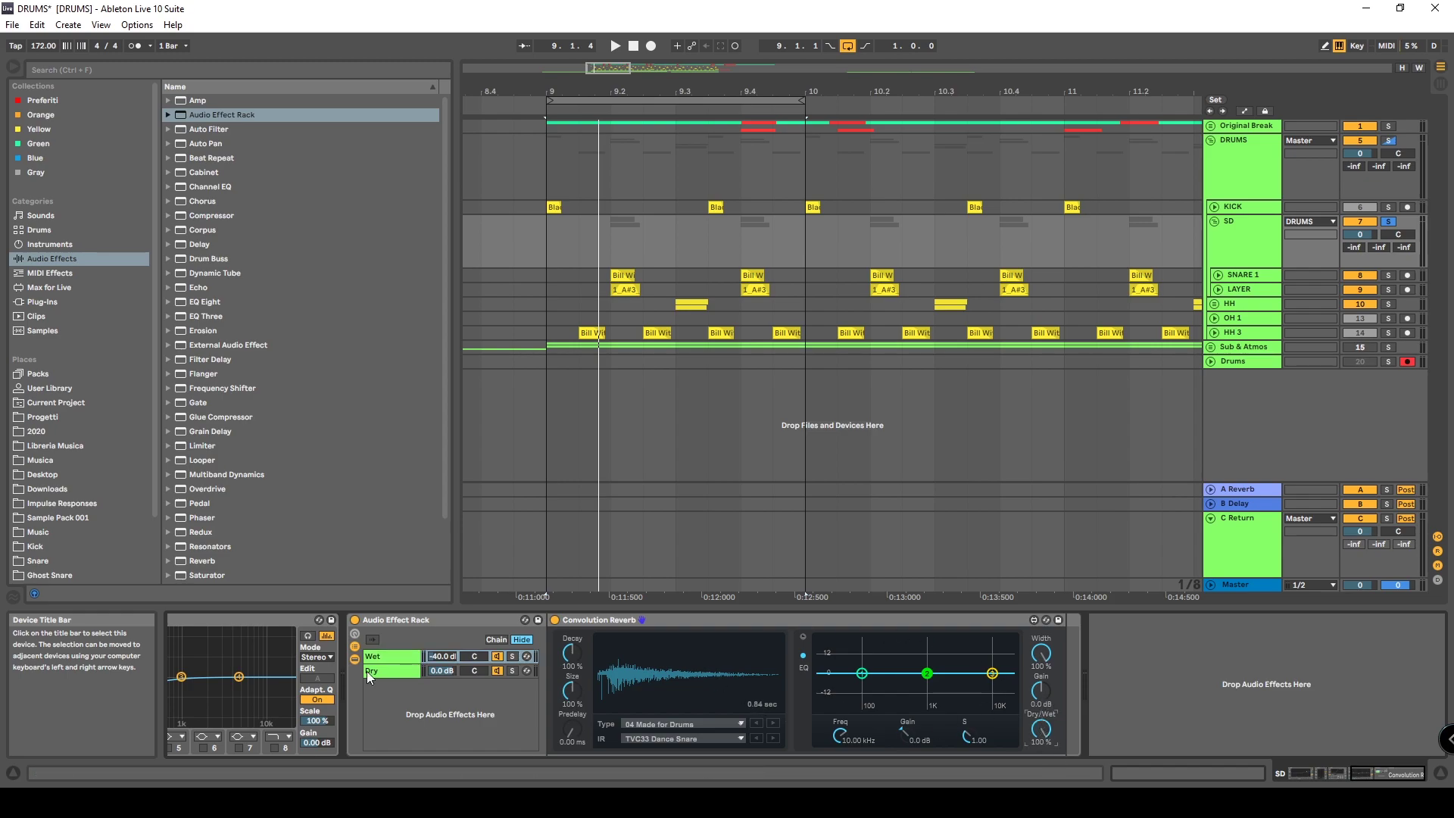
{"action": "left_click_drag", "start_coordinate": [438, 657], "coordinate": [432, 656]}
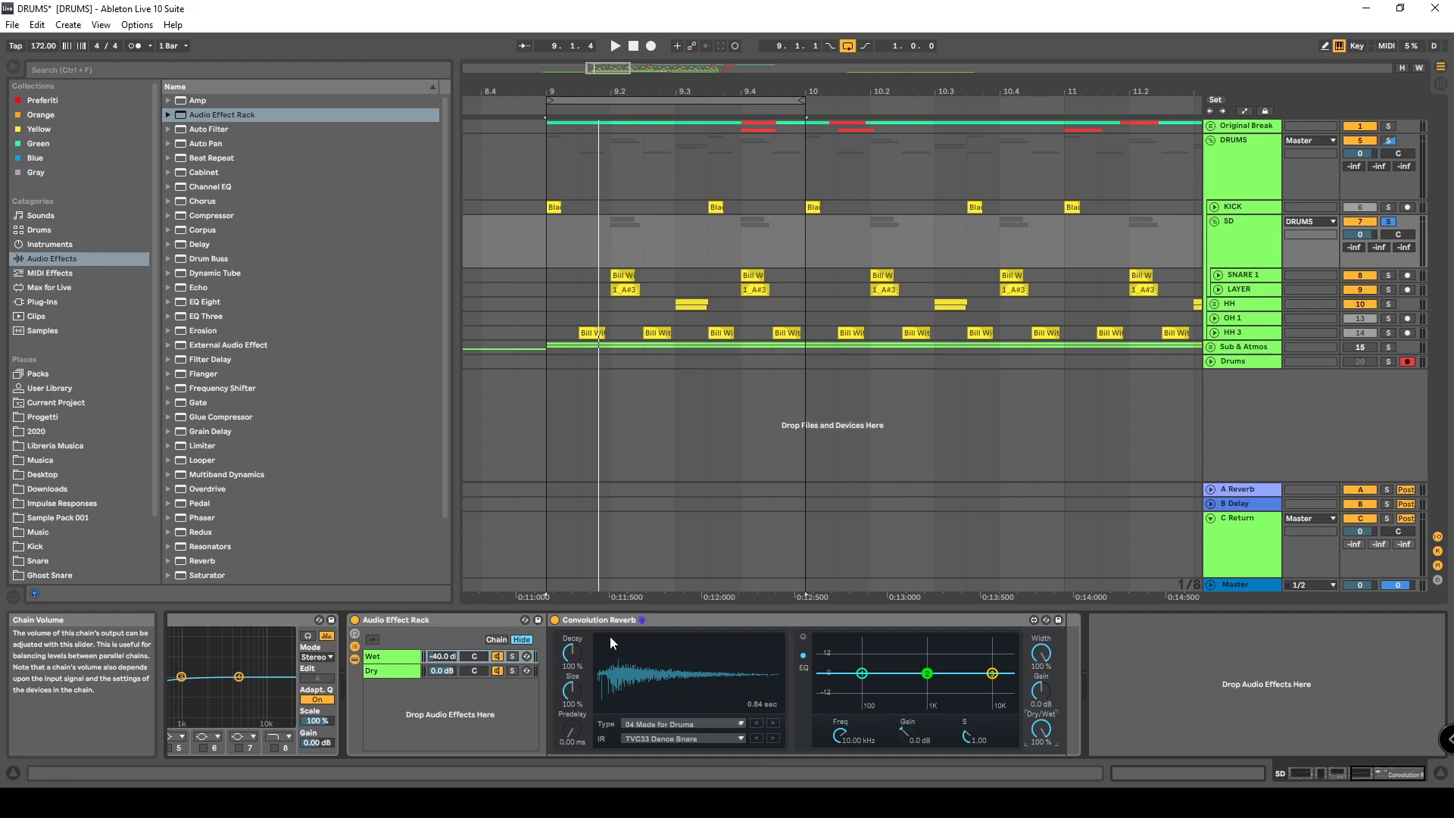
Audition the looped SD group with the Audio Effect Rack switched off and back on
{"action": "left_click", "coordinate": [354, 621]}
{"action": "key", "text": "space"}
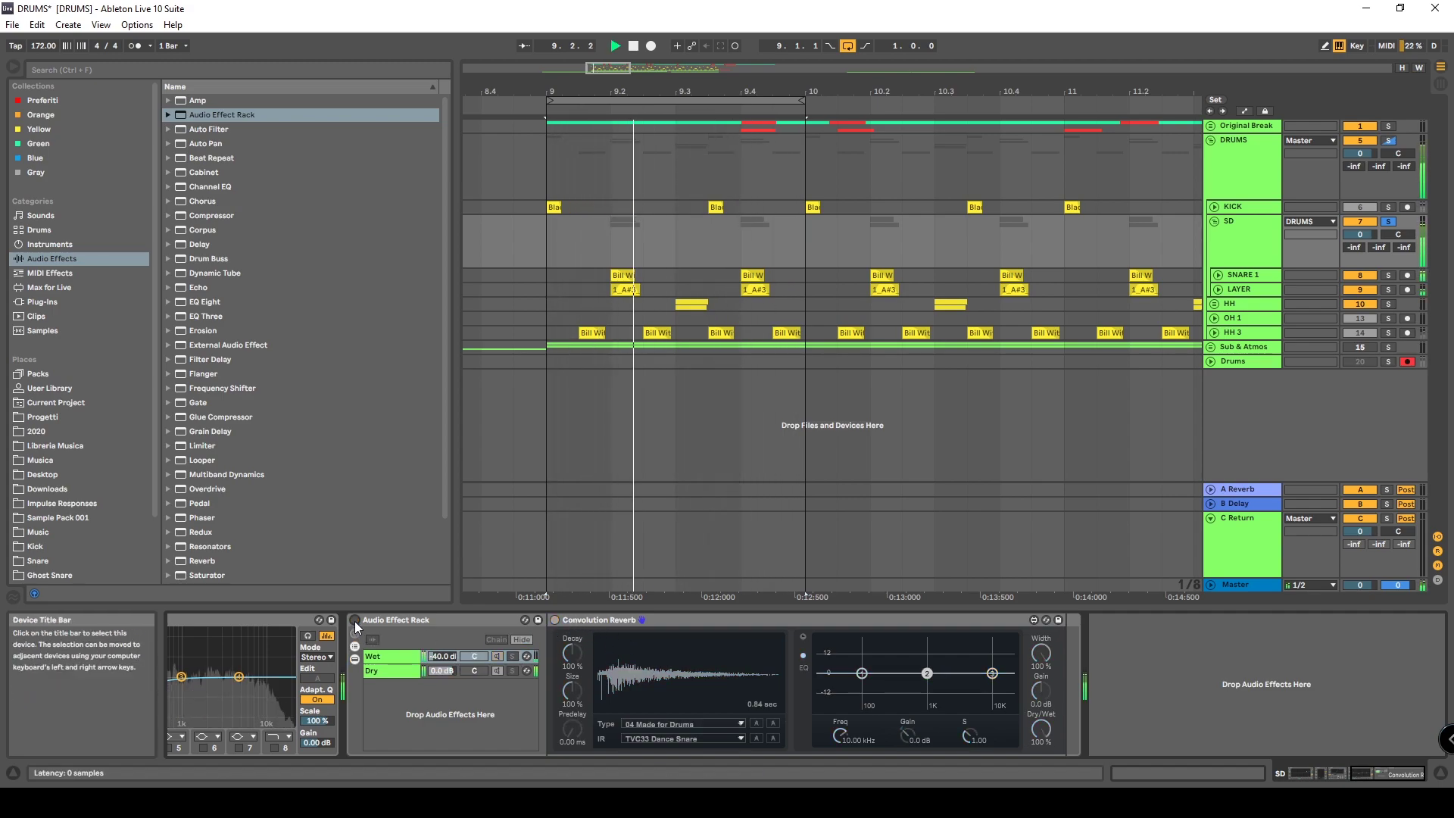
{"action": "left_click", "coordinate": [355, 621]}
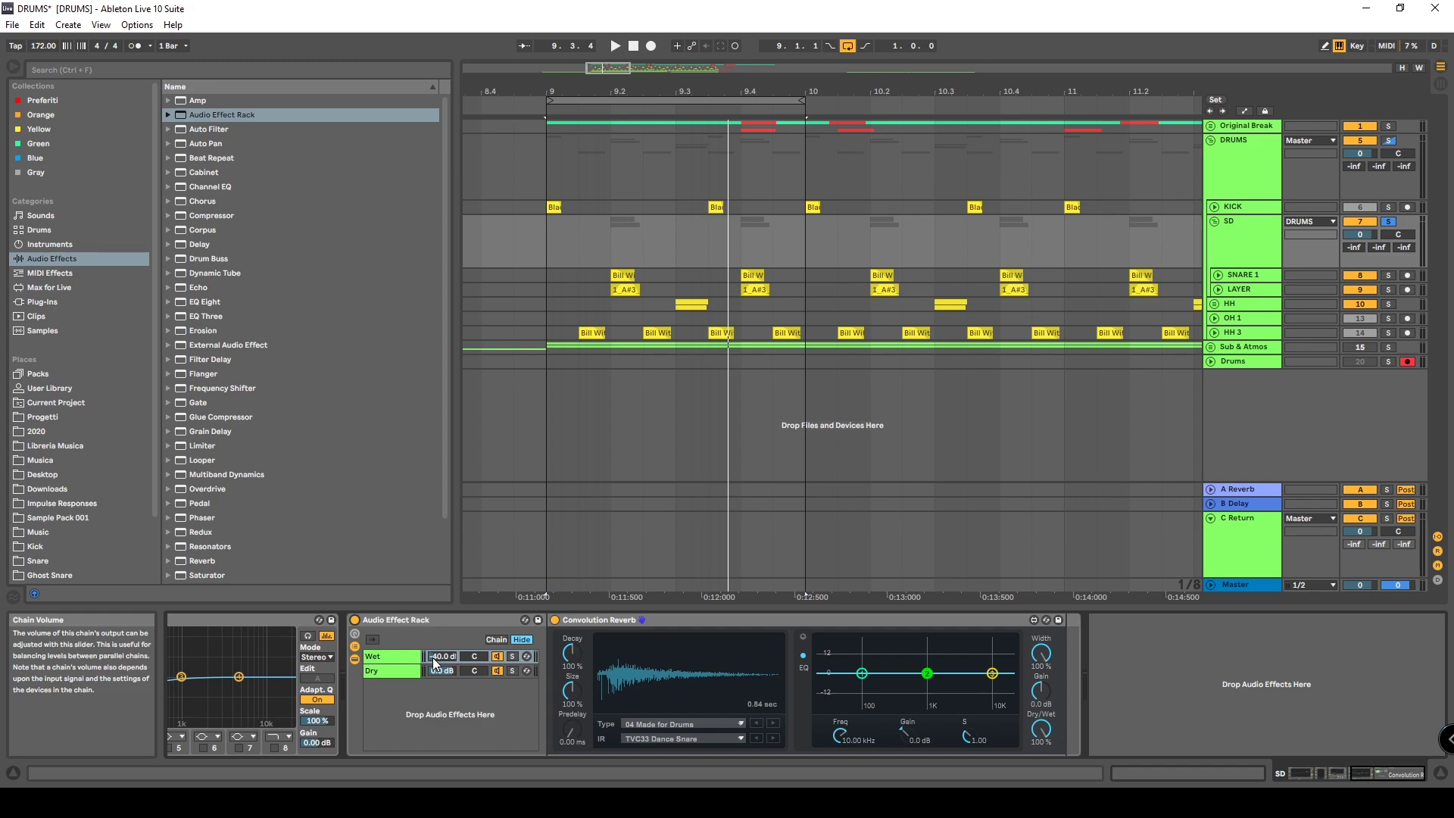
Unsolo and fold the SD group, and unfold the HH group to select the first HH 1 clip
{"action": "left_click", "coordinate": [1388, 222]}
{"action": "left_click", "coordinate": [1214, 221]}
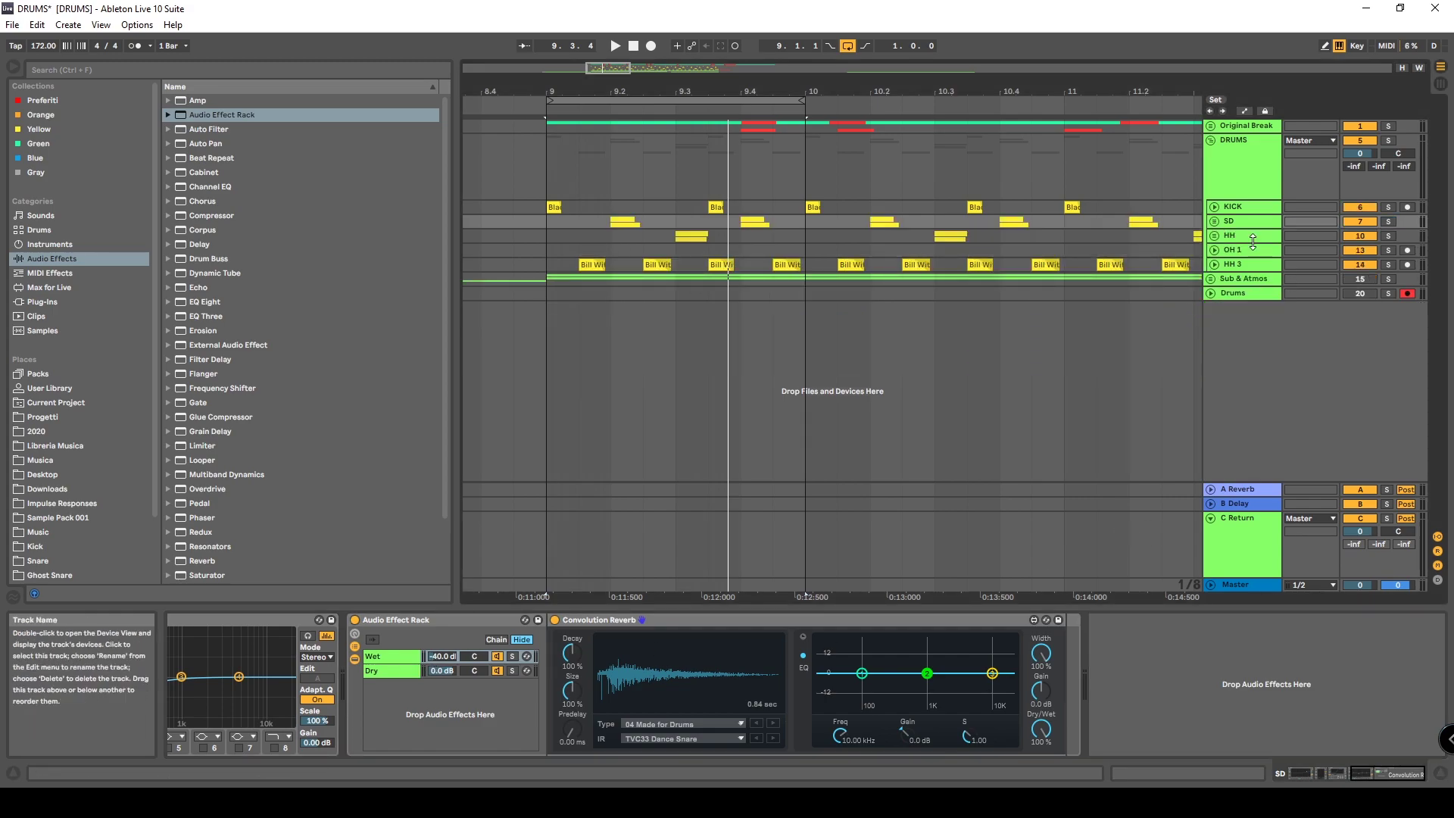
{"action": "left_click", "coordinate": [1214, 236]}
{"action": "left_click", "coordinate": [692, 290]}
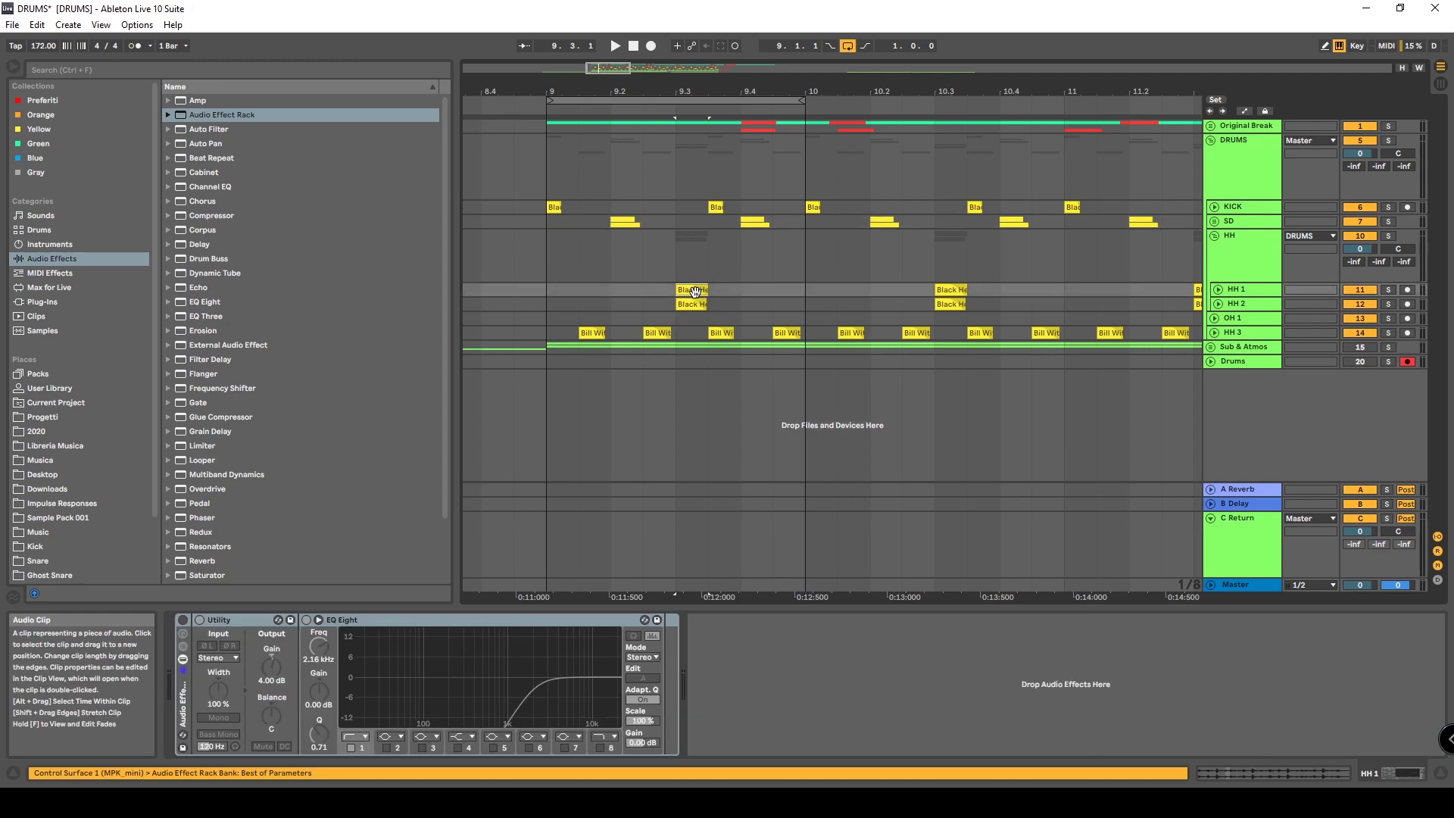
{"action": "left_click_drag", "start_coordinate": [645, 91], "coordinate": [695, 148]}
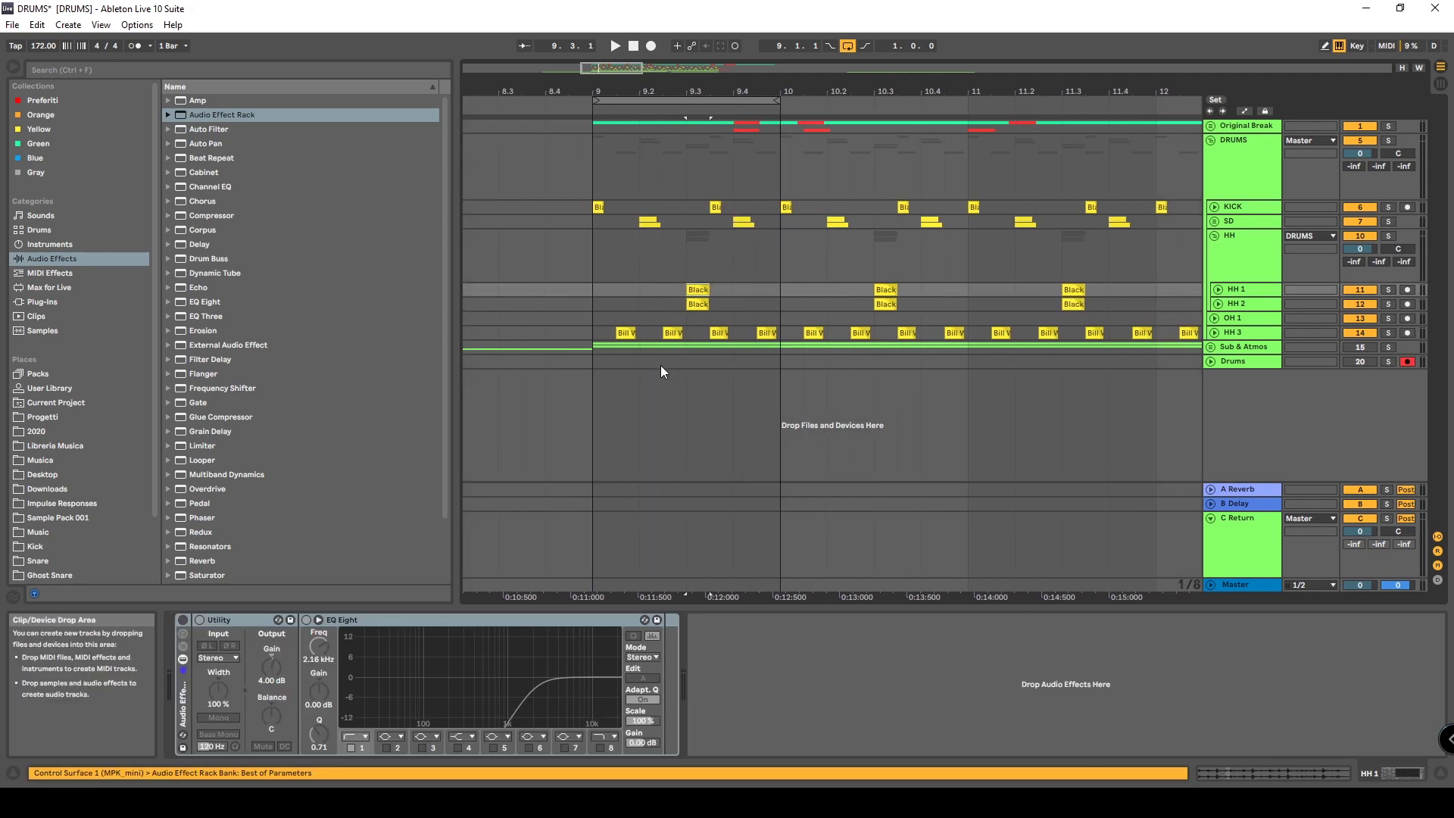
Unfold the HH 1 and HH 2 tracks and zoom in on their first clips in bar 9
{"action": "left_click", "coordinate": [1218, 290]}
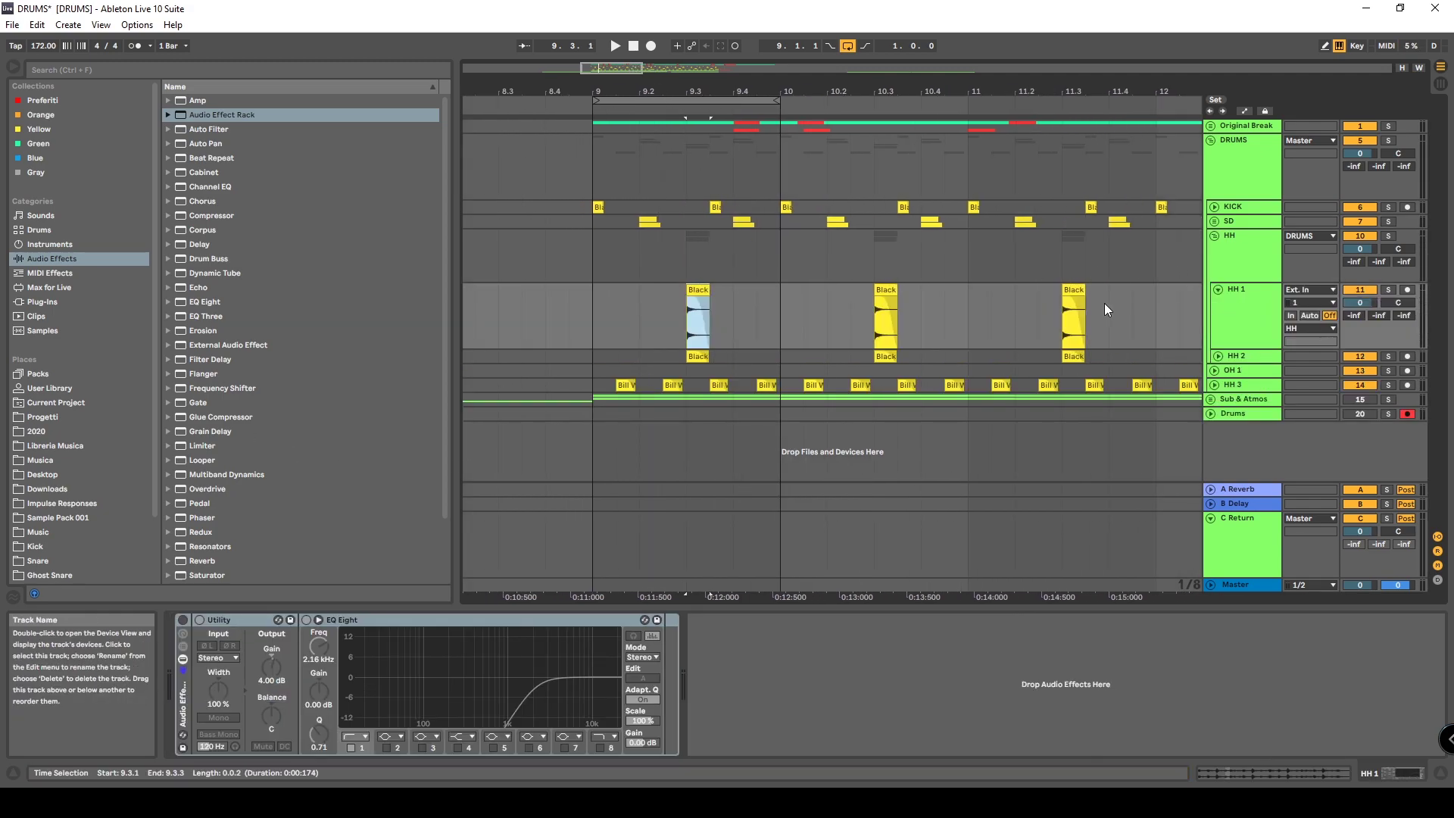
{"action": "left_click", "coordinate": [1219, 356]}
{"action": "left_click", "coordinate": [691, 375]}
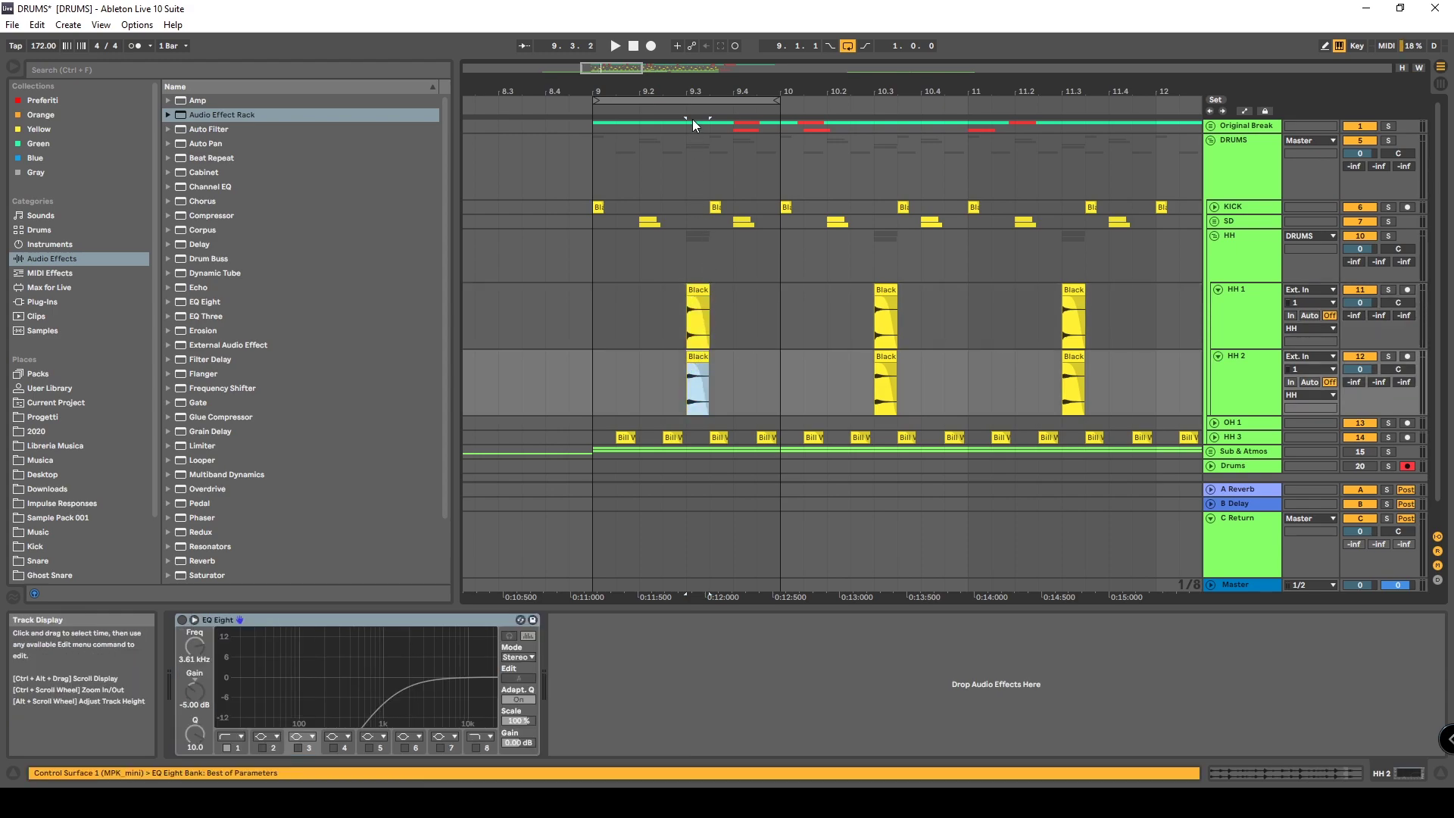
{"action": "left_click_drag", "start_coordinate": [538, 91], "coordinate": [538, 144]}
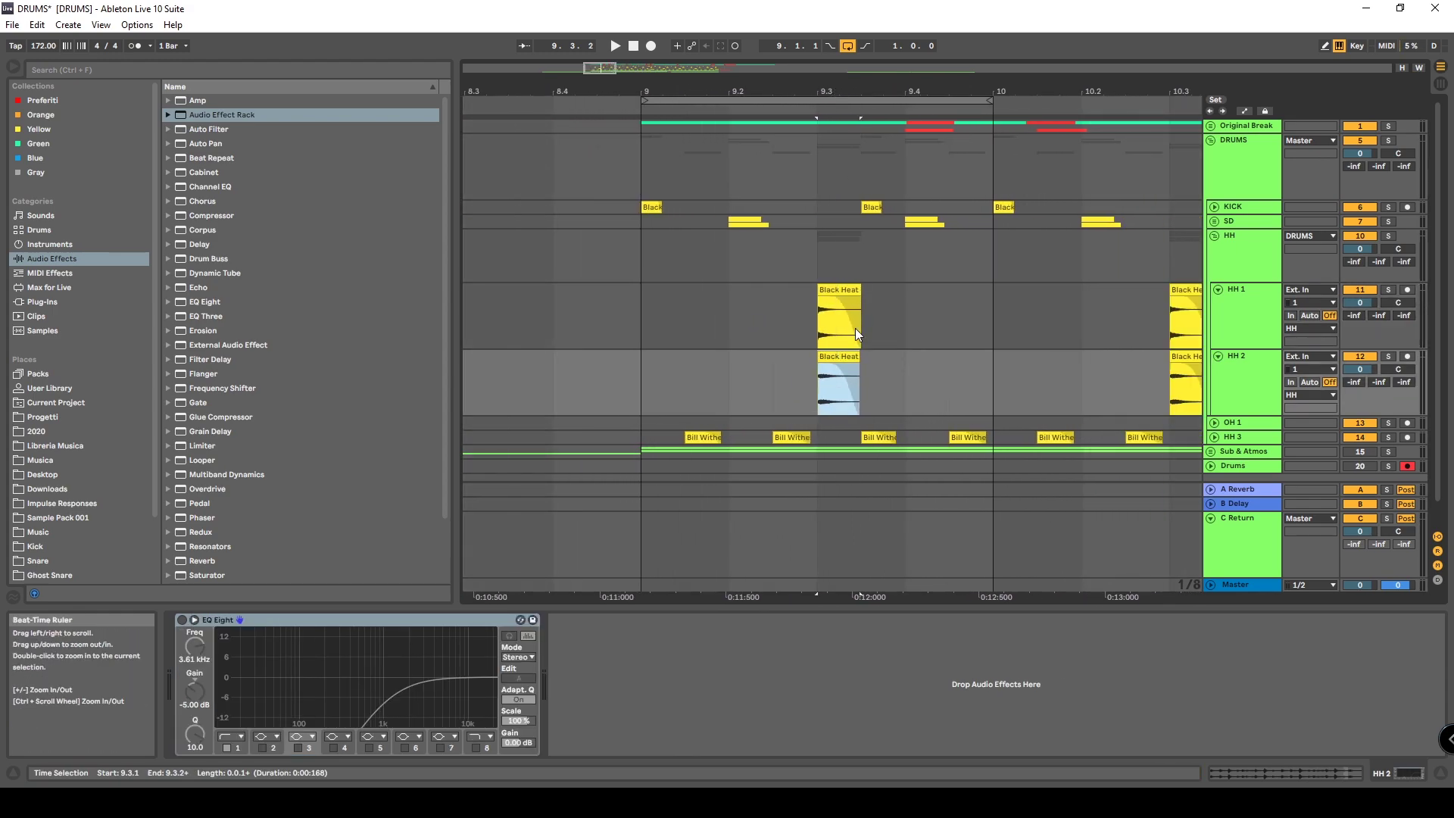
Solo and play the first HH 1 clip and the first HH 2 clip one after the other, without processing
{"action": "left_click", "coordinate": [1390, 298]}
{"action": "left_click", "coordinate": [1388, 292]}
{"action": "key", "text": "space"}
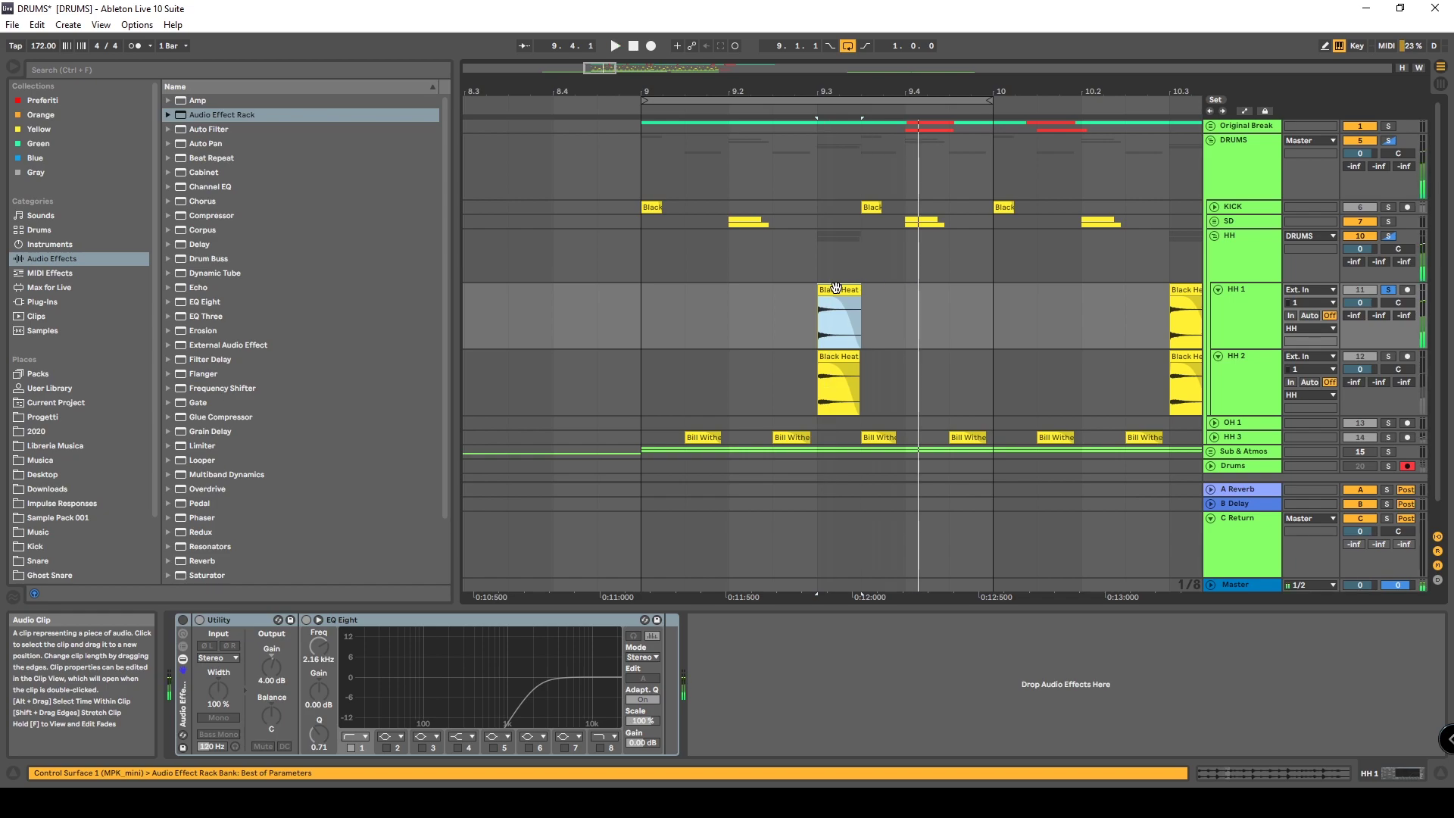
{"action": "left_click", "coordinate": [1388, 356]}
{"action": "left_click", "coordinate": [845, 353]}
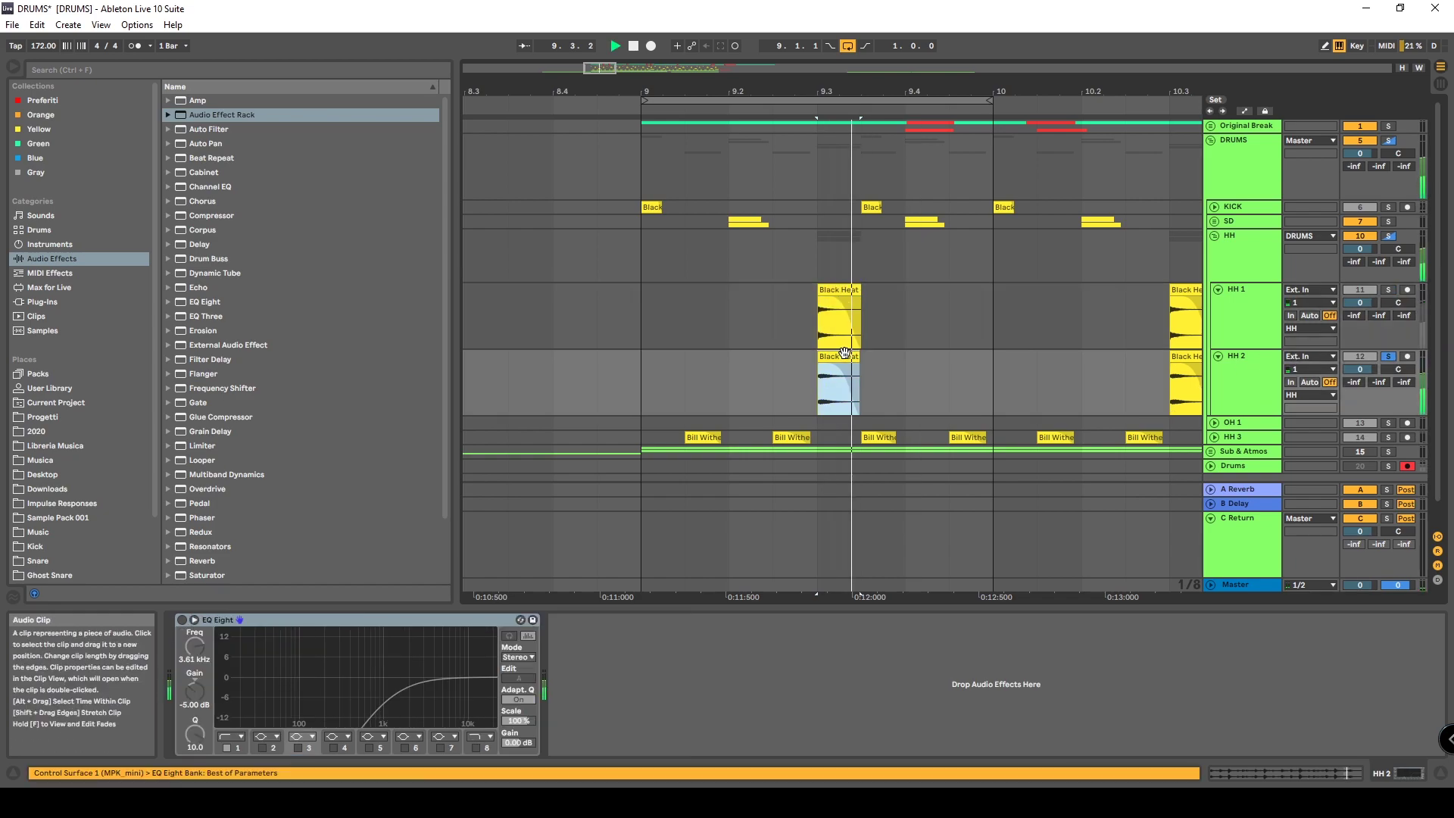
Enable the Audio Effect Rack on HH 1 and audition its first clip with the rack switched off and back on
{"action": "left_click", "coordinate": [842, 345]}
{"action": "key", "text": "space"}
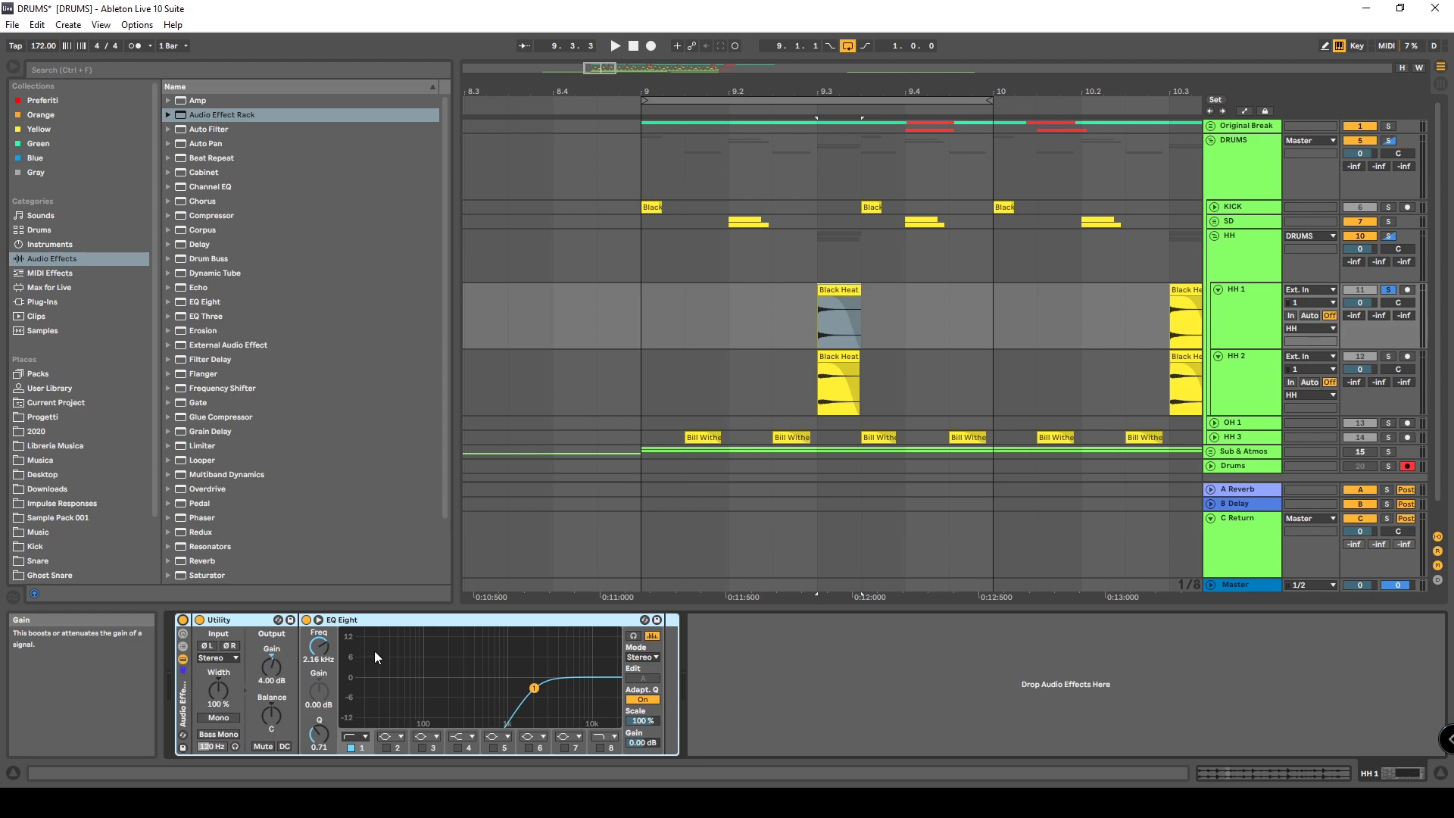
{"action": "left_click", "coordinate": [833, 317]}
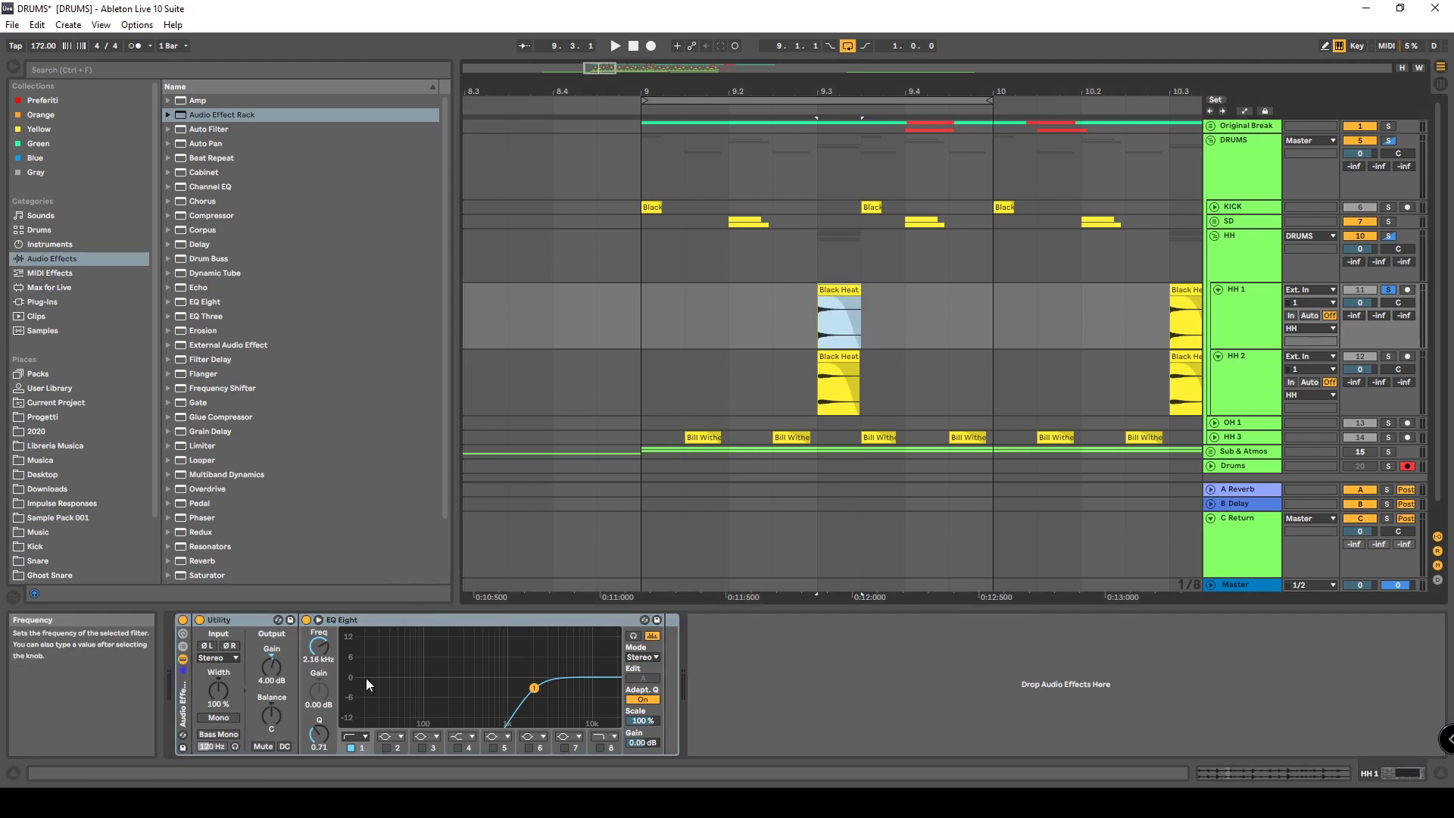
{"action": "left_click", "coordinate": [534, 689]}
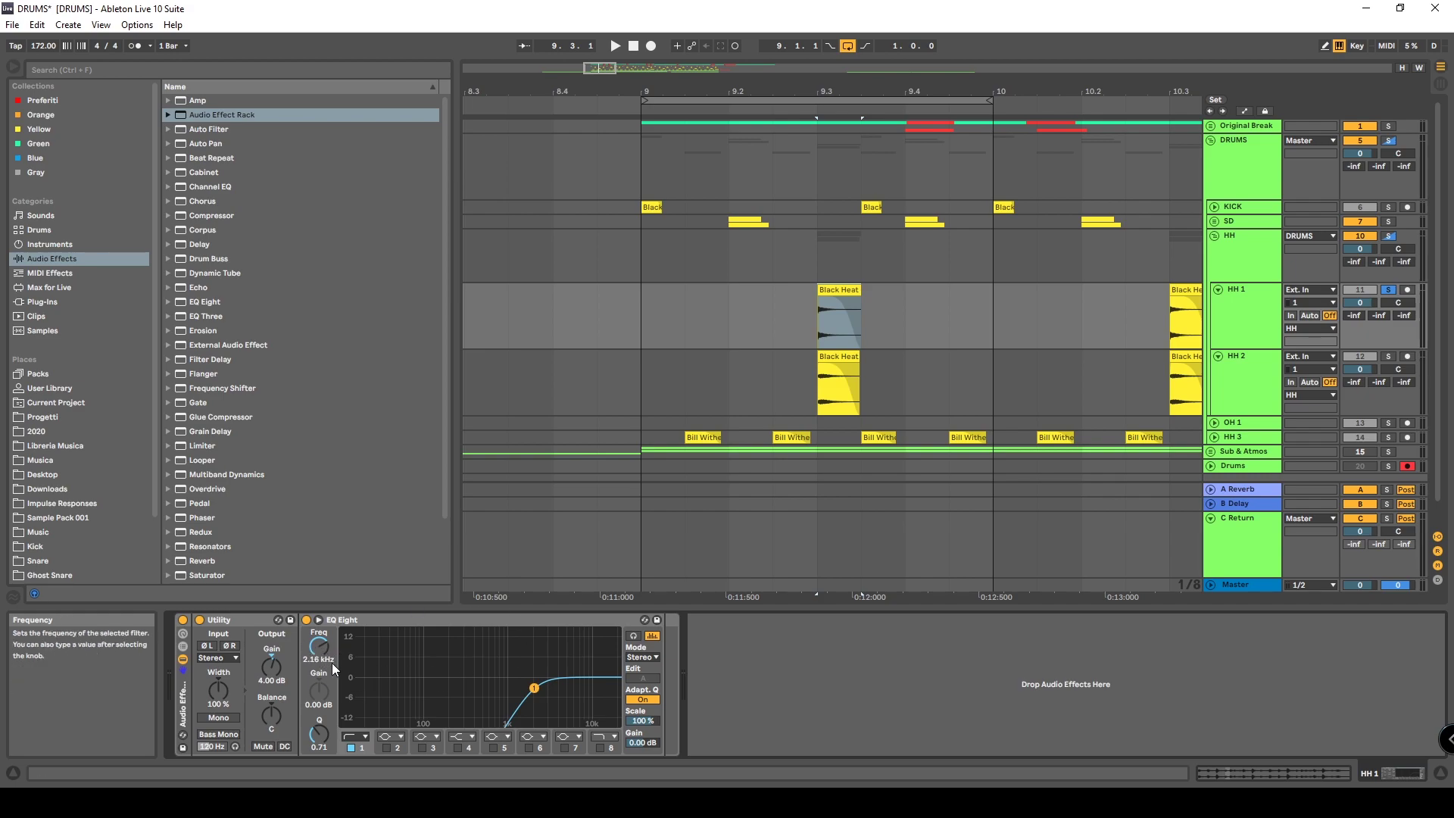
{"action": "key", "text": "space"}
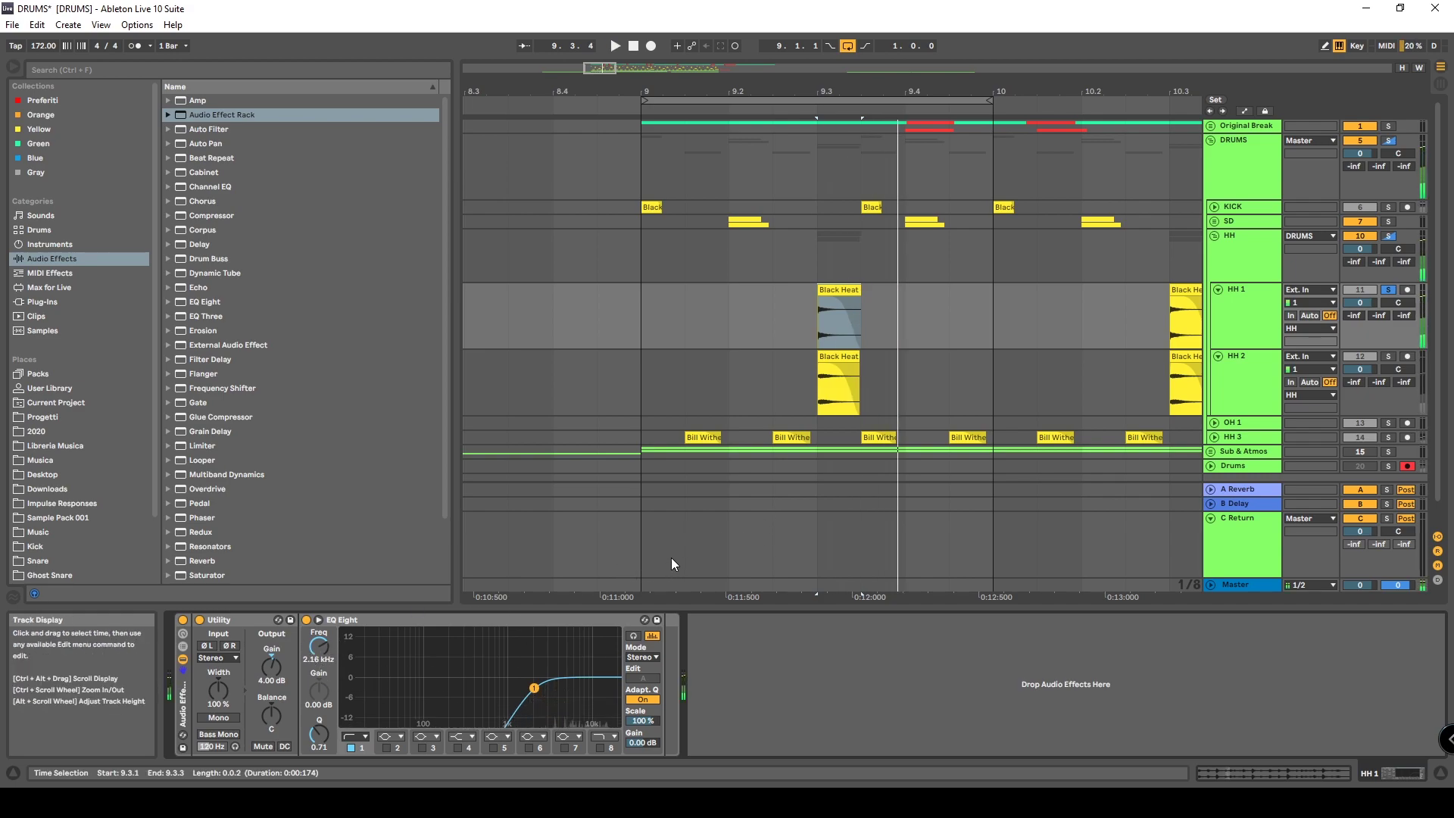
{"action": "left_click", "coordinate": [182, 620]}
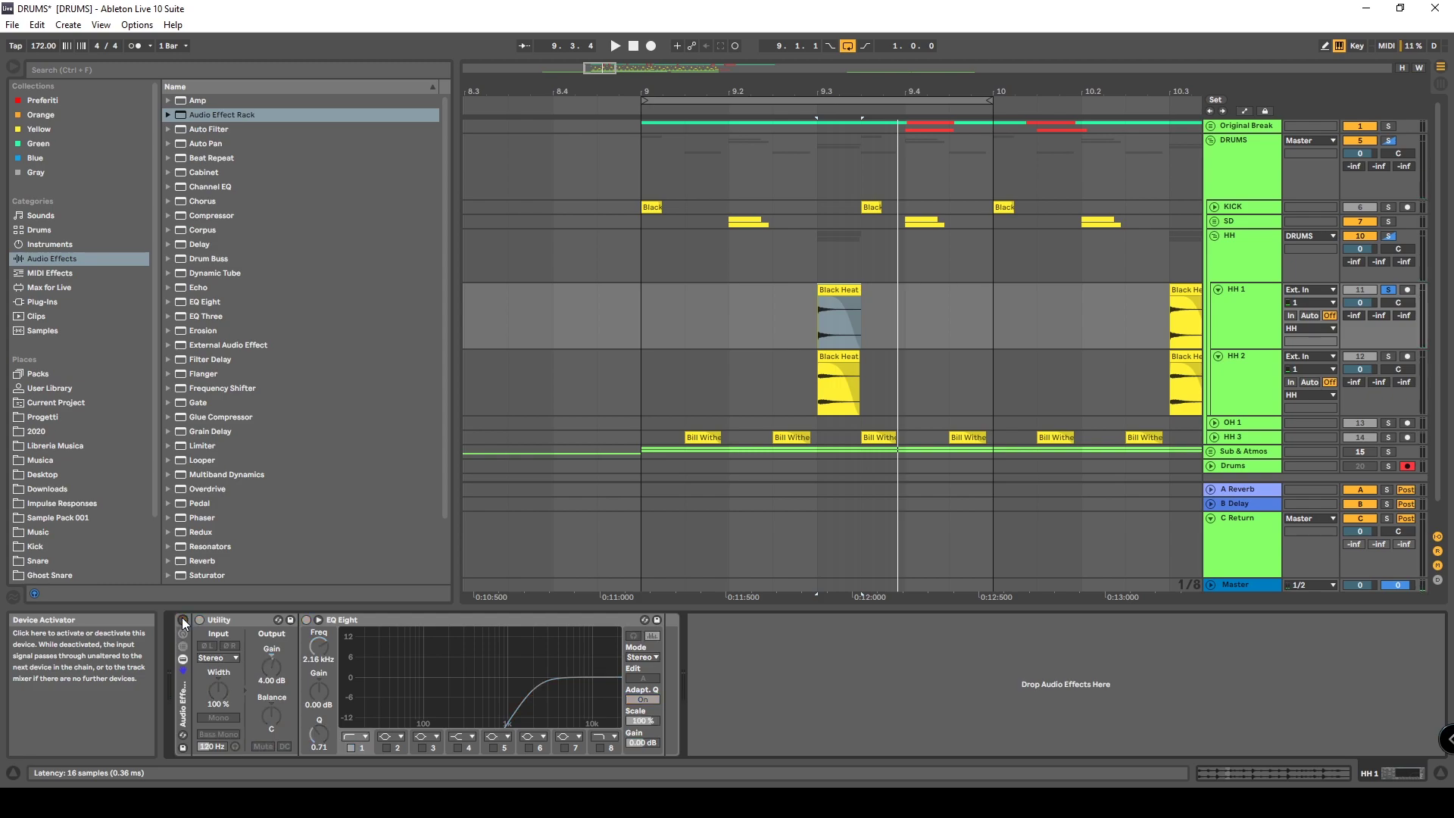
{"action": "left_click", "coordinate": [182, 620]}
Solo and play the first HH 2 clip, enable the track's EQ Eight and select its band 1 filter
{"action": "left_click", "coordinate": [1271, 364]}
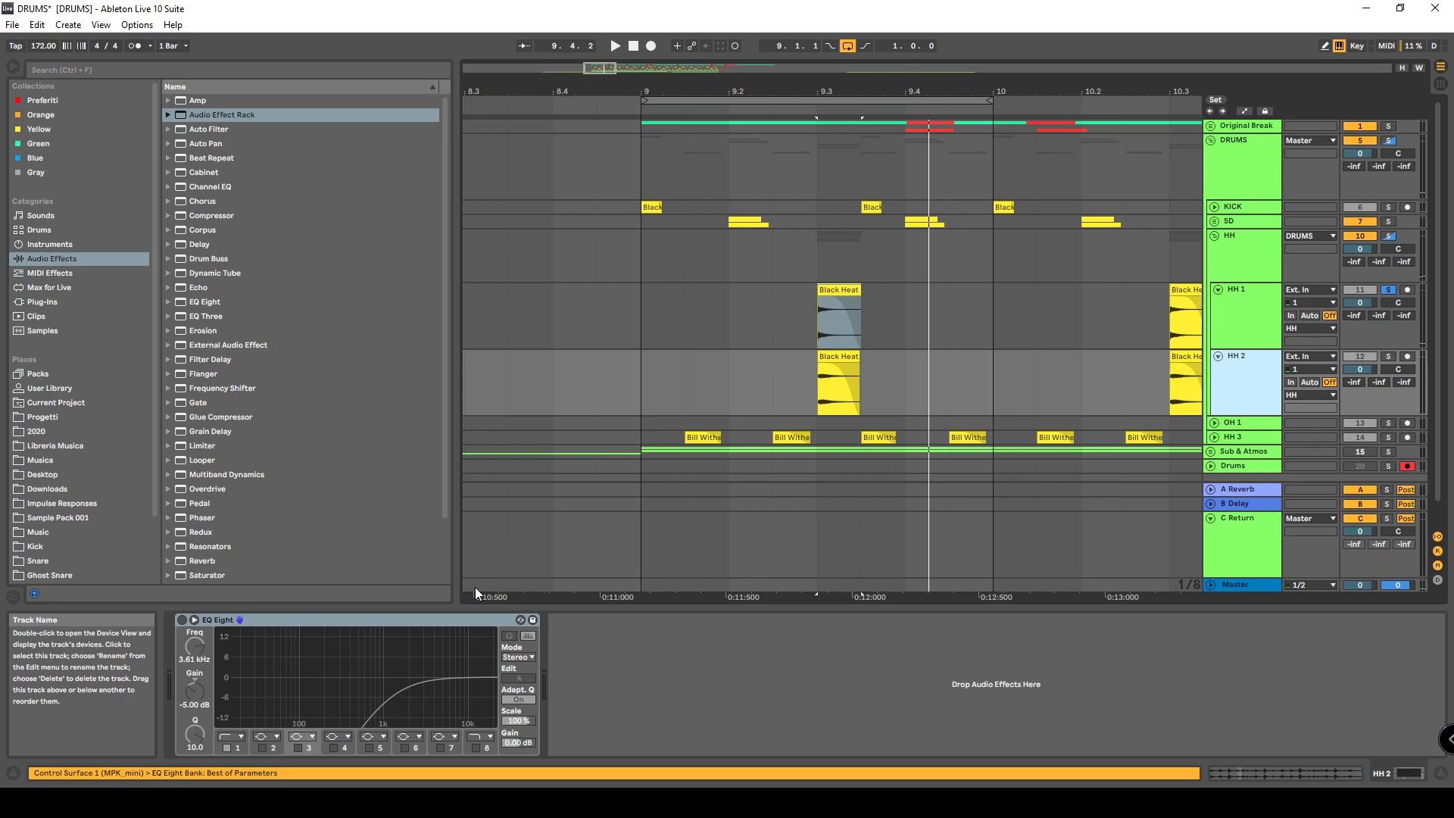
{"action": "left_click", "coordinate": [1392, 356]}
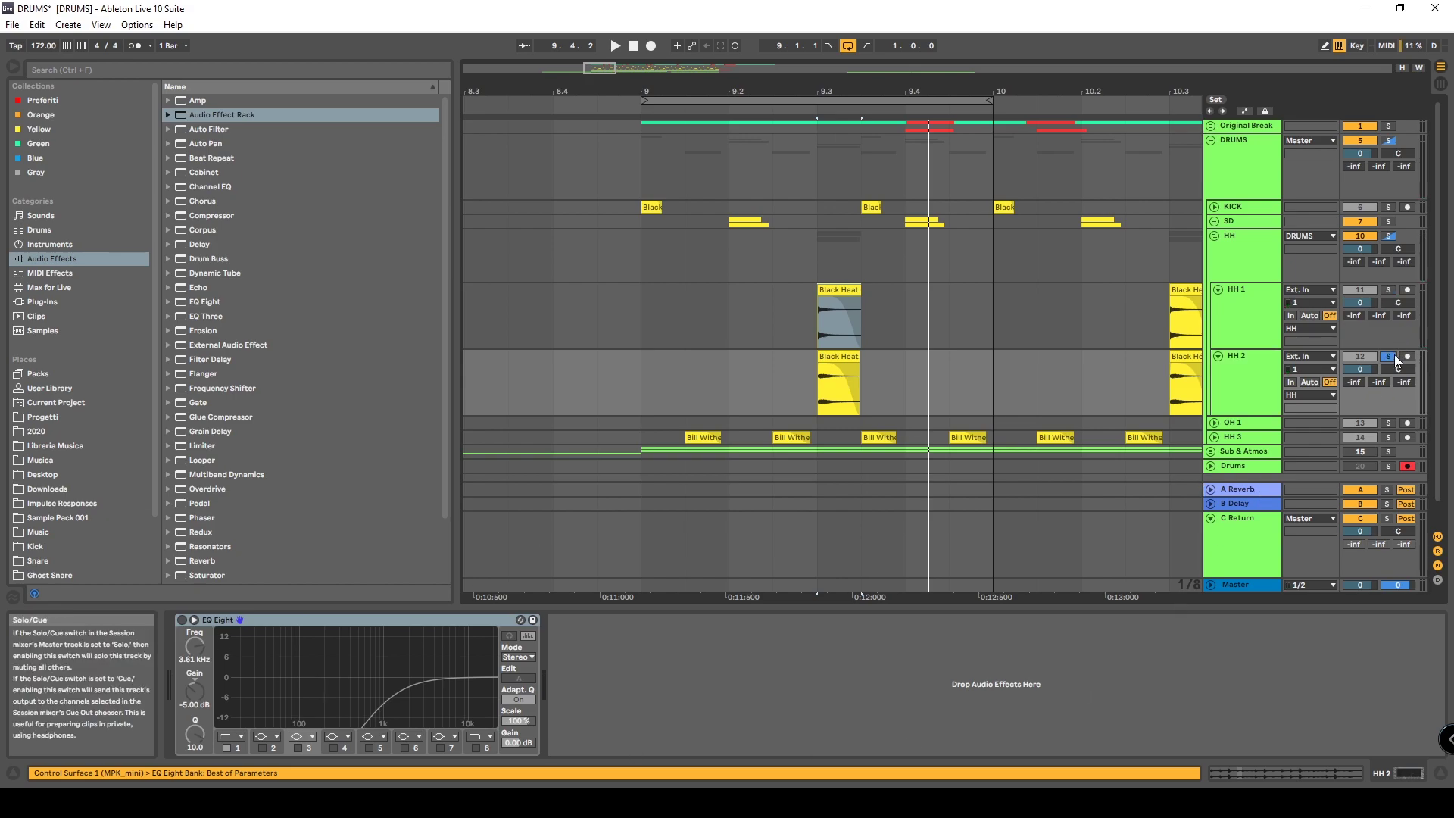
{"action": "left_click", "coordinate": [844, 357]}
{"action": "key", "text": "space"}
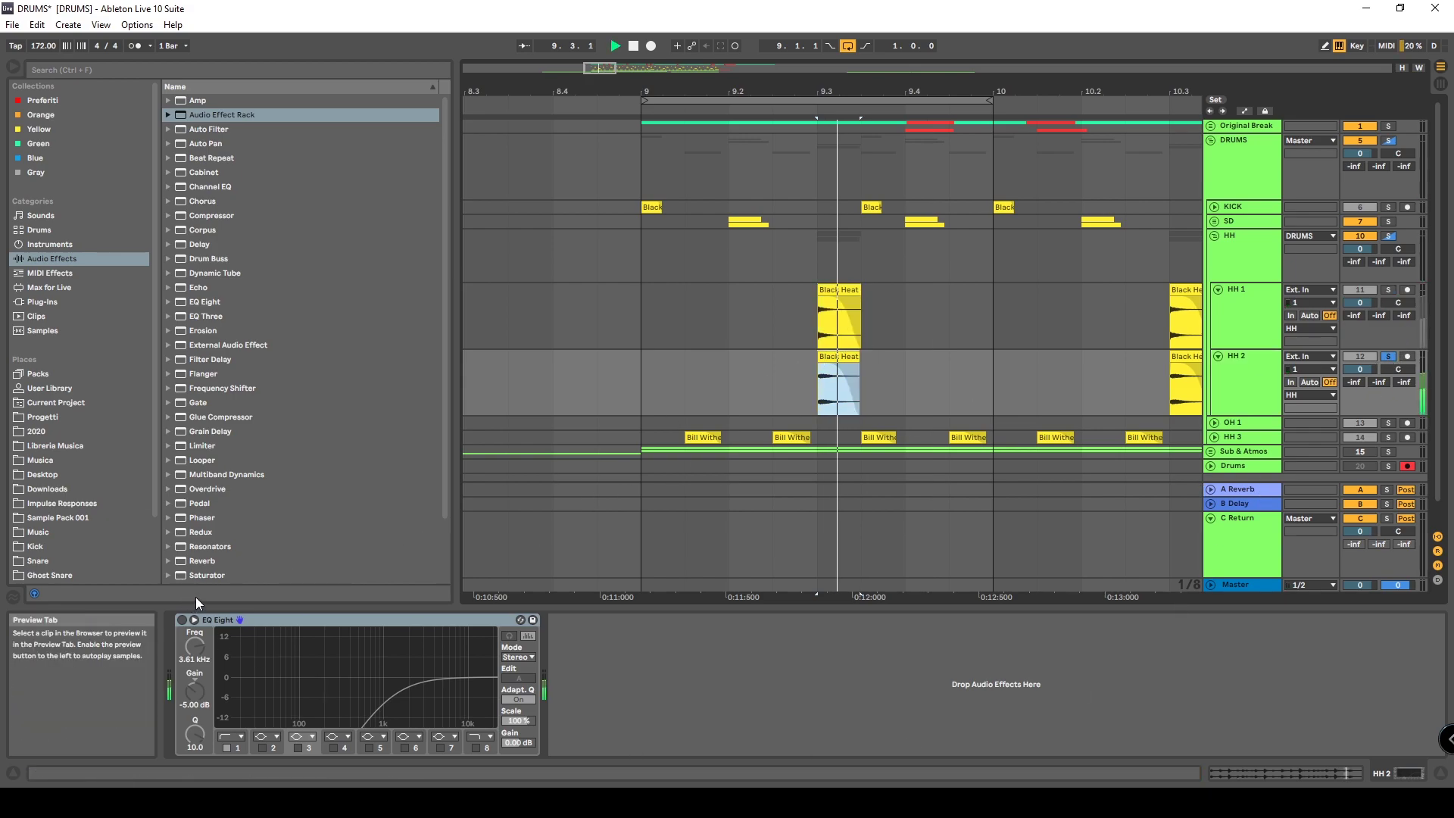
{"action": "left_click", "coordinate": [407, 679]}
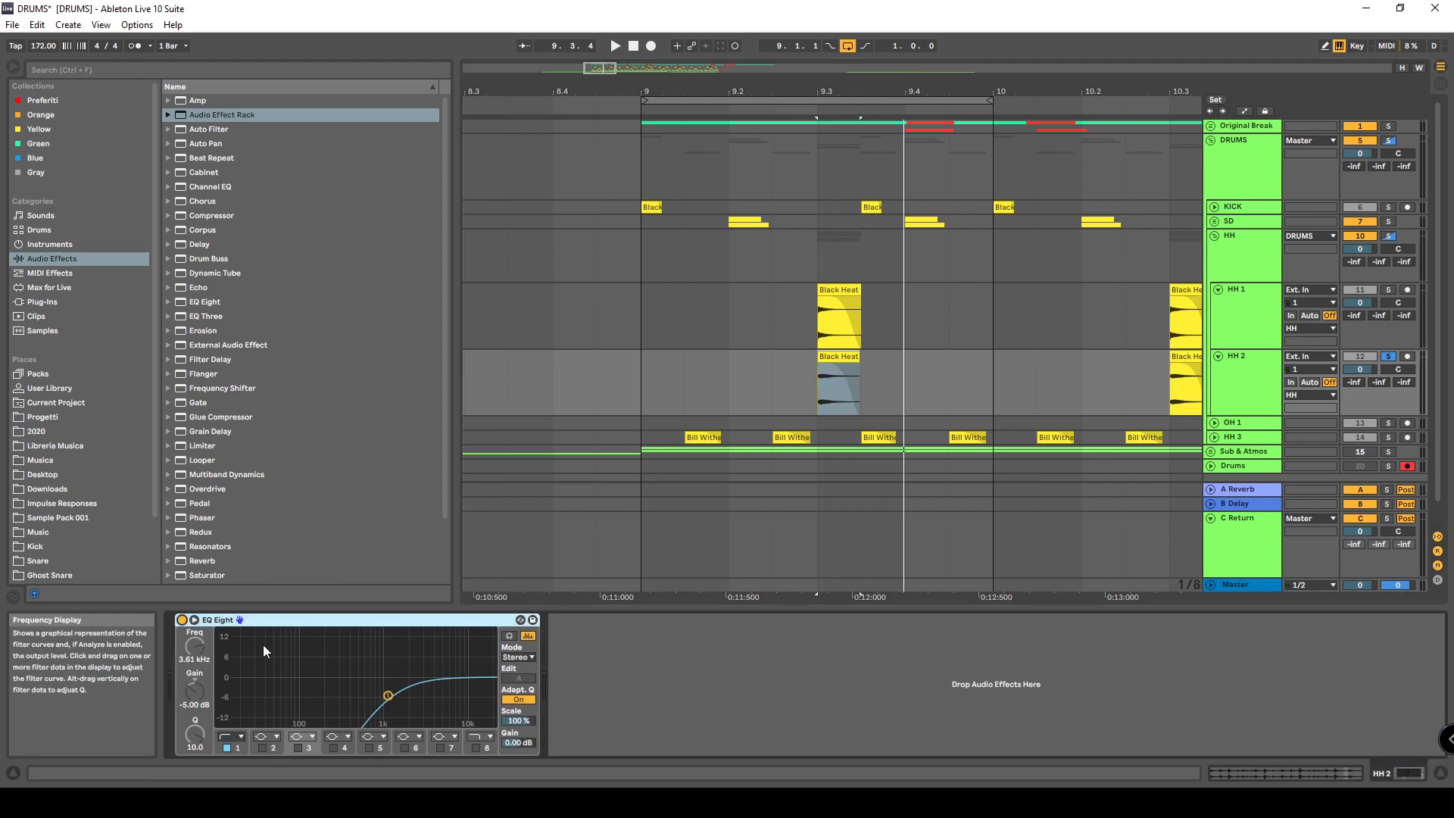
{"action": "left_click", "coordinate": [389, 696]}
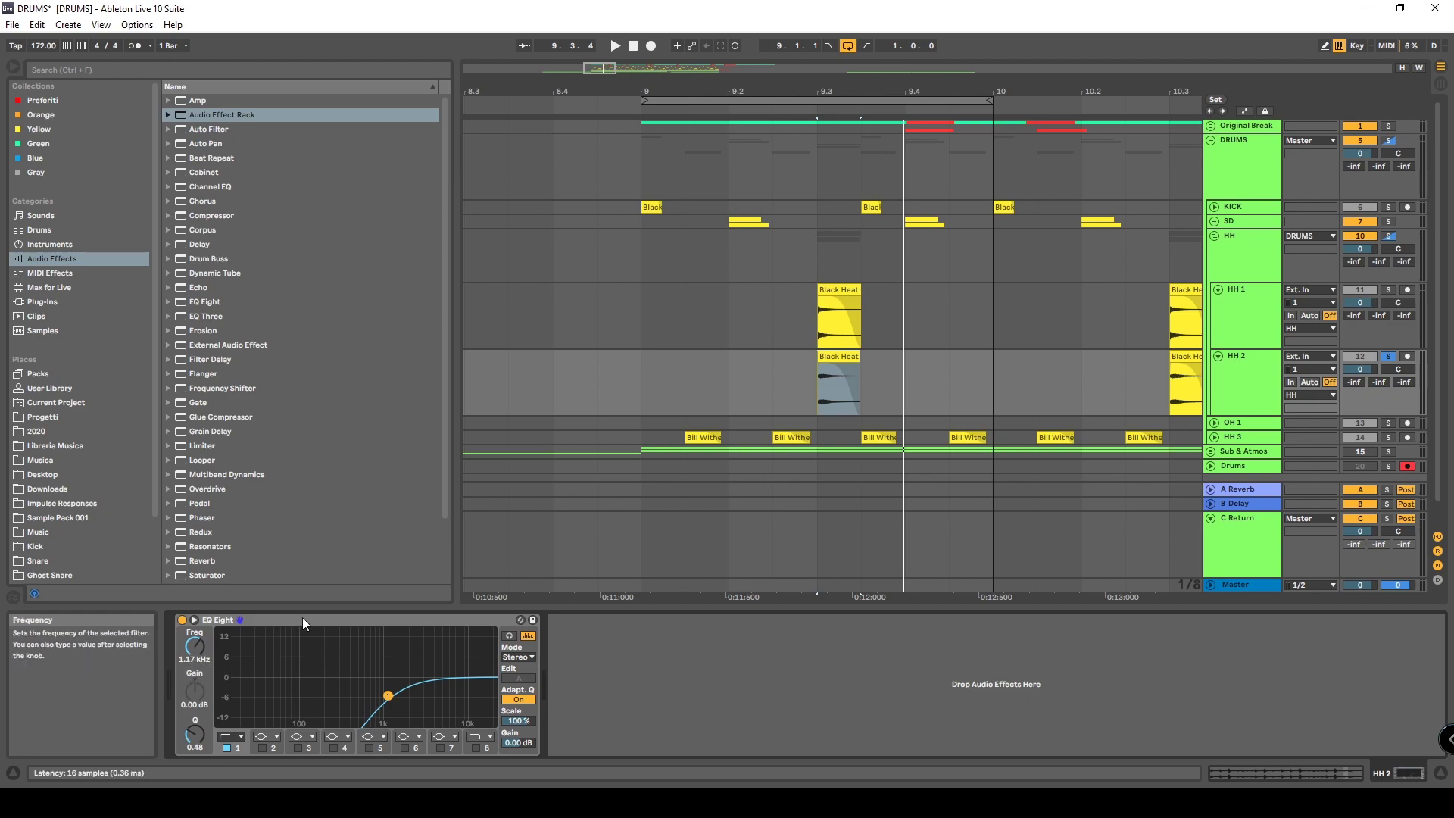
Open the soothe plug-in on the HH group, examine its depth and band settings, and close its window
{"action": "left_click", "coordinate": [1243, 233]}
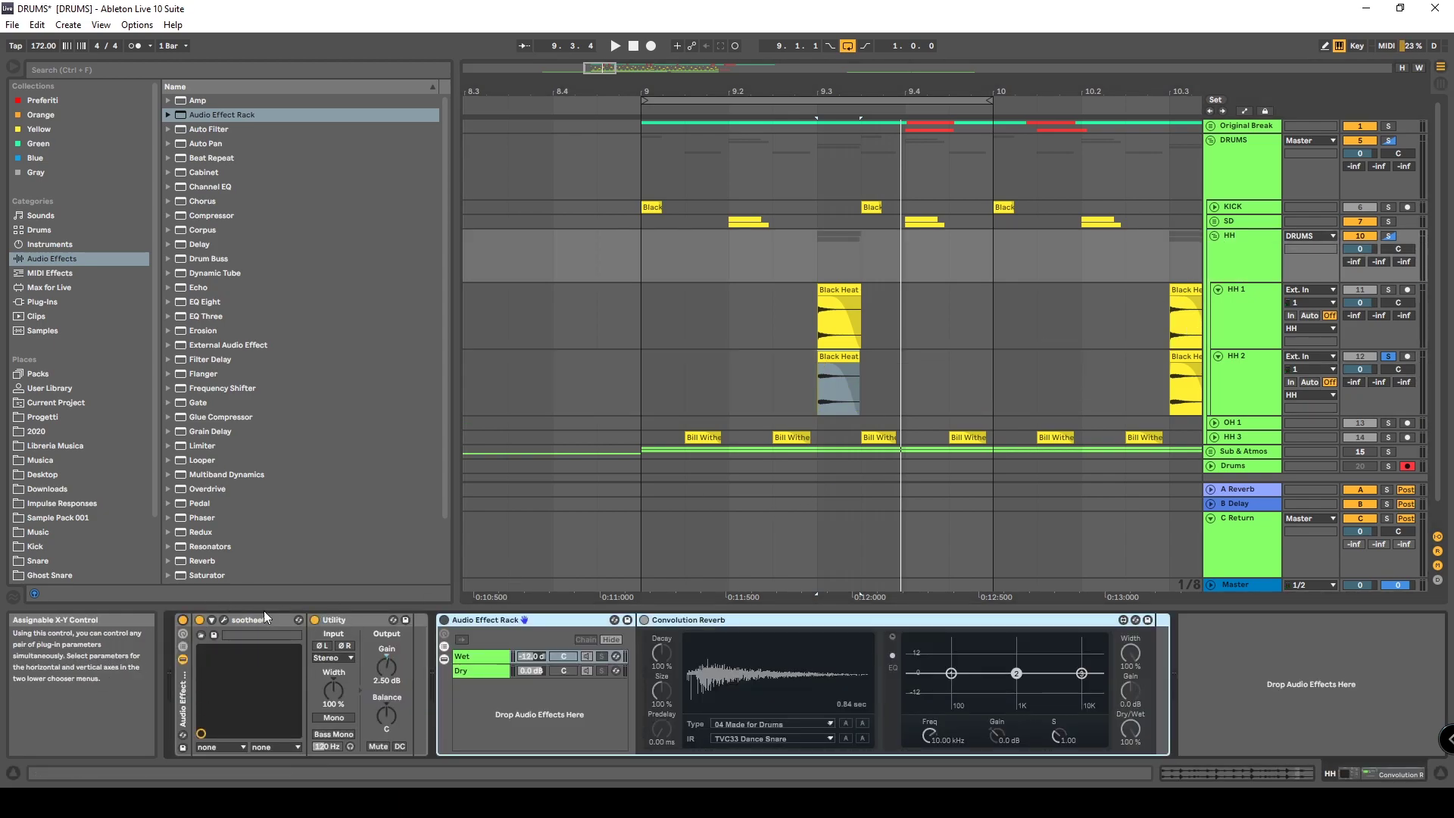
{"action": "left_click", "coordinate": [223, 621]}
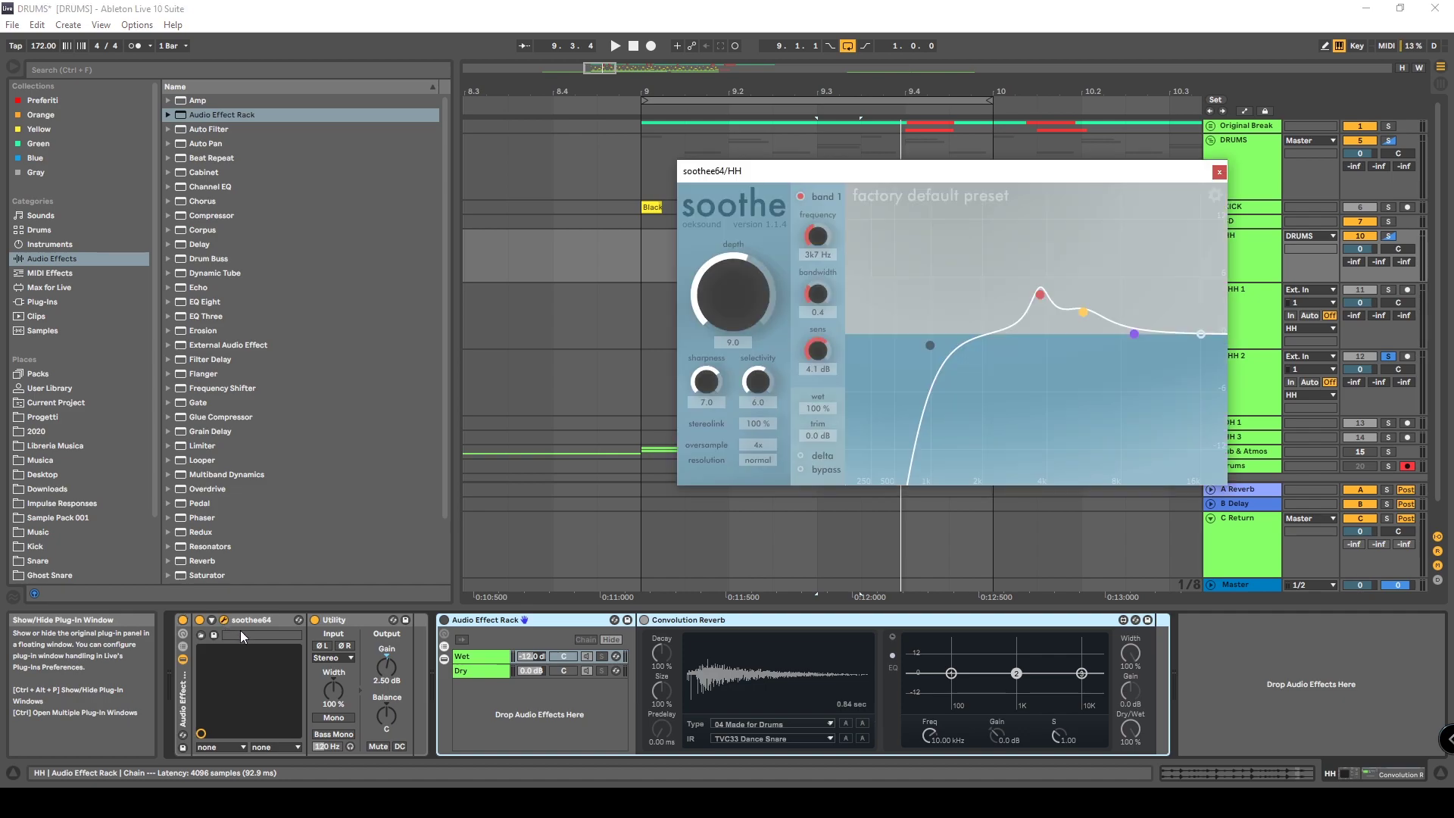
{"action": "left_click_drag", "start_coordinate": [924, 167], "coordinate": [802, 219]}
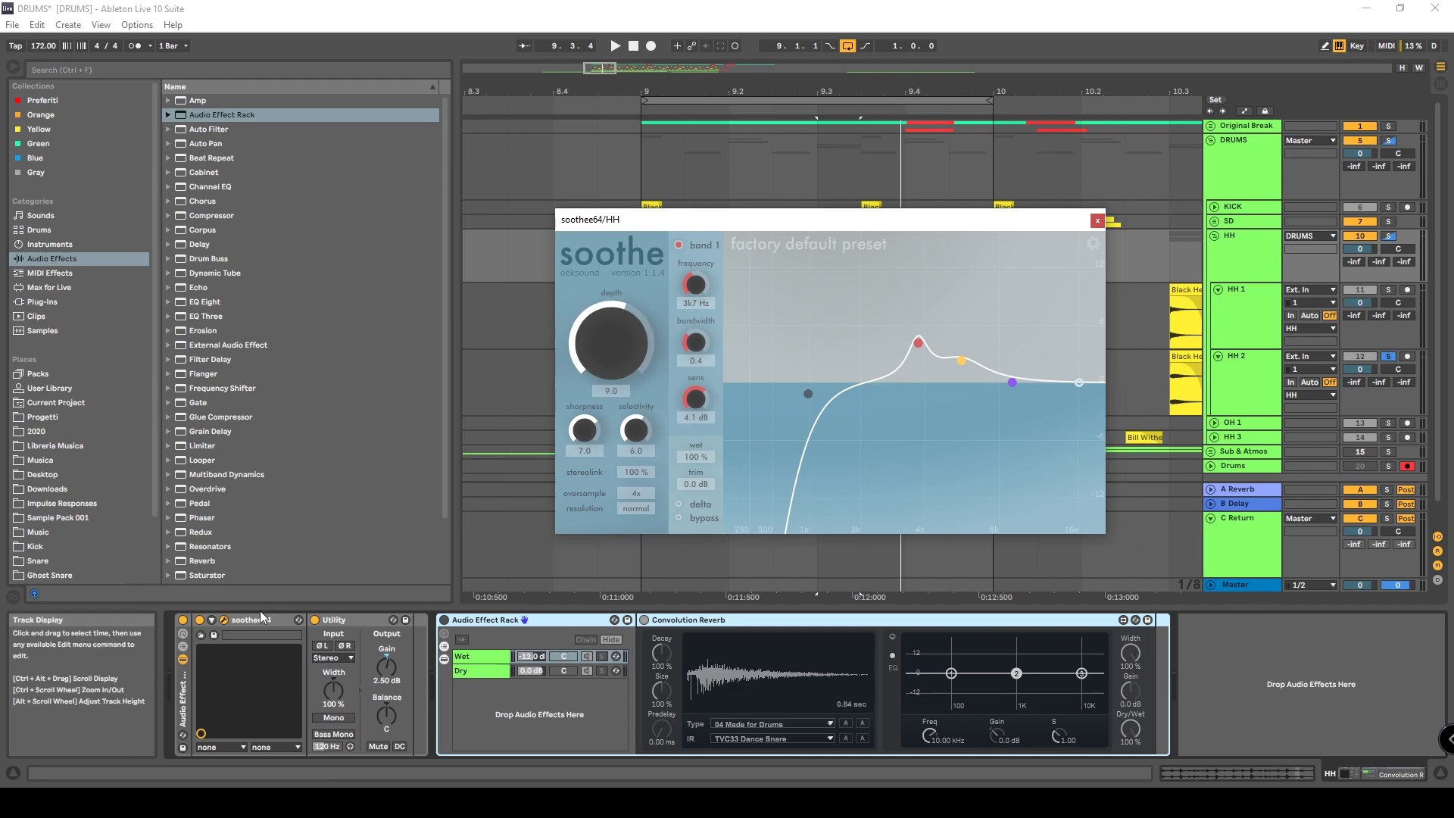
{"action": "left_click", "coordinate": [1097, 222]}
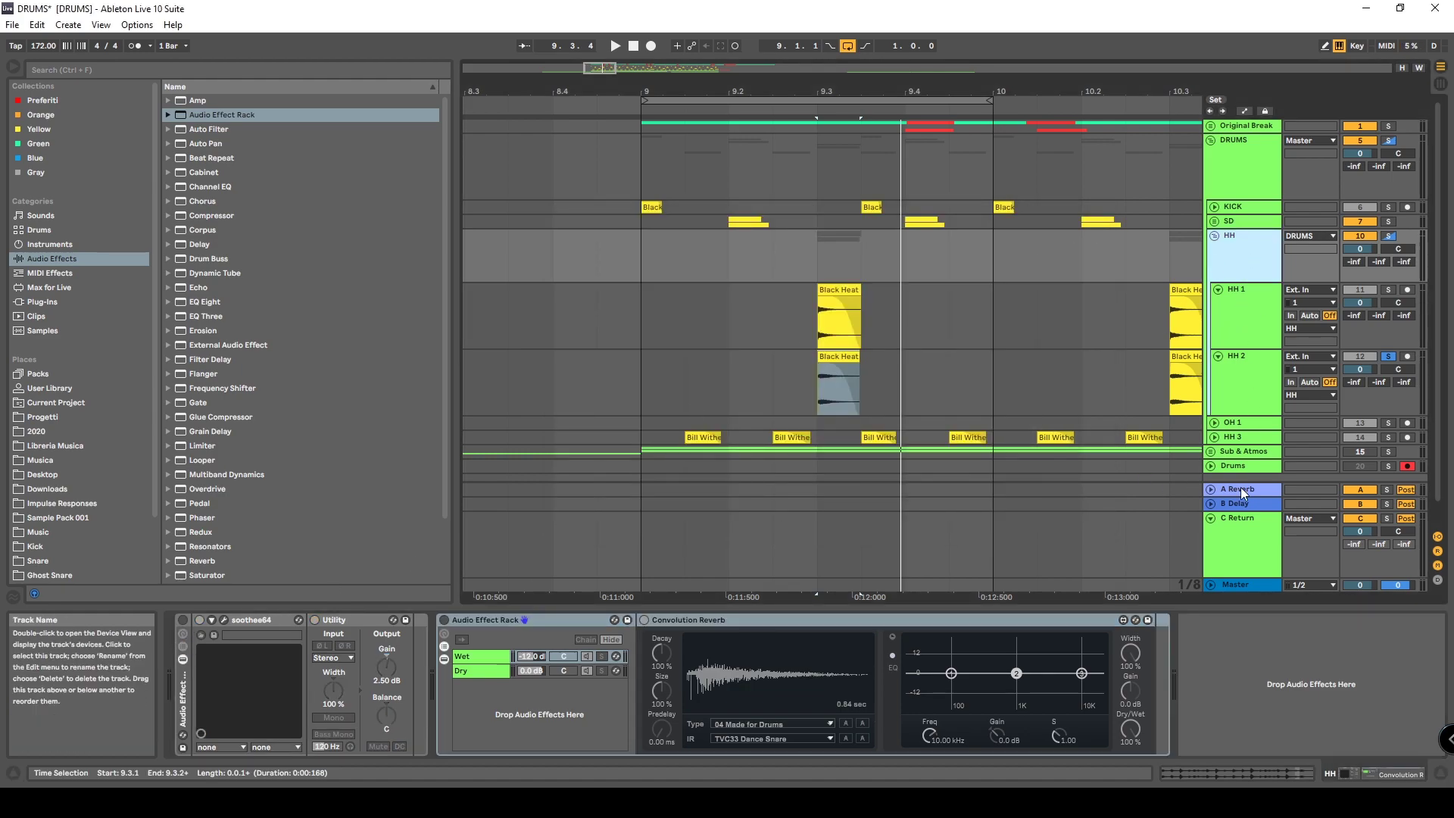
Open the SPAN analyzer on the Master, play the hi-hats to view their frequency spectrum, and close the analyzer
{"action": "left_click", "coordinate": [1250, 586]}
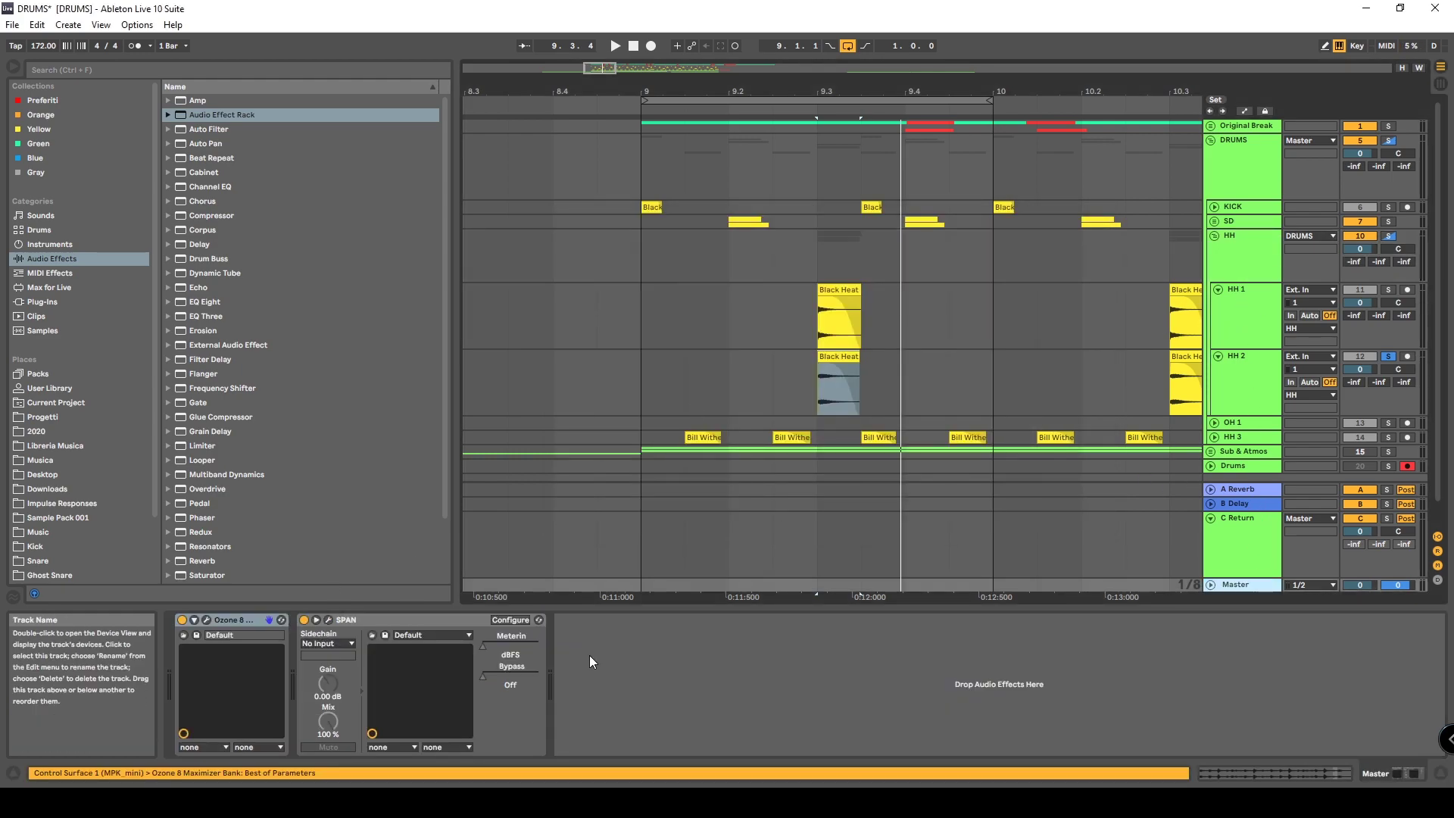
{"action": "left_click", "coordinate": [329, 619]}
{"action": "left_click_drag", "start_coordinate": [747, 130], "coordinate": [880, 315]}
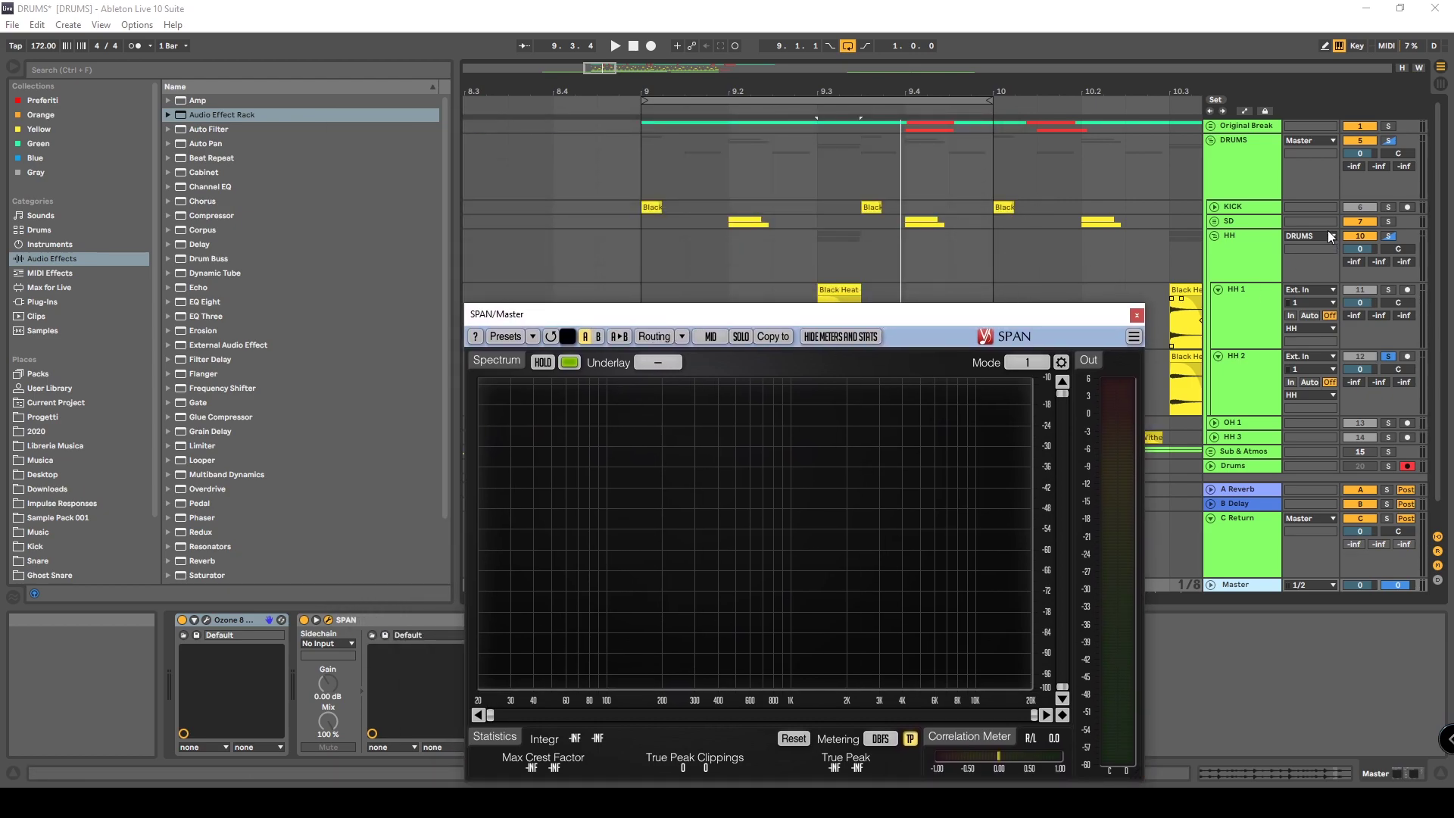
{"action": "key", "text": "space"}
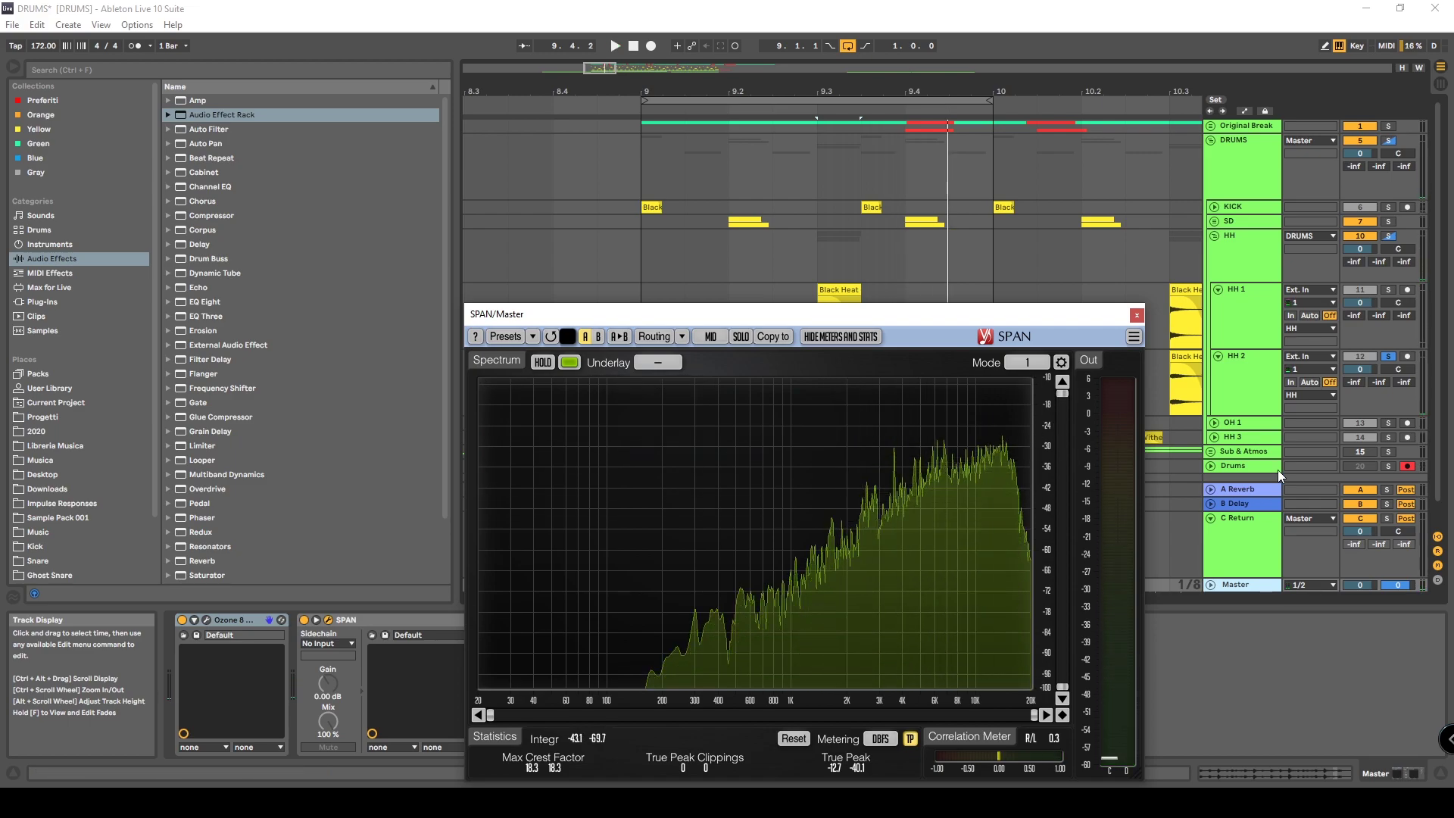
{"action": "left_click", "coordinate": [1257, 308]}
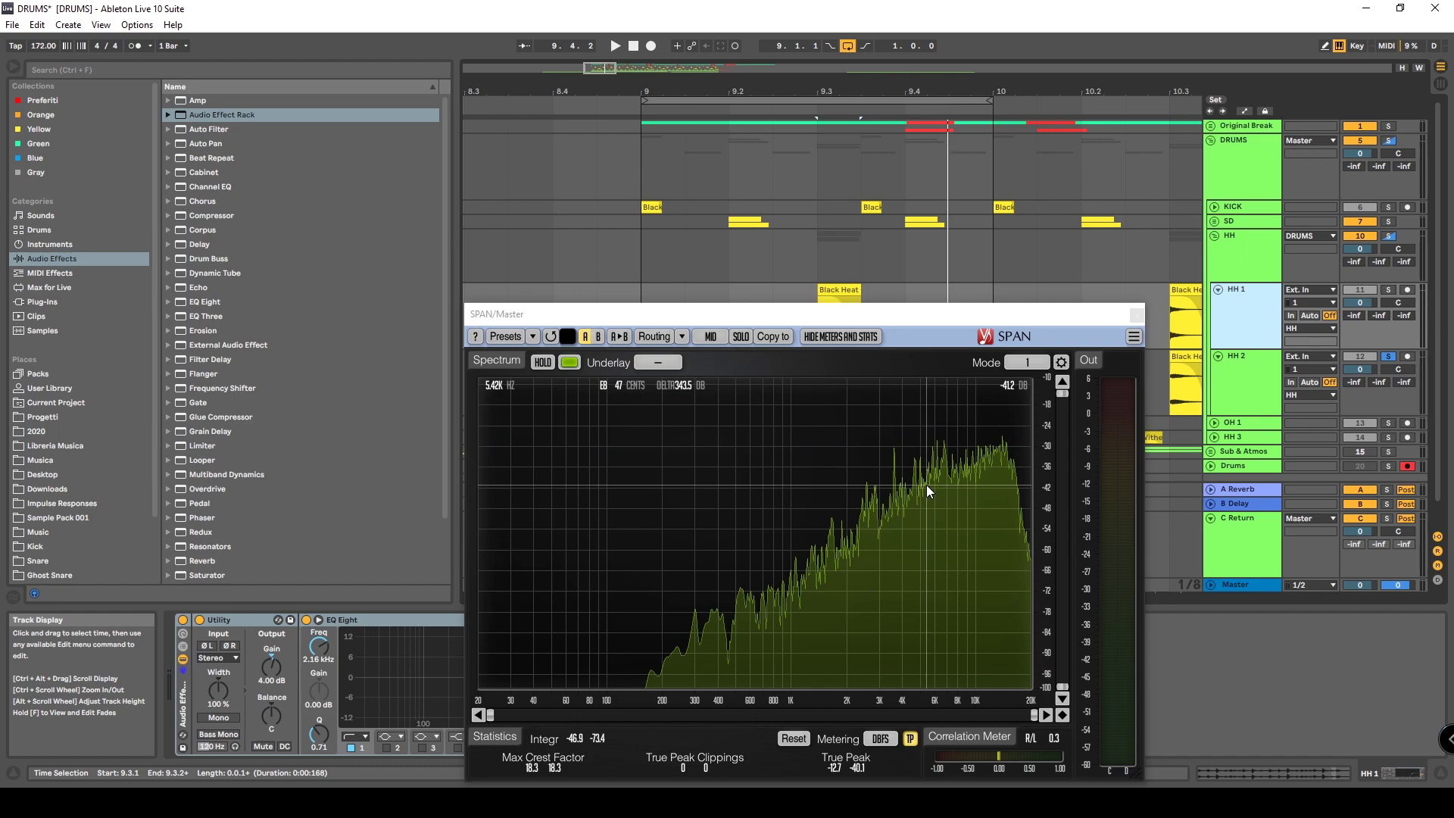
{"action": "left_click", "coordinate": [1136, 315]}
Enable the HH group's Audio Effect Rack containing soothe, open the plug-in window and play the soloed HH group
{"action": "key", "text": "Up"}
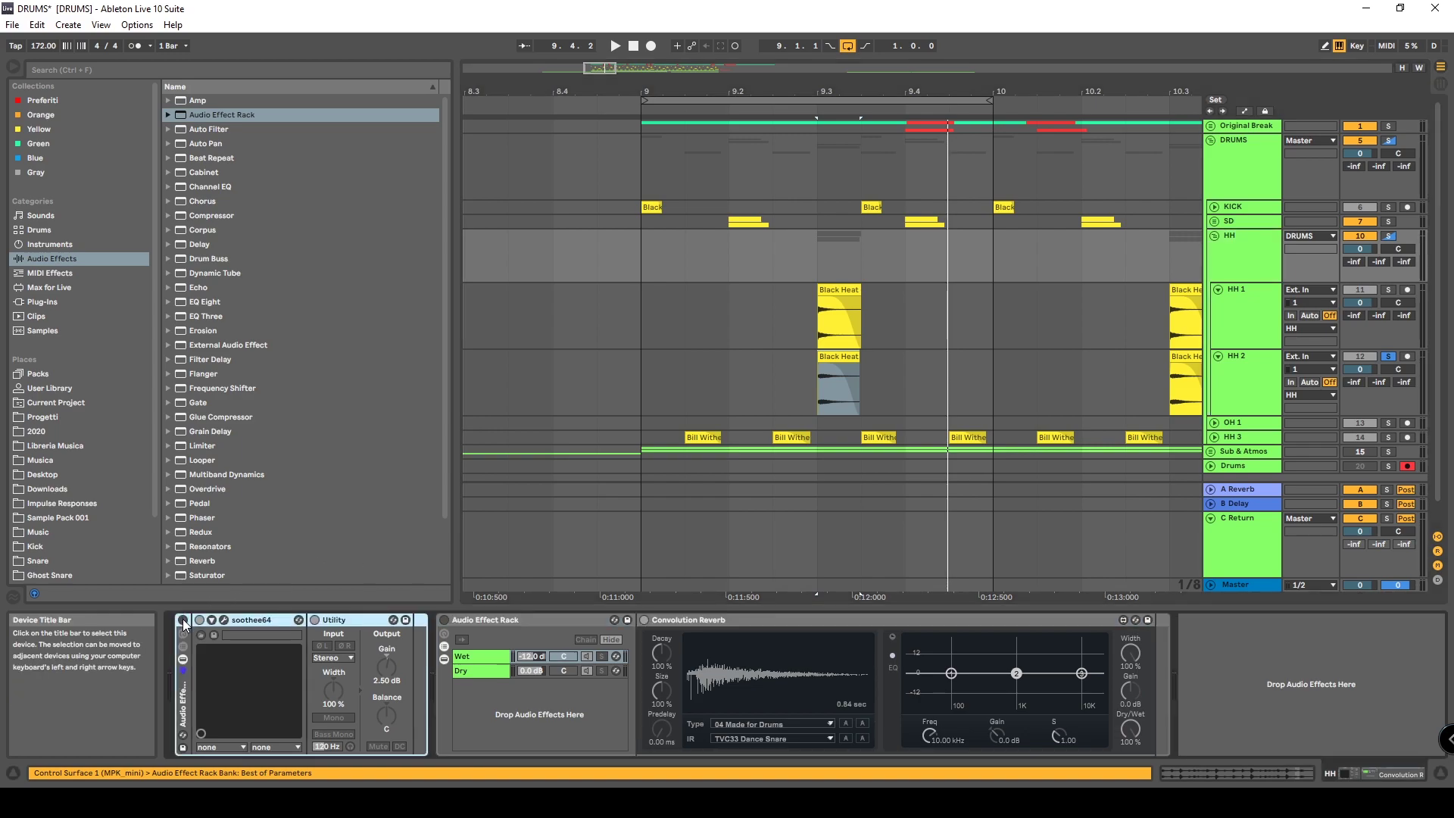
{"action": "left_click", "coordinate": [223, 621]}
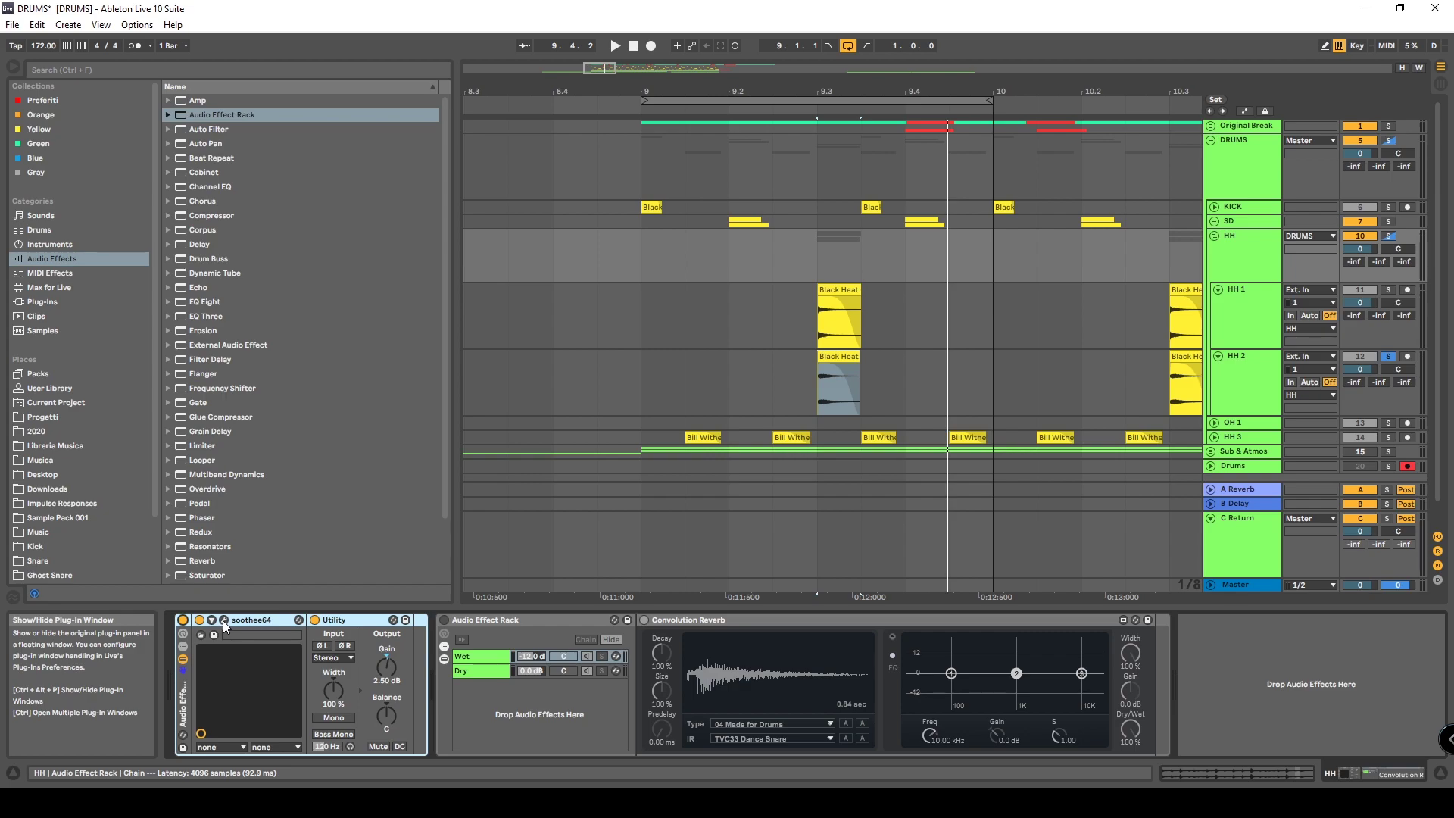
{"action": "key", "text": "space"}
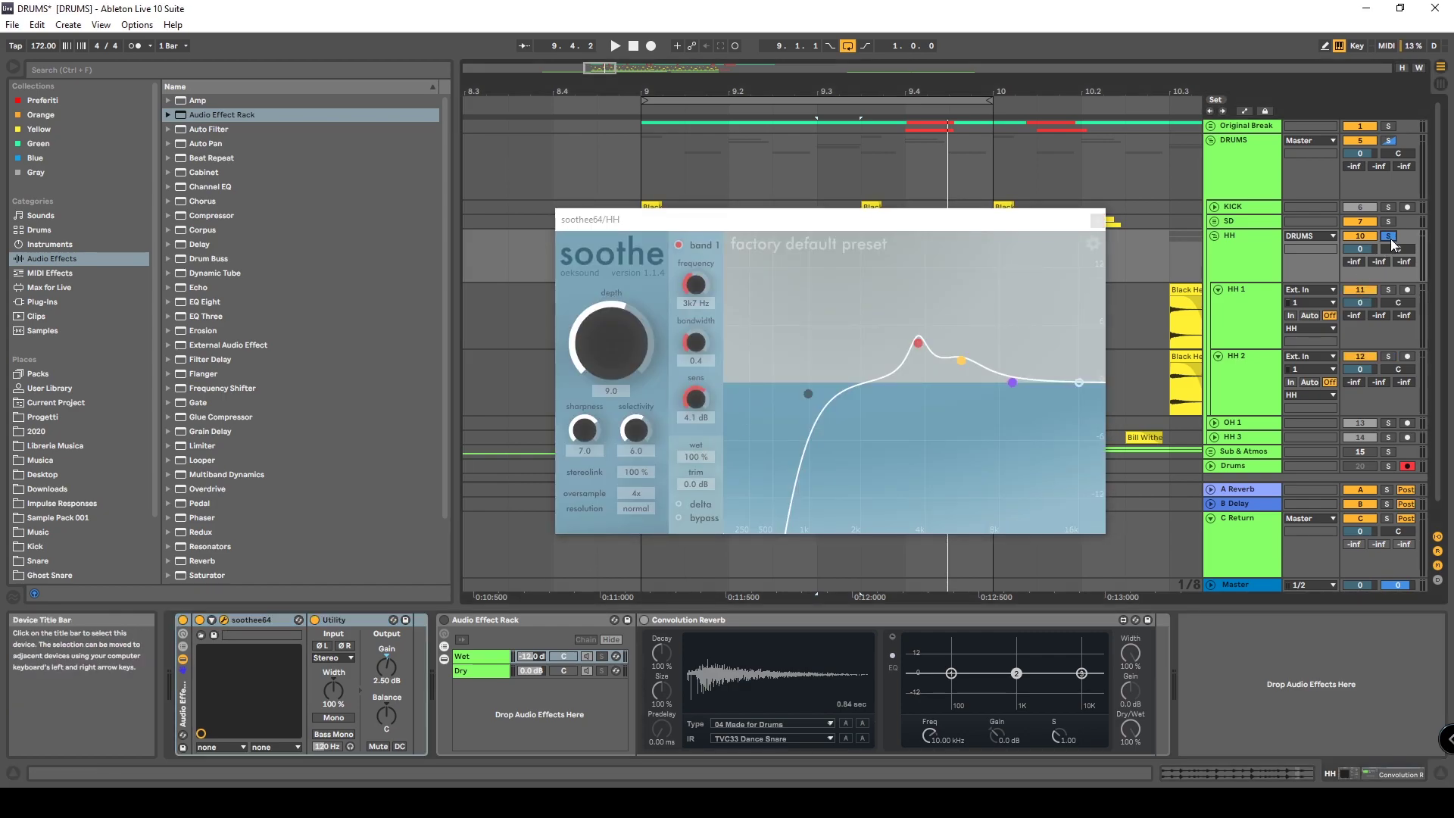
{"action": "key", "text": "space"}
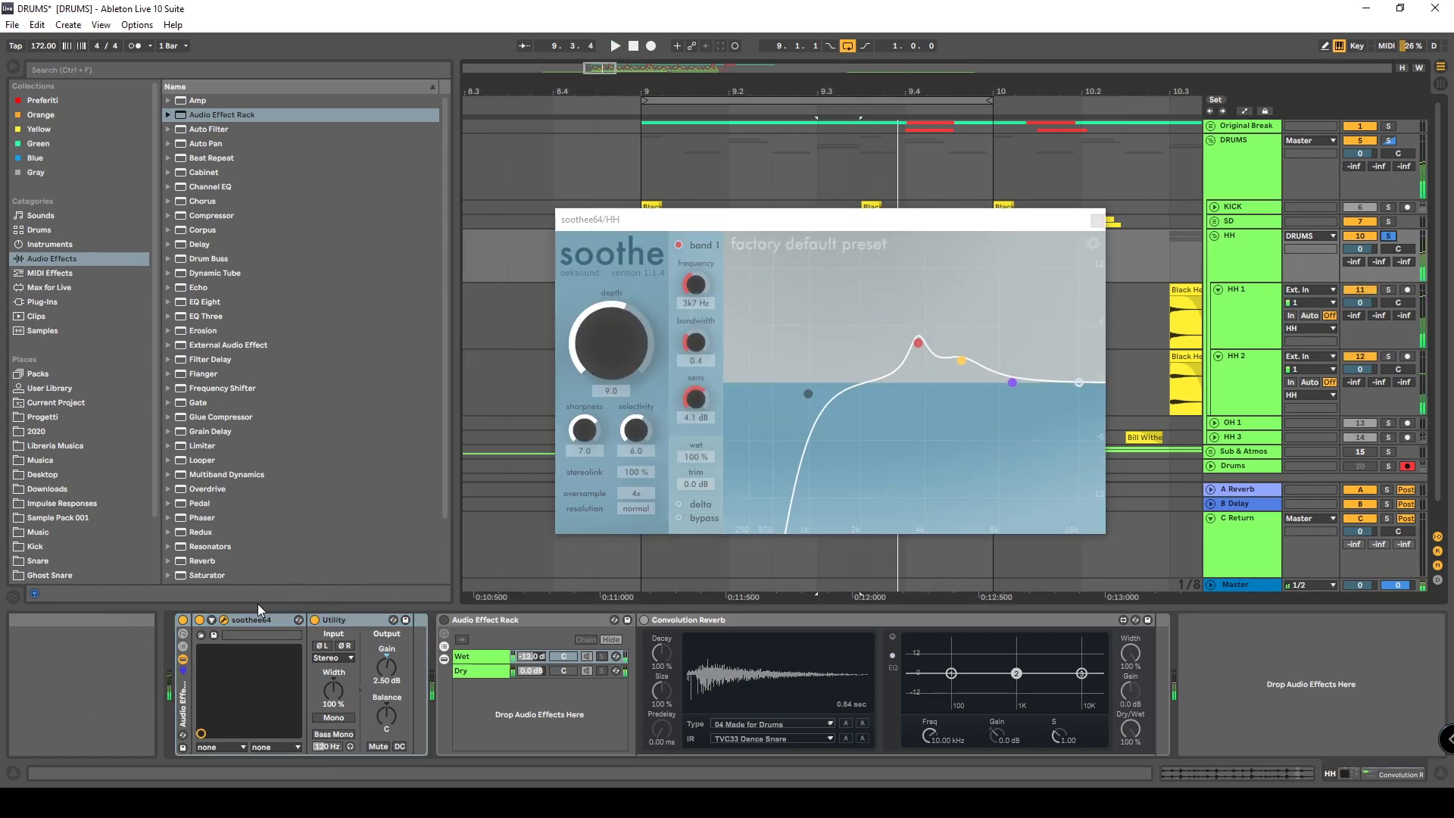
Audition the HH group with the soothe rack switched off and on, and with soothe's delta mode enabled
{"action": "left_click", "coordinate": [181, 621]}
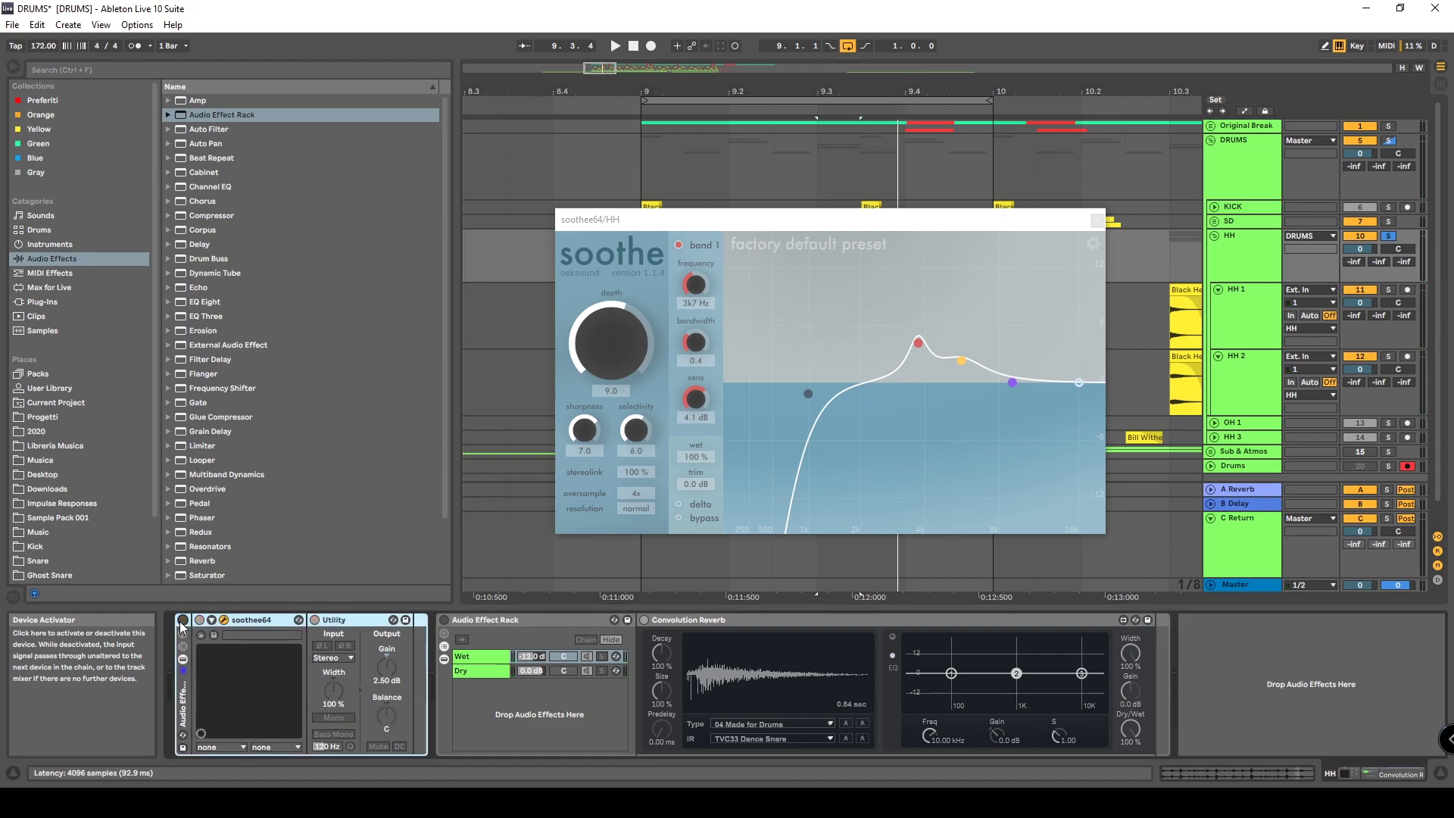
{"action": "left_click", "coordinate": [182, 621]}
{"action": "key", "text": "space"}
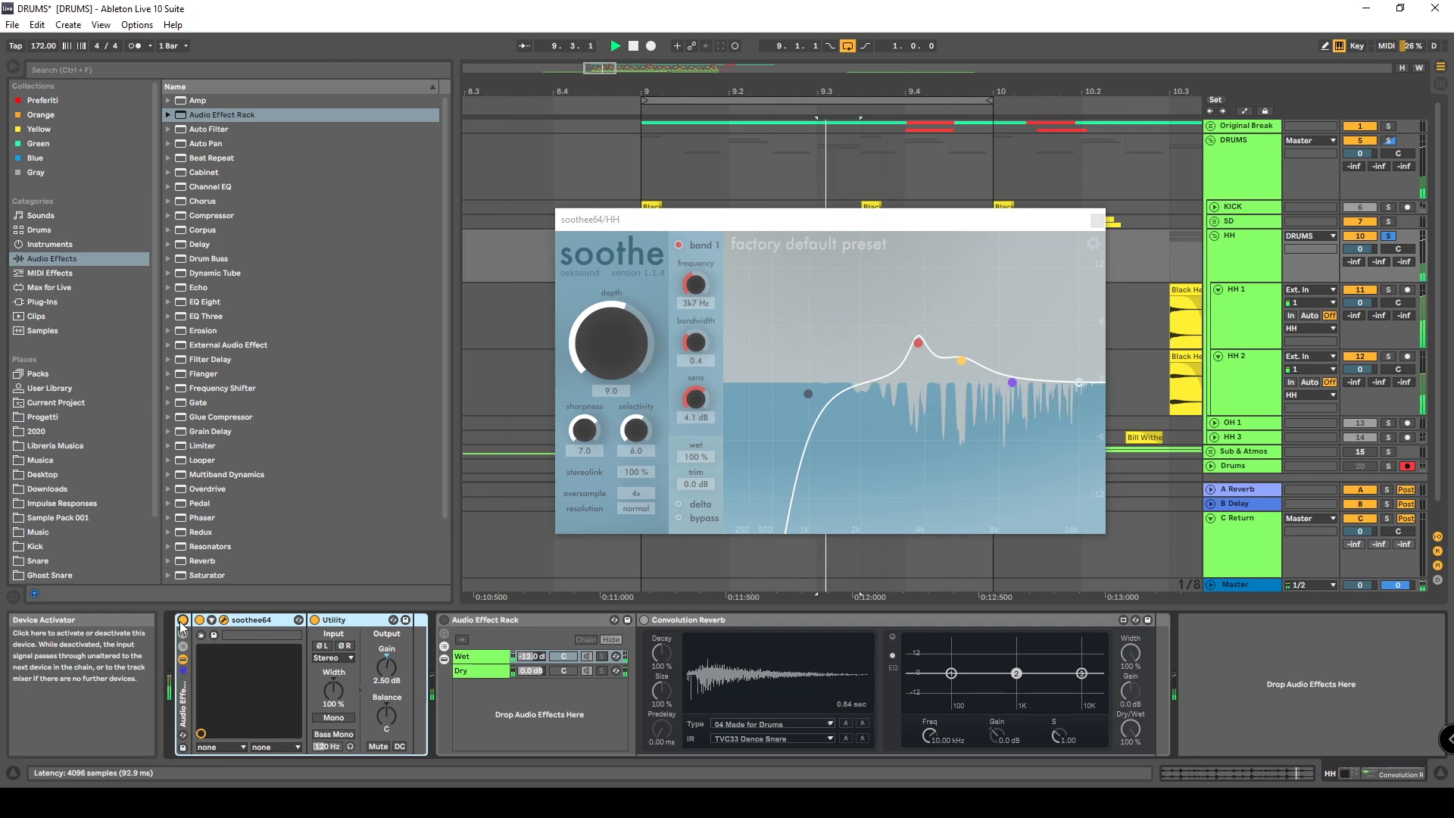
{"action": "key", "text": "space"}
{"action": "left_click", "coordinate": [680, 505]}
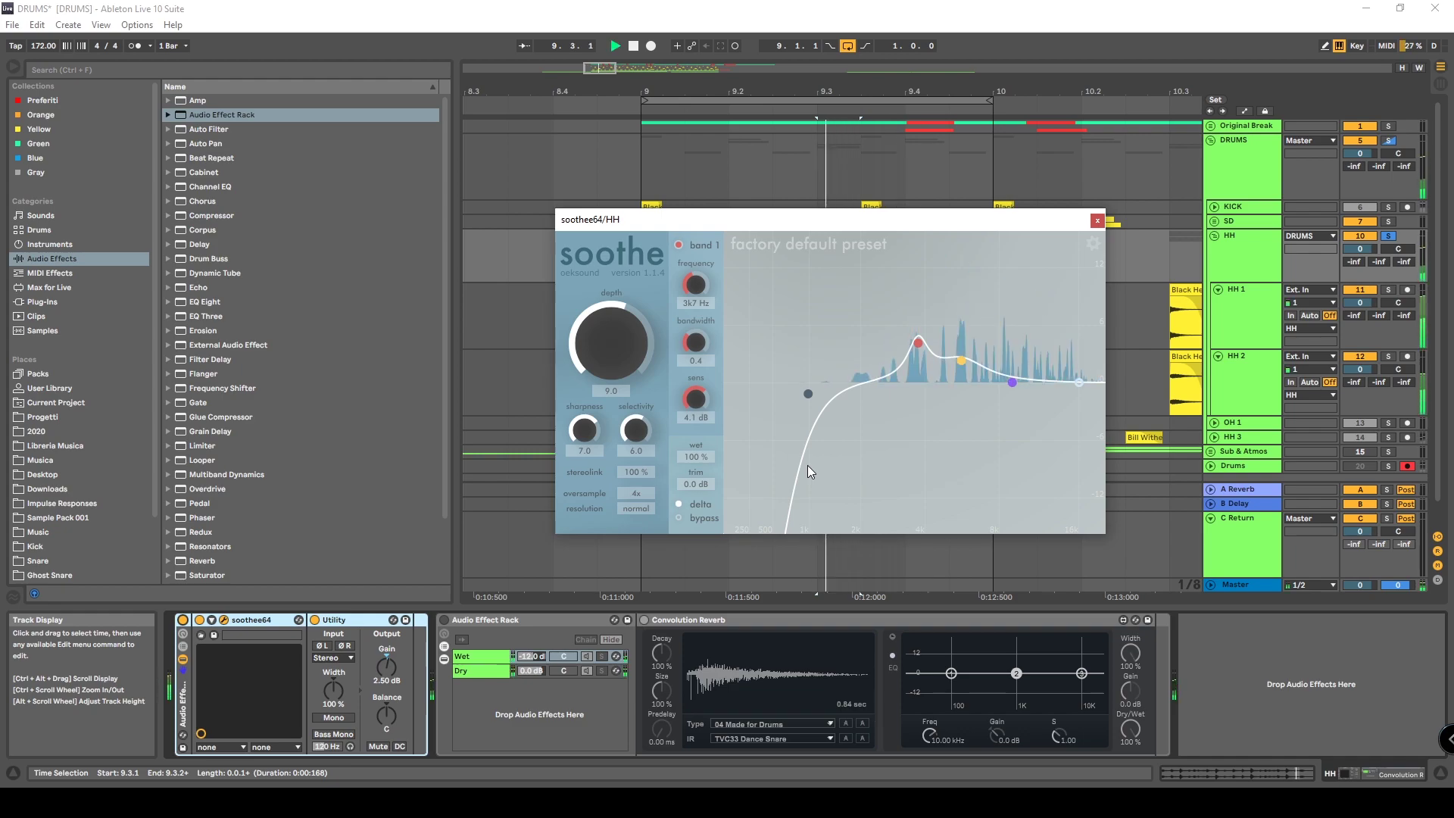
Enable the HH group's second Audio Effect Rack with the Convolution Reverb, and compare the hi-hats with it off and on
{"action": "left_click", "coordinate": [491, 621]}
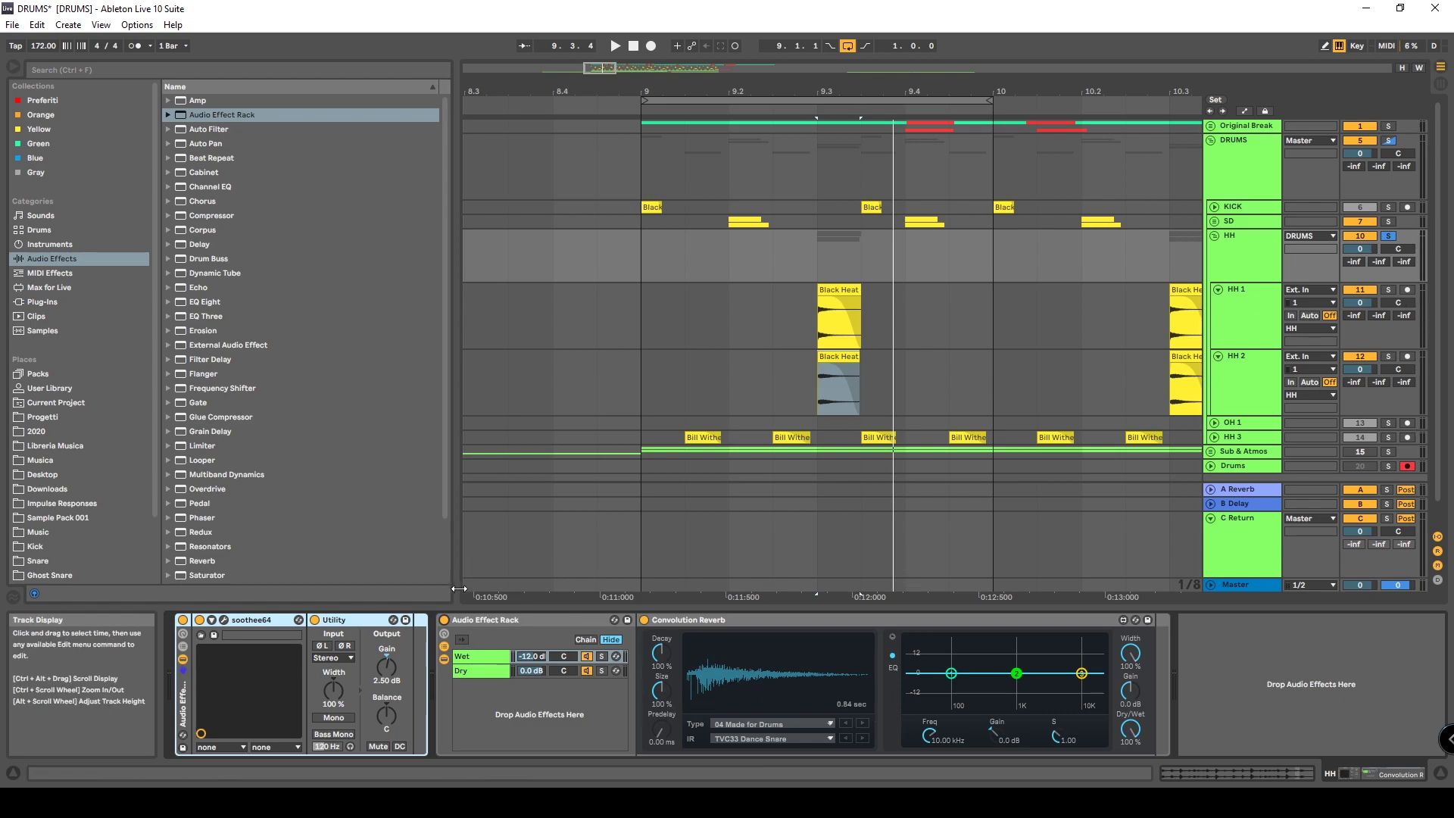
{"action": "left_click", "coordinate": [444, 620]}
{"action": "key", "text": "space"}
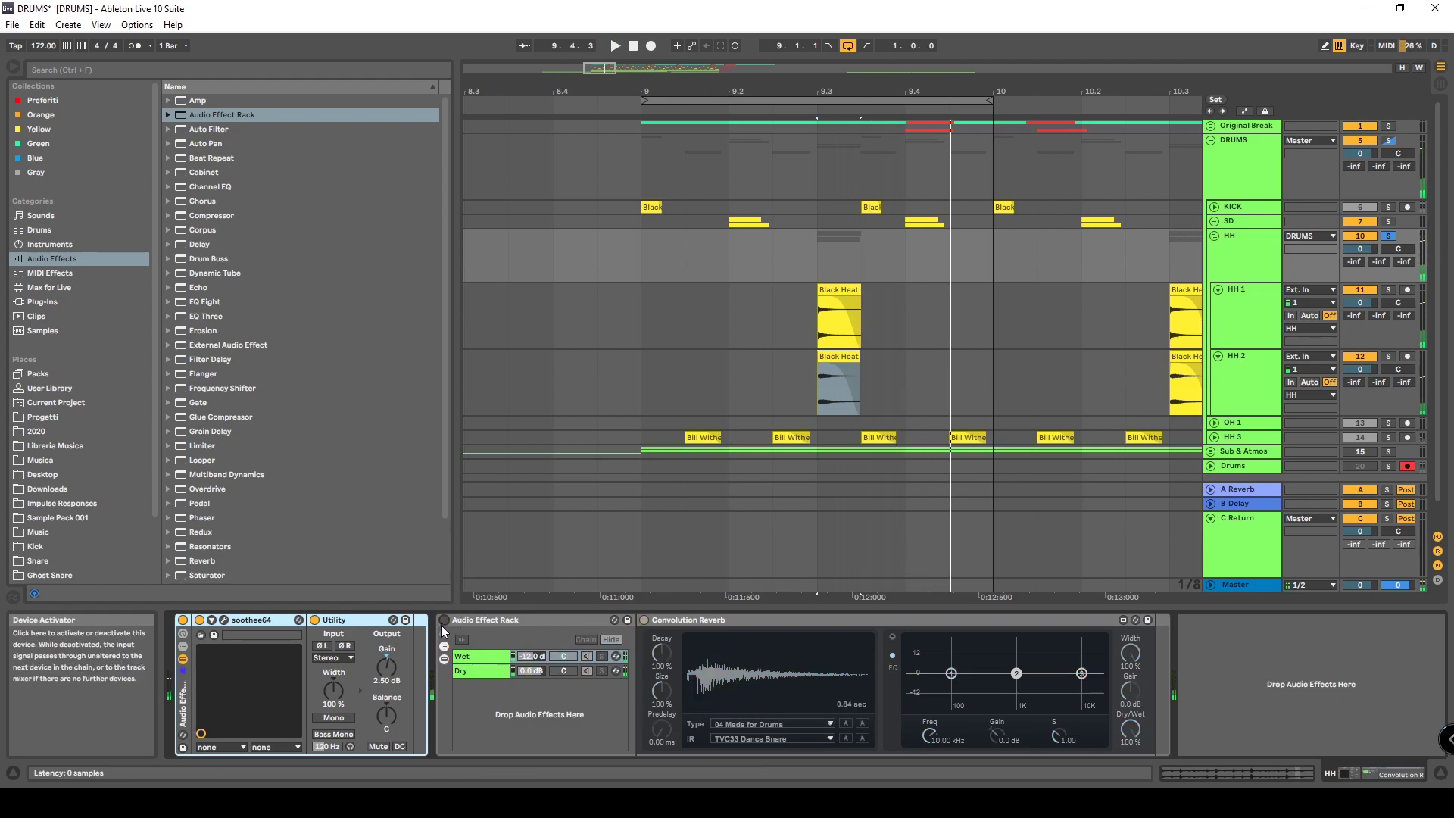
{"action": "left_click", "coordinate": [443, 623]}
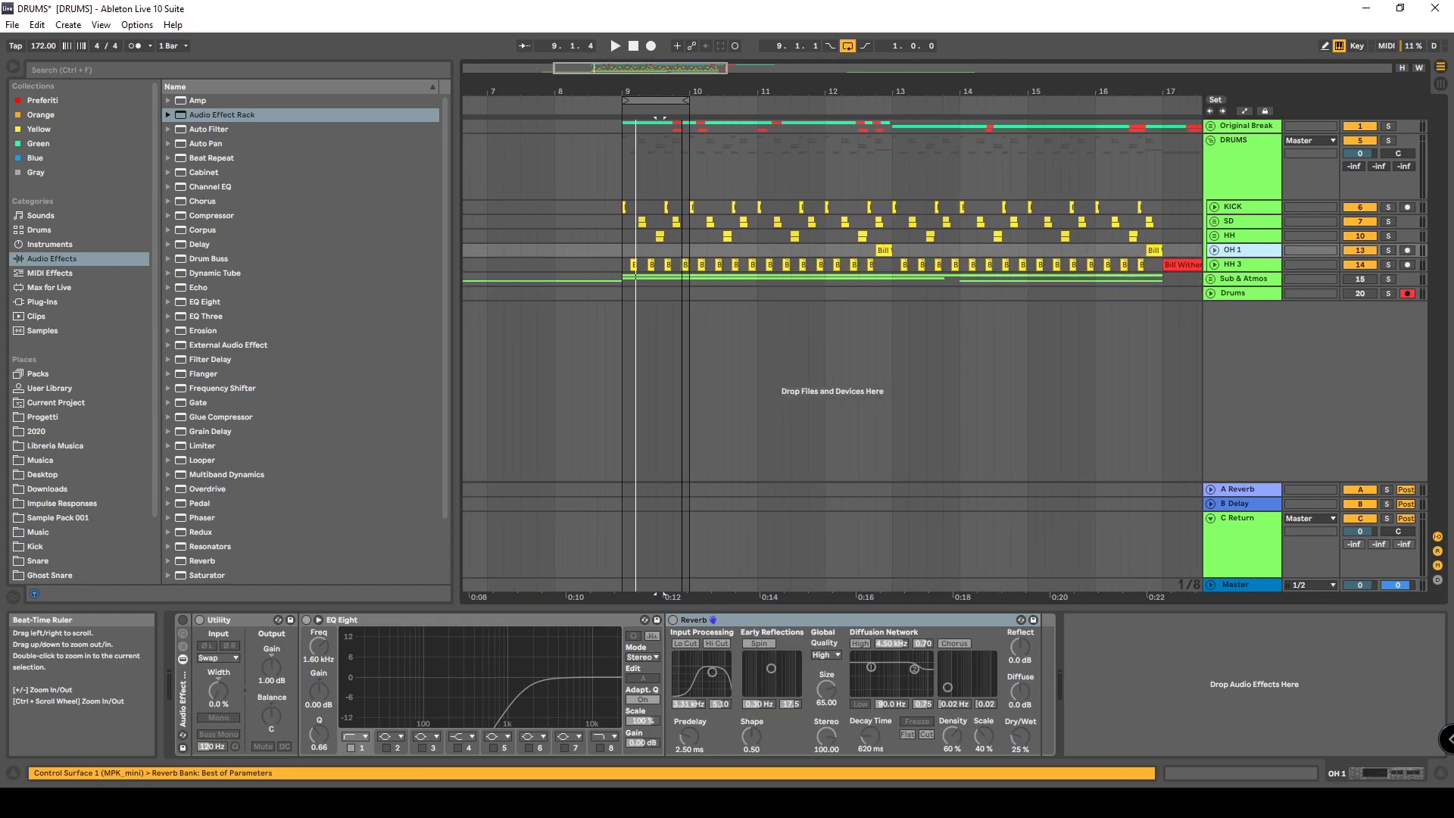
Zoom in on the first OH 1 clip at 12.4 and solo the OH 1 track
{"action": "scroll", "coordinate": [875, 244], "scroll_direction": "up", "scroll_amount": 5}
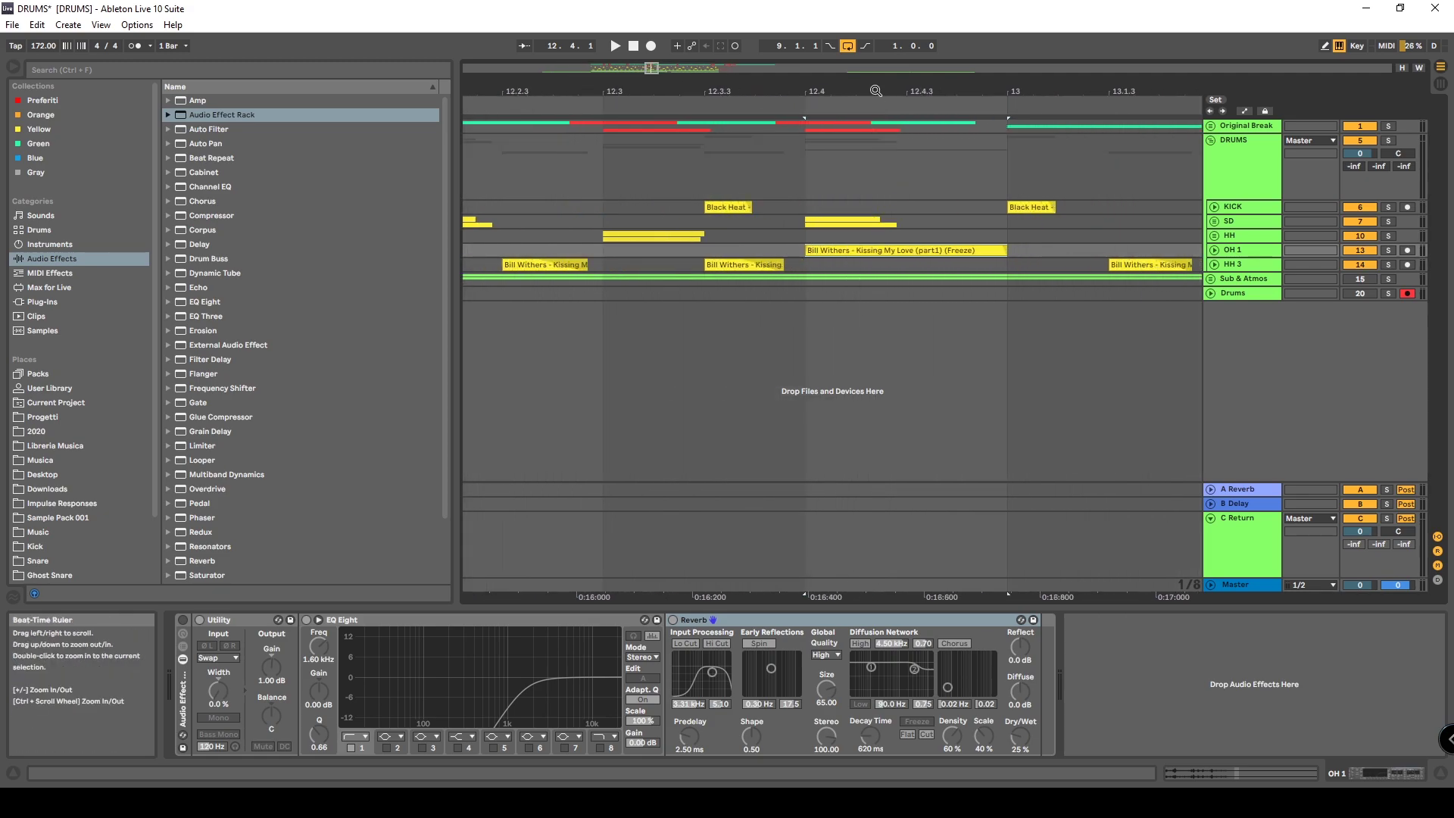
{"action": "left_click", "coordinate": [1387, 250]}
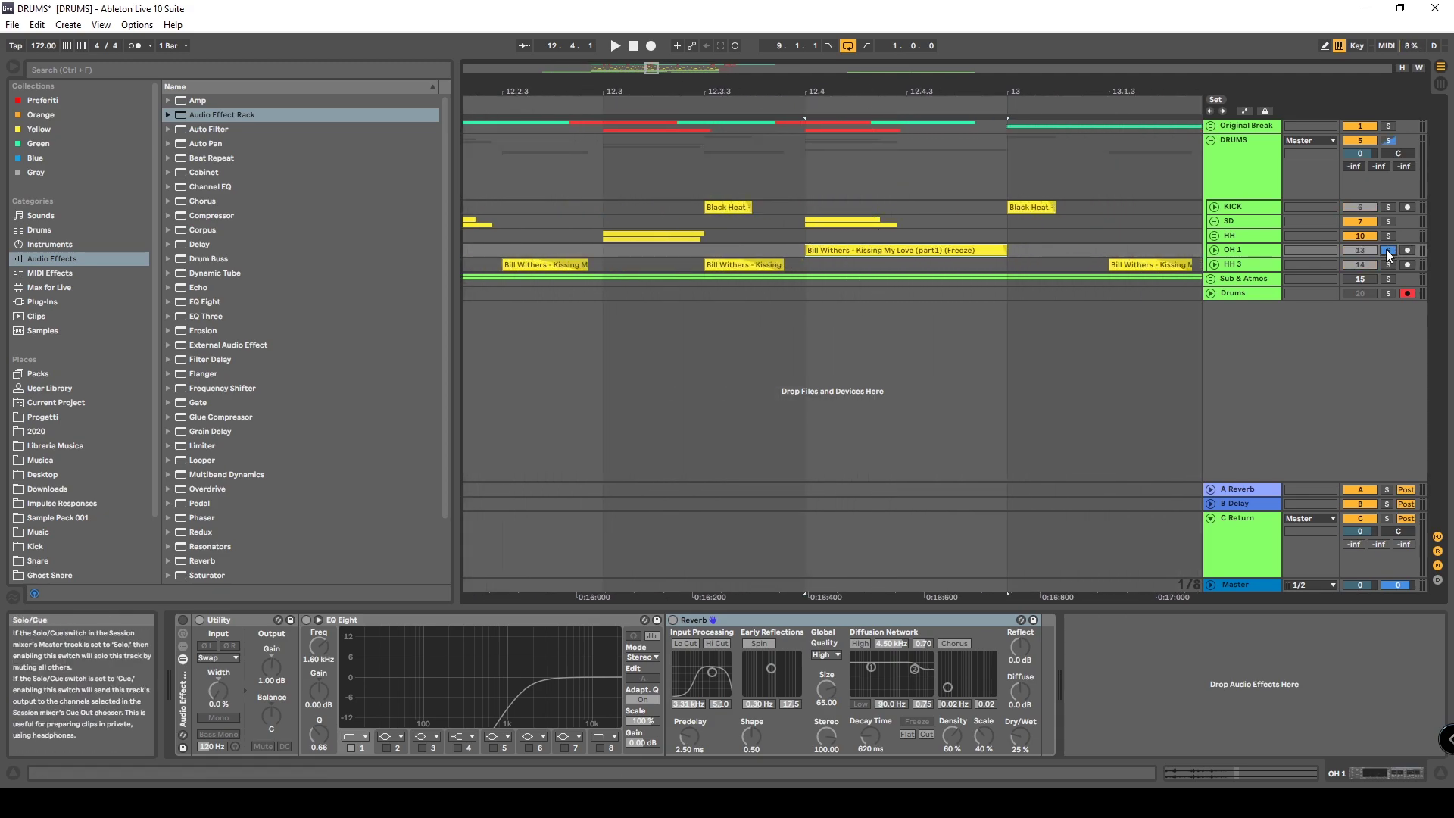
Audition the soloed OH 1 clip, enable the track's Audio Effect Rack, and compare the open hat with the rack off and on
{"action": "key", "text": "space"}
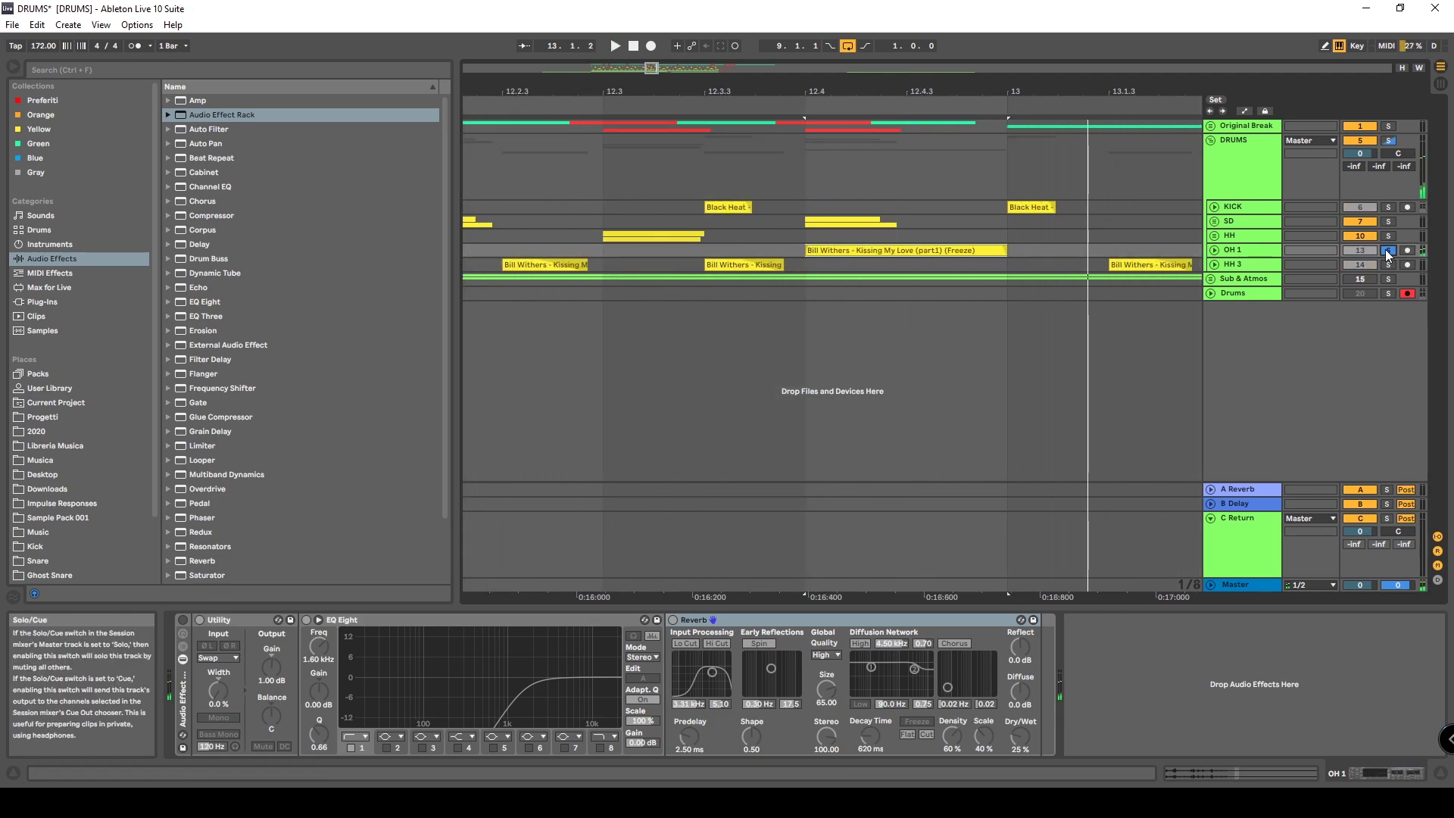
{"action": "key", "text": "space"}
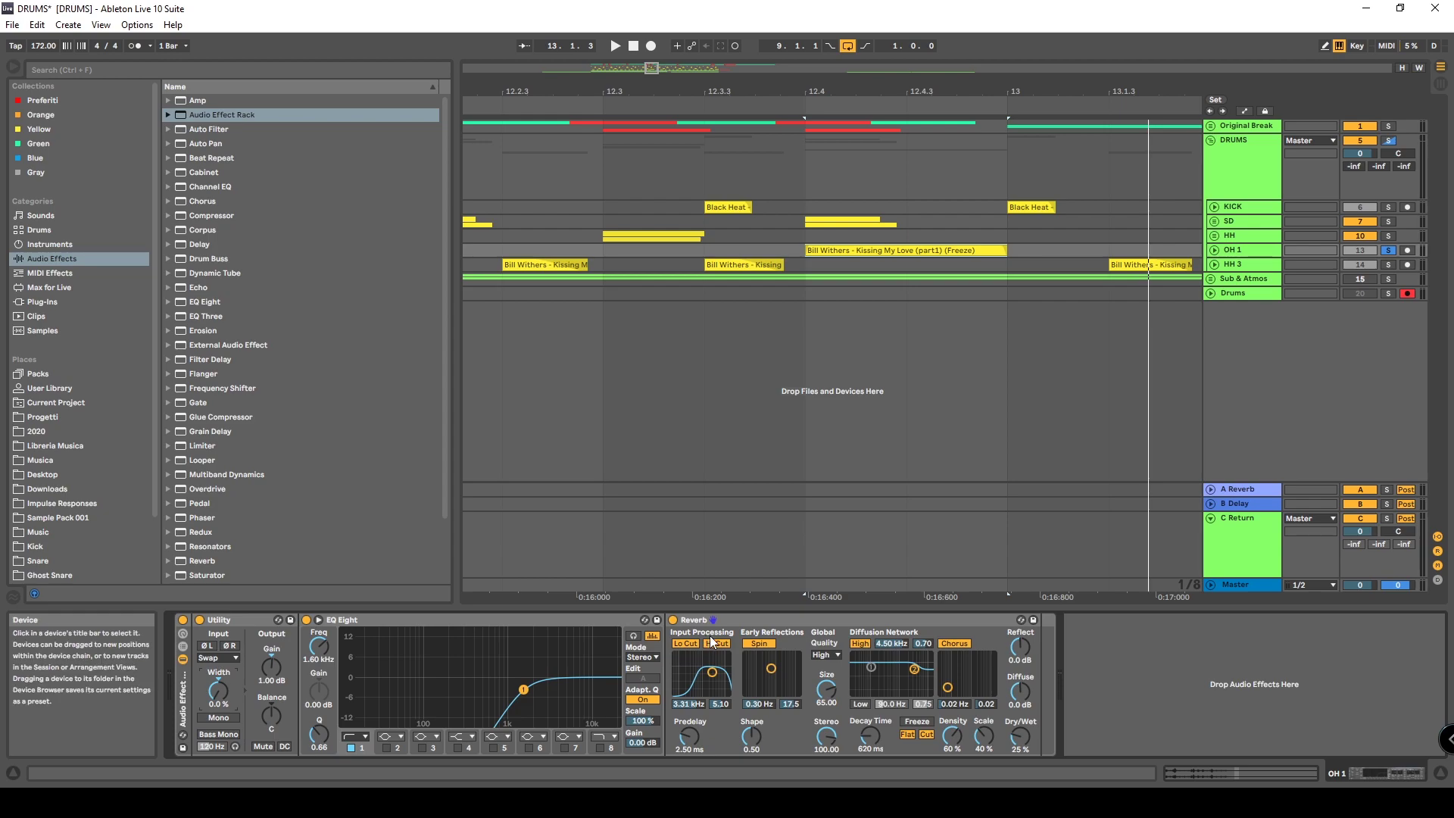
{"action": "left_click", "coordinate": [184, 620]}
{"action": "key", "text": "space"}
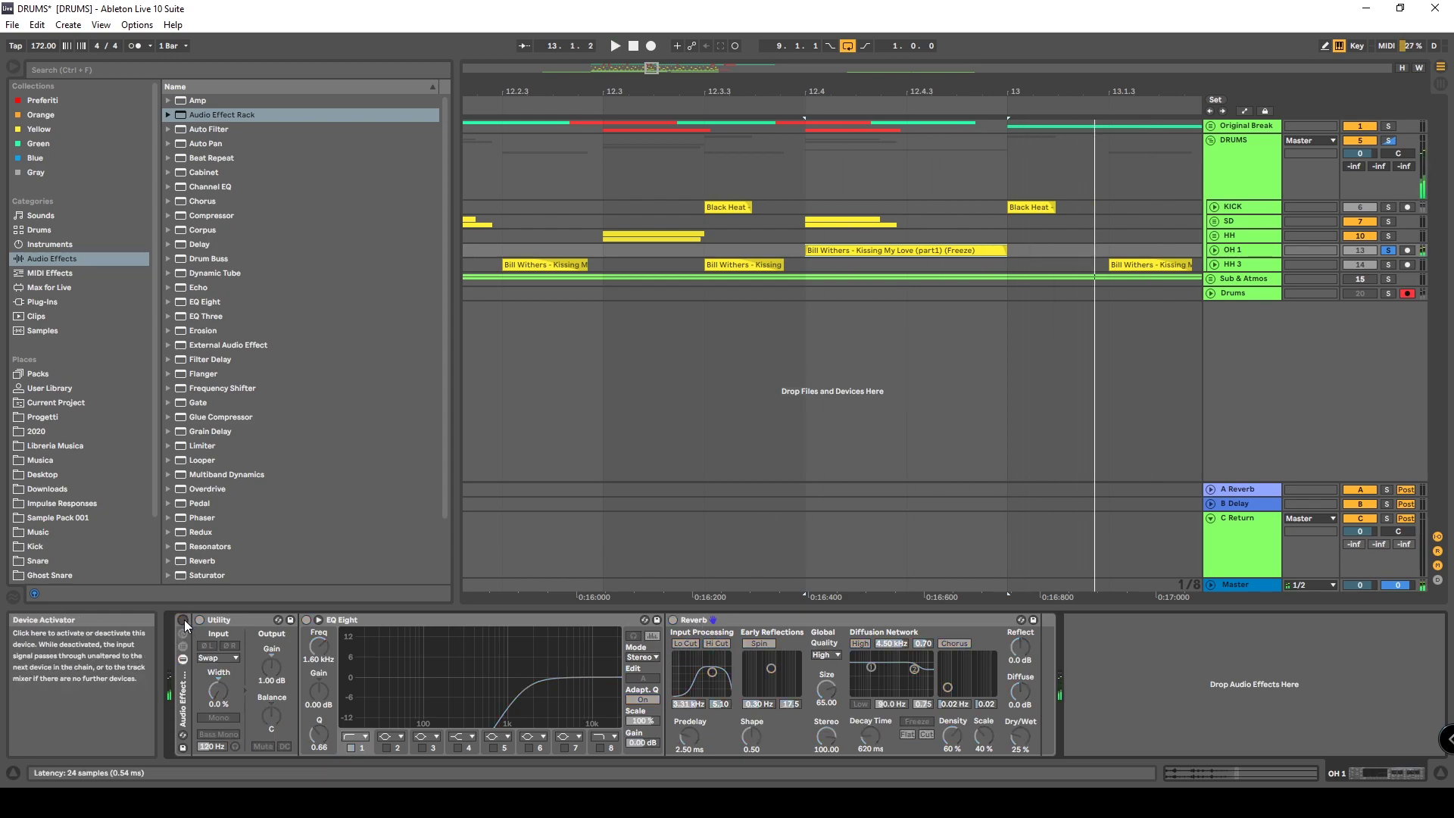
{"action": "left_click", "coordinate": [184, 619]}
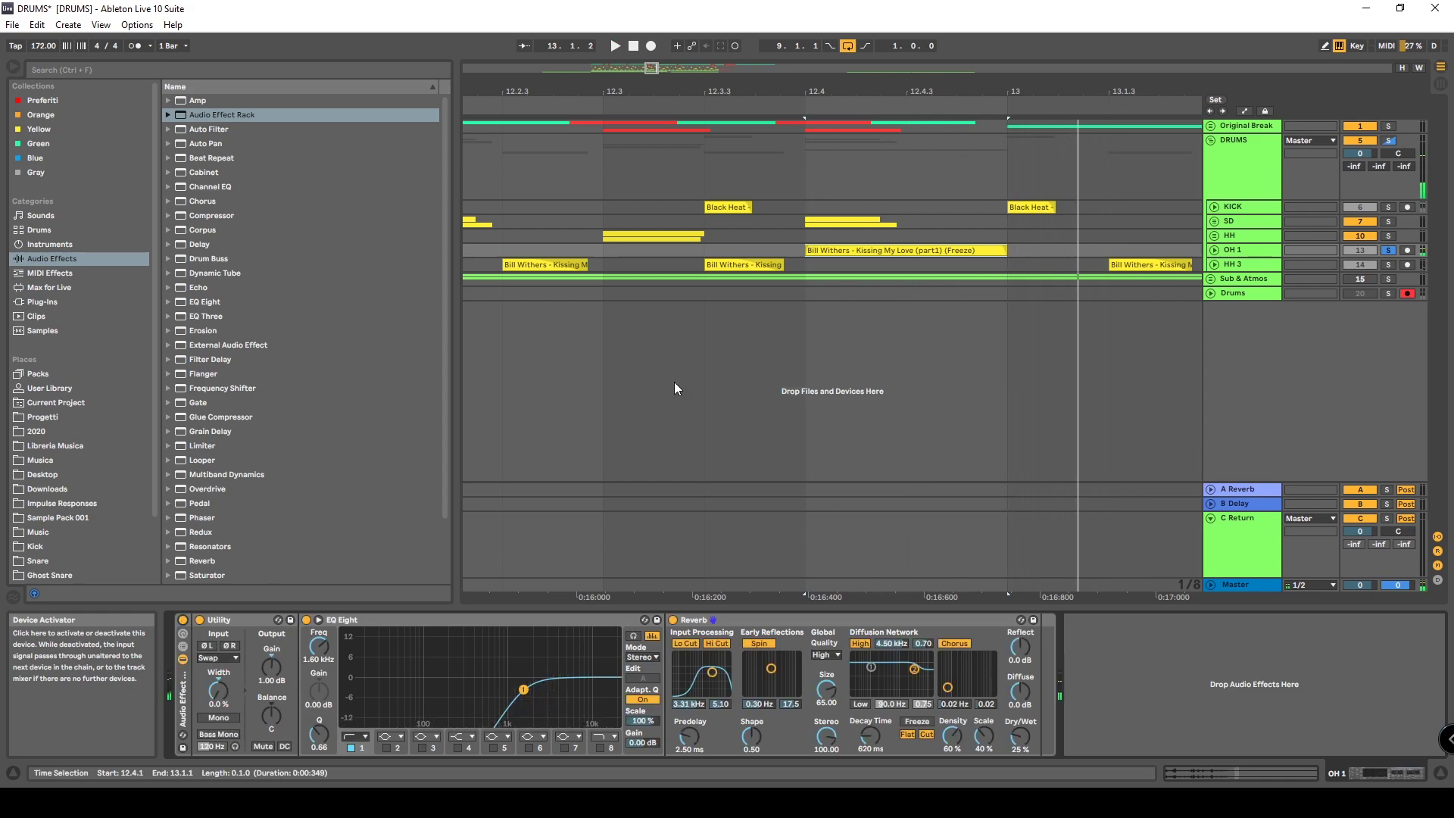
Solo and unfold the HH 3 track, and play its clips from 9.1.1 without processing
{"action": "left_click_drag", "start_coordinate": [1007, 90], "coordinate": [1189, 189]}
{"action": "left_click", "coordinate": [1236, 265]}
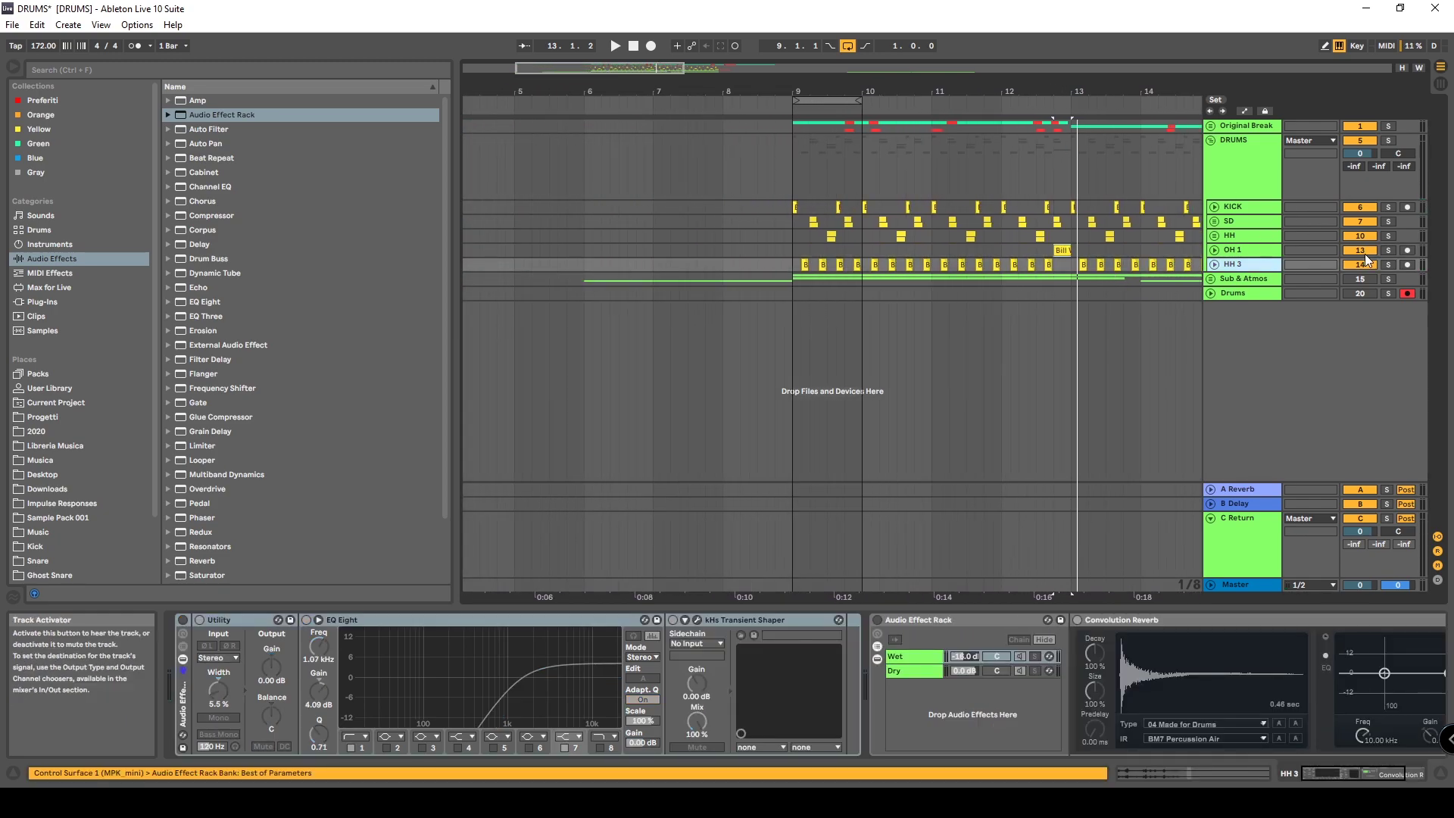
{"action": "left_click", "coordinate": [1383, 262]}
{"action": "left_click", "coordinate": [1218, 265]}
{"action": "left_click_drag", "start_coordinate": [834, 91], "coordinate": [754, 151]}
{"action": "left_click", "coordinate": [556, 288]}
{"action": "key", "text": "space"}
{"action": "key", "text": "space"}
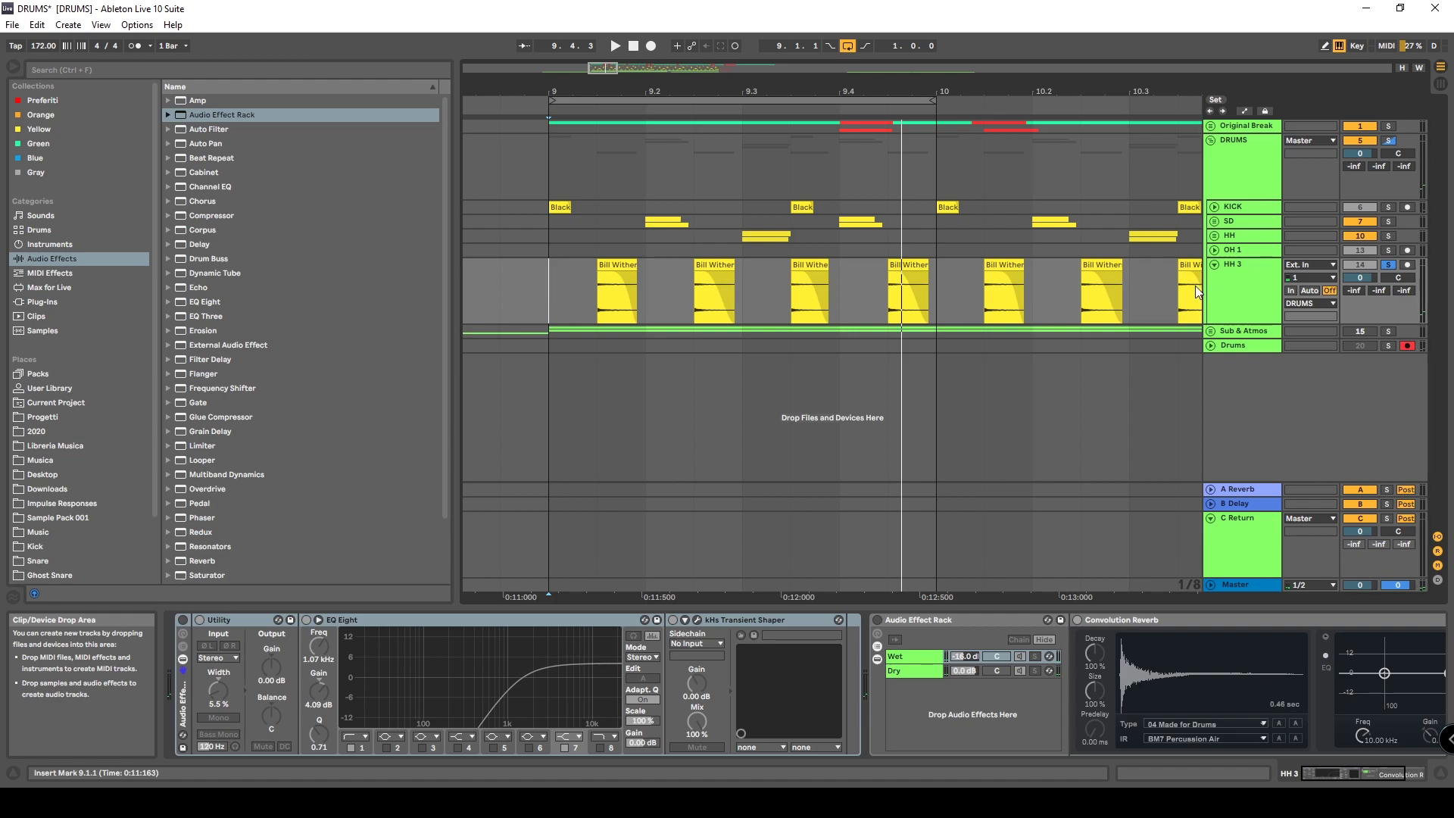
Enable HH 3's first Audio Effect Rack, set its Utility width to 5.0 %, and select the EQ Eight
{"action": "left_click", "coordinate": [183, 621]}
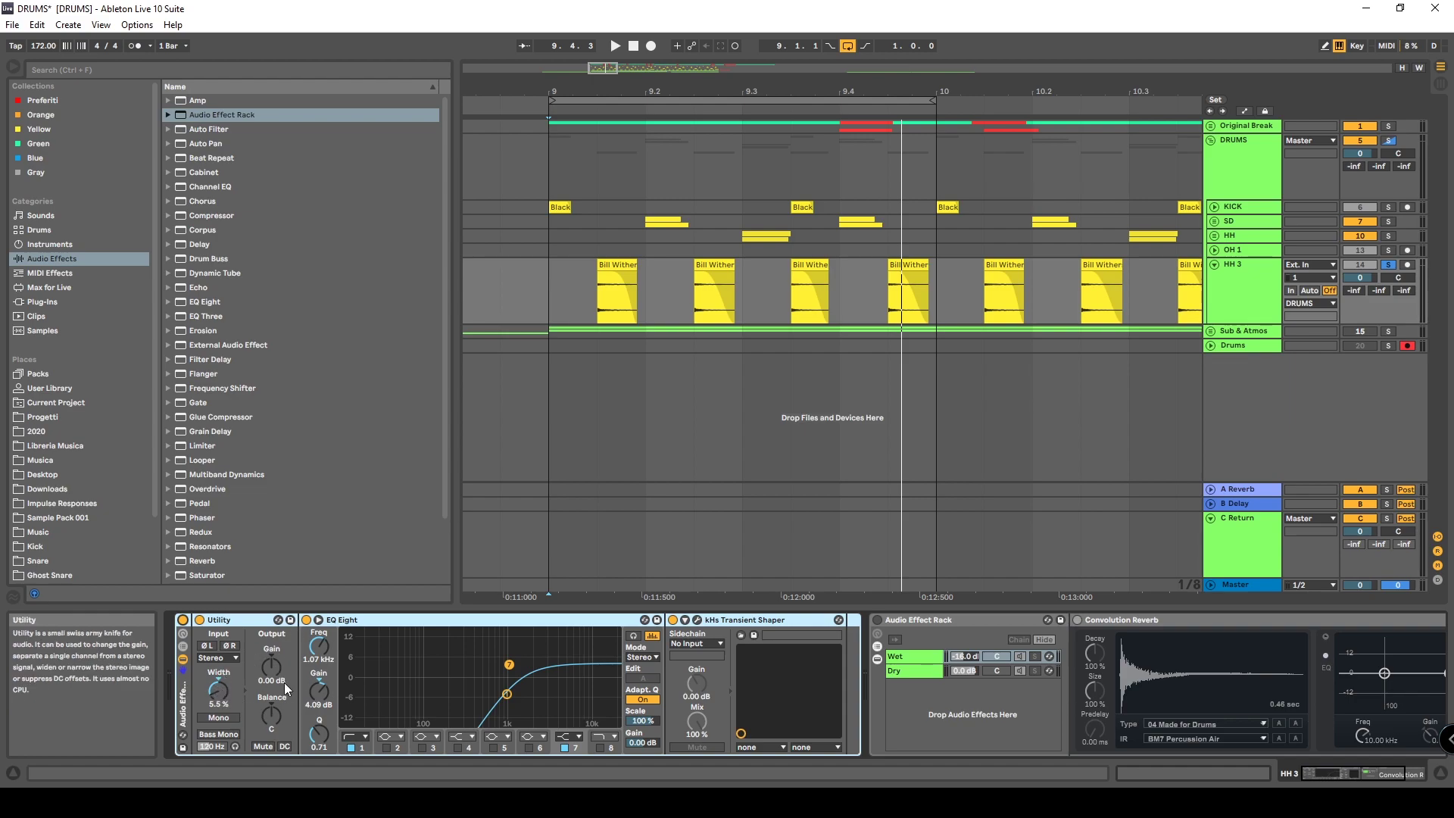
{"action": "left_click_drag", "start_coordinate": [218, 689], "coordinate": [218, 659]}
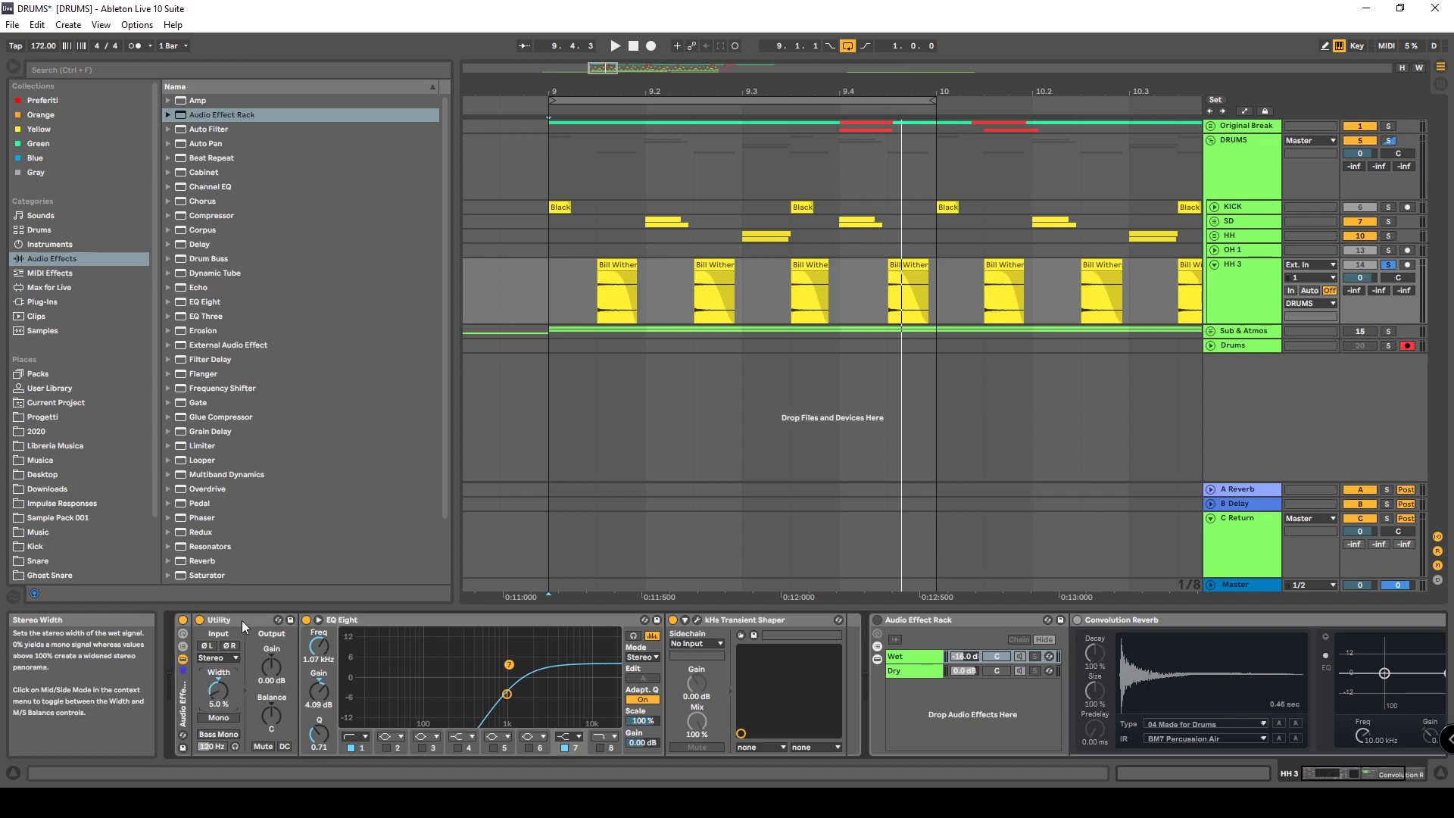
{"action": "left_click", "coordinate": [359, 621]}
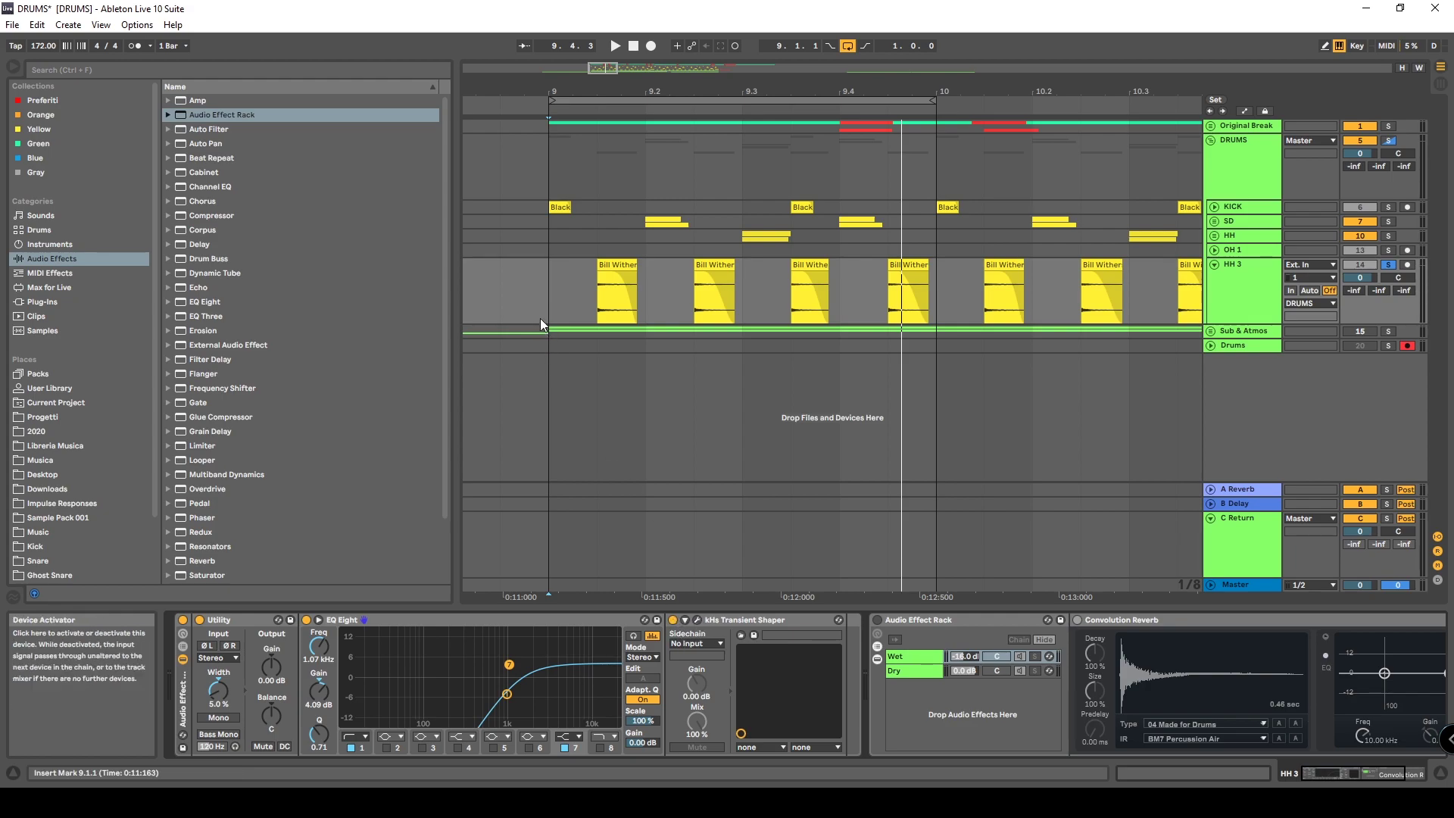
Select bar 9 on HH 3 and compare the hi-hat with the kHs Transient Shaper off and on
{"action": "left_click_drag", "start_coordinate": [543, 323], "coordinate": [816, 284]}
{"action": "left_click", "coordinate": [673, 621]}
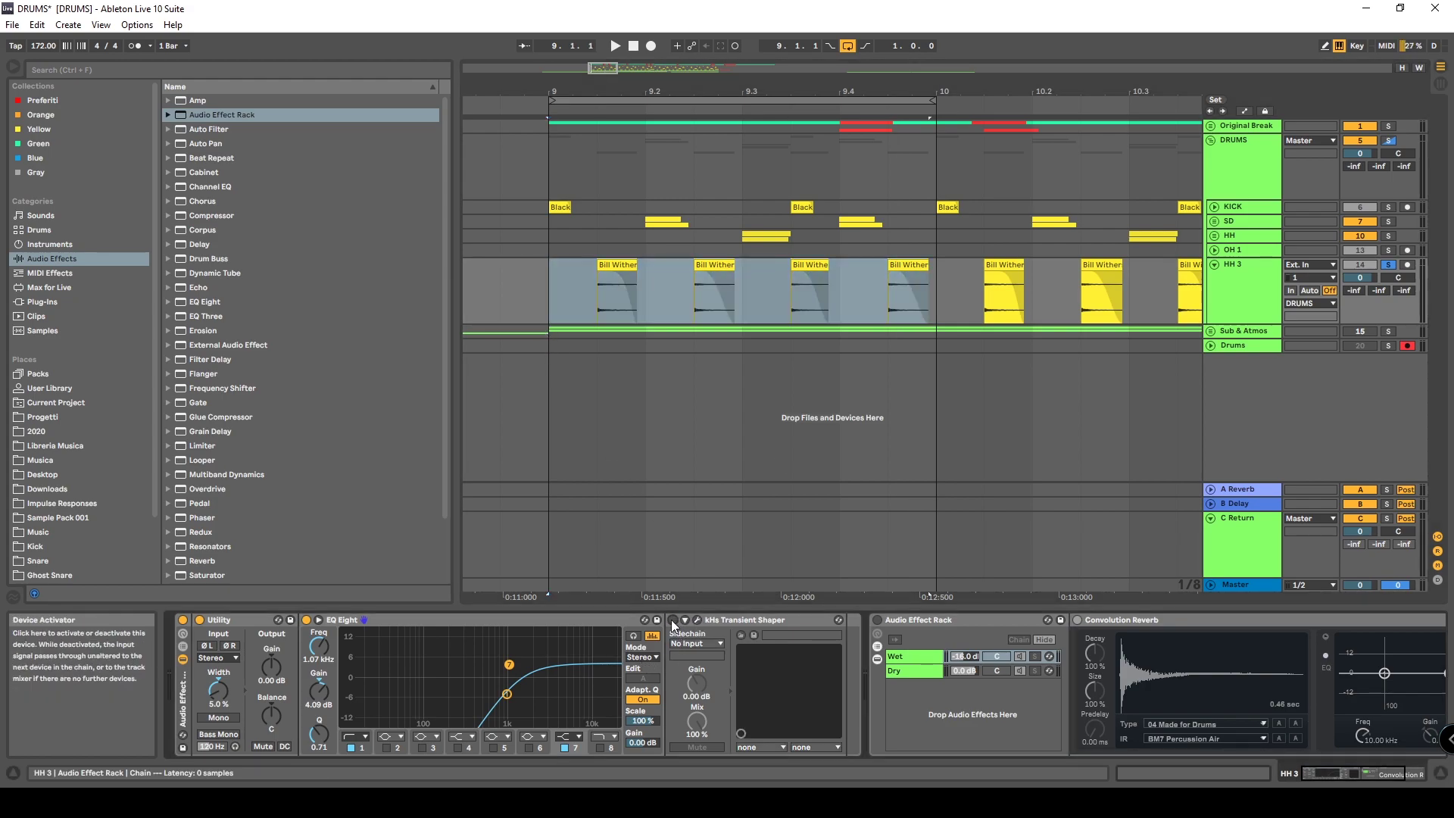
{"action": "key", "text": "space"}
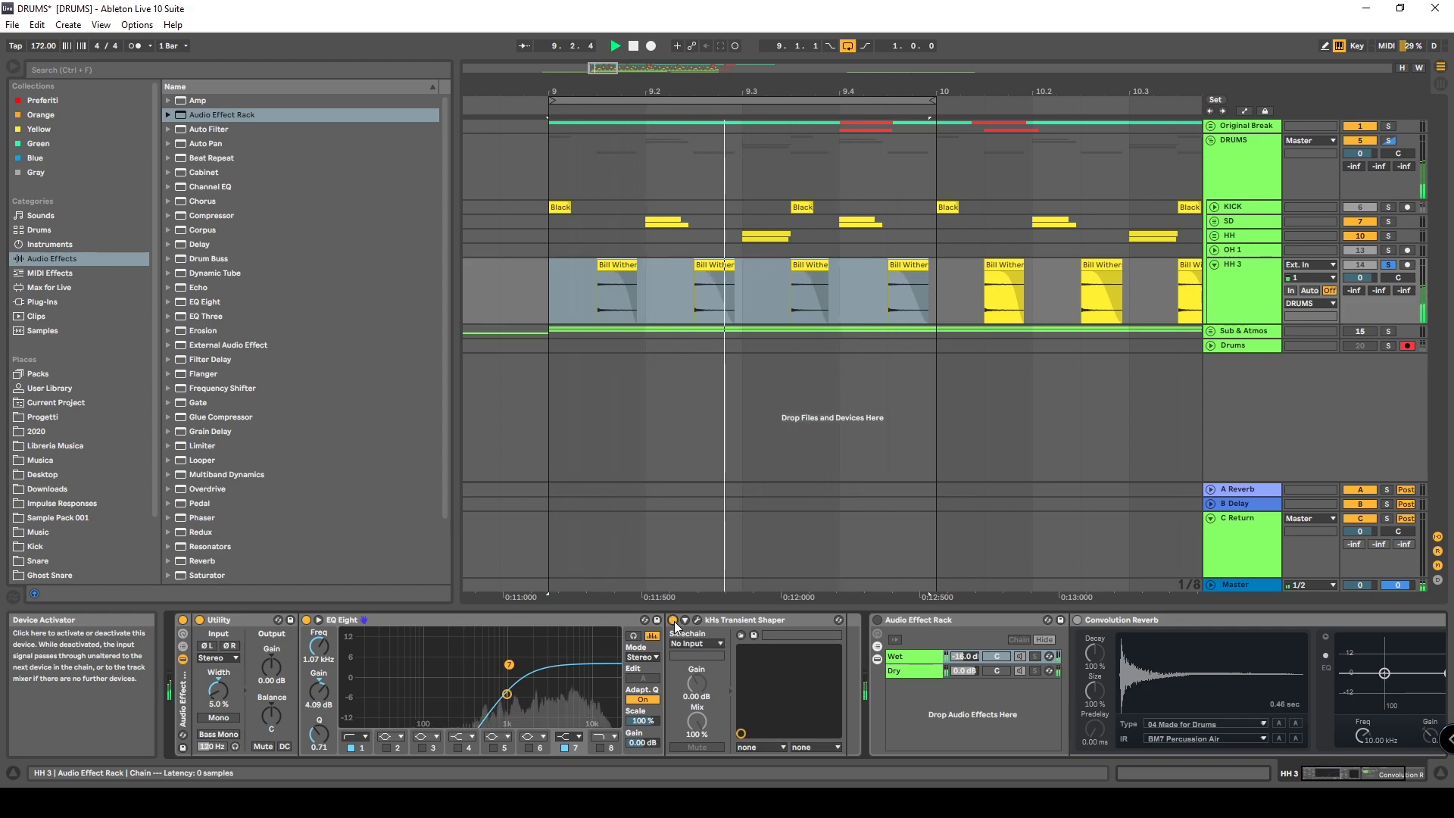
{"action": "left_click", "coordinate": [672, 620]}
{"action": "key", "text": "space"}
Enable HH 3's second Audio Effect Rack with the Convolution Reverb, and compare the hi-hat with it off and on
{"action": "left_click", "coordinate": [878, 621]}
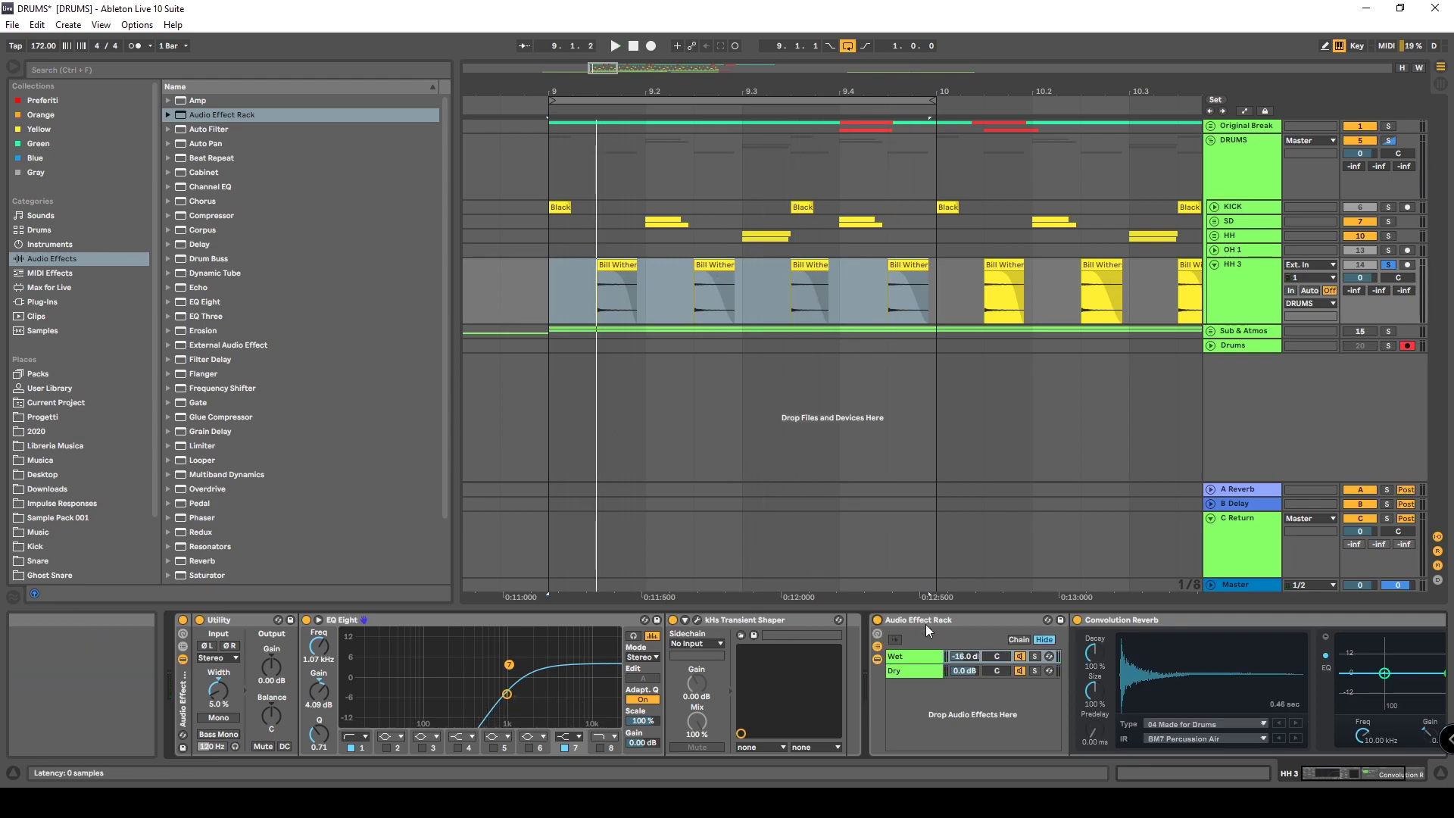
{"action": "left_click_drag", "start_coordinate": [1365, 777], "coordinate": [1380, 766]}
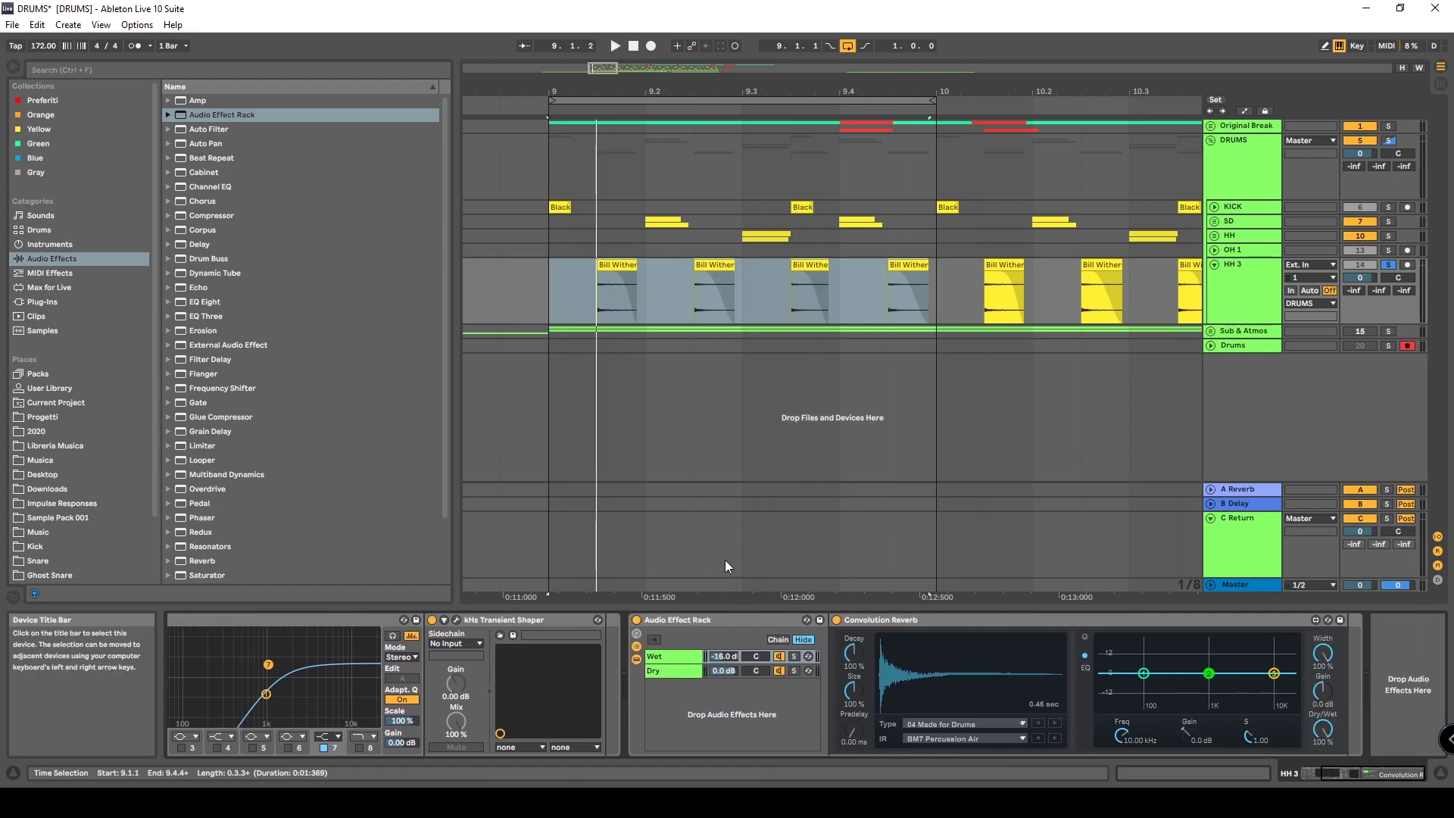
{"action": "key", "text": "space"}
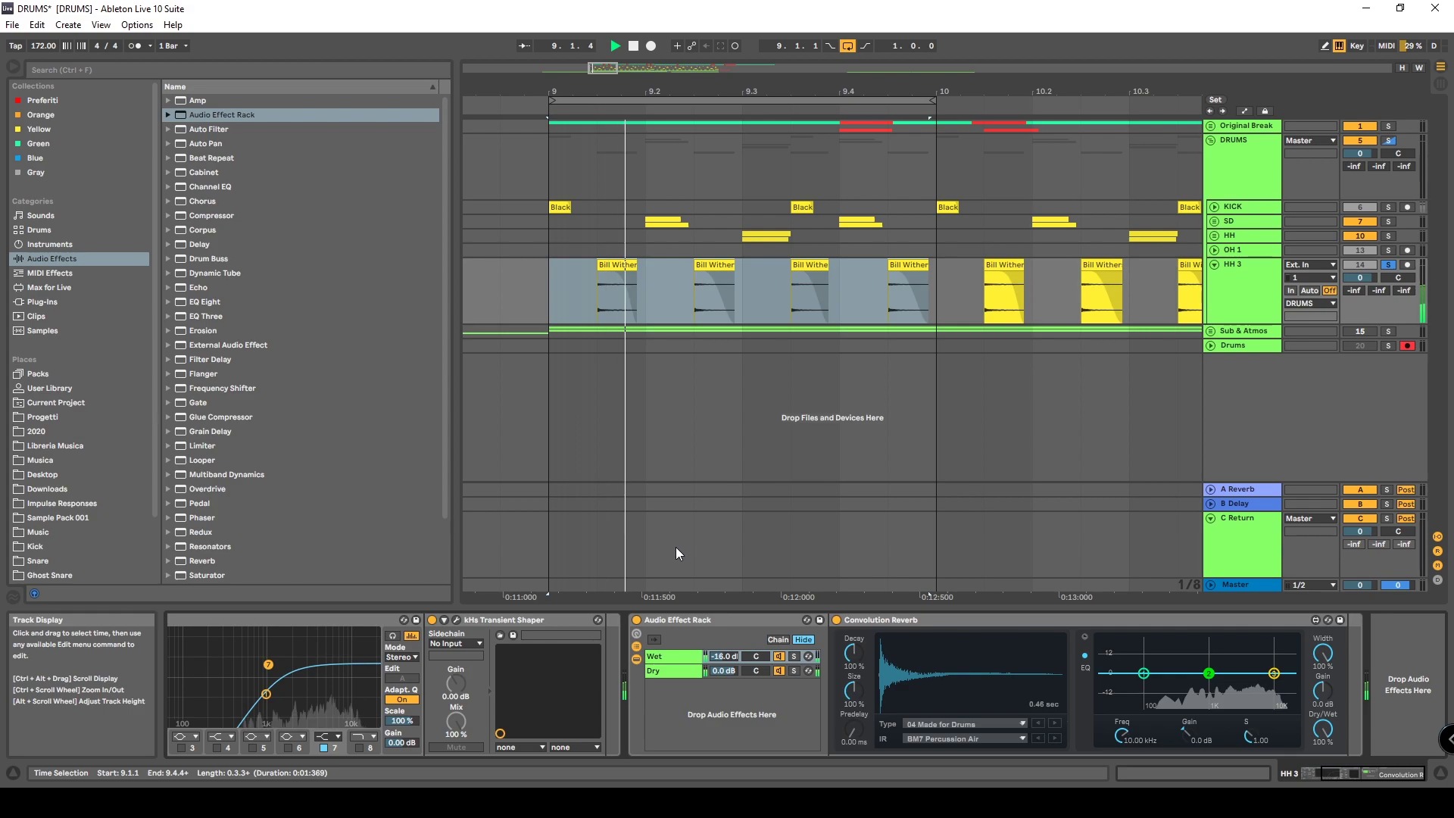
{"action": "left_click", "coordinate": [637, 621]}
{"action": "left_click", "coordinate": [637, 621]}
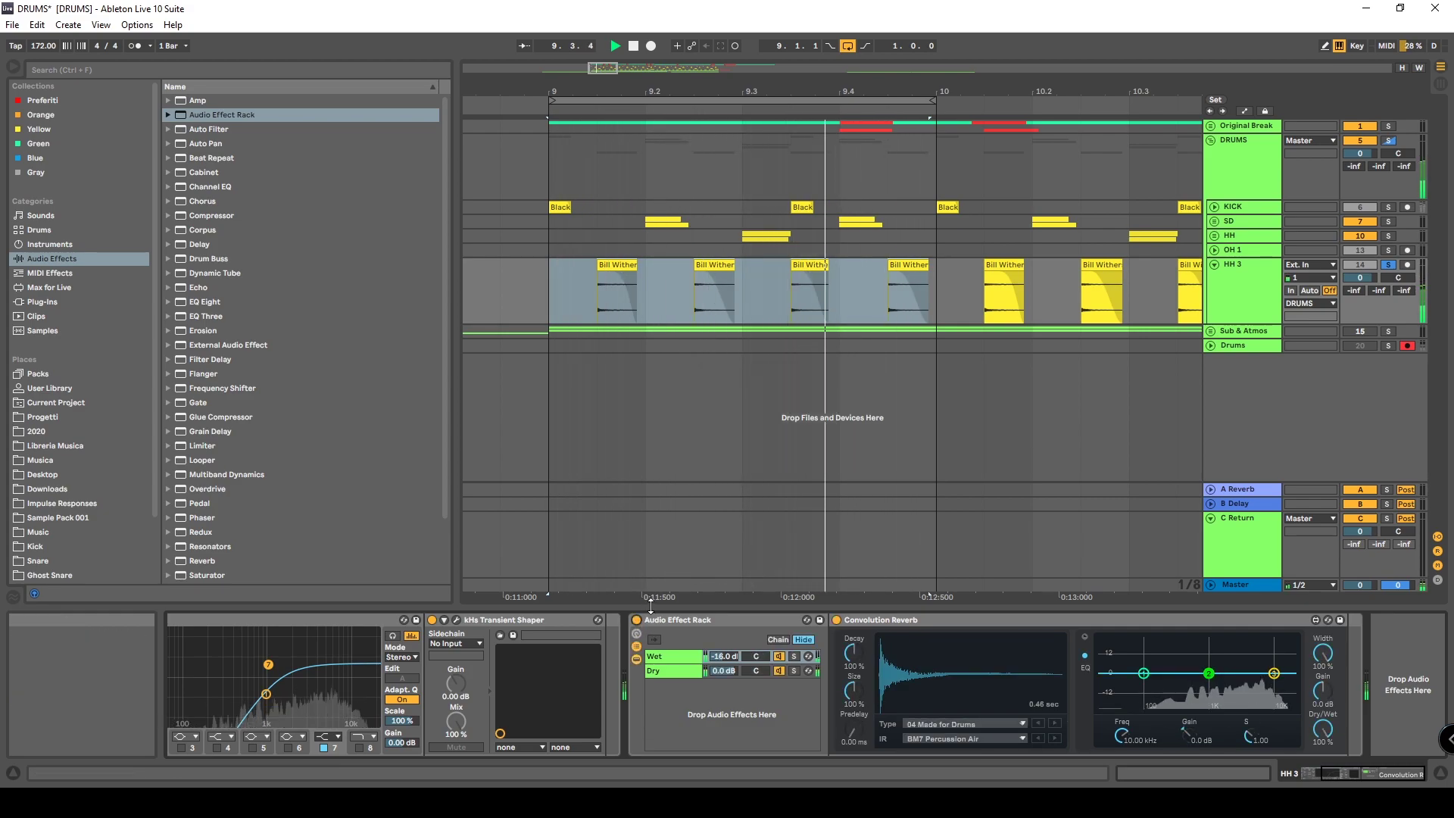
{"action": "key", "text": "space"}
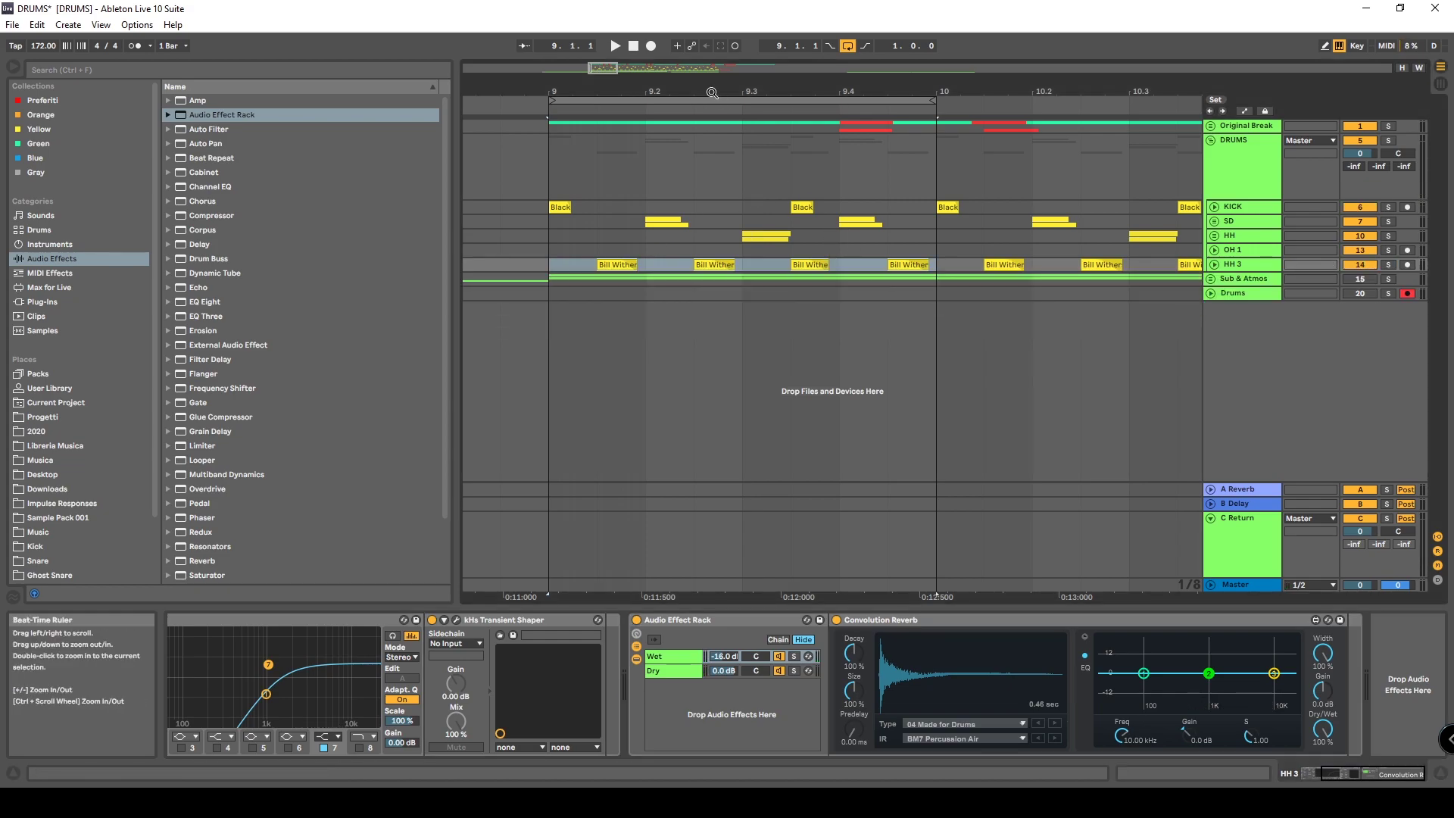
Enable the Glue Compressor on the DRUMS group and compare the full drums with it off and on
{"action": "left_click_drag", "start_coordinate": [712, 93], "coordinate": [717, 56]}
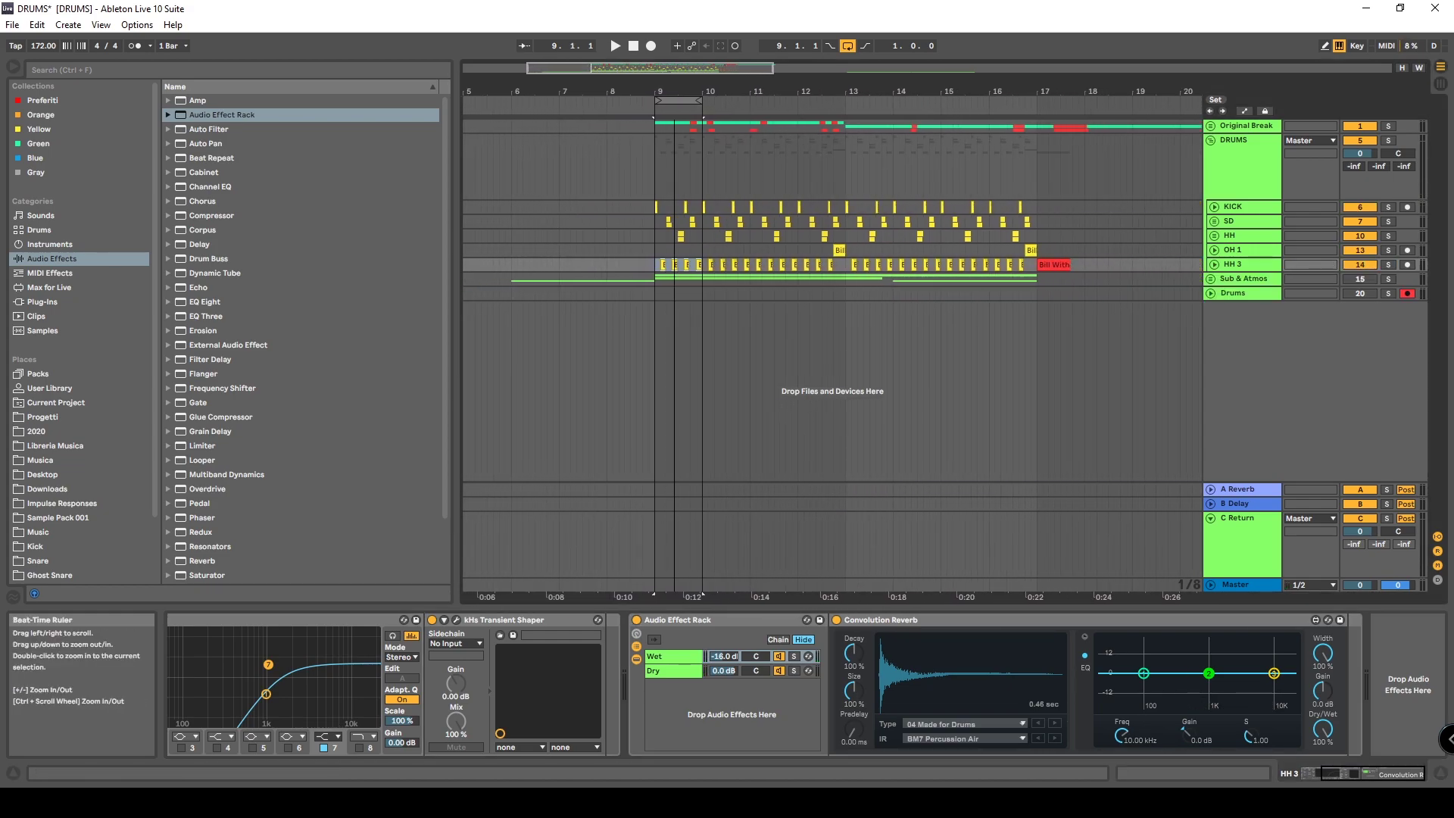
{"action": "left_click", "coordinate": [1229, 159]}
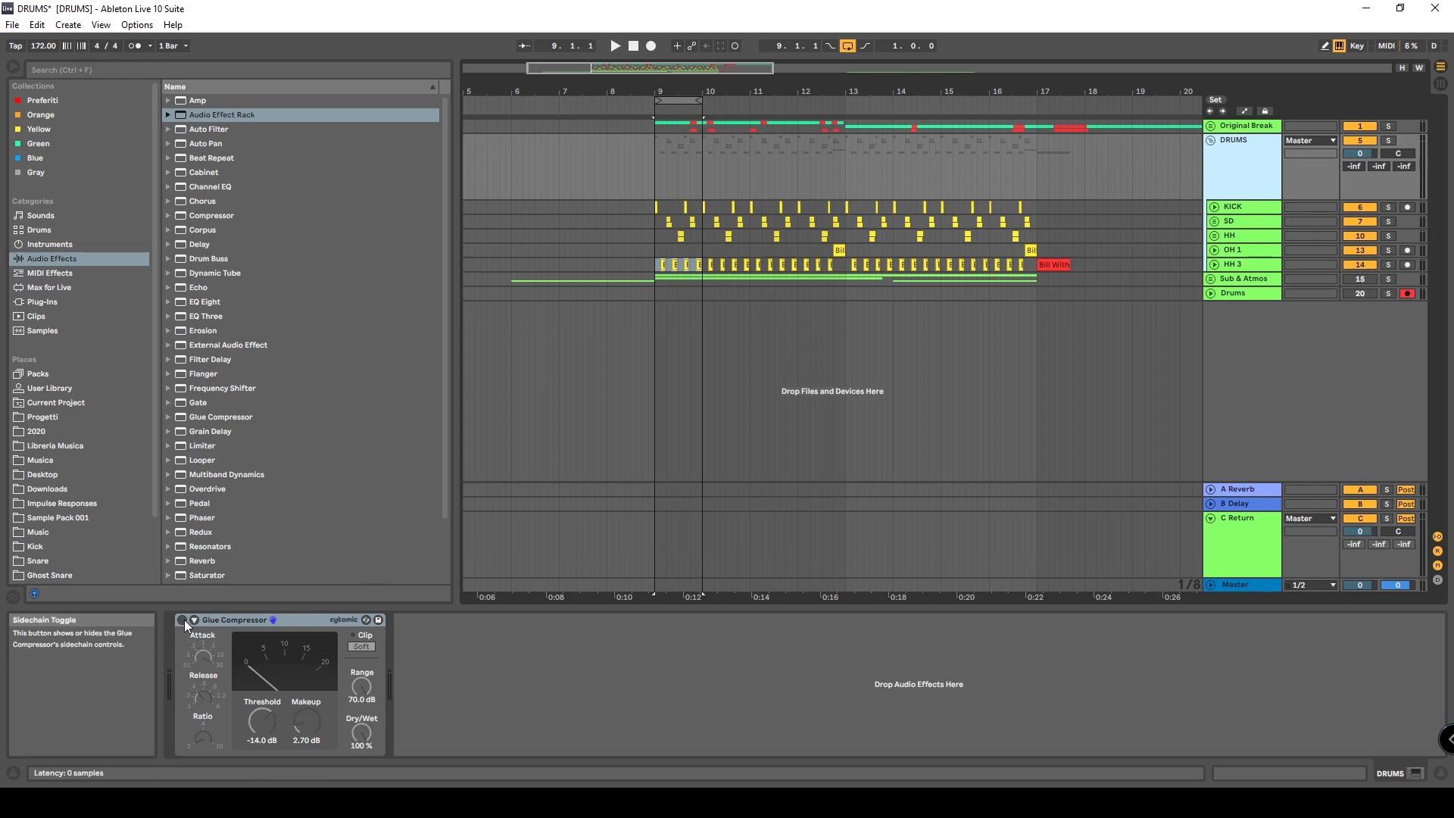
{"action": "left_click", "coordinate": [208, 623]}
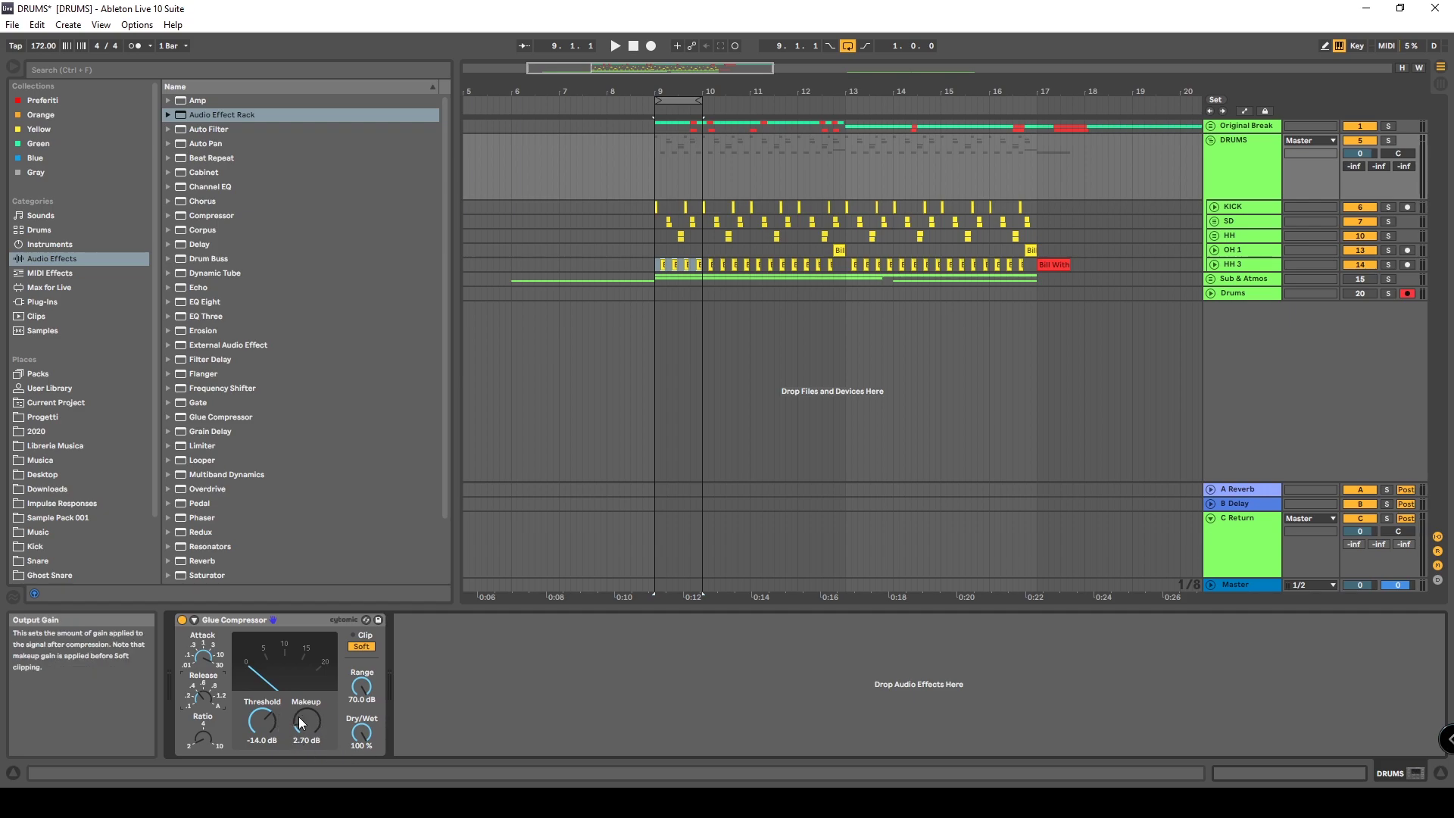
{"action": "left_click", "coordinate": [182, 619]}
{"action": "key", "text": "space"}
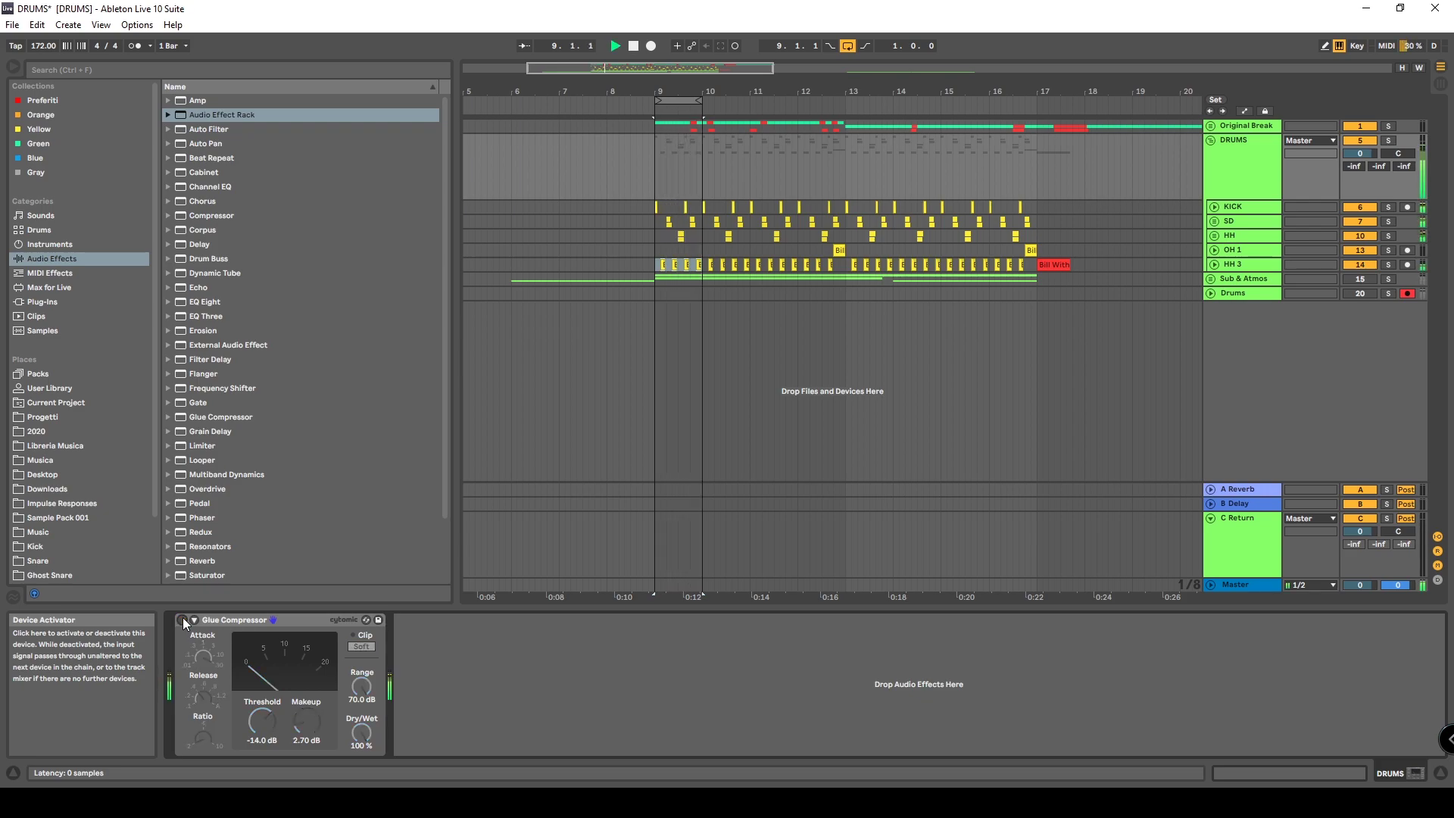
{"action": "left_click", "coordinate": [183, 619]}
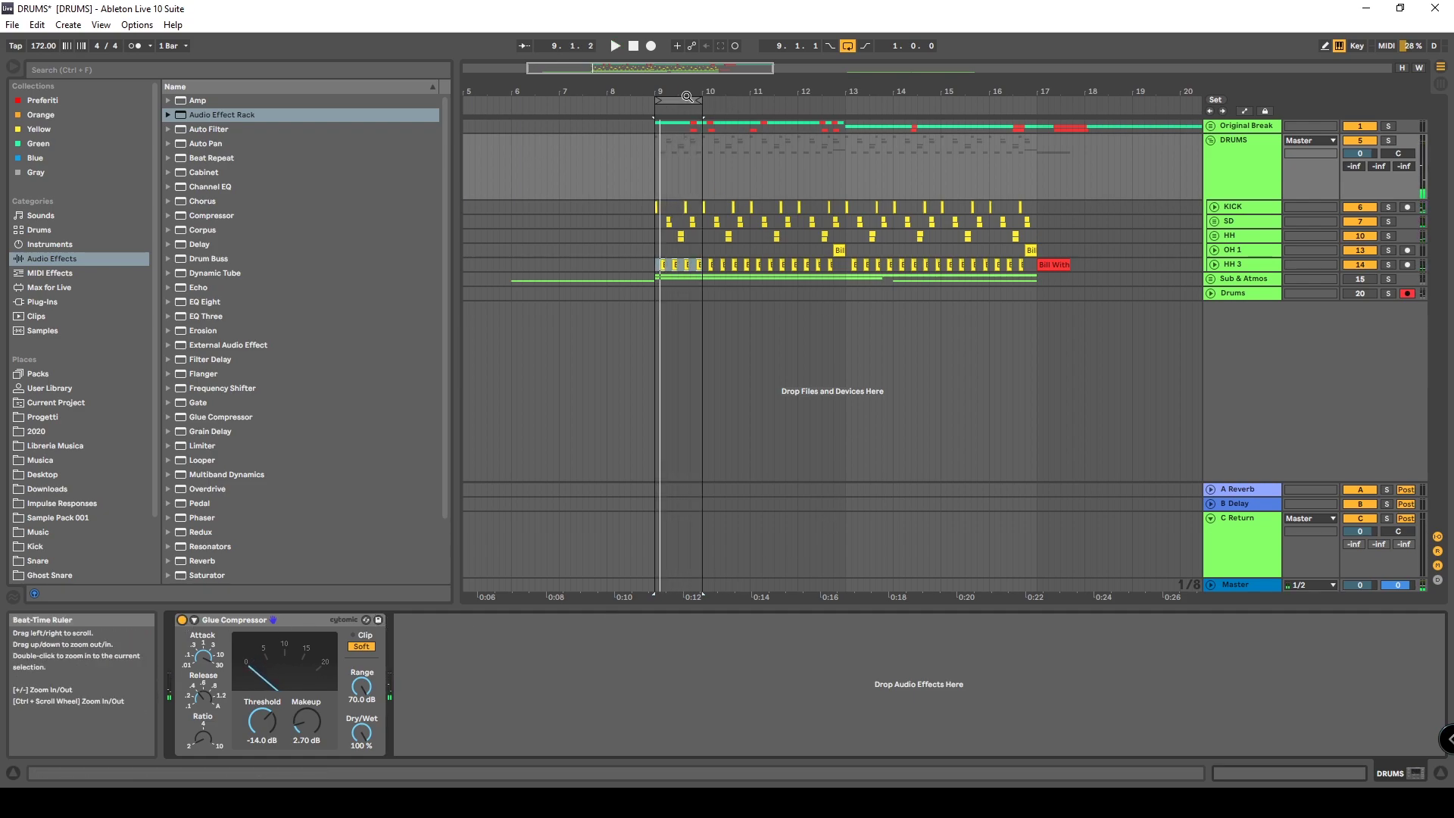
Extend the arrangement loop to four bars, from bar 9 to bar 13
{"action": "scroll", "coordinate": [729, 100], "scroll_direction": "up", "scroll_amount": 3}
{"action": "left_click_drag", "start_coordinate": [729, 100], "coordinate": [1076, 100]}
{"action": "scroll", "coordinate": [667, 92], "scroll_direction": "down", "scroll_amount": 5}
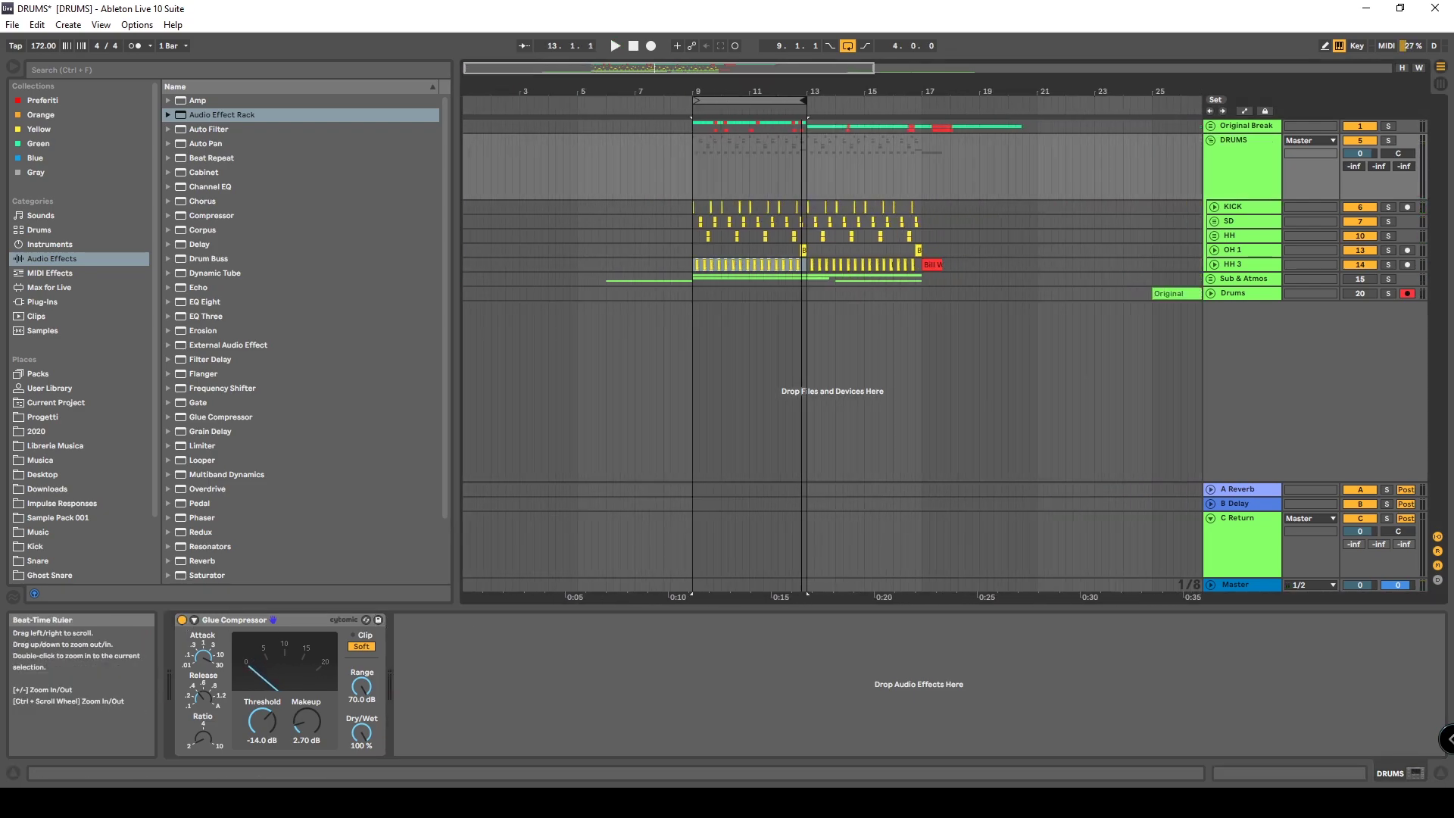
Unfold and solo the Drums audio track, and play the Original clip at bar 25 and the Drums 6 clip at bar 29 for comparison
{"action": "key", "text": "minus"}
{"action": "key", "text": "minus"}
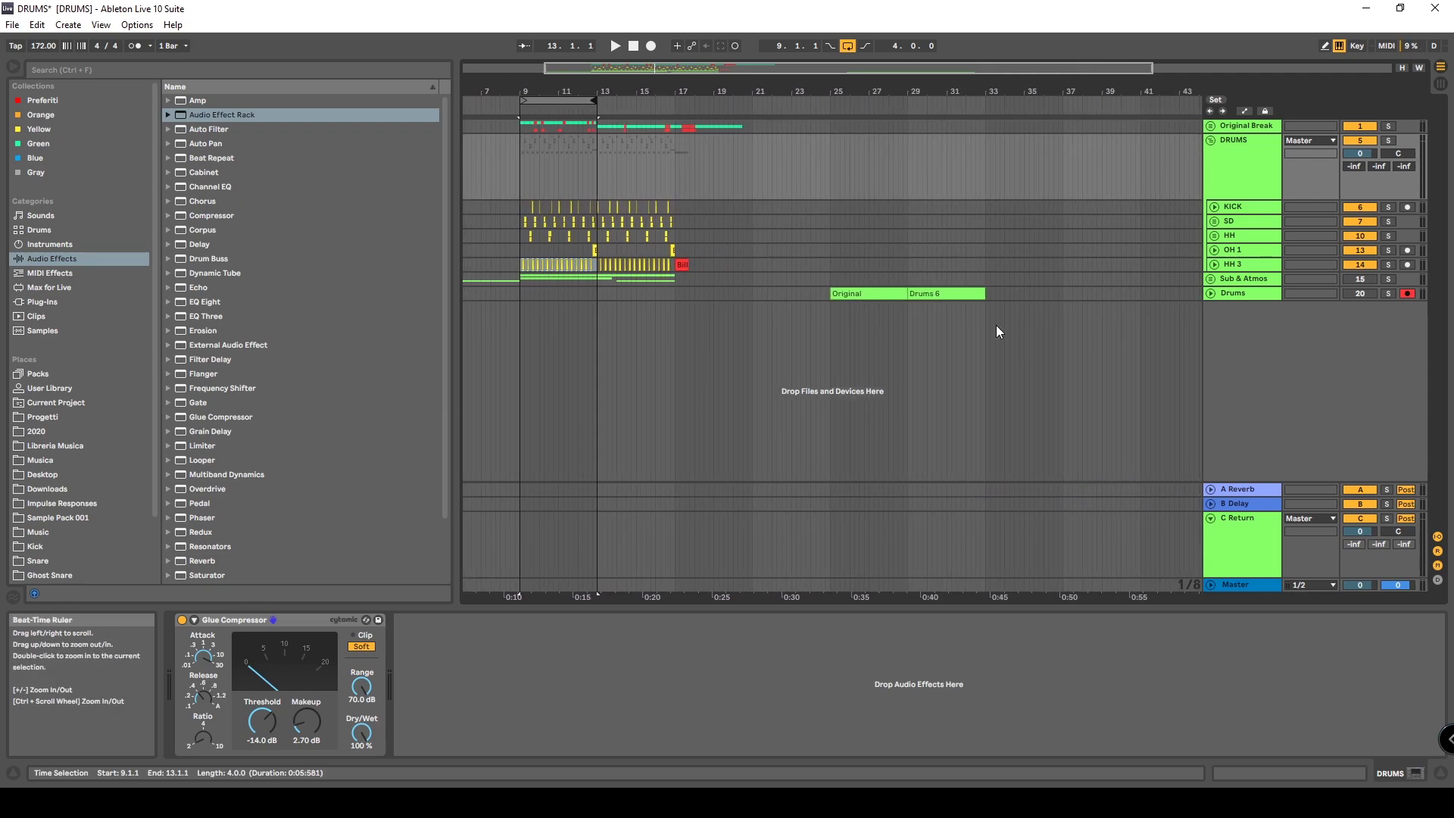
{"action": "left_click", "coordinate": [1210, 293]}
{"action": "left_click", "coordinate": [896, 316]}
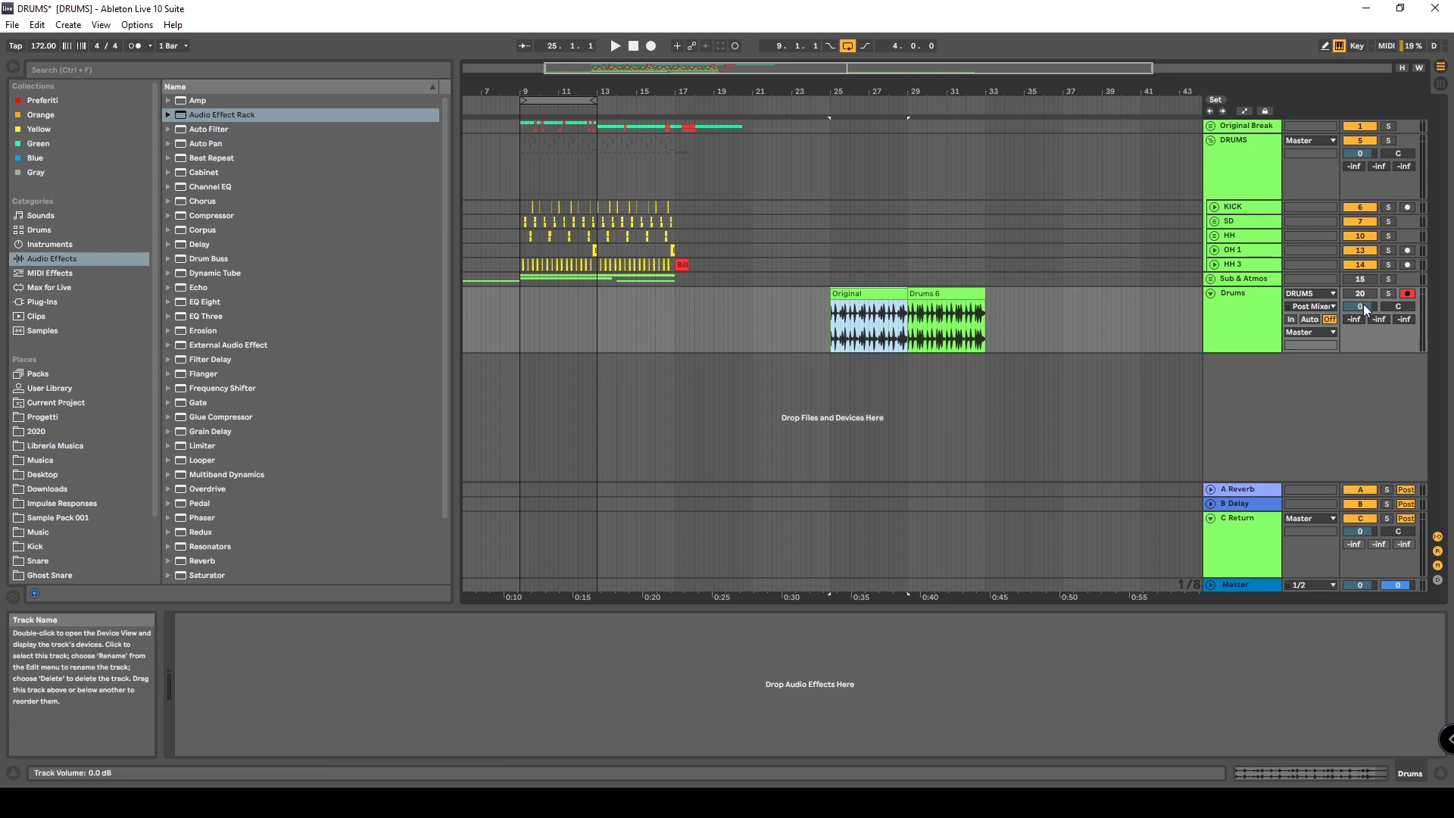
{"action": "left_click", "coordinate": [1389, 296]}
{"action": "key", "text": "space"}
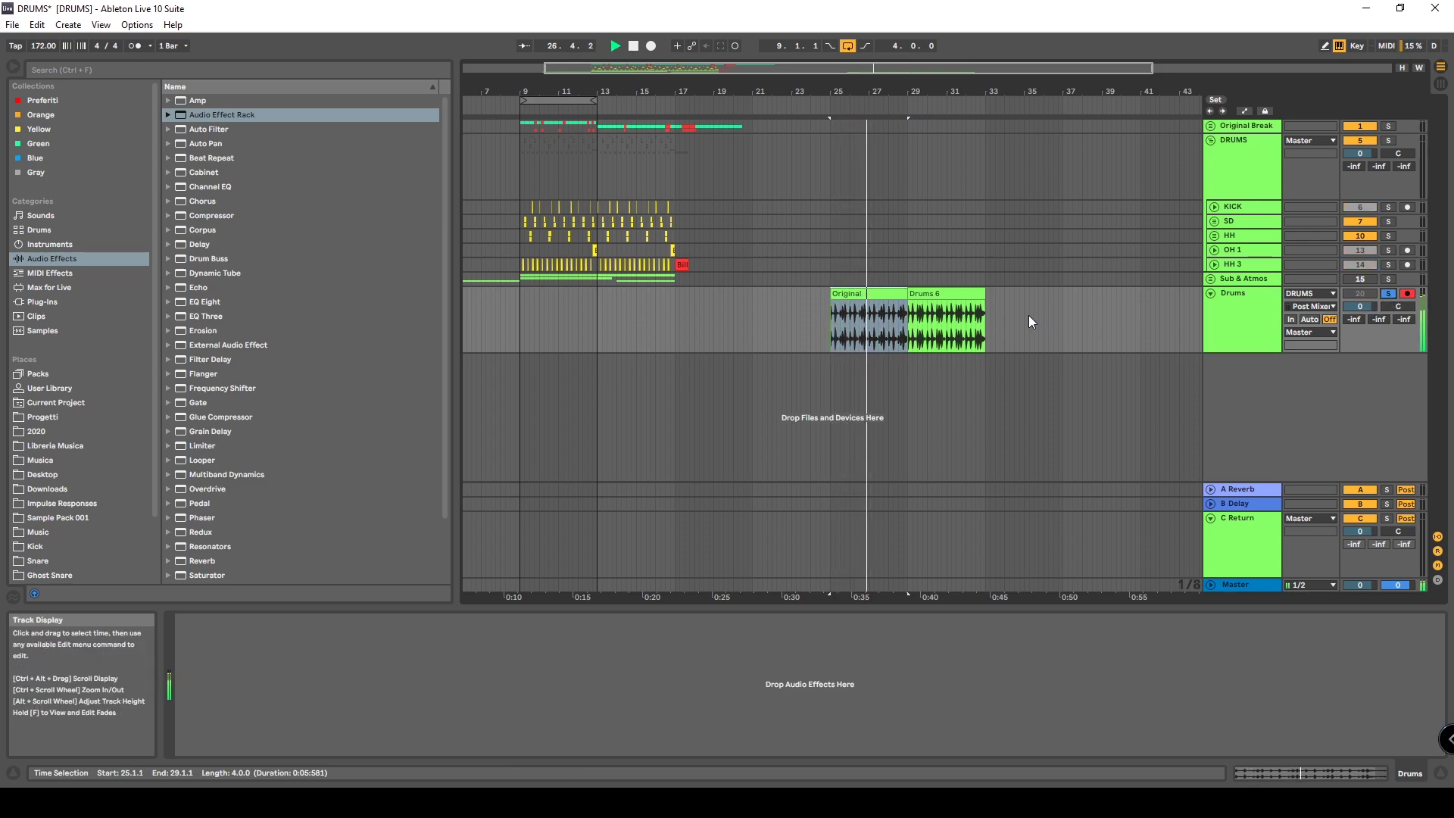
{"action": "left_click", "coordinate": [941, 293]}
{"action": "key", "text": "space"}
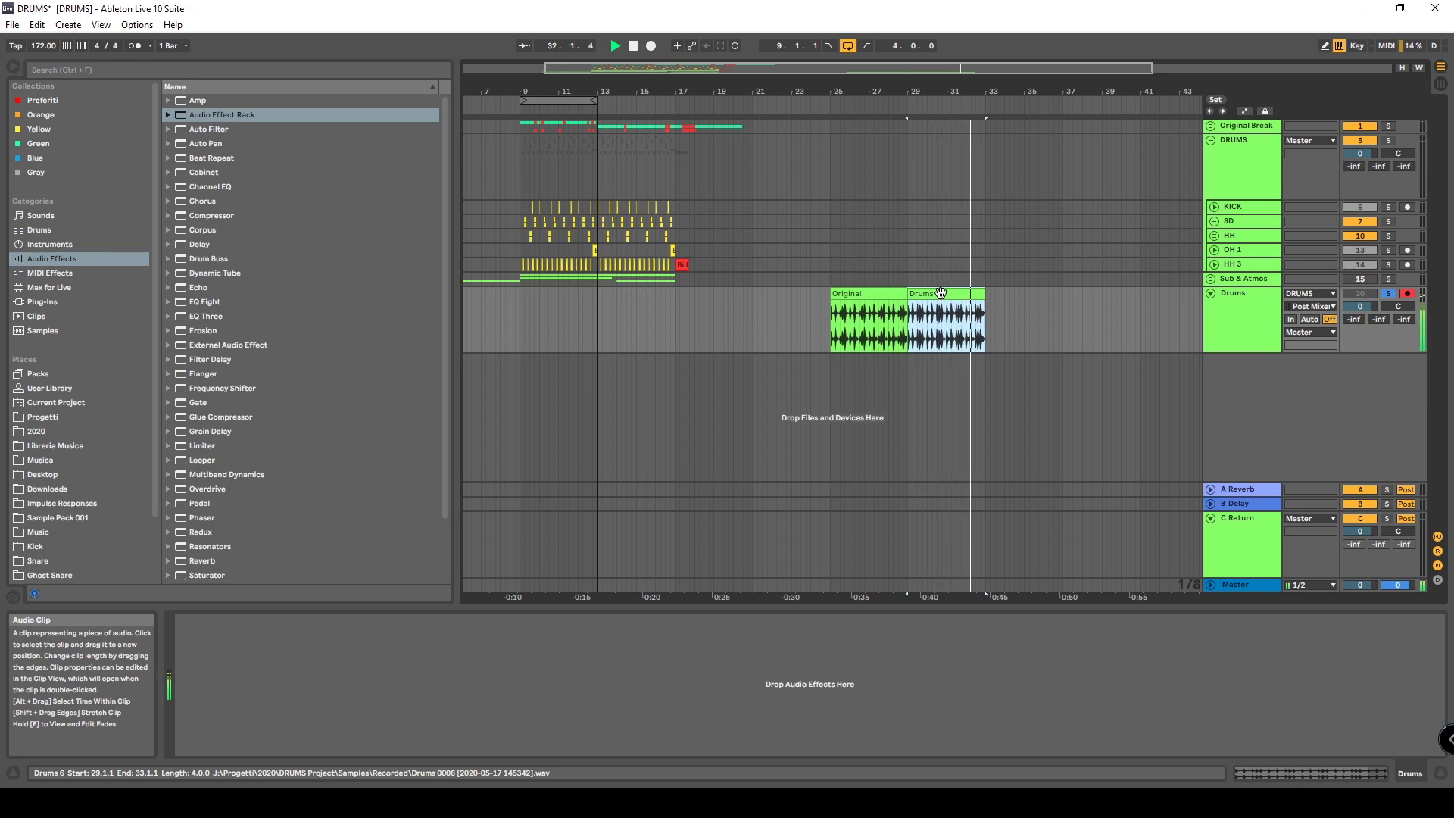
{"action": "key", "text": "space"}
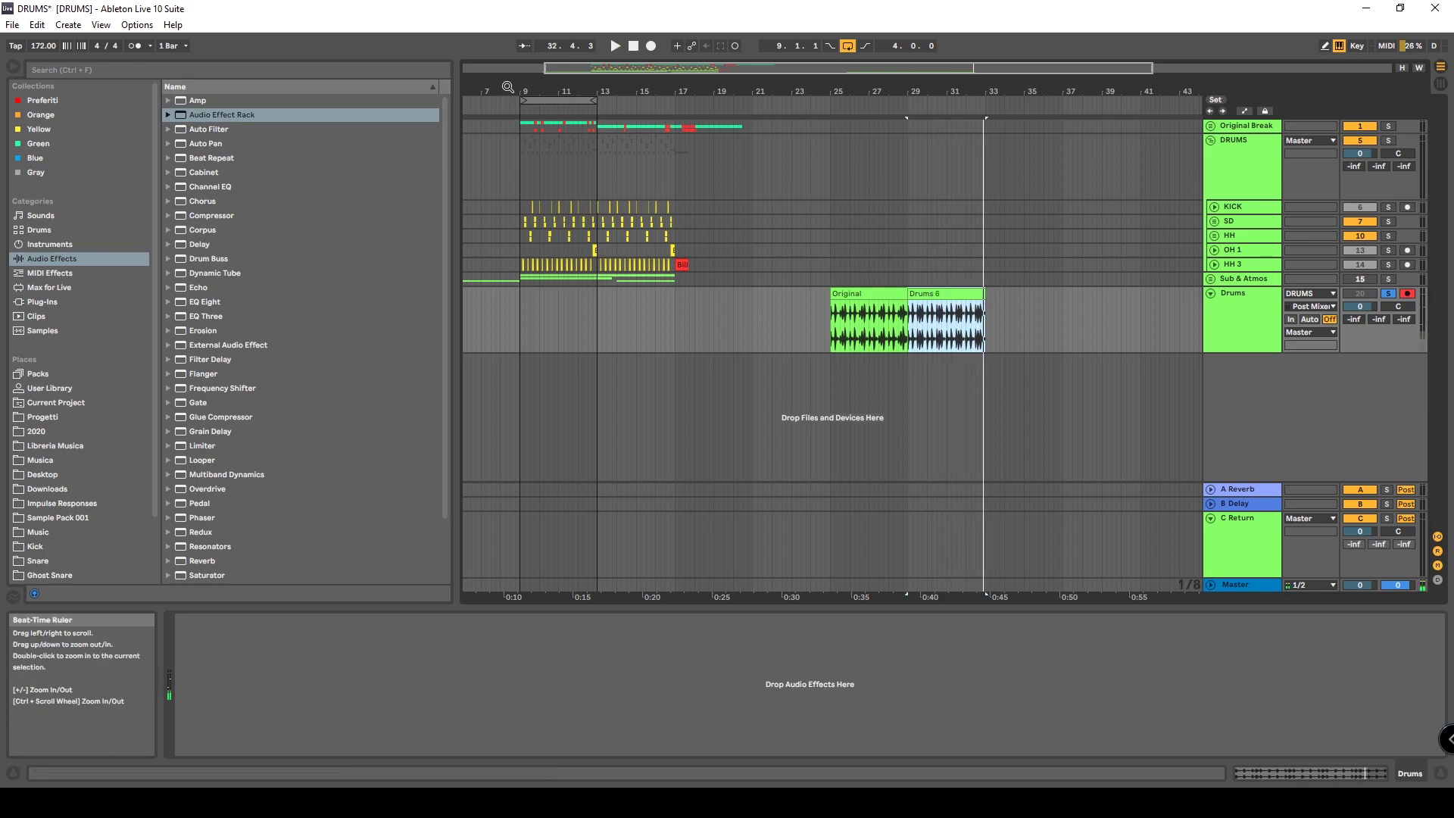
Unsolo the Drums track, then activate and unfold the Sub & Atmos group with its Atmos subgroup folded
{"action": "scroll", "coordinate": [524, 156], "scroll_direction": "up", "scroll_amount": 5}
{"action": "left_click", "coordinate": [501, 168]}
{"action": "left_click_drag", "start_coordinate": [506, 78], "coordinate": [681, 87]}
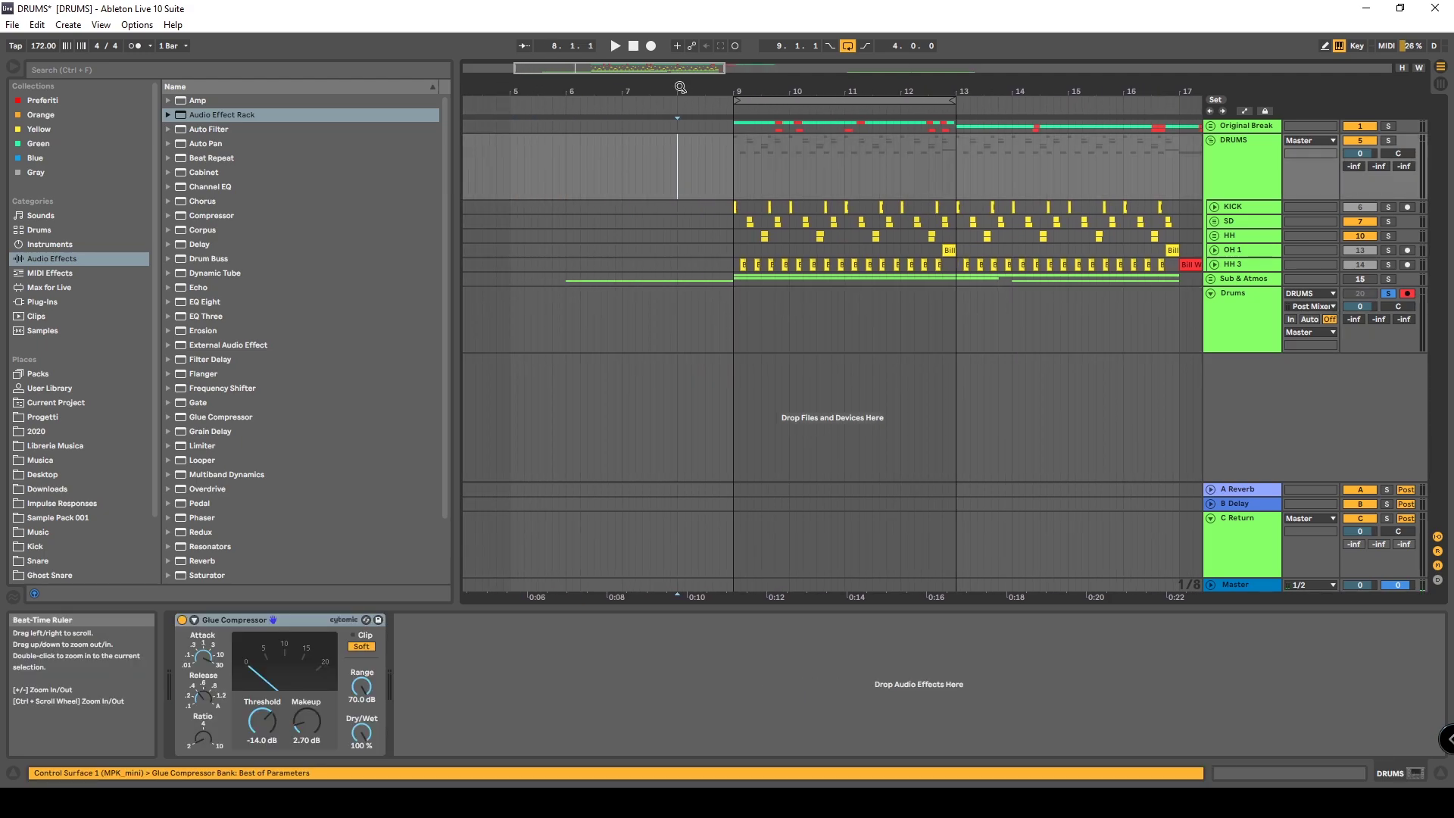
{"action": "left_click", "coordinate": [1388, 293]}
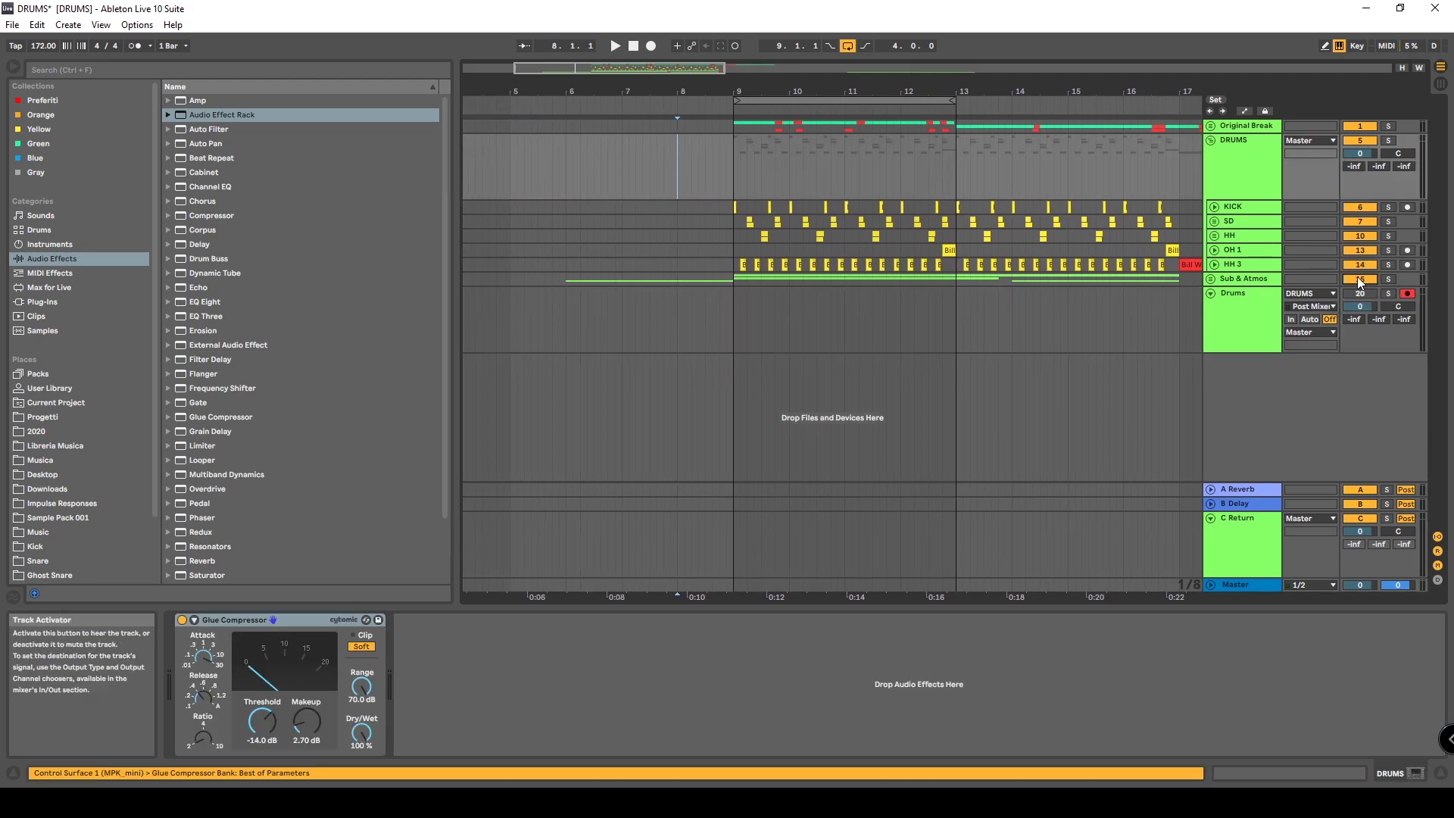
{"action": "left_click", "coordinate": [1231, 280]}
{"action": "left_click", "coordinate": [1211, 278]}
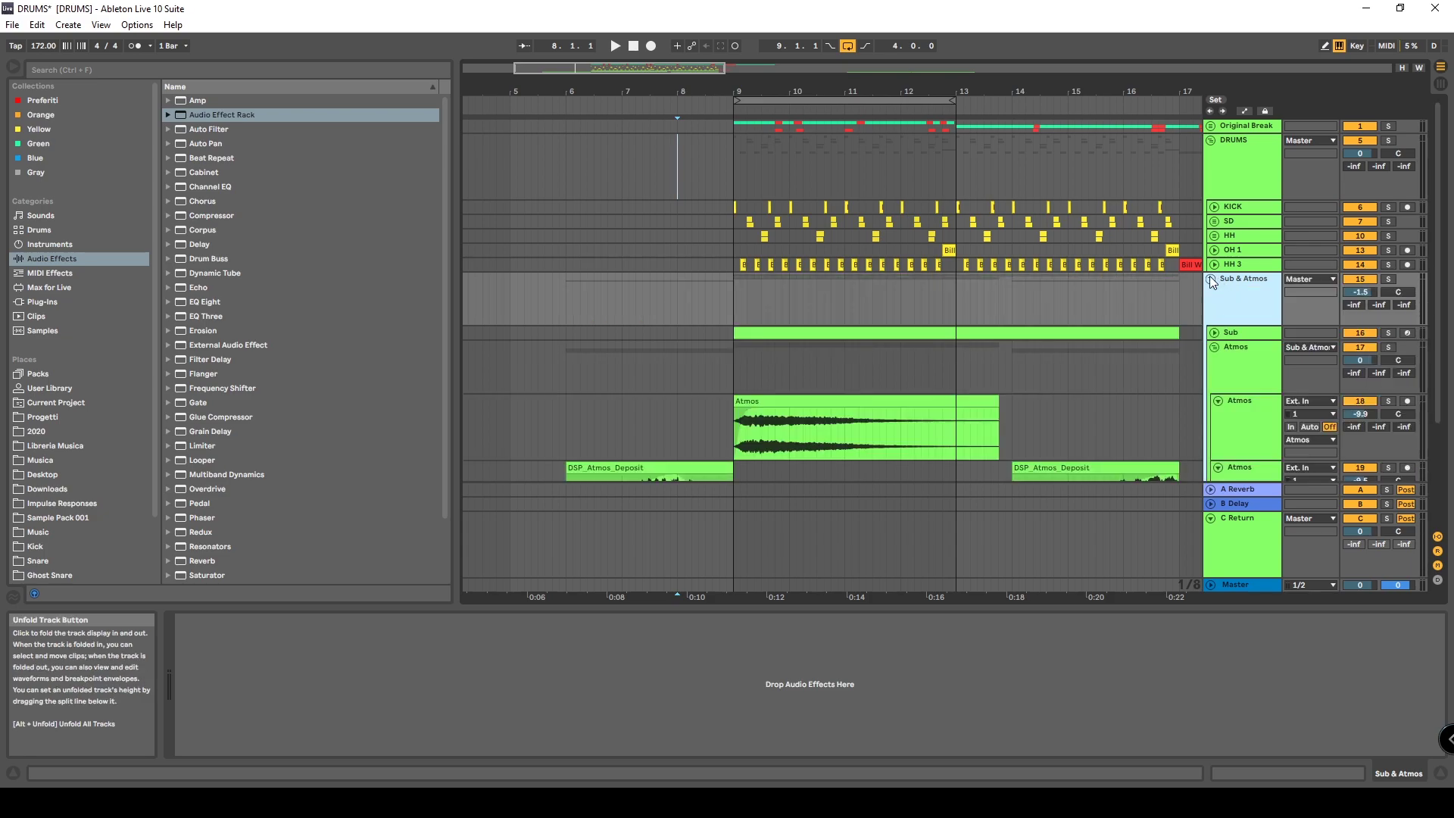
{"action": "left_click", "coordinate": [1214, 348]}
Extend the loop to eight bars, from bar 9 to bar 17, and play the drums with the sub and atmos
{"action": "scroll", "coordinate": [810, 106], "scroll_direction": "down", "scroll_amount": 2}
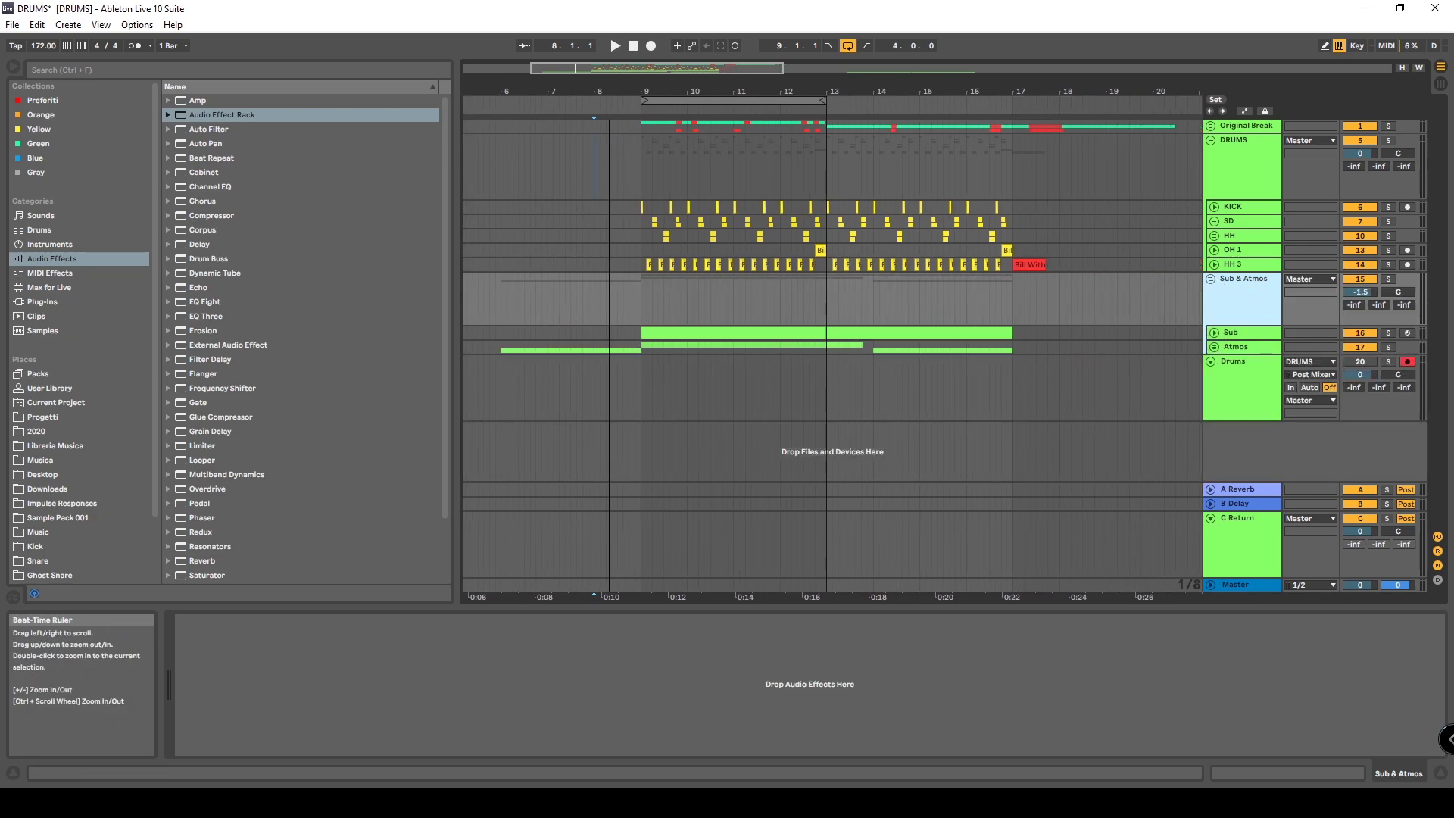
{"action": "left_click_drag", "start_coordinate": [793, 102], "coordinate": [972, 103]}
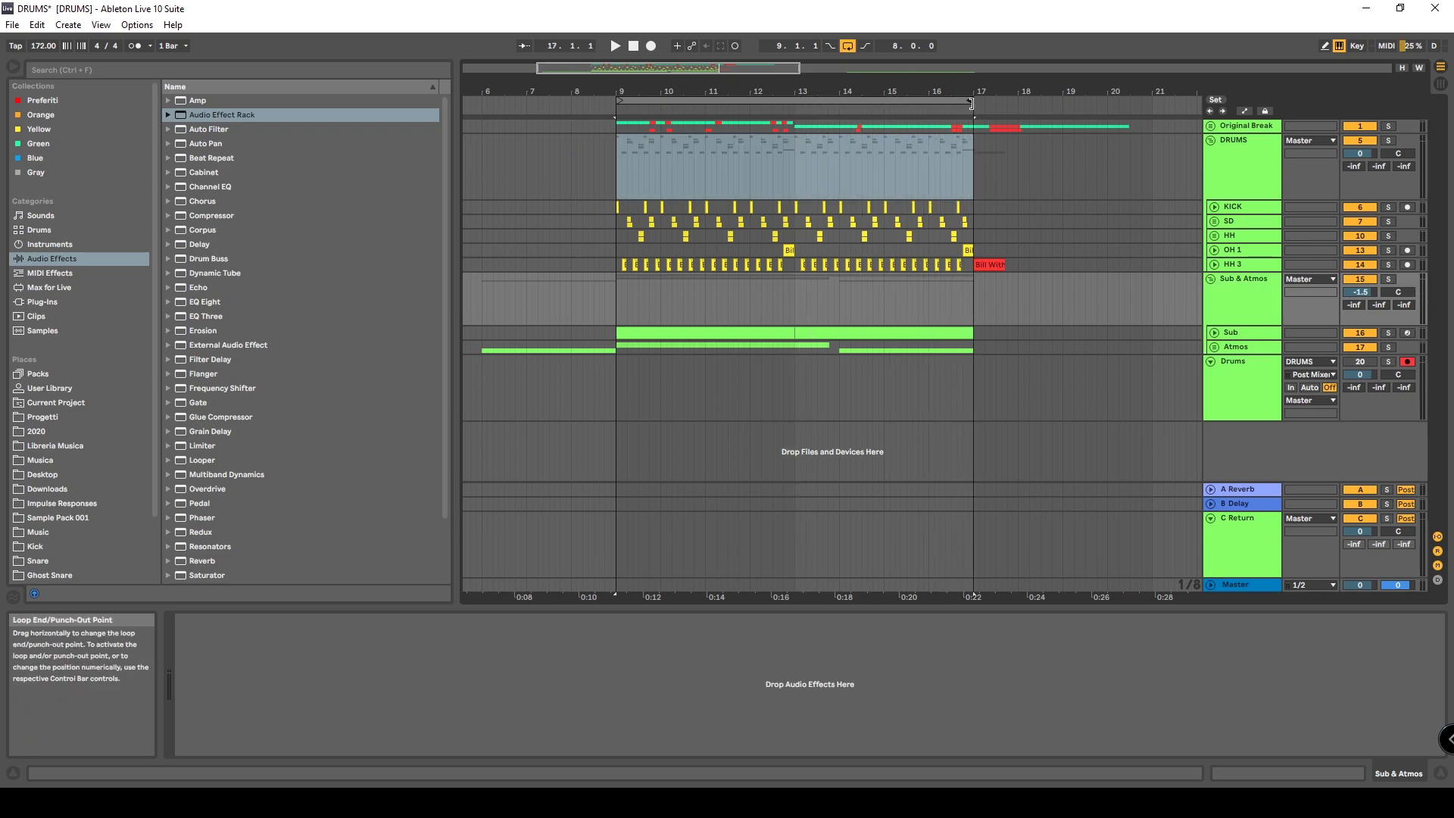
{"action": "key", "text": "space"}
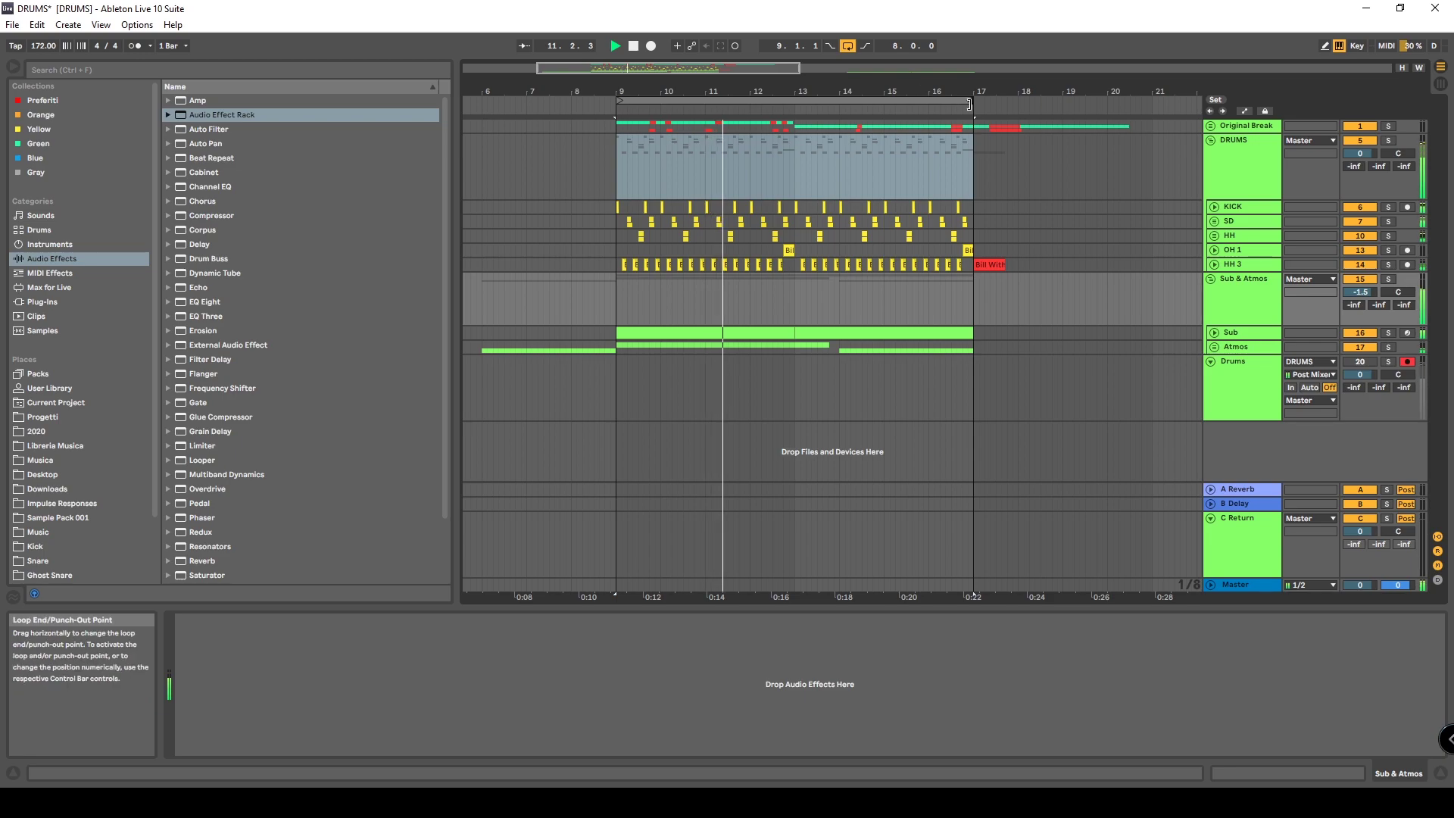
Select the HH 3 clip at bar 17 and switch off looping during playback
{"action": "left_click", "coordinate": [992, 265]}
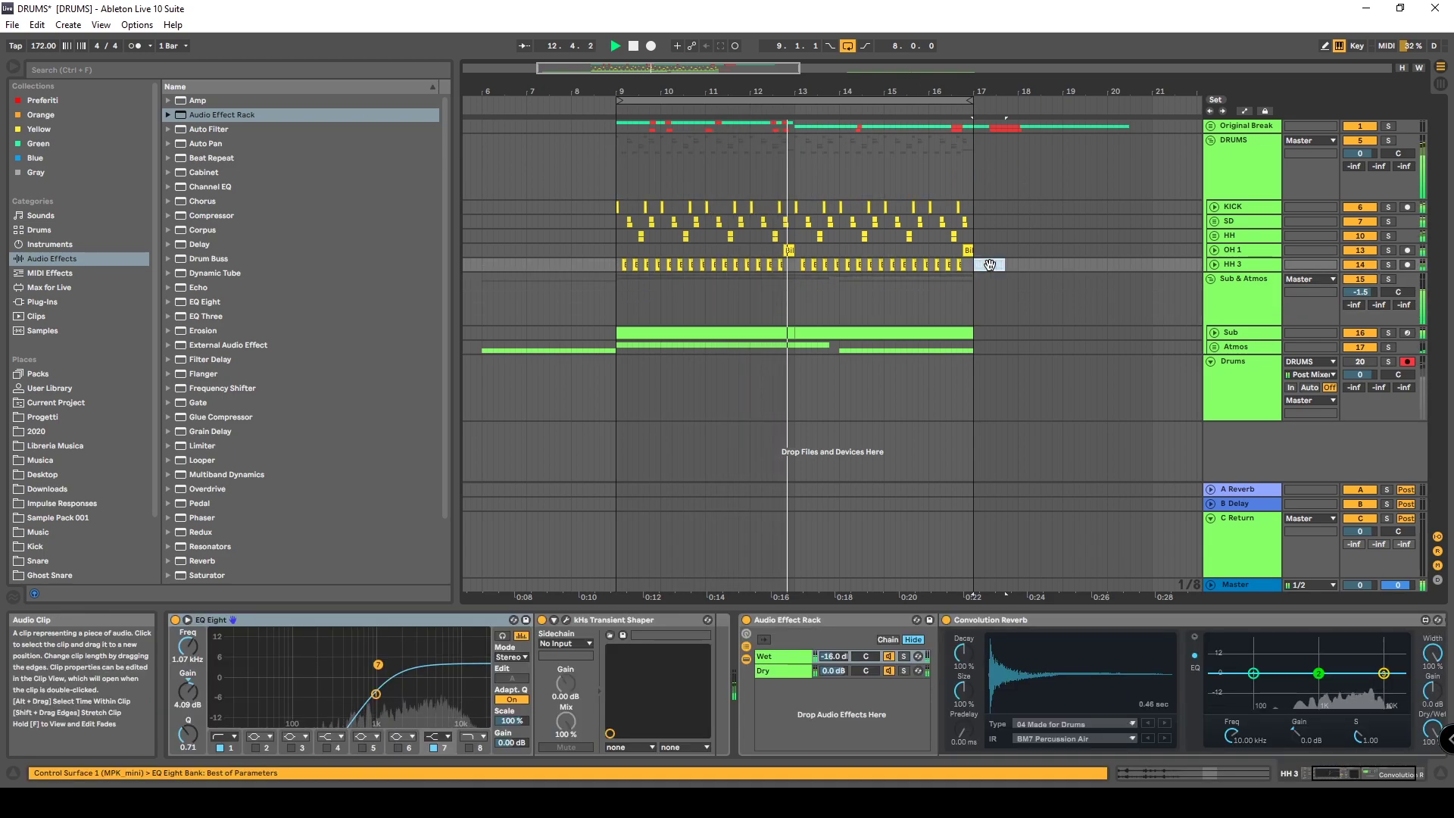
{"action": "left_click_drag", "start_coordinate": [898, 91], "coordinate": [896, 89]}
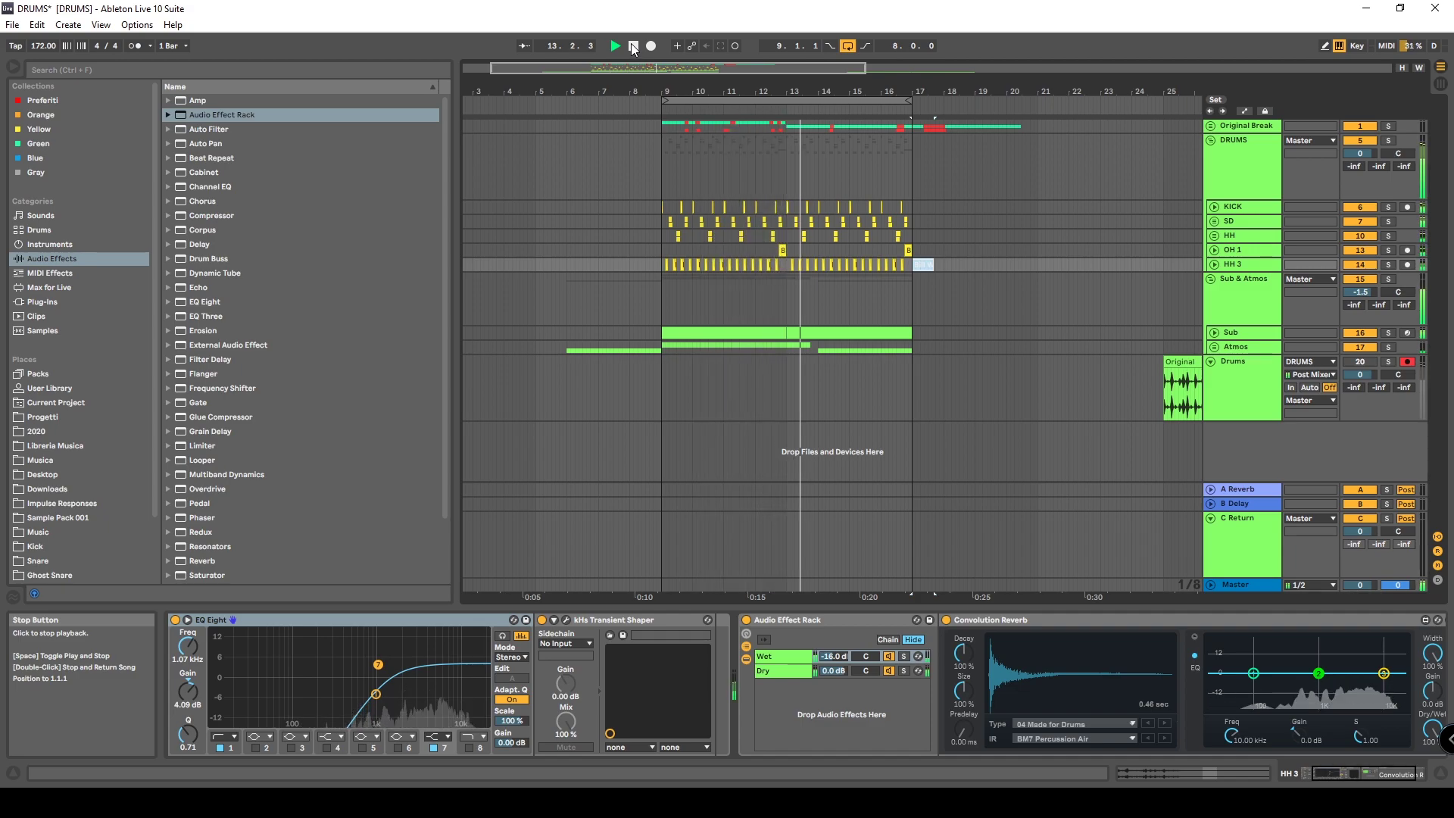
{"action": "left_click", "coordinate": [847, 45]}
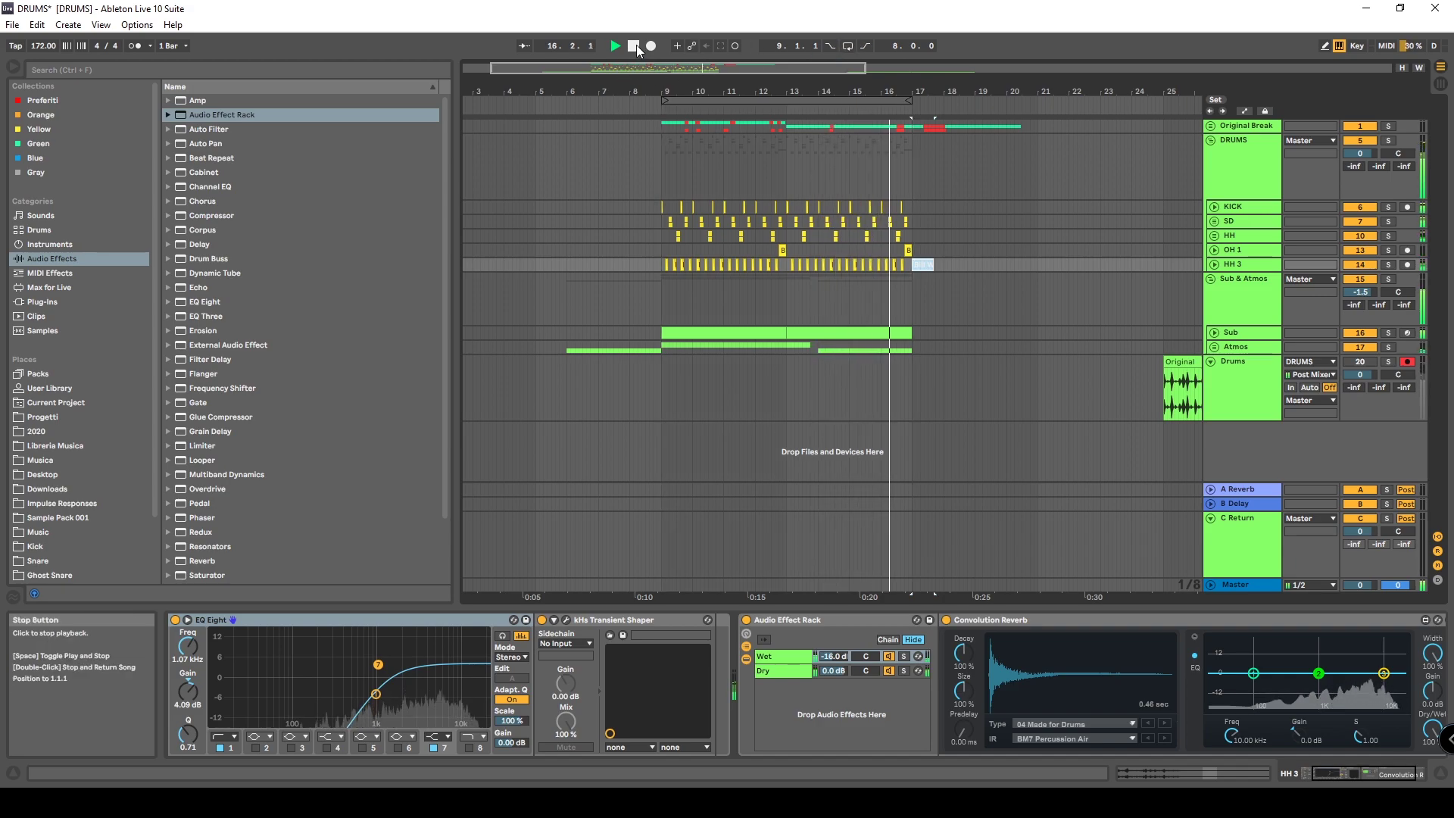